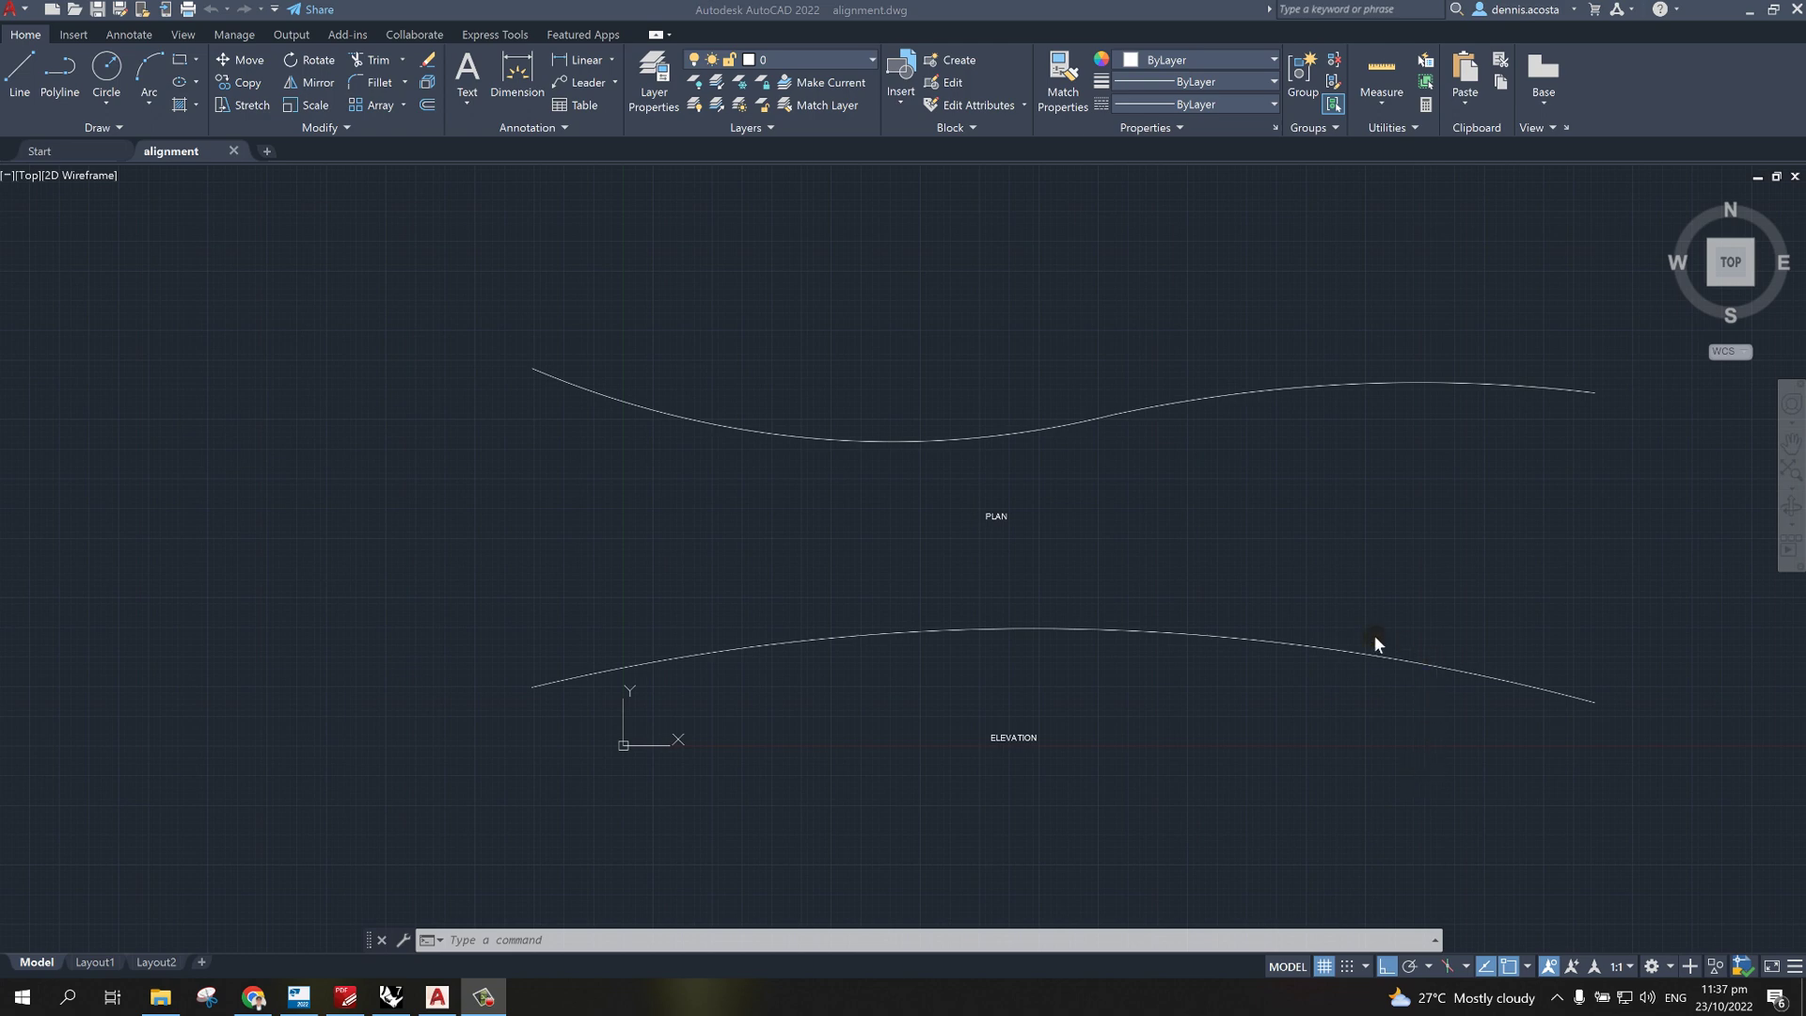
# - Save the changes to alignment.dwg and exit AutoCAD 2022
pyautogui.scroll(2, 1441, 519)
pyautogui.scroll(-2, 1444, 520)
pyautogui.click(111, 12)
pyautogui.click(1793, 11)
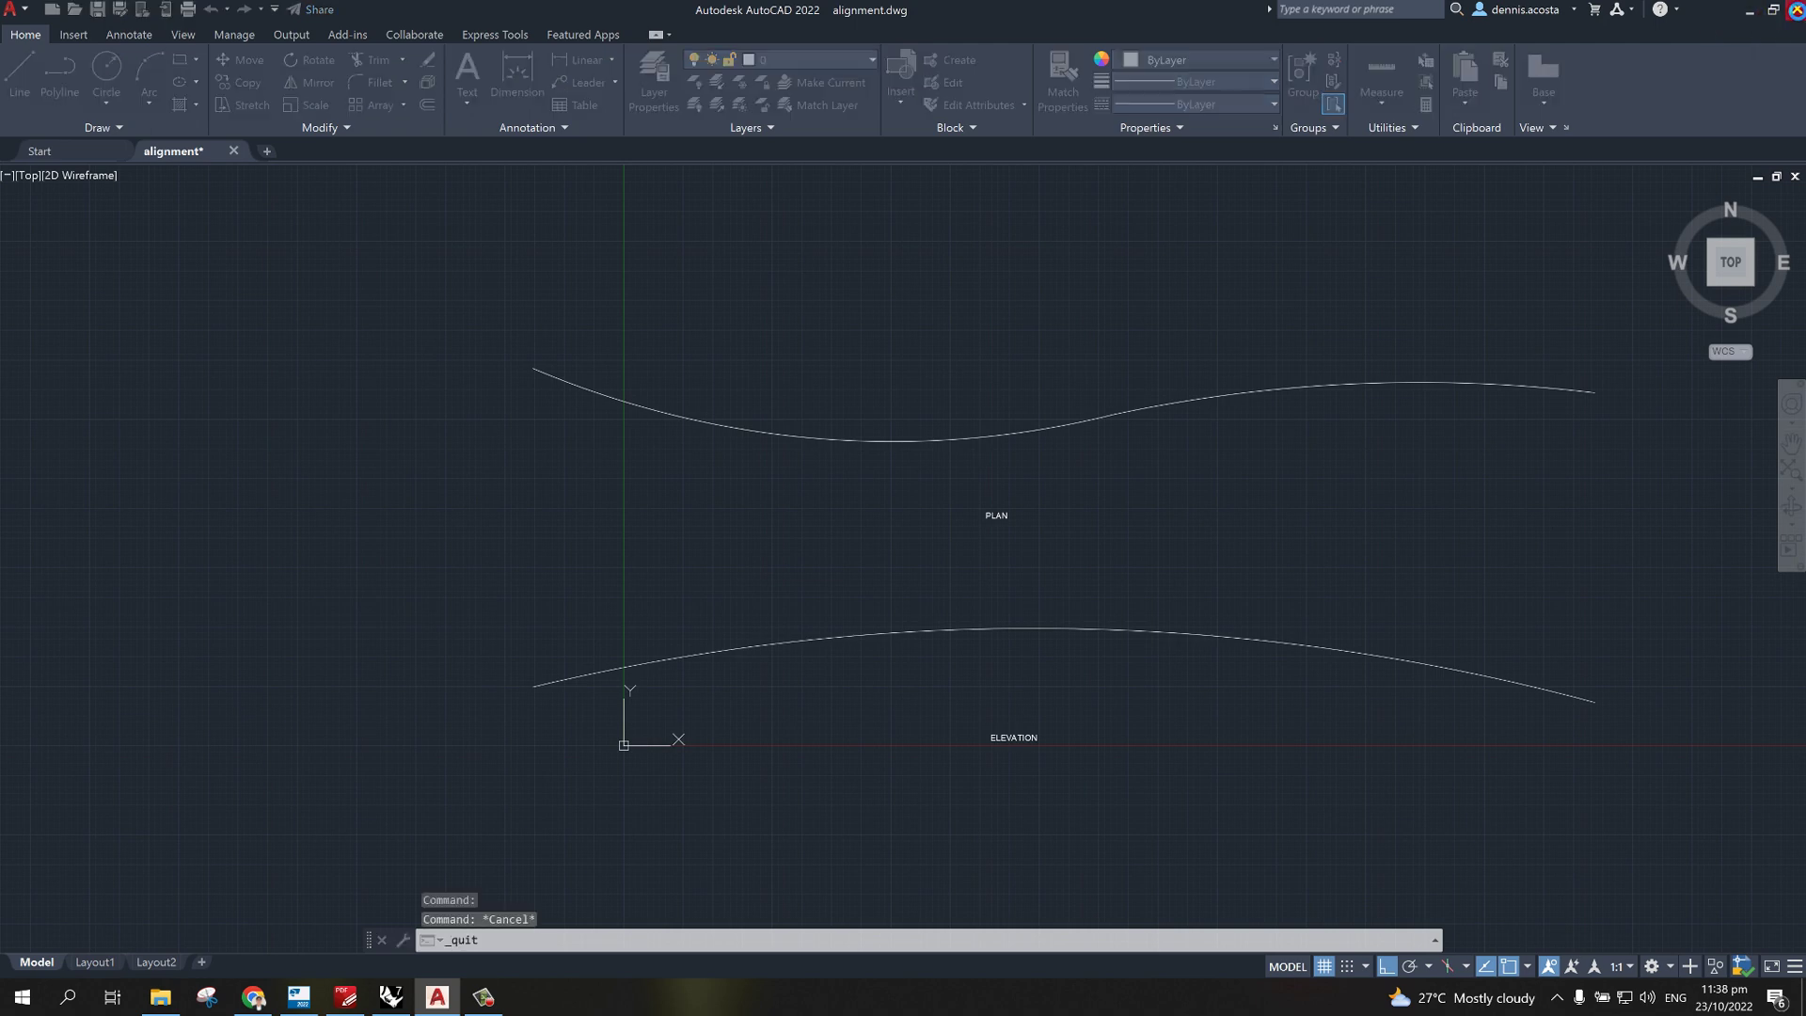
pyautogui.click(856, 532)
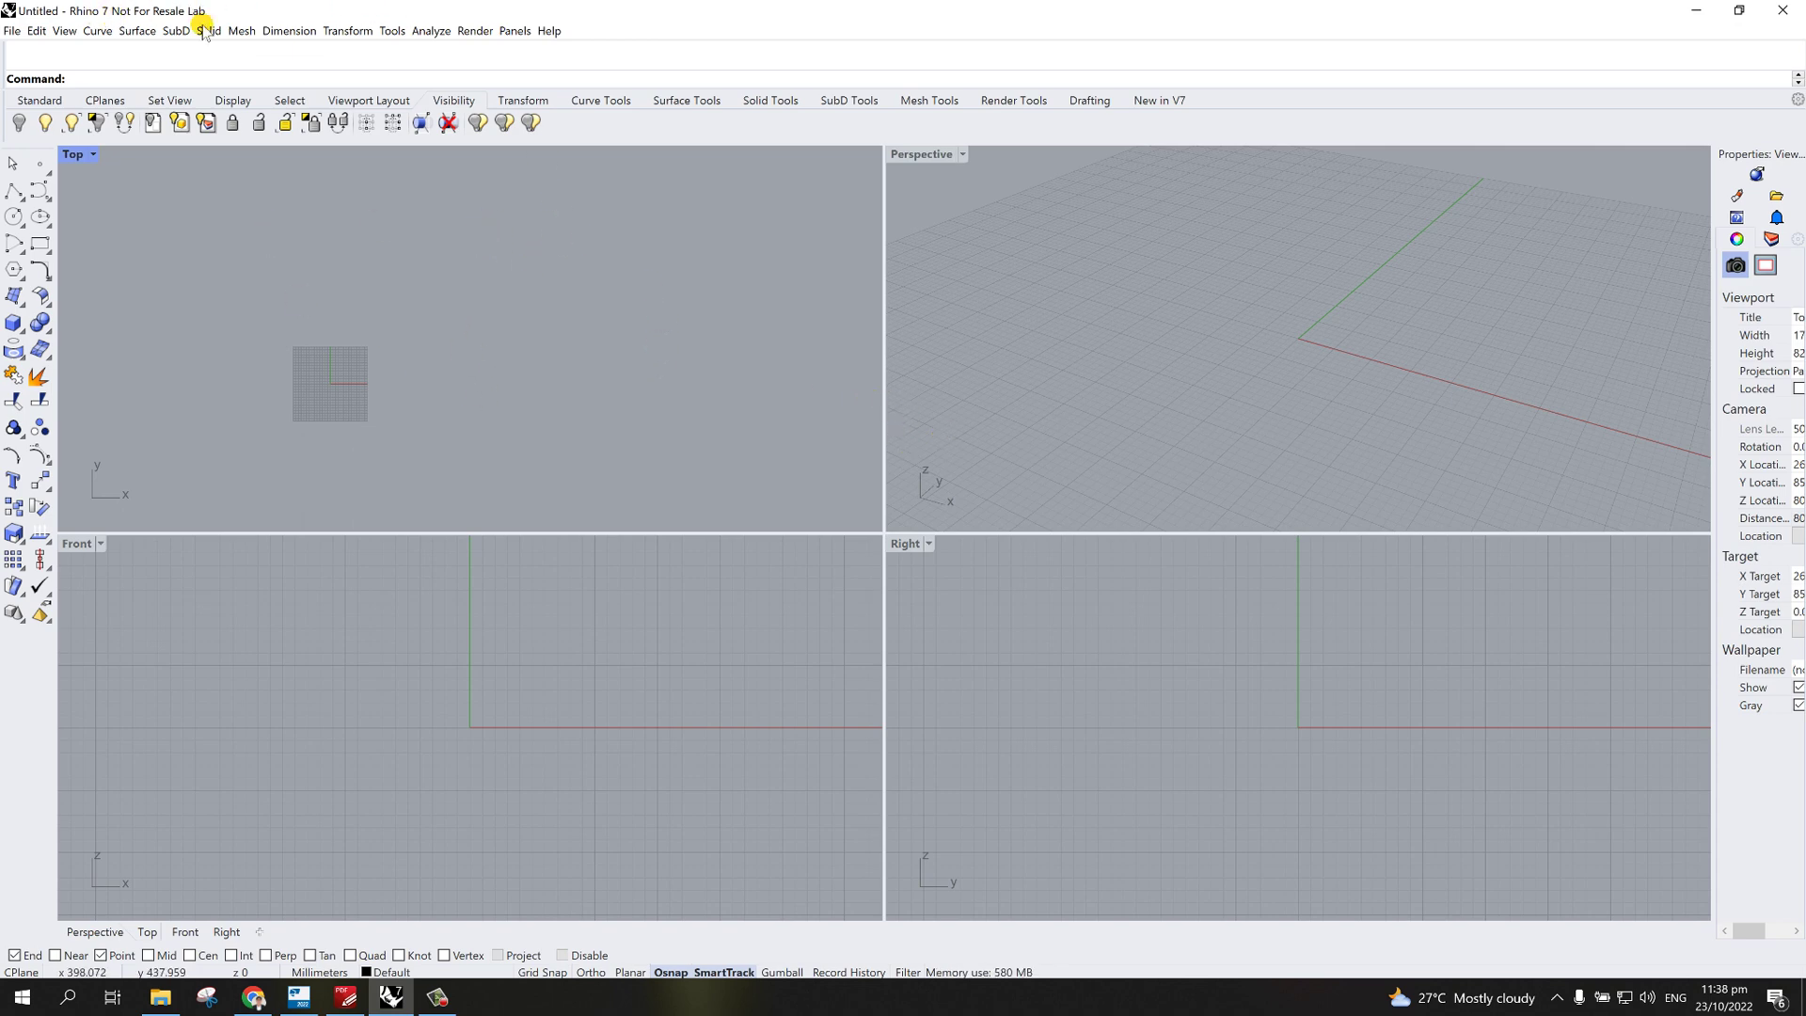
# - Import alignment.dwg from TeklaStructuresModels > Grasshopper Model, accepting the default DWG/DXF import options
pyautogui.click(13, 30)
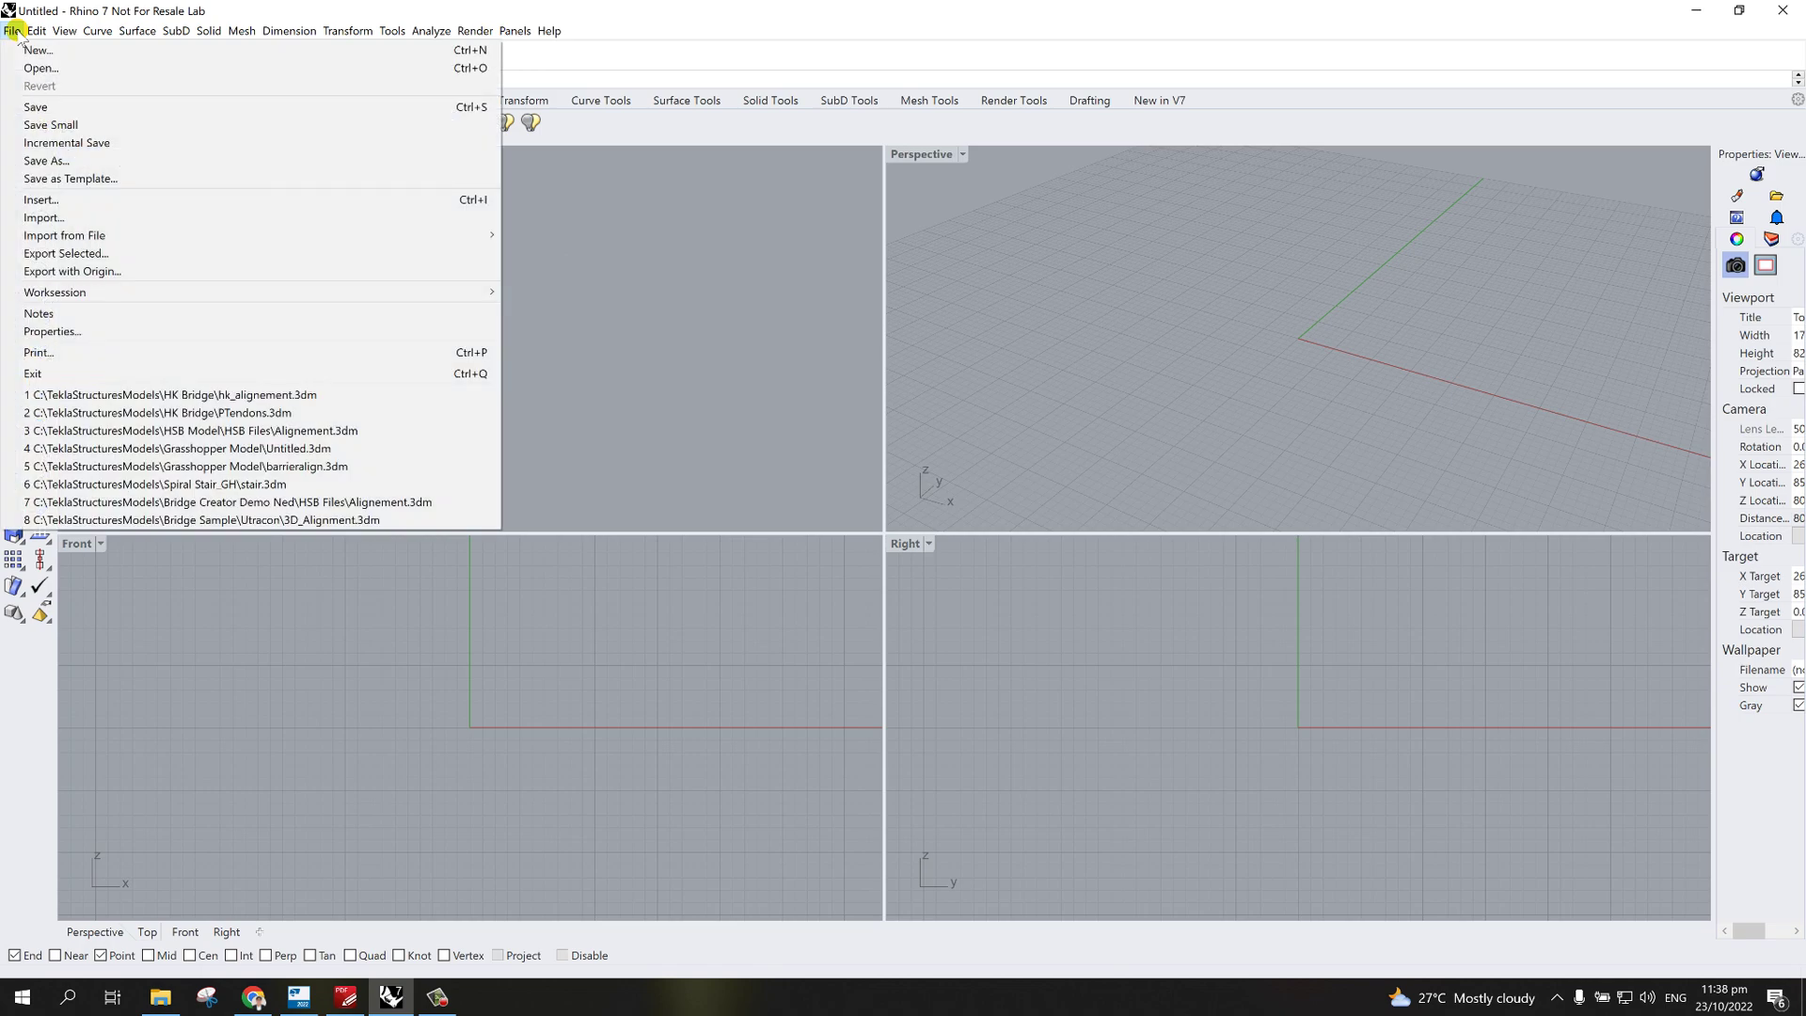
pyautogui.click(49, 217)
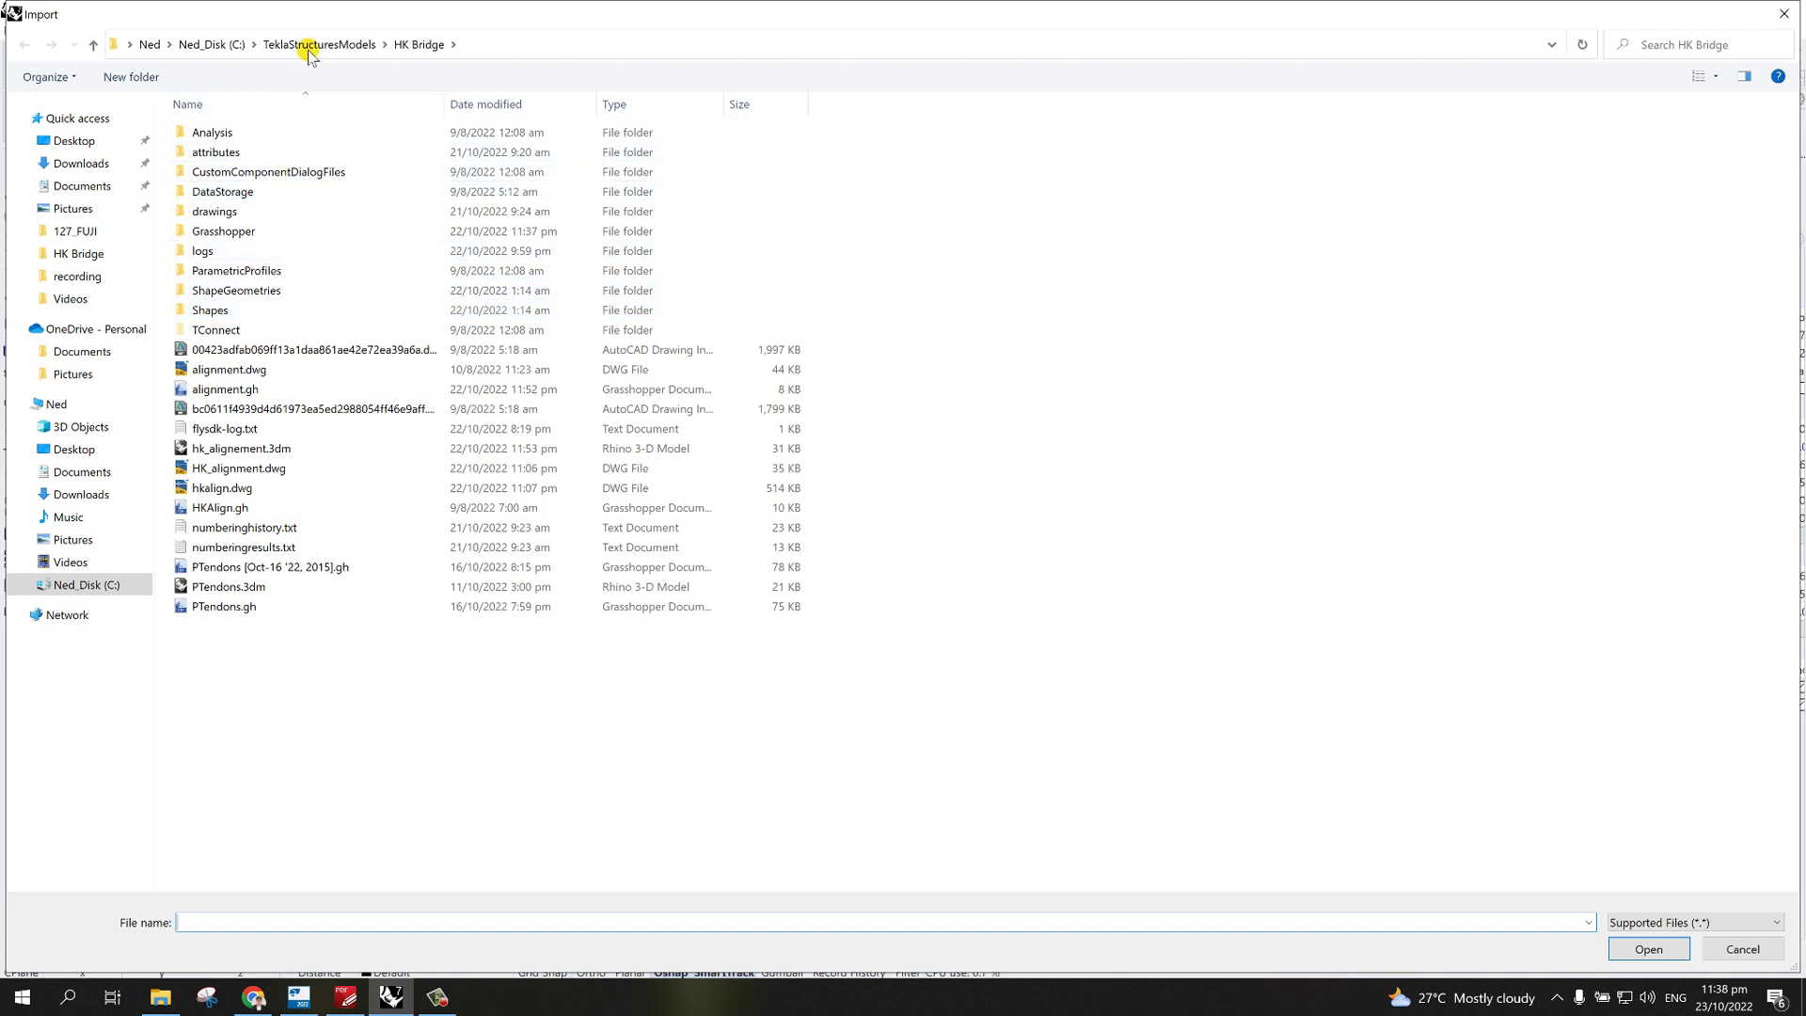
pyautogui.click(311, 47)
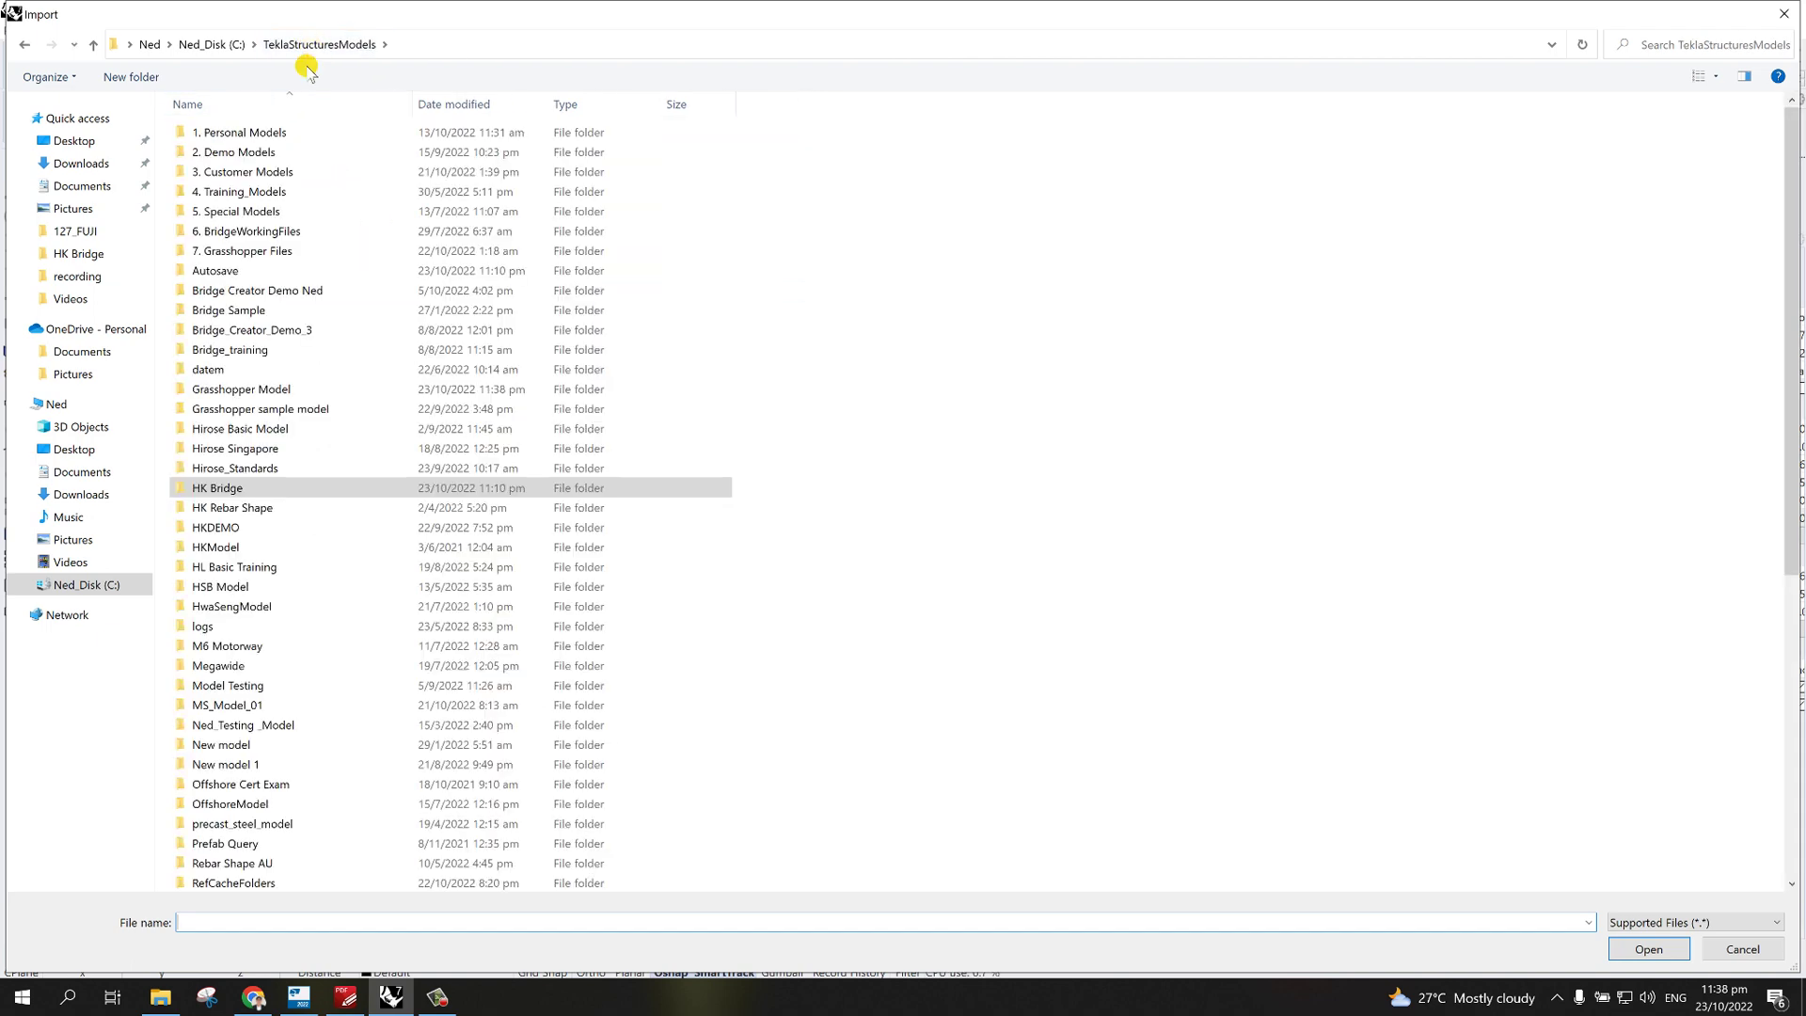
pyautogui.doubleClick(272, 390)
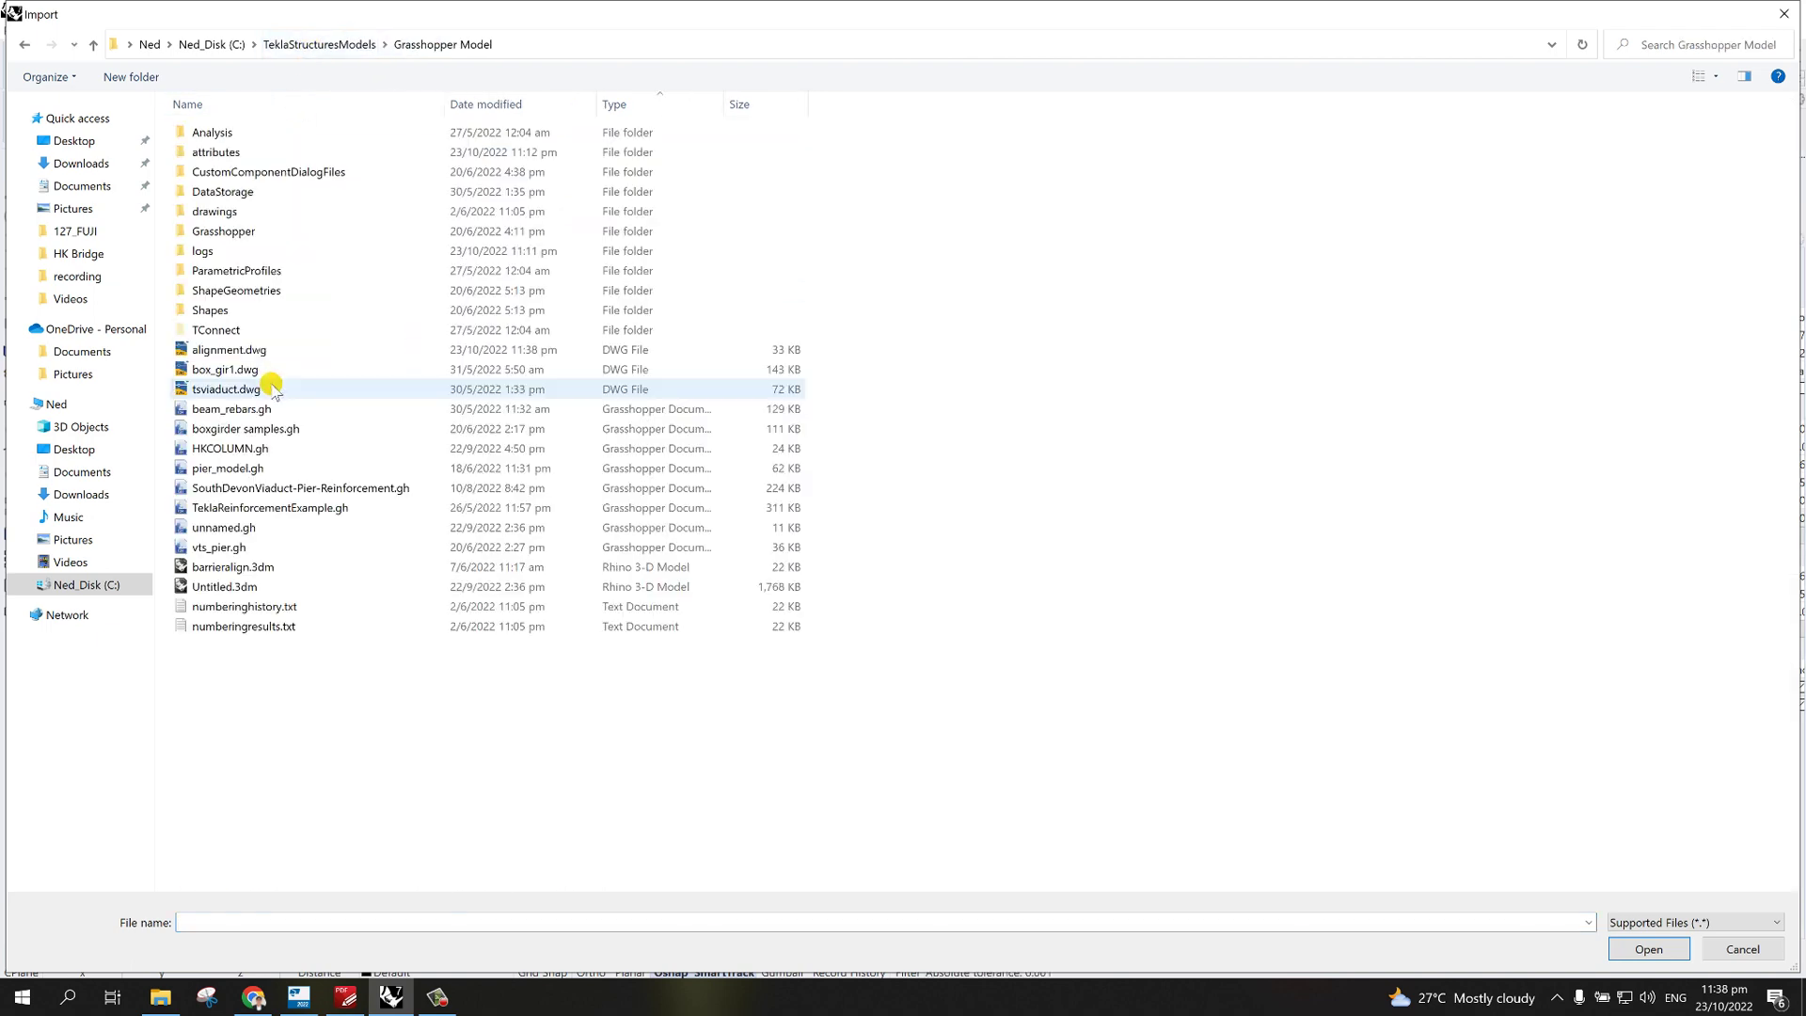
pyautogui.click(226, 352)
pyautogui.click(1659, 952)
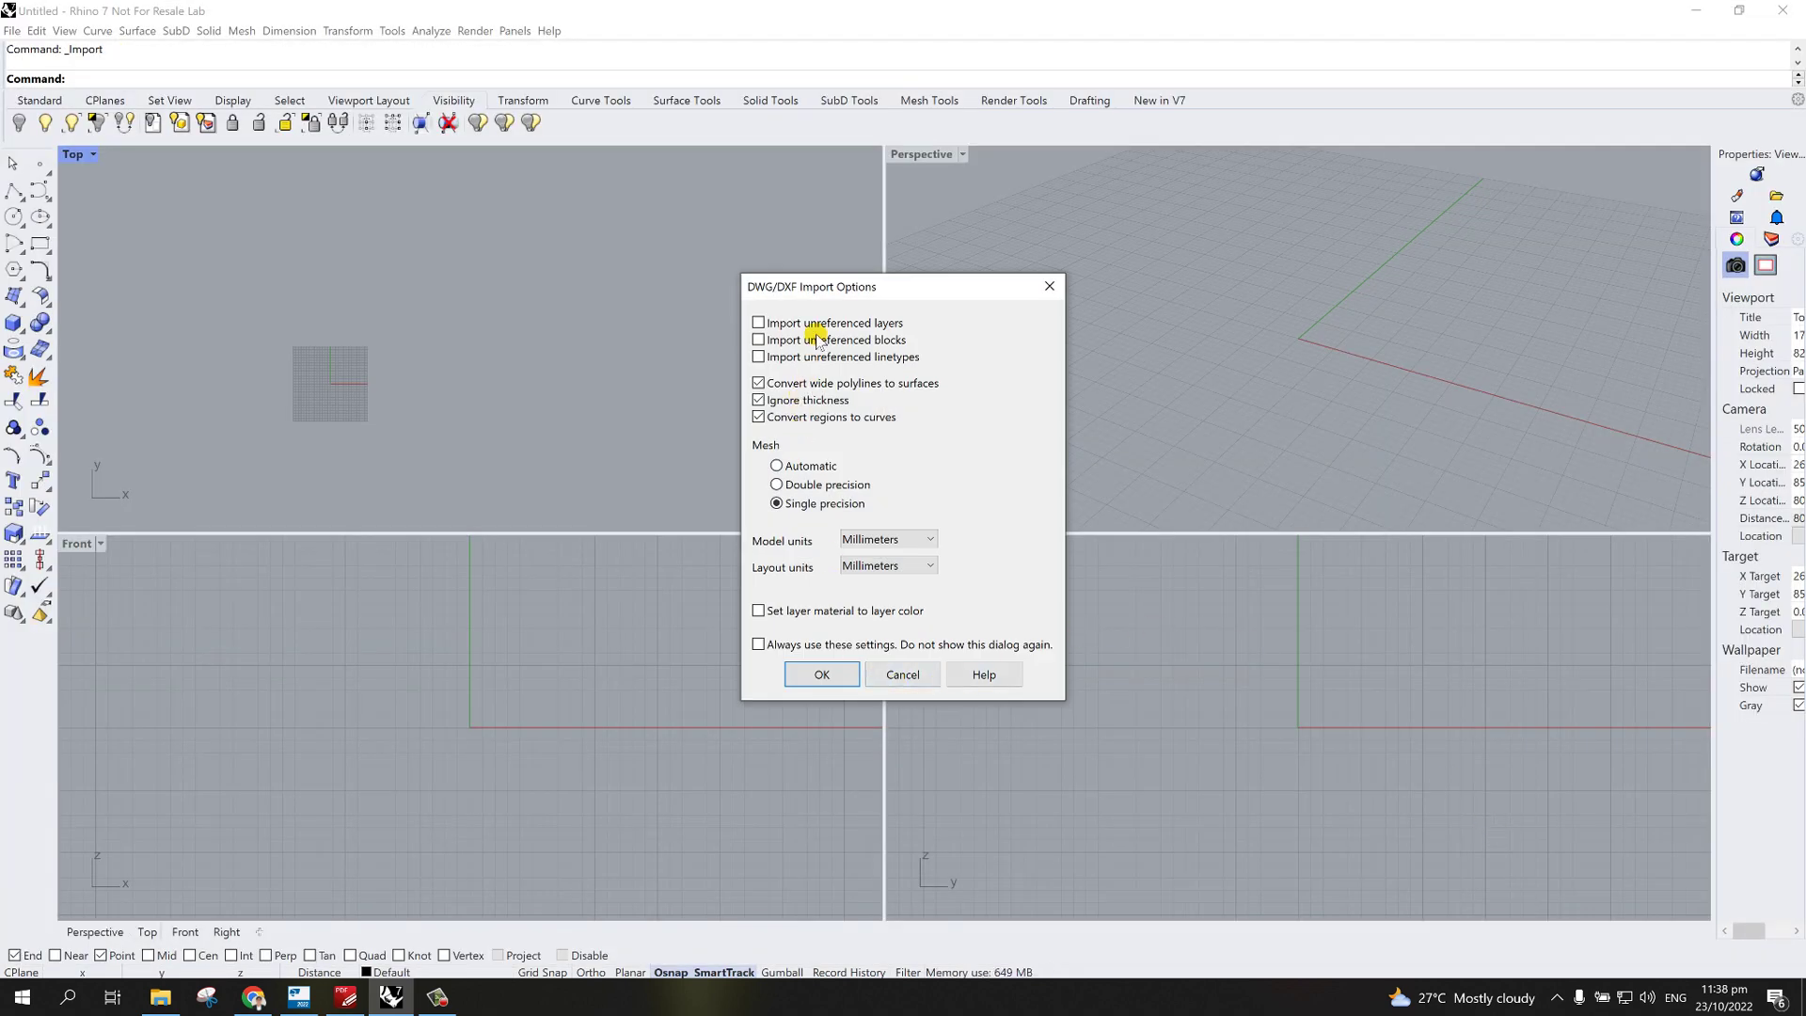
pyautogui.click(822, 673)
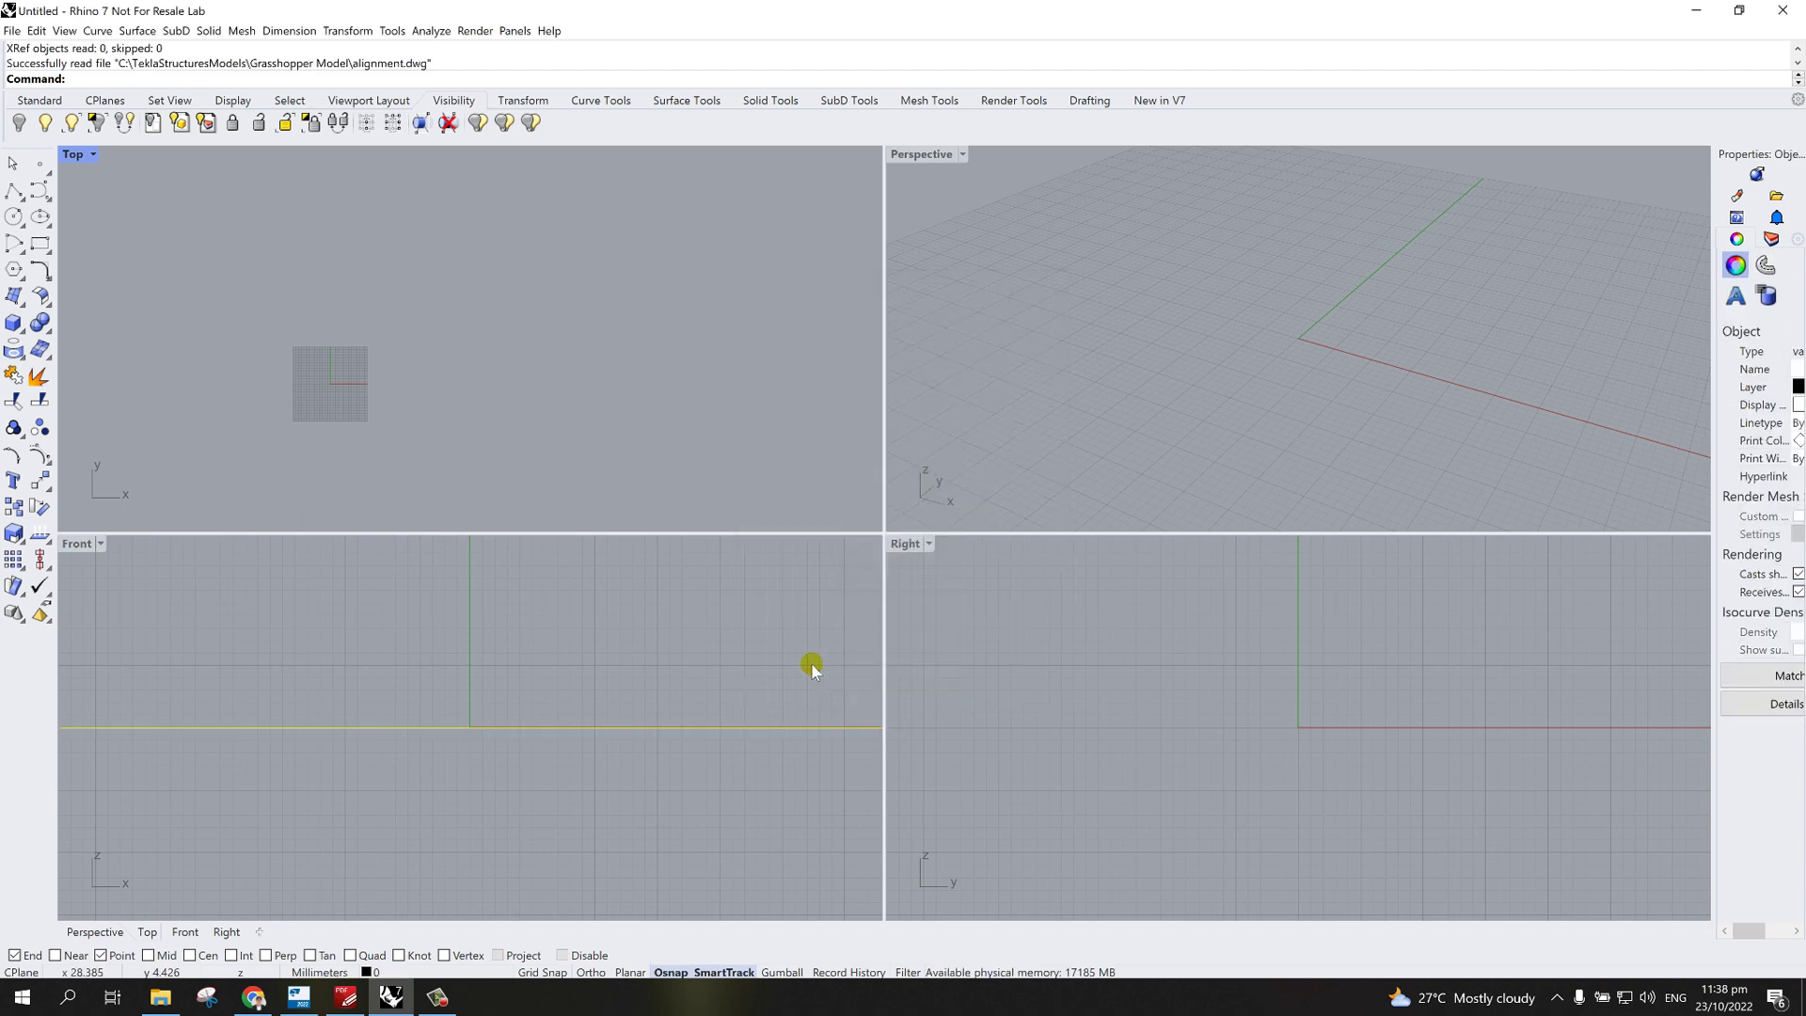
# - Zoom extents in the Top viewport and pan the Right viewport to frame the imported curves
pyautogui.hotkey('ctrl', 'shift', 'e')
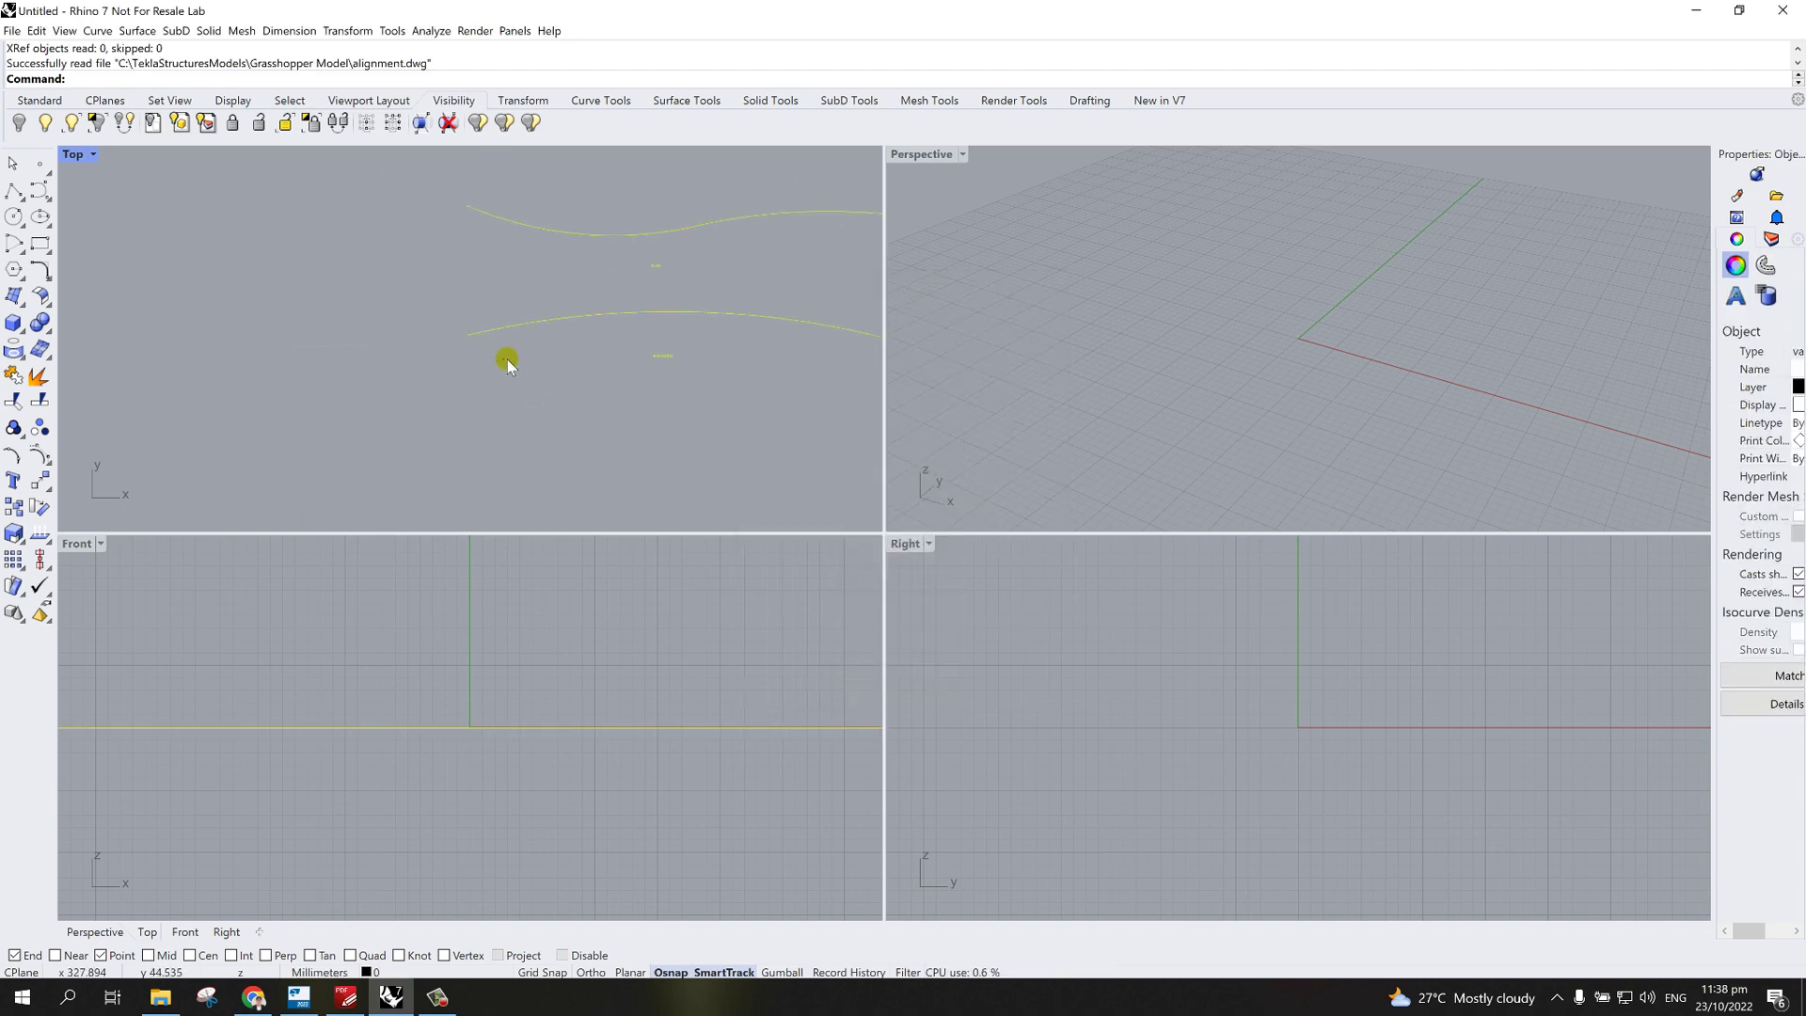
pyautogui.scroll(5, 529, 359)
pyautogui.scroll(-2, 589, 337)
pyautogui.scroll(2, 617, 459)
pyautogui.scroll(-5, 617, 459)
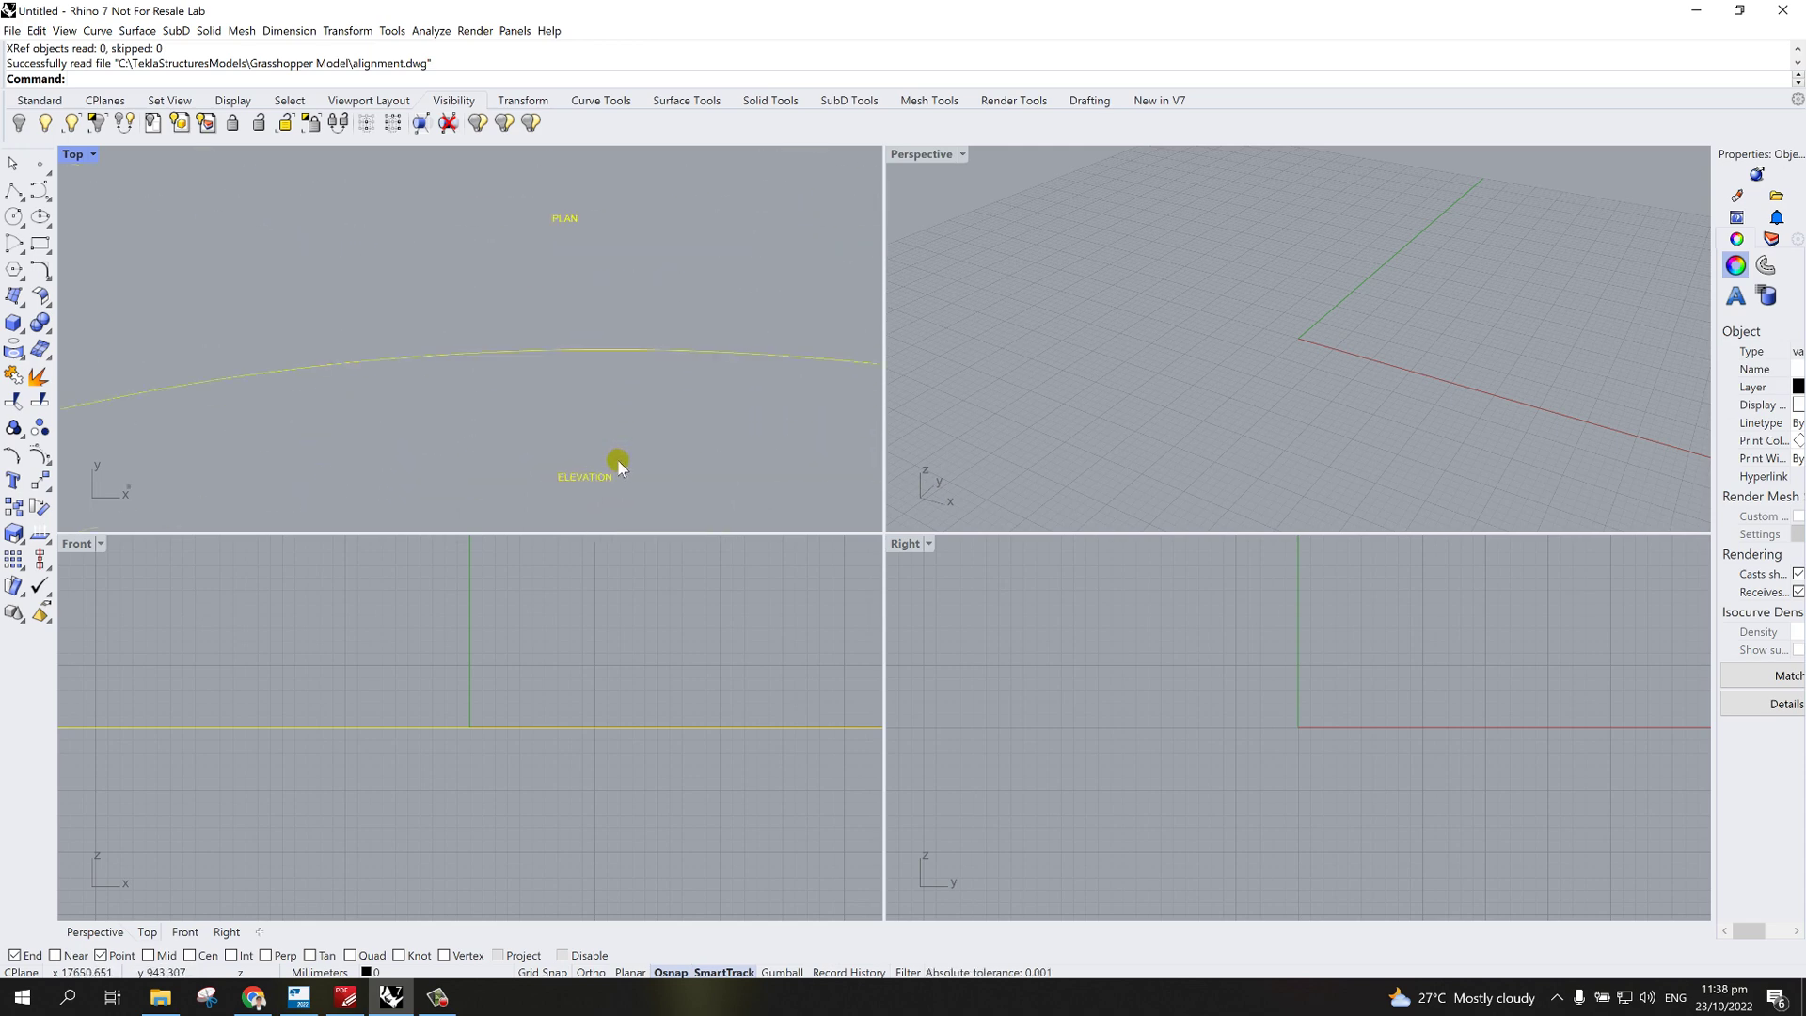
pyautogui.scroll(2, 673, 448)
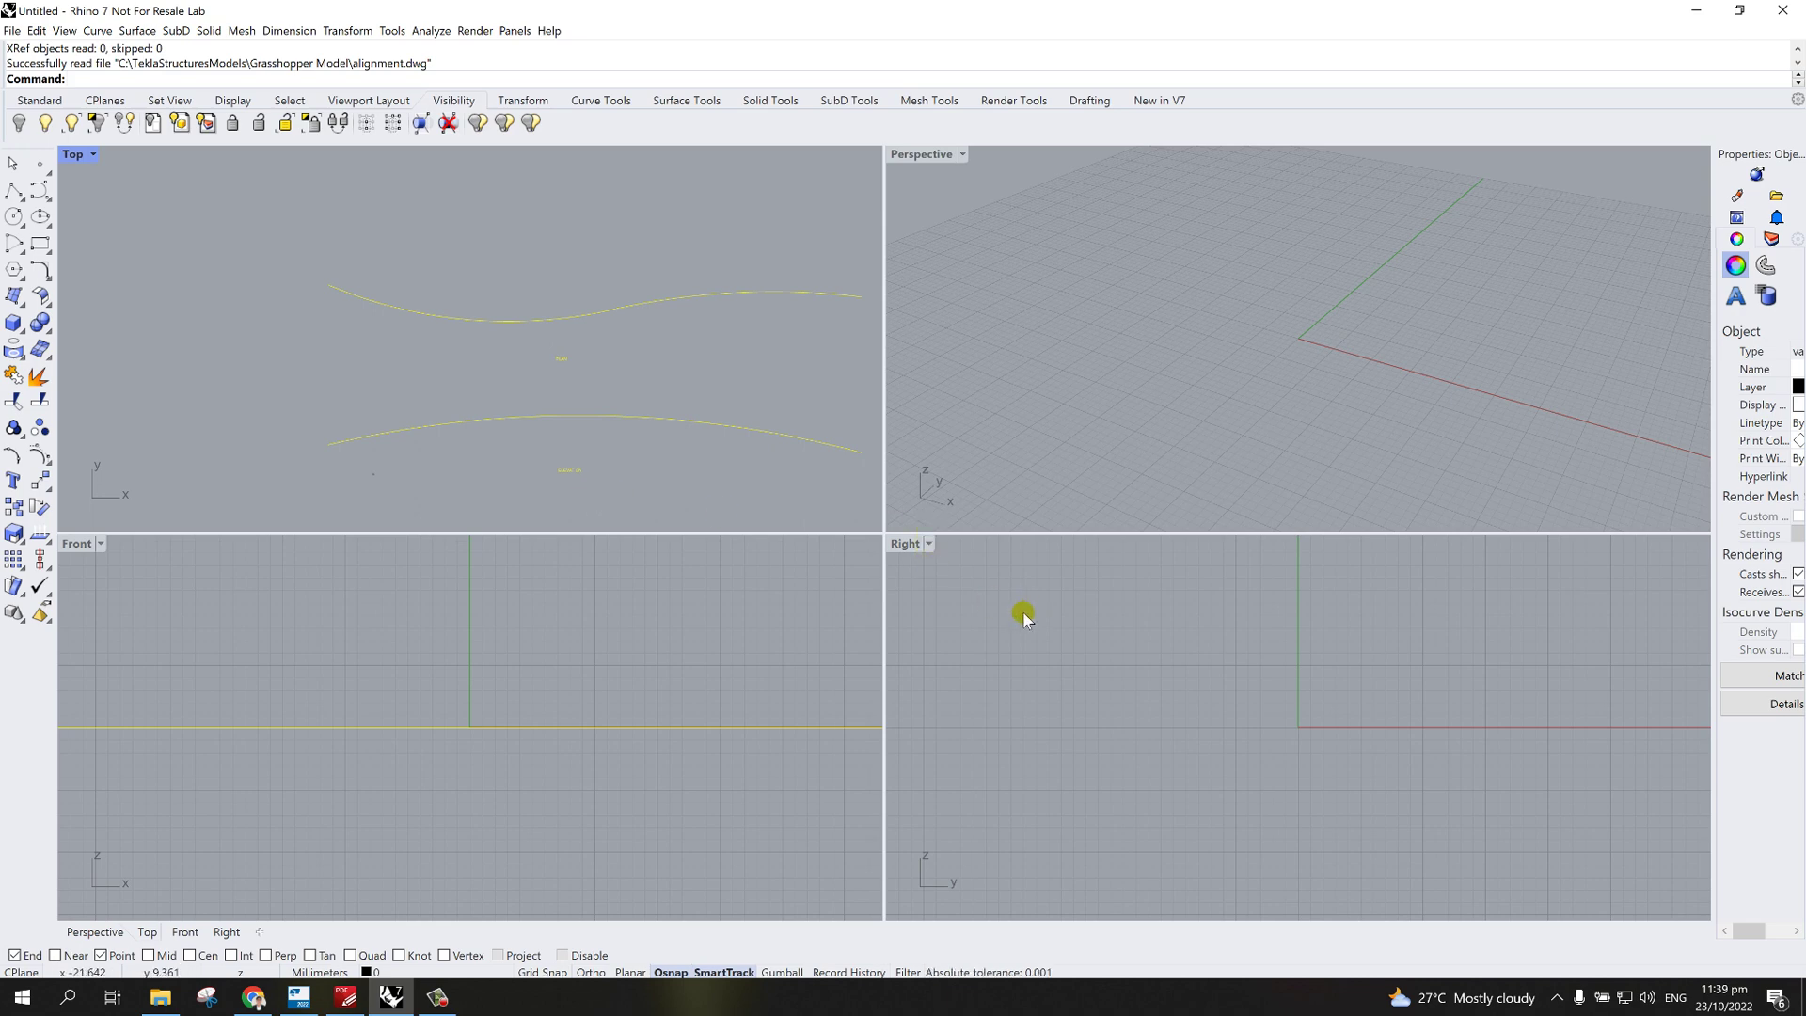
pyautogui.scroll(-10, 1178, 663)
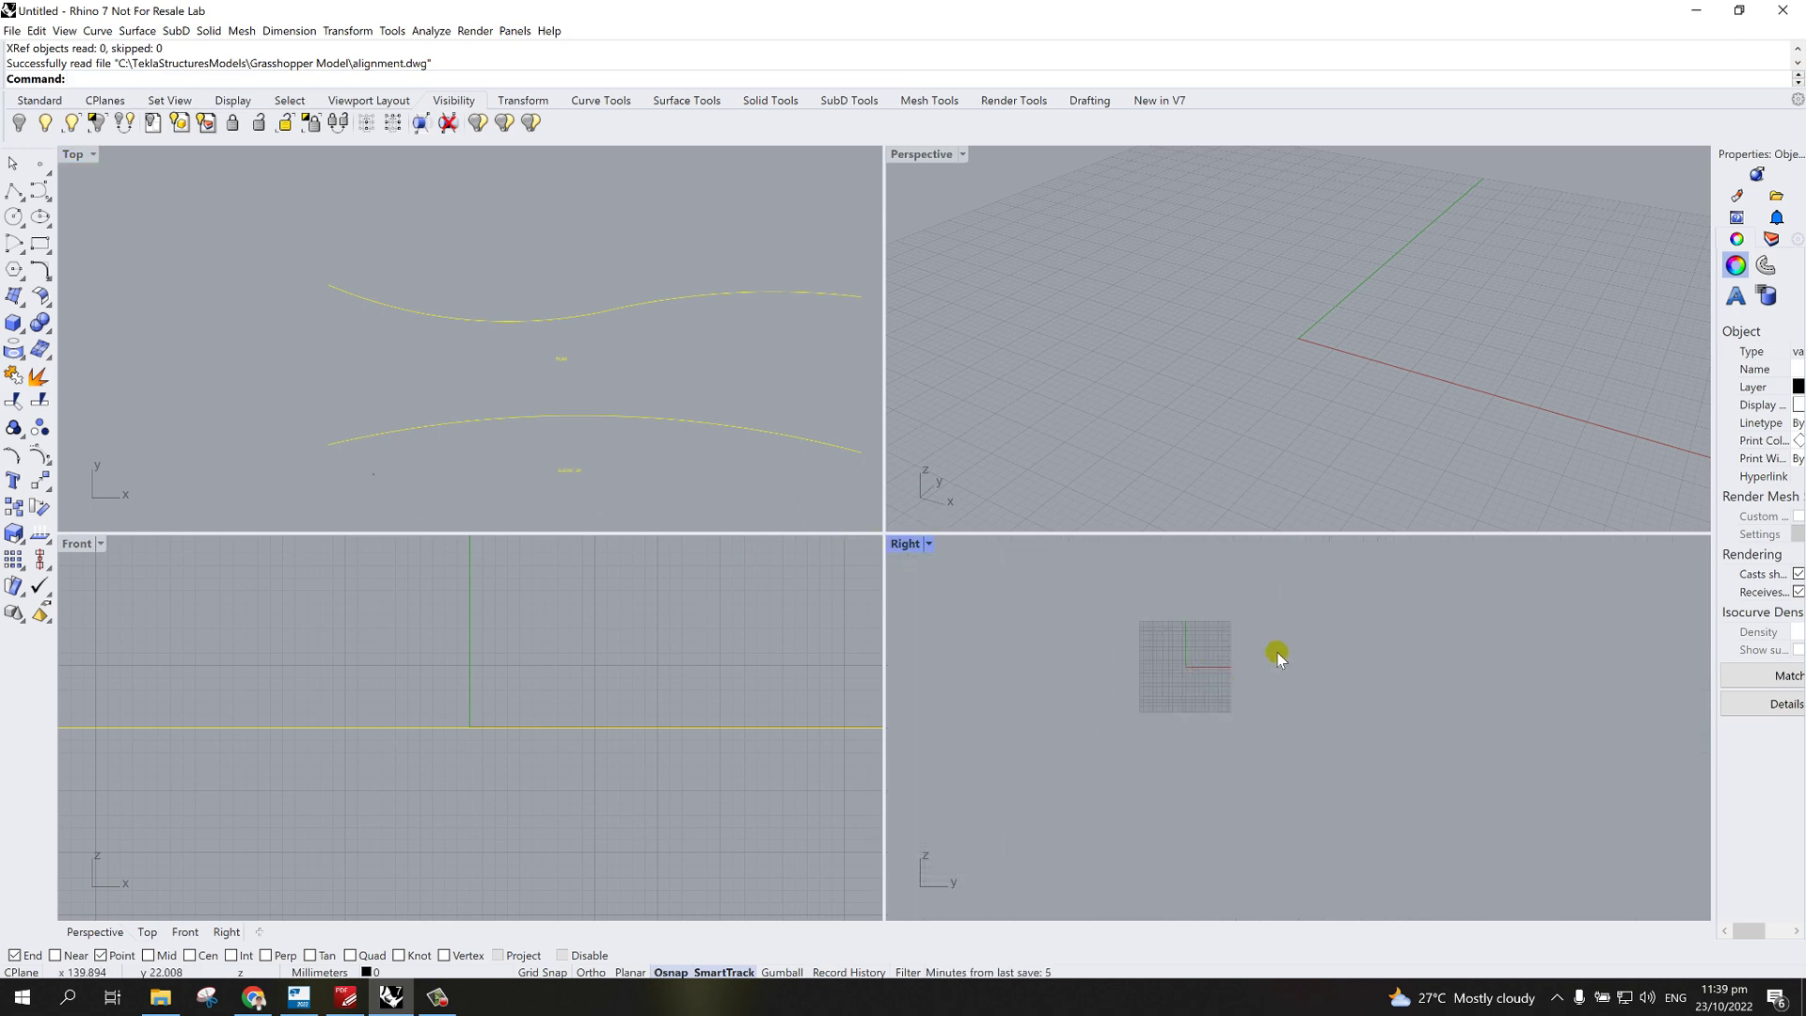
pyautogui.moveTo(1303, 667); pyautogui.dragTo(1071, 643, button='right')
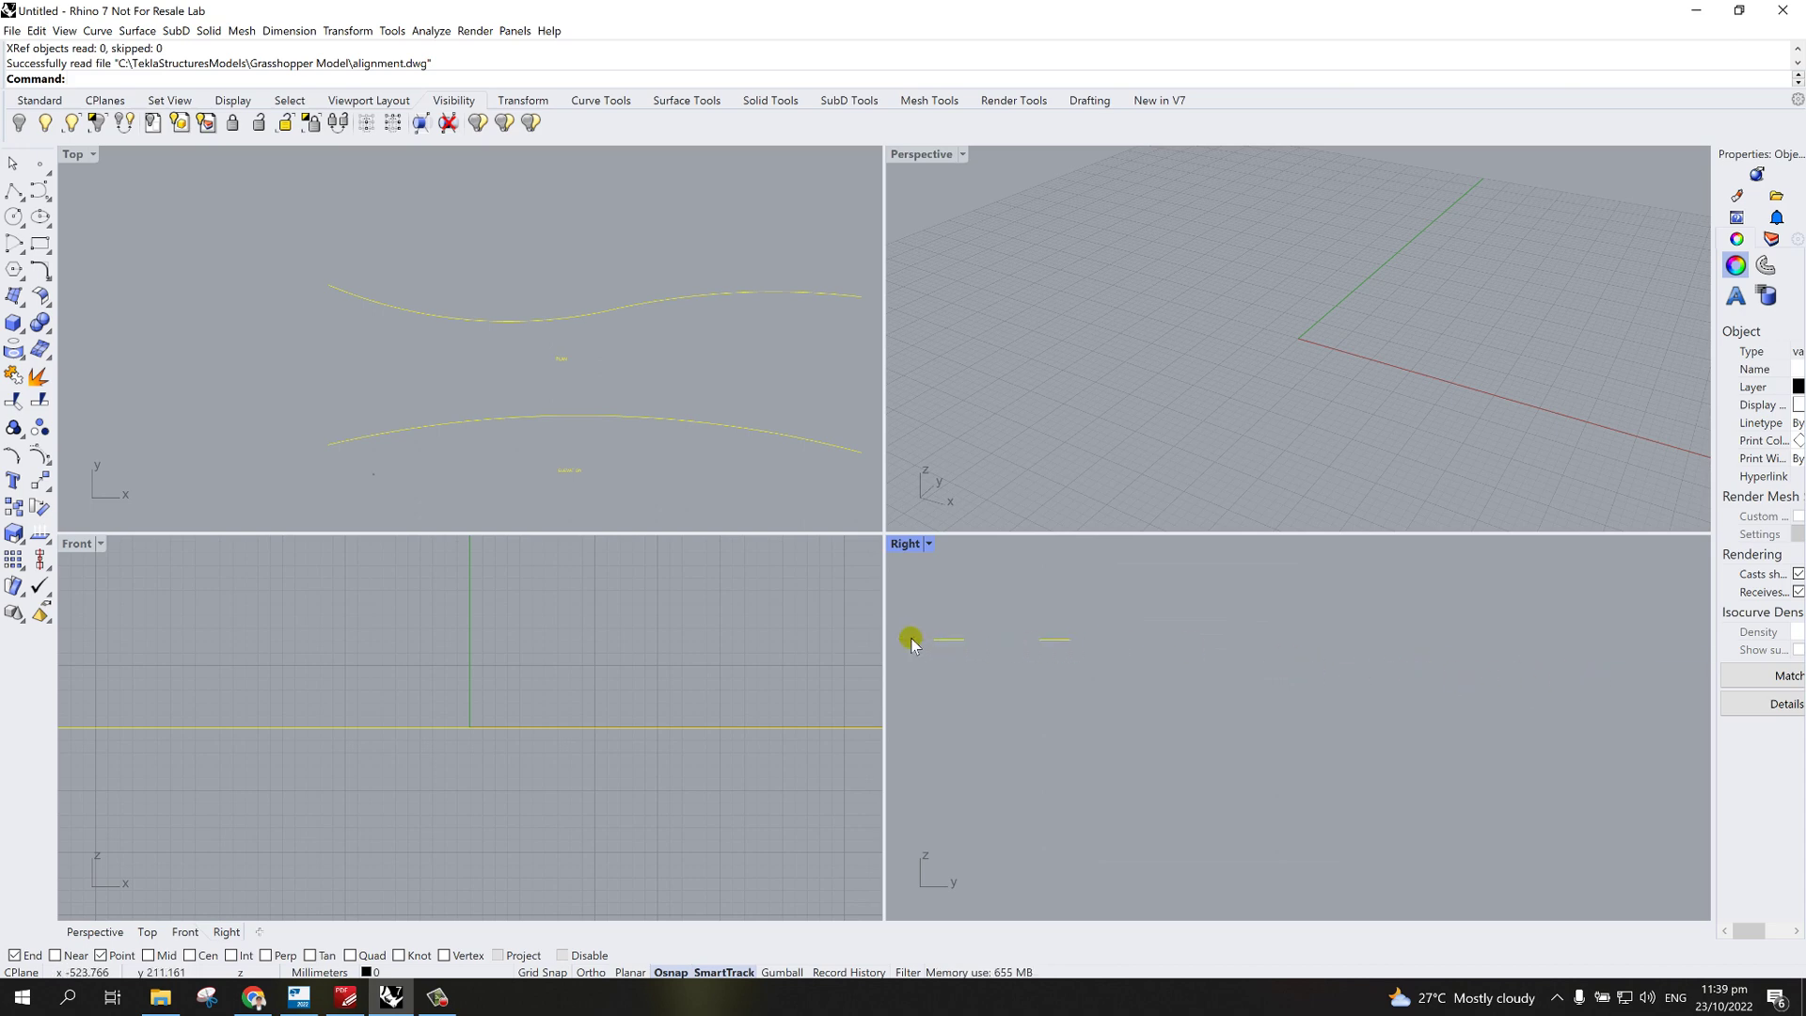
# - Maximize the Right viewport and window-select the elevation curve's three control points
pyautogui.click(1182, 644)
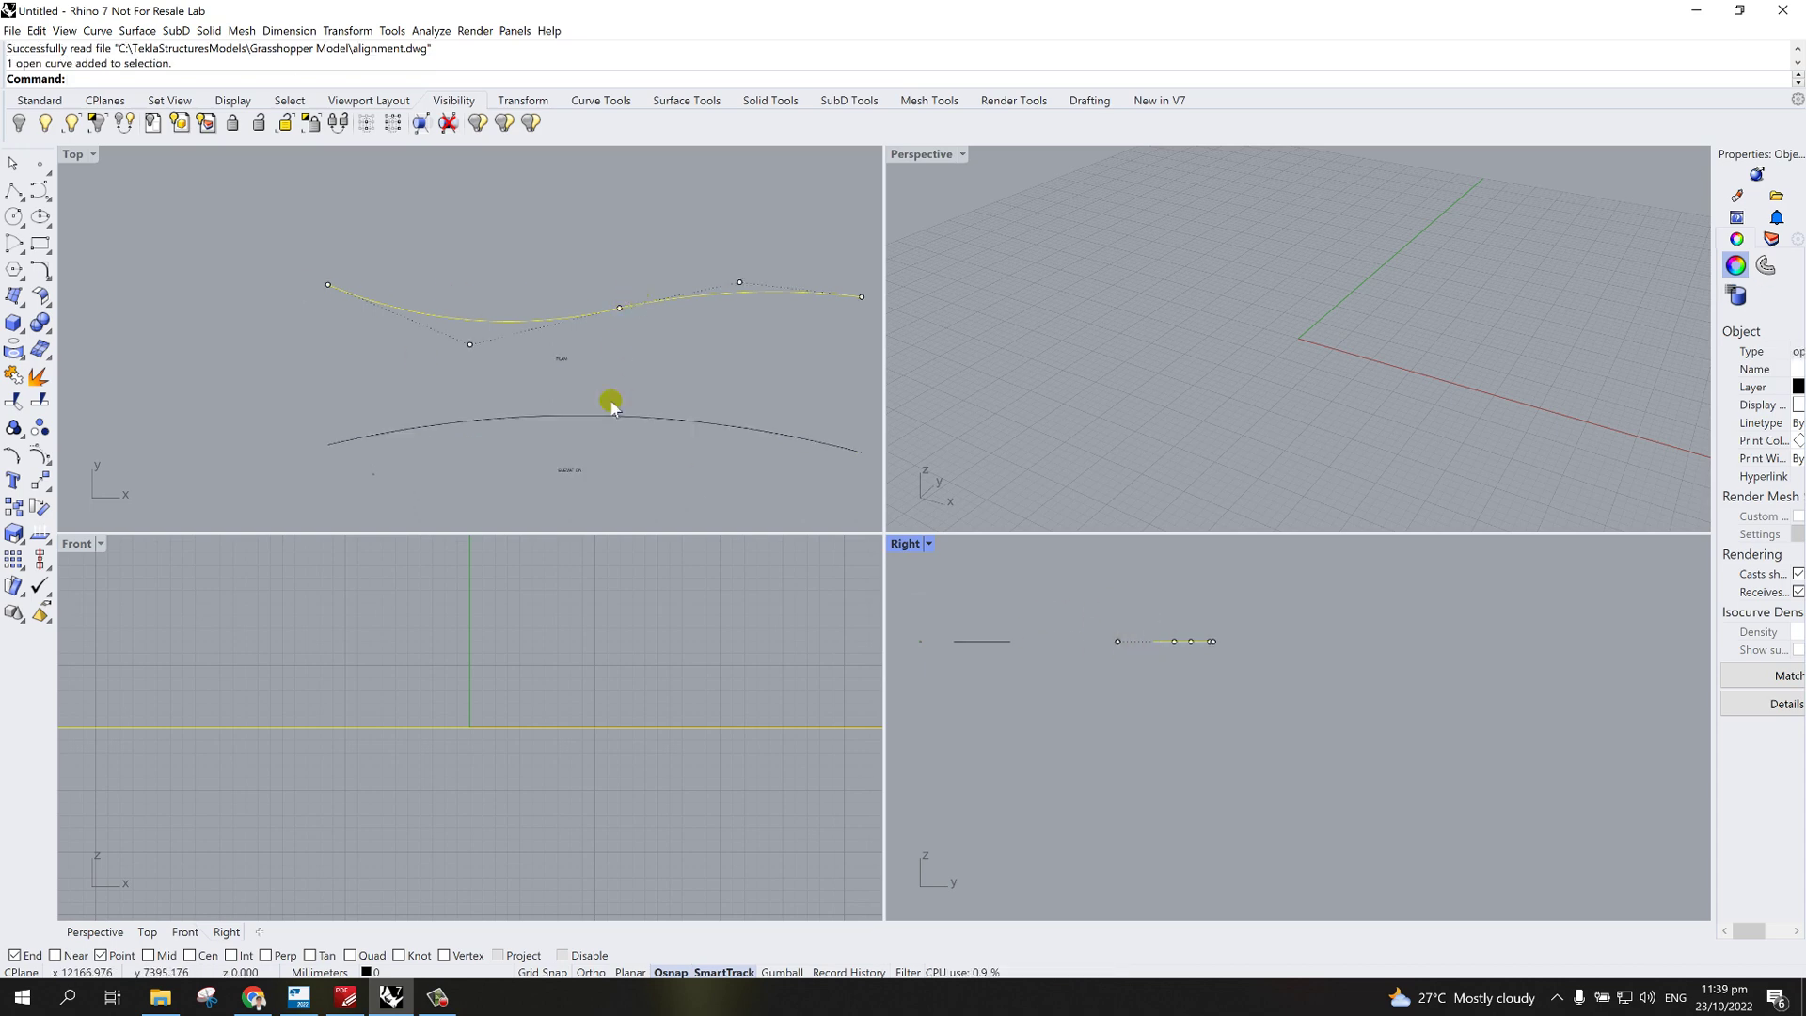
pyautogui.click(985, 642)
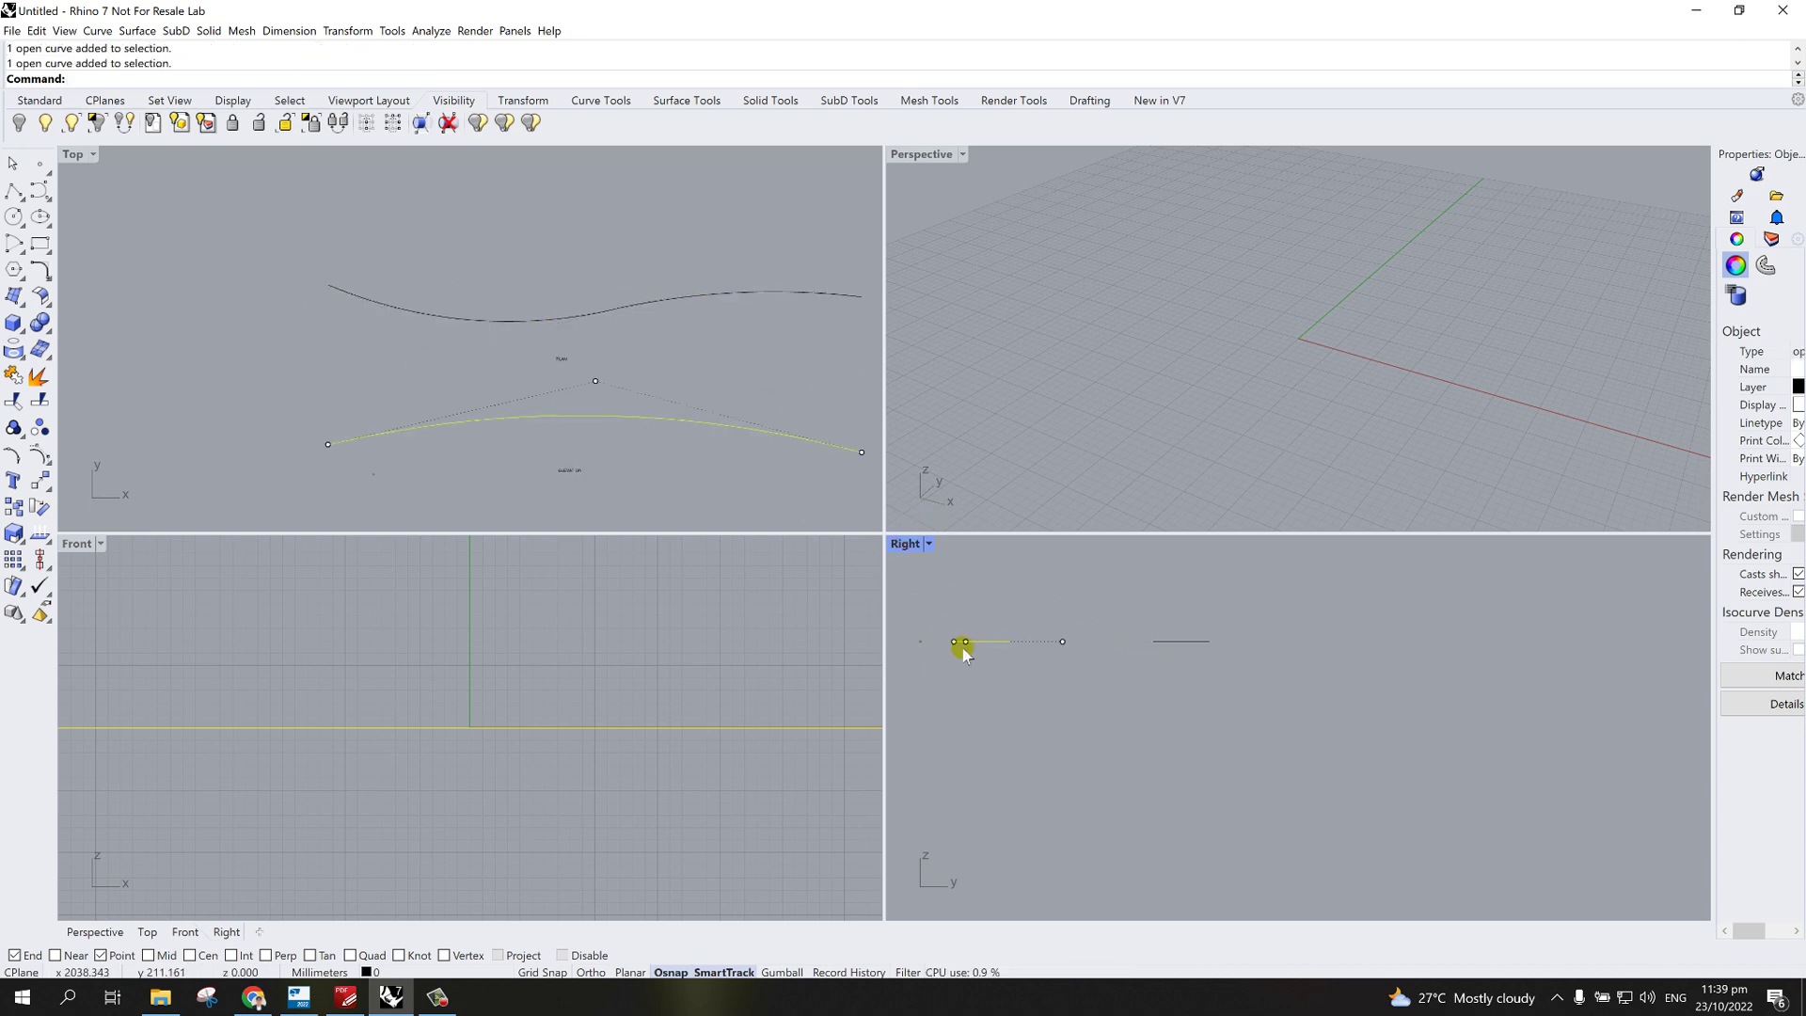
pyautogui.doubleClick(906, 546)
pyautogui.scroll(5, 425, 416)
pyautogui.scroll(-2, 831, 476)
pyautogui.scroll(1, 705, 461)
pyautogui.moveTo(533, 329); pyautogui.dragTo(1155, 607)
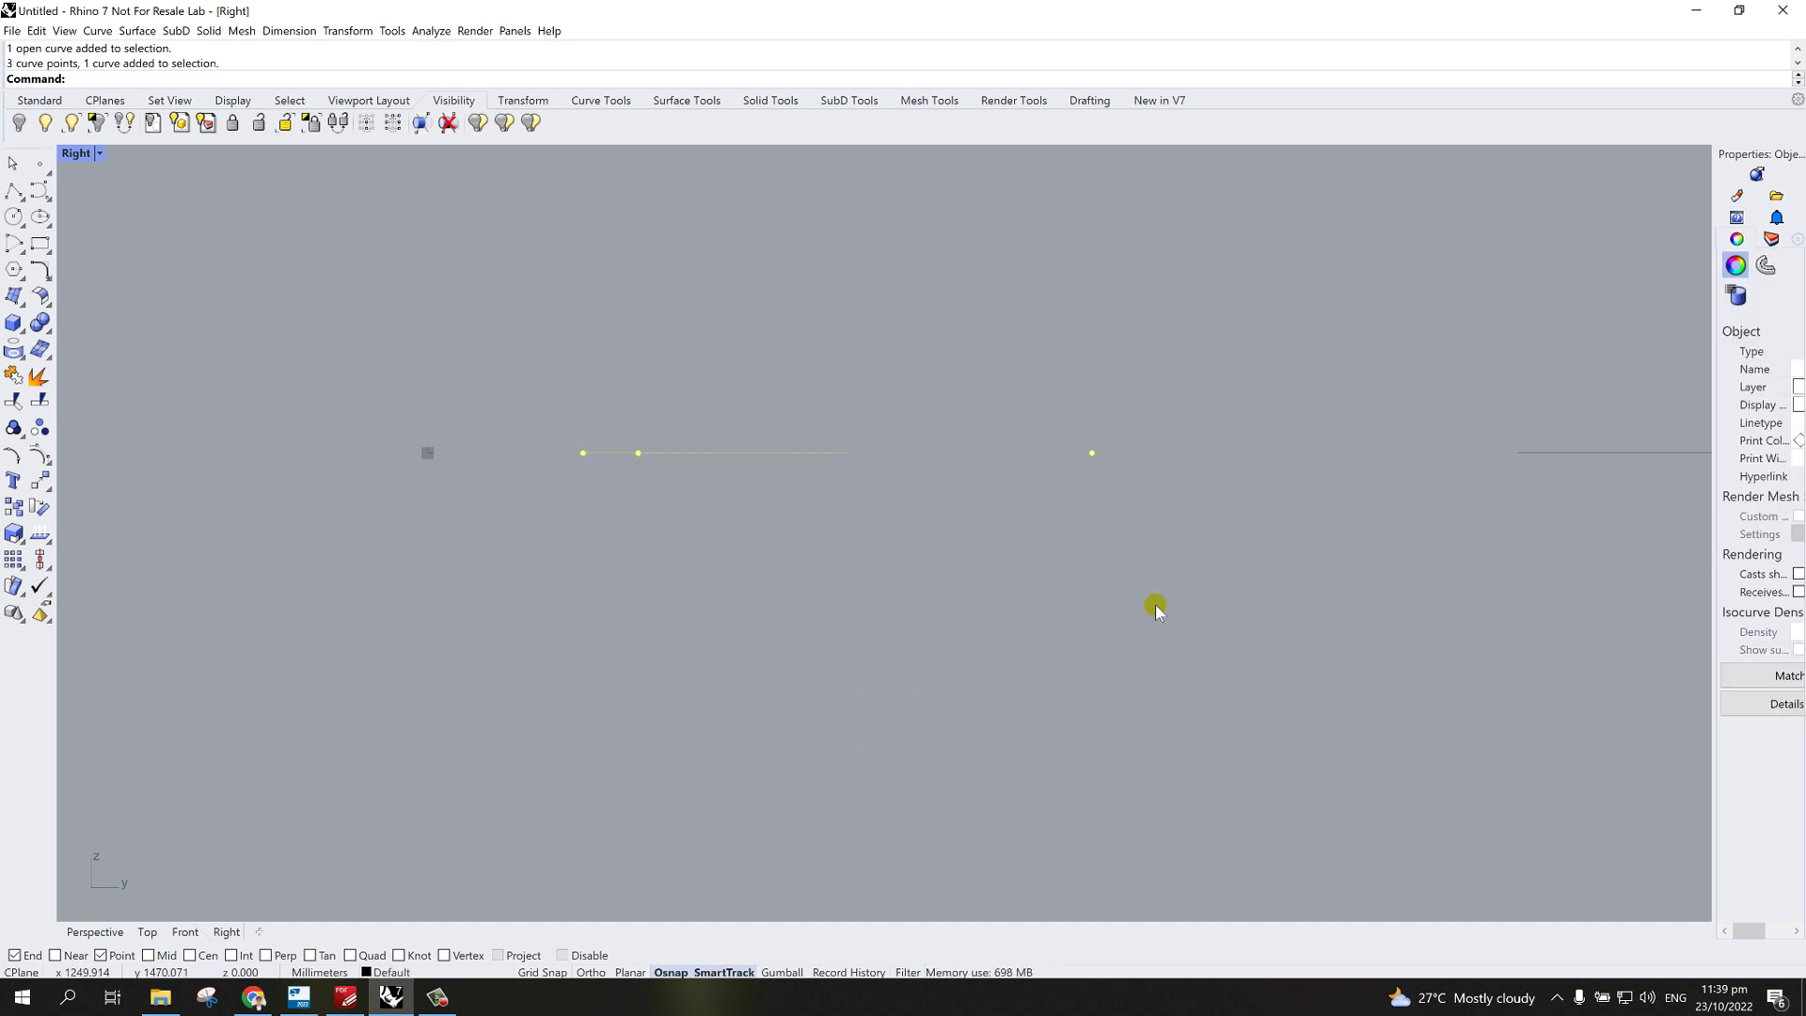
# - Rotate the elevation curve 90° about its left end with the Rotate command
pyautogui.write('Rot')
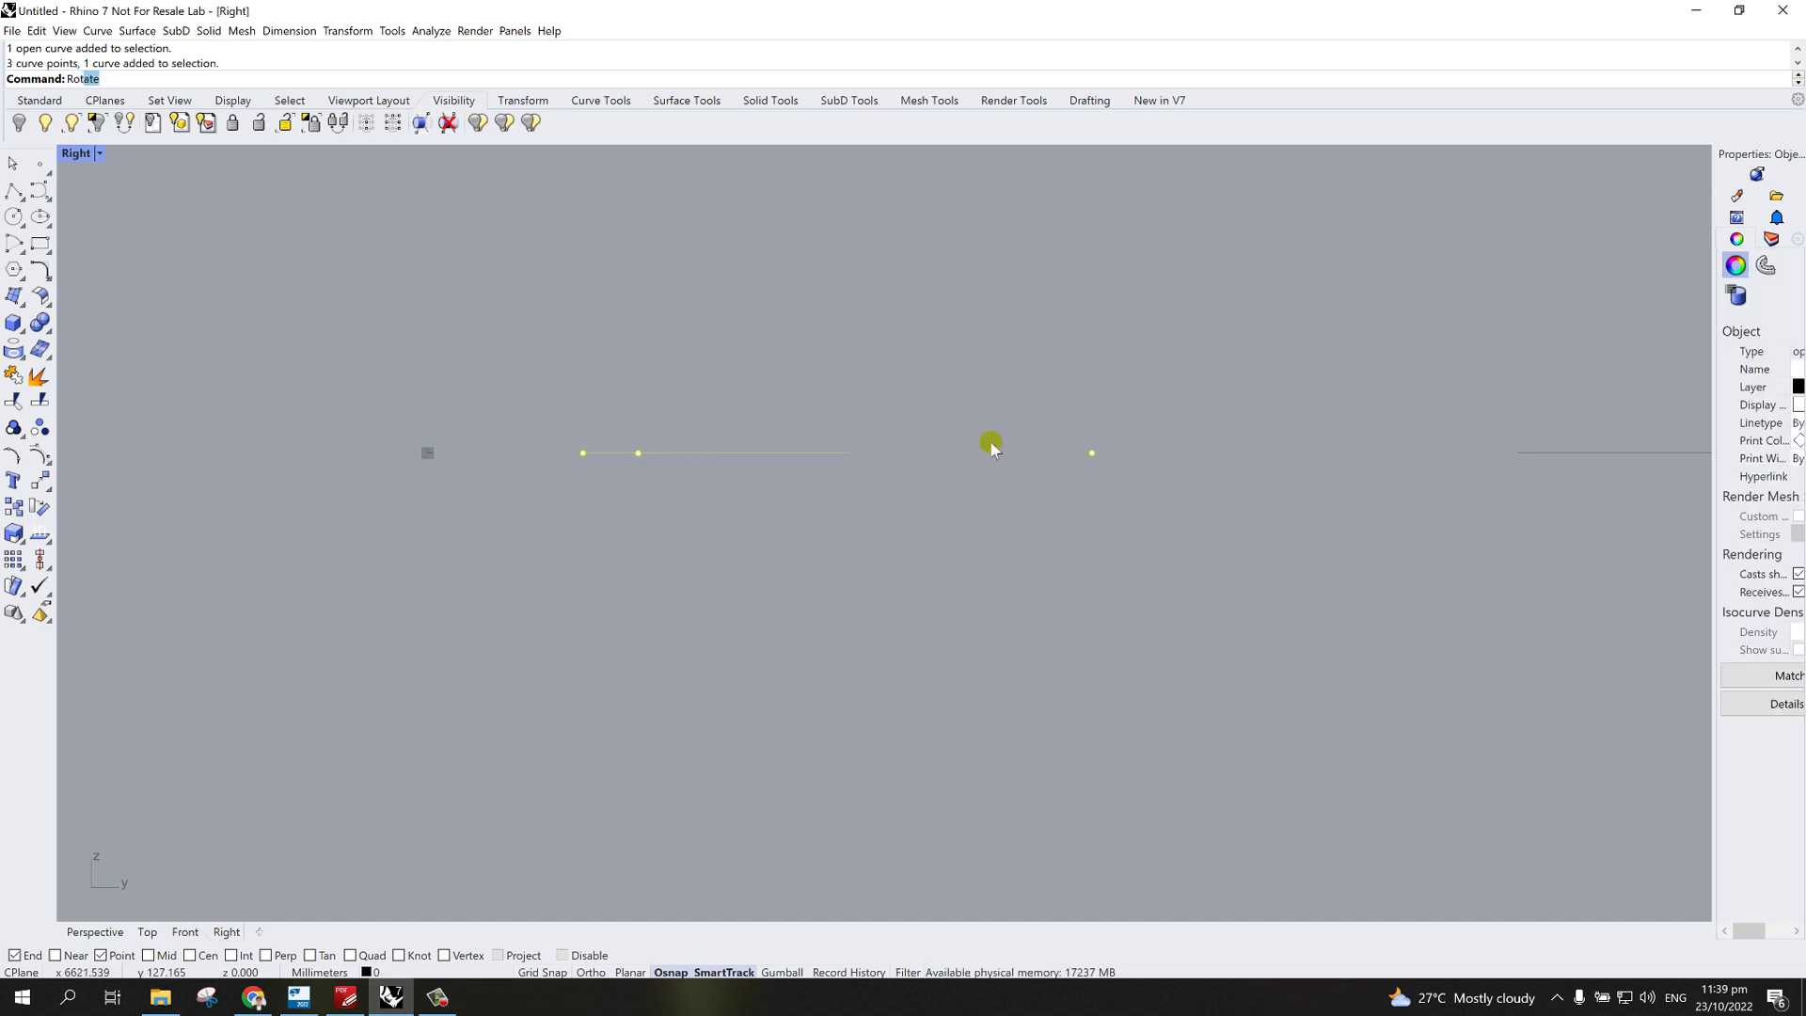
pyautogui.write('ate')
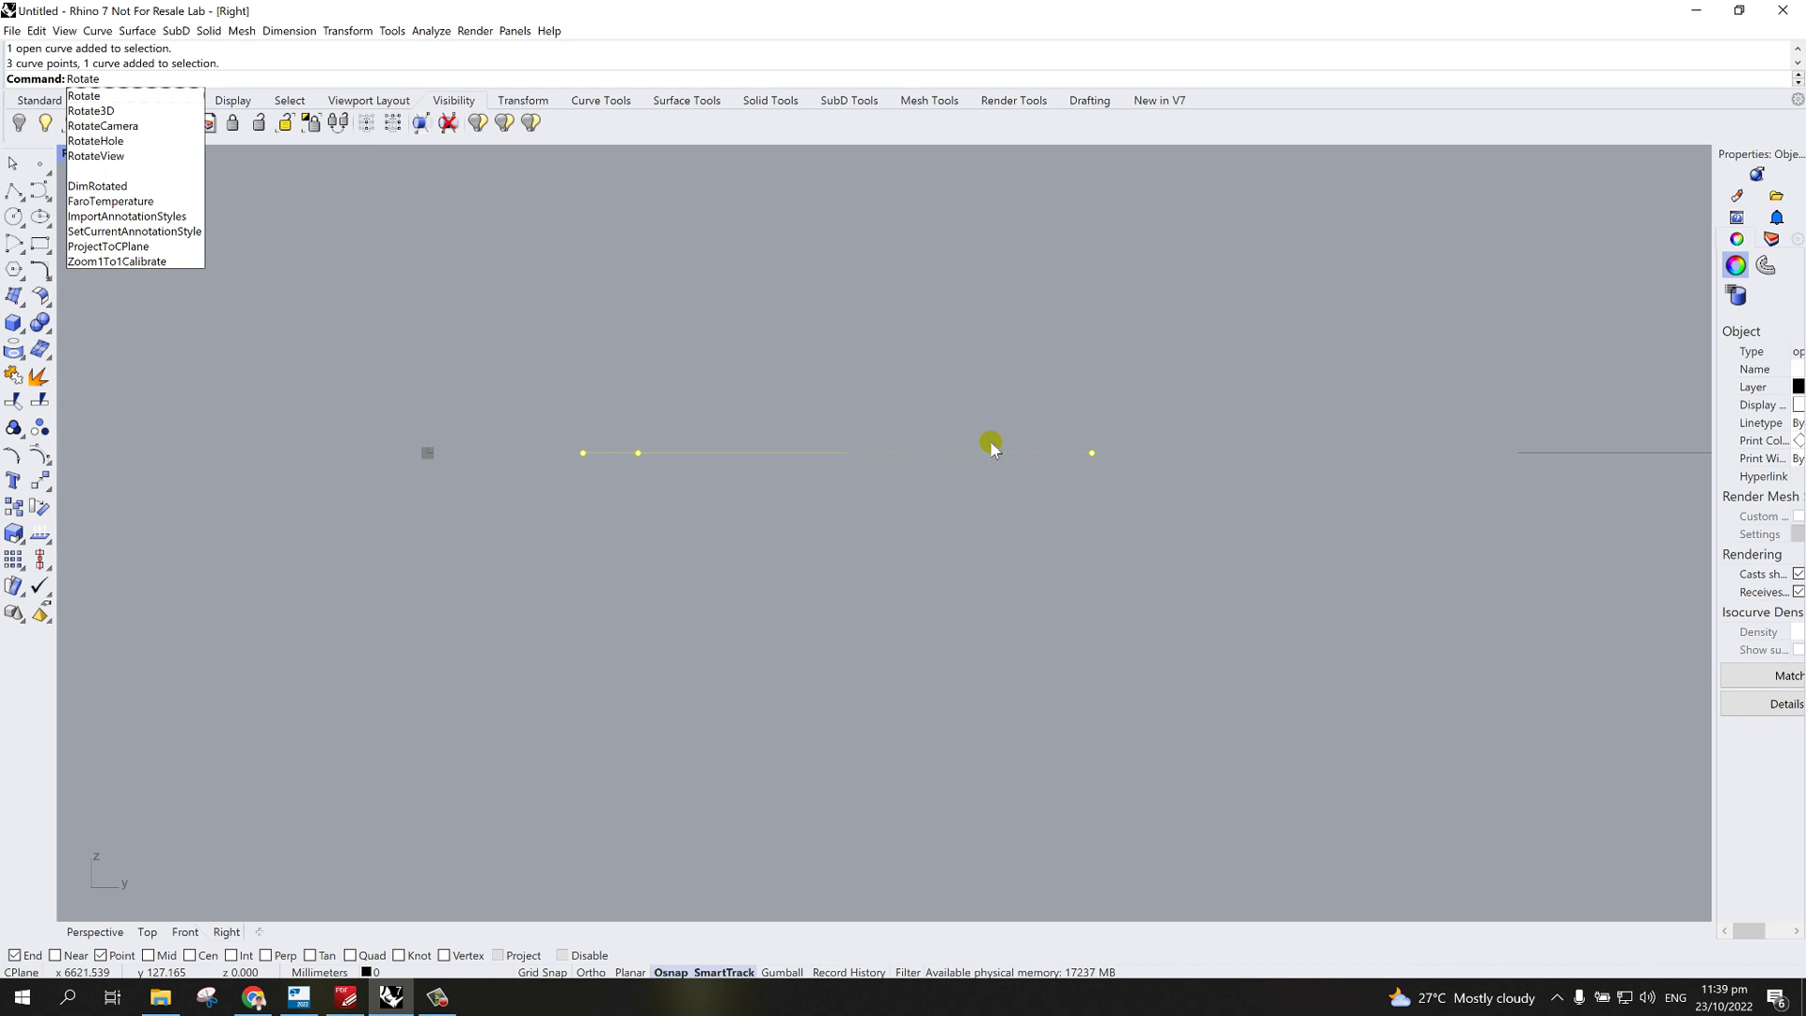
pyautogui.press('Return')
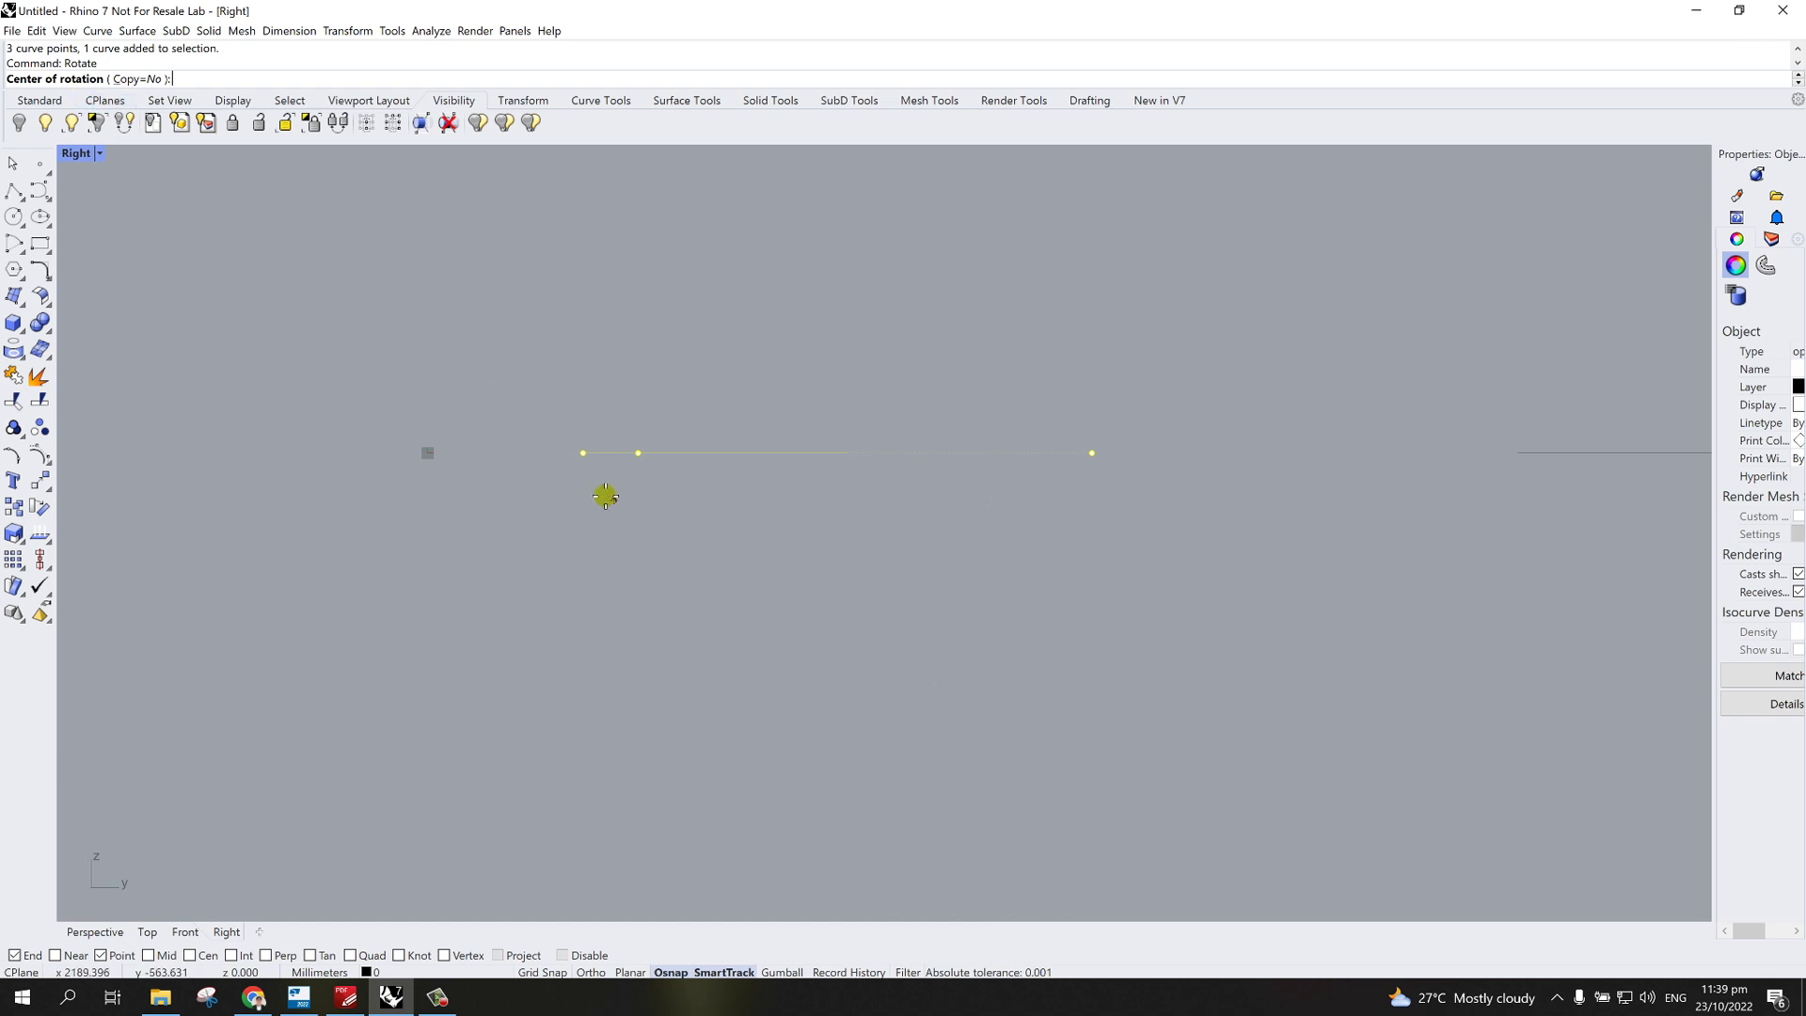
pyautogui.click(576, 454)
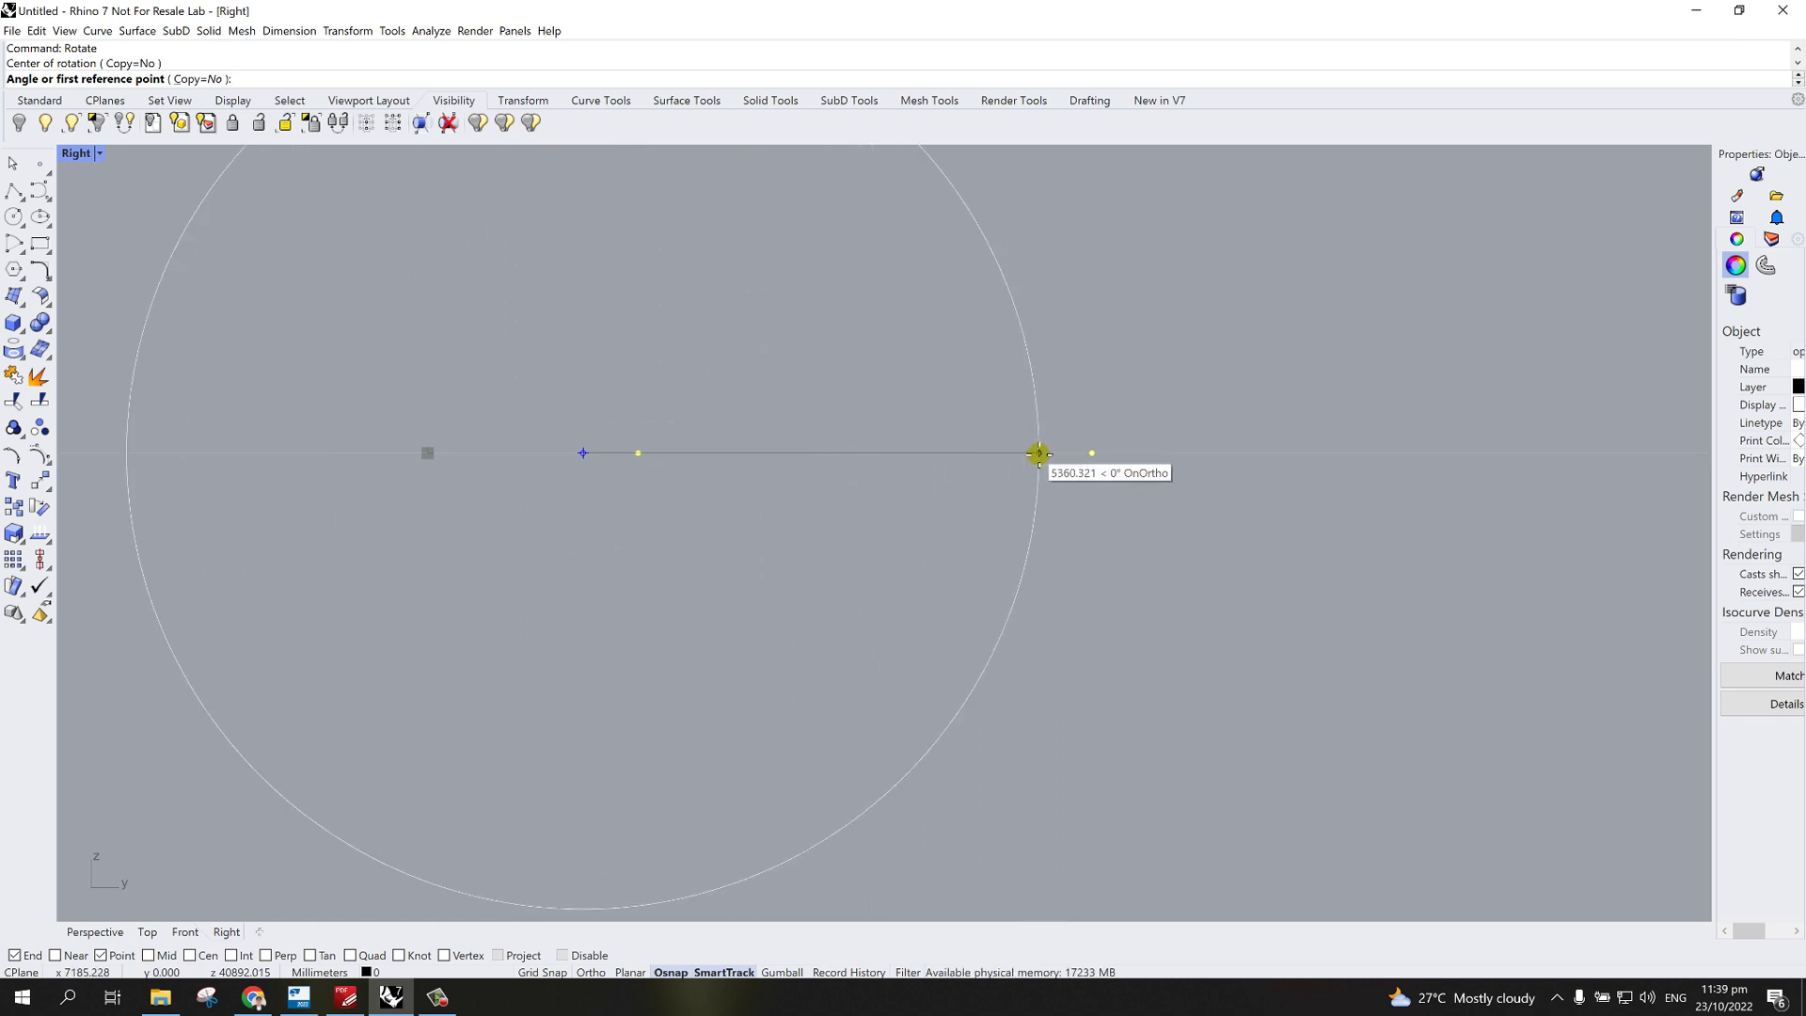
pyautogui.click(1075, 453)
pyautogui.scroll(-5, 942, 479)
pyautogui.scroll(-5, 942, 479)
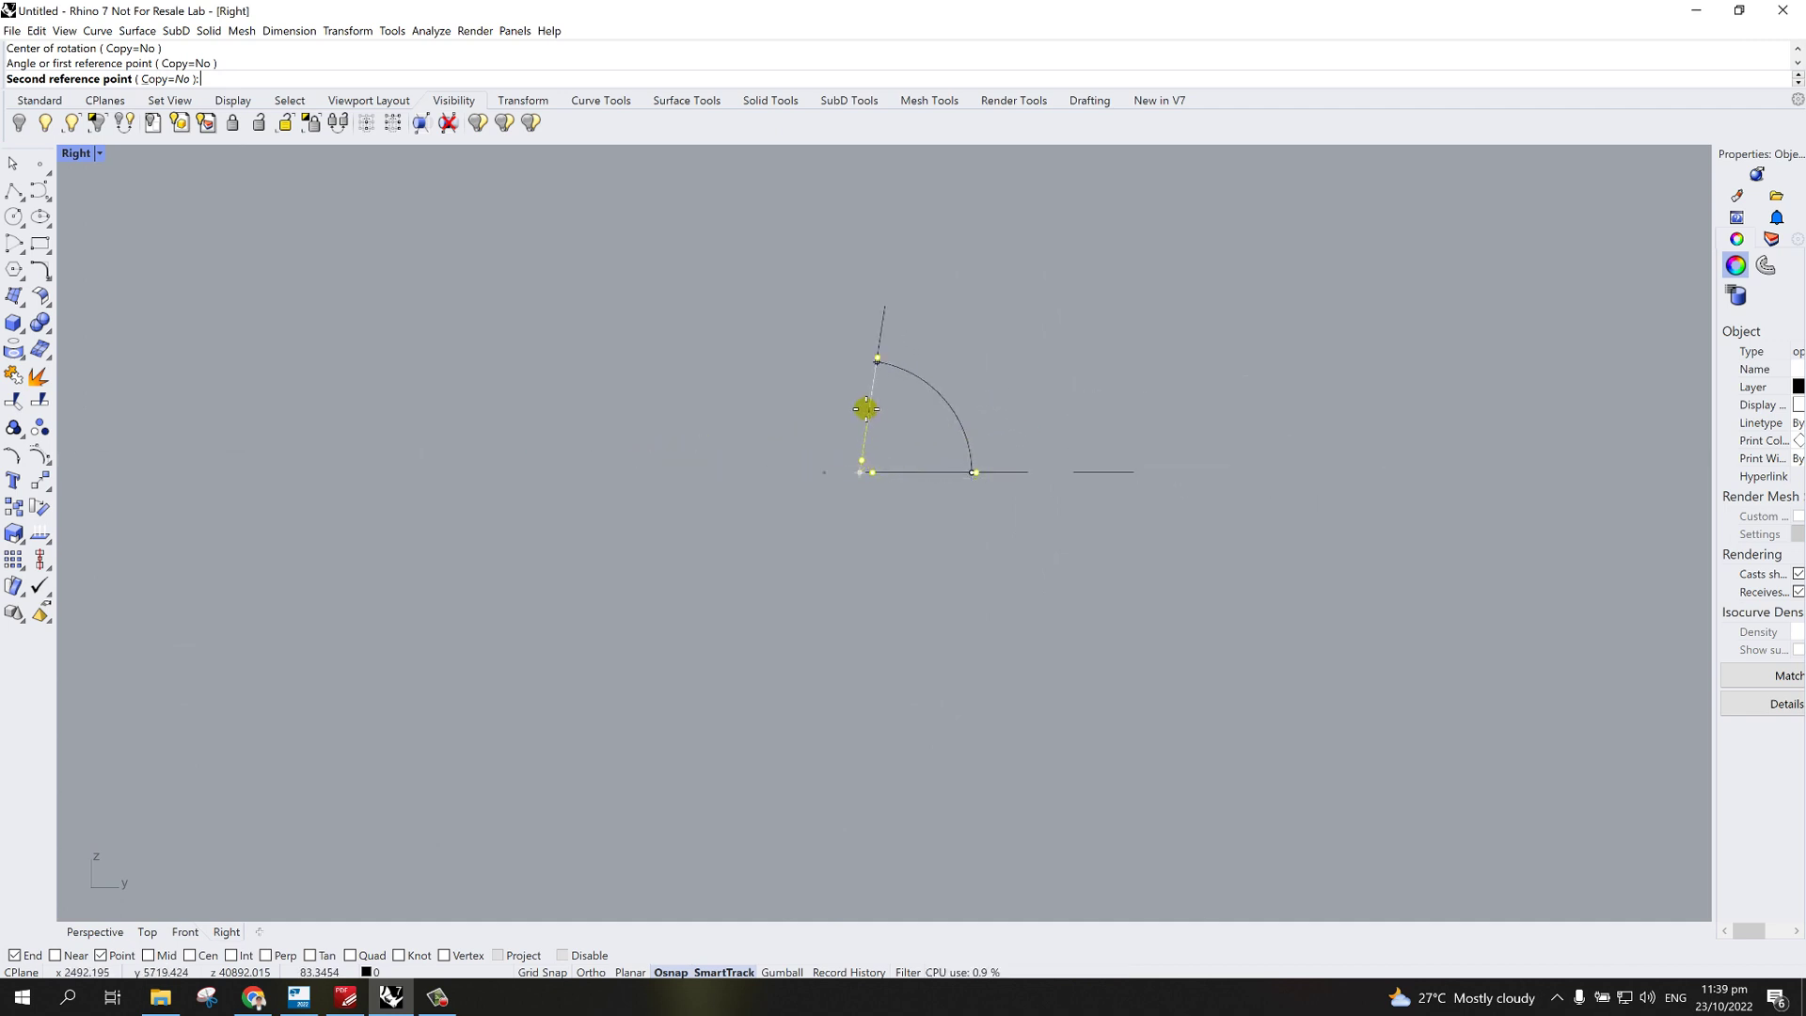
pyautogui.click(856, 400)
pyautogui.scroll(2, 918, 522)
pyautogui.scroll(-3, 906, 500)
# - Maximize the Perspective viewport and orbit to inspect both curves in 3D
pyautogui.doubleClick(77, 153)
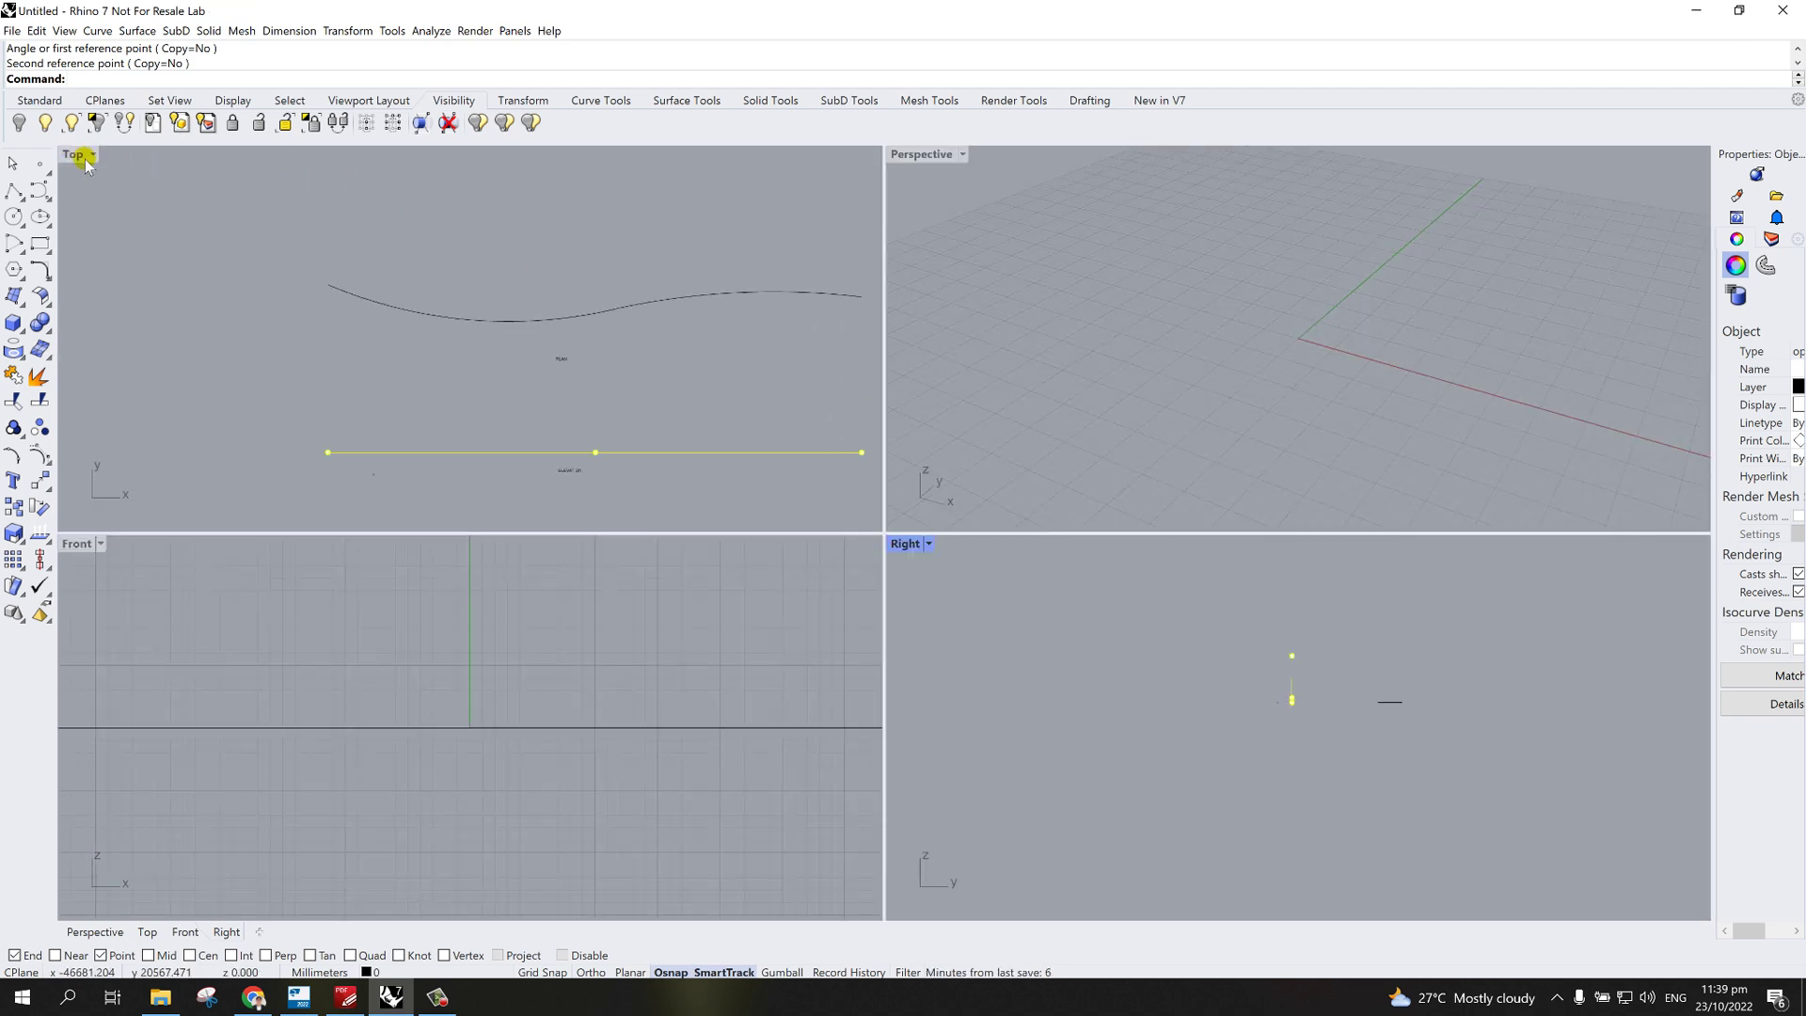
pyautogui.scroll(-2, 591, 451)
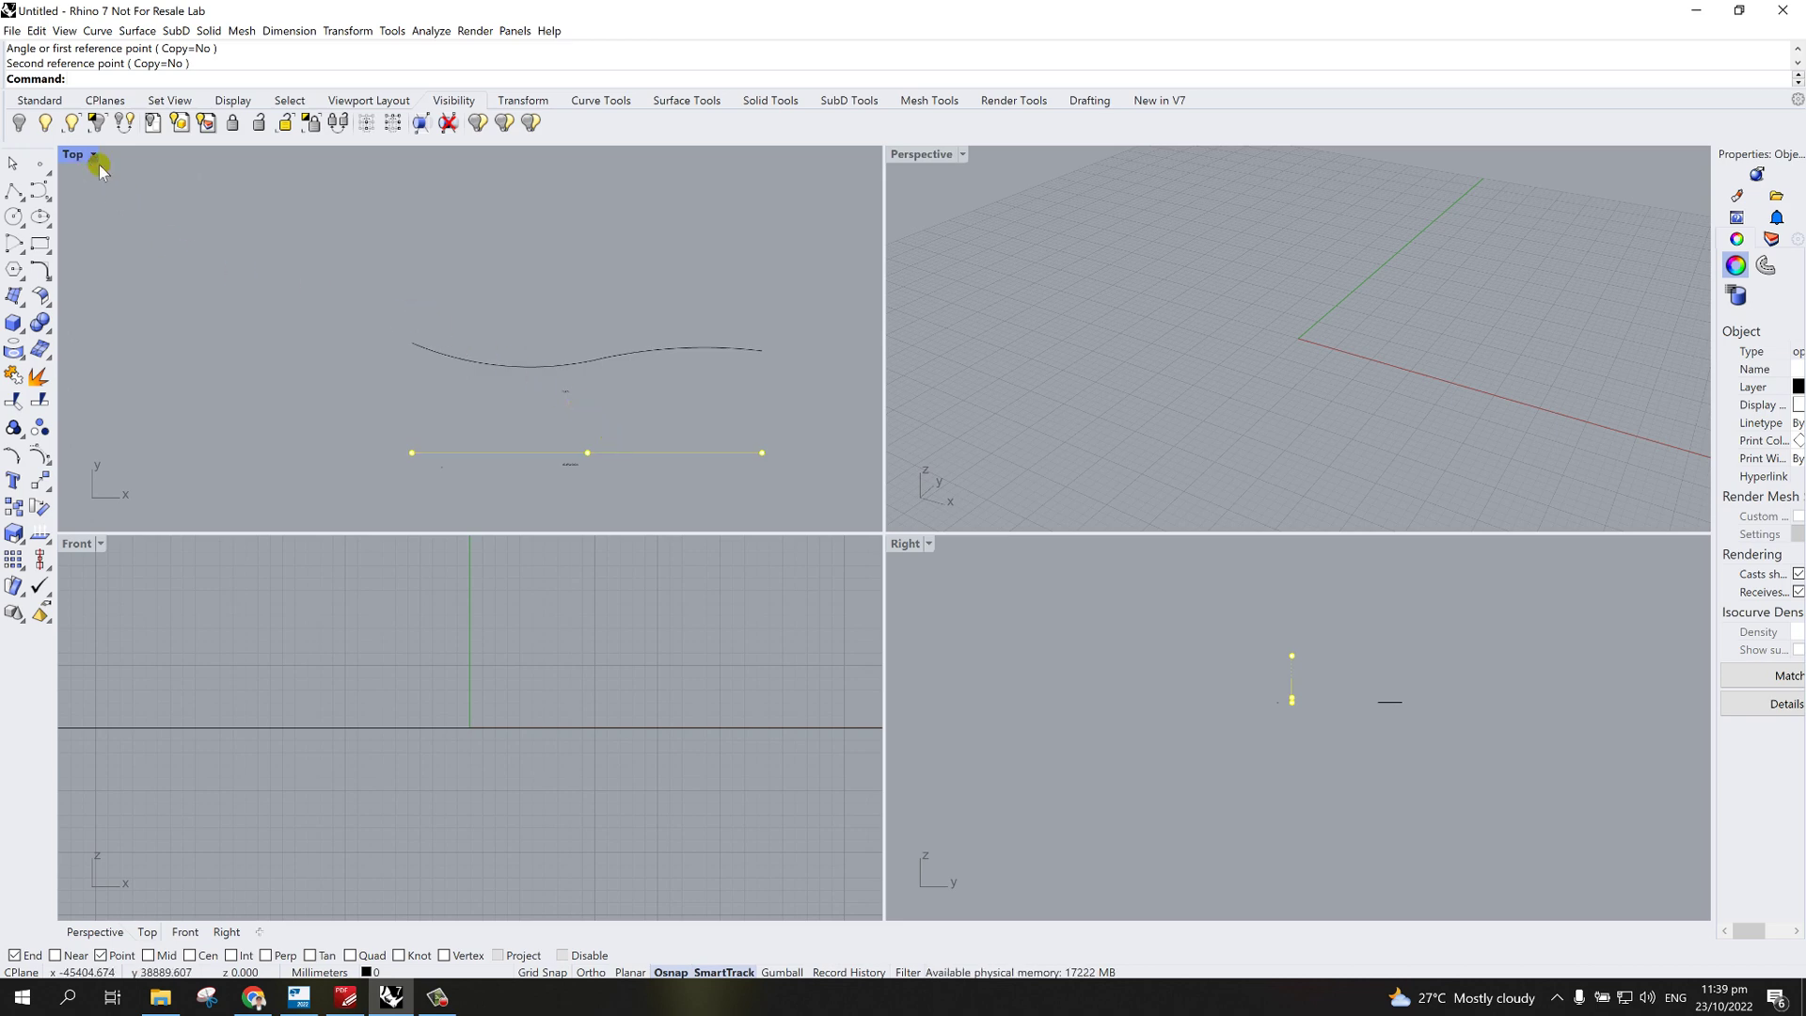
pyautogui.scroll(3, 584, 392)
pyautogui.scroll(-4, 569, 465)
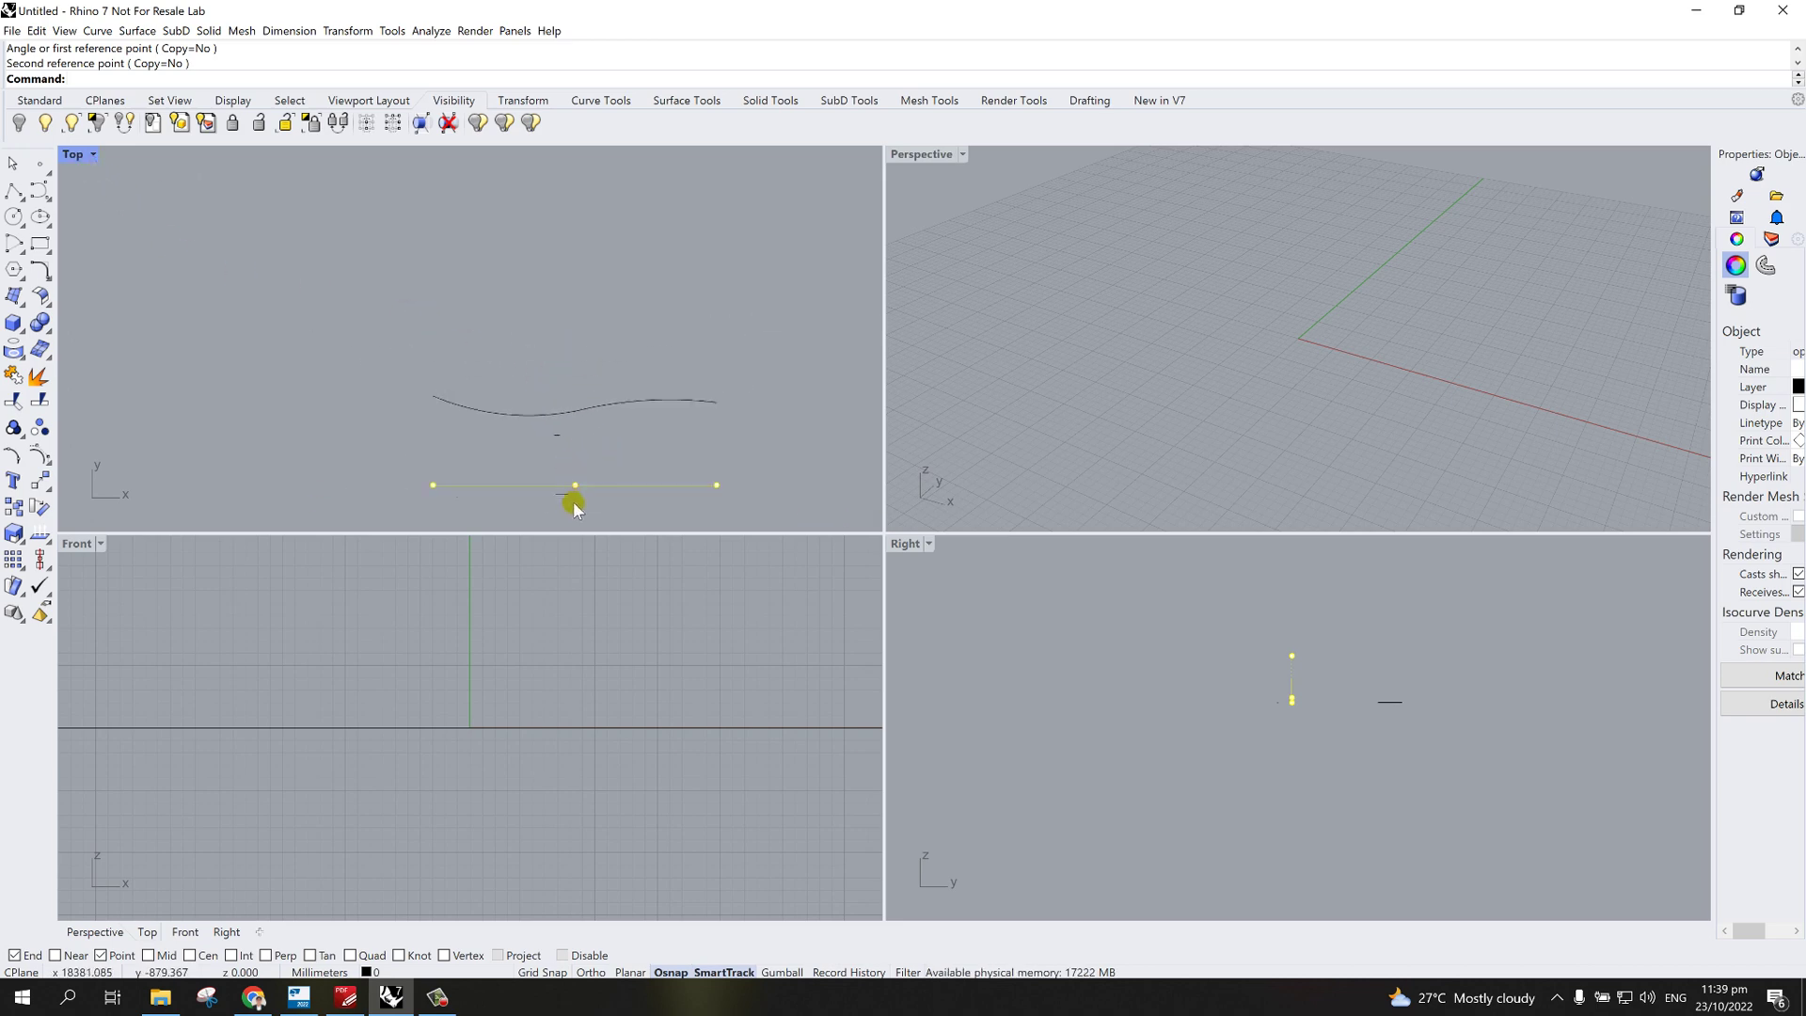
pyautogui.doubleClick(922, 154)
pyautogui.scroll(-6, 878, 532)
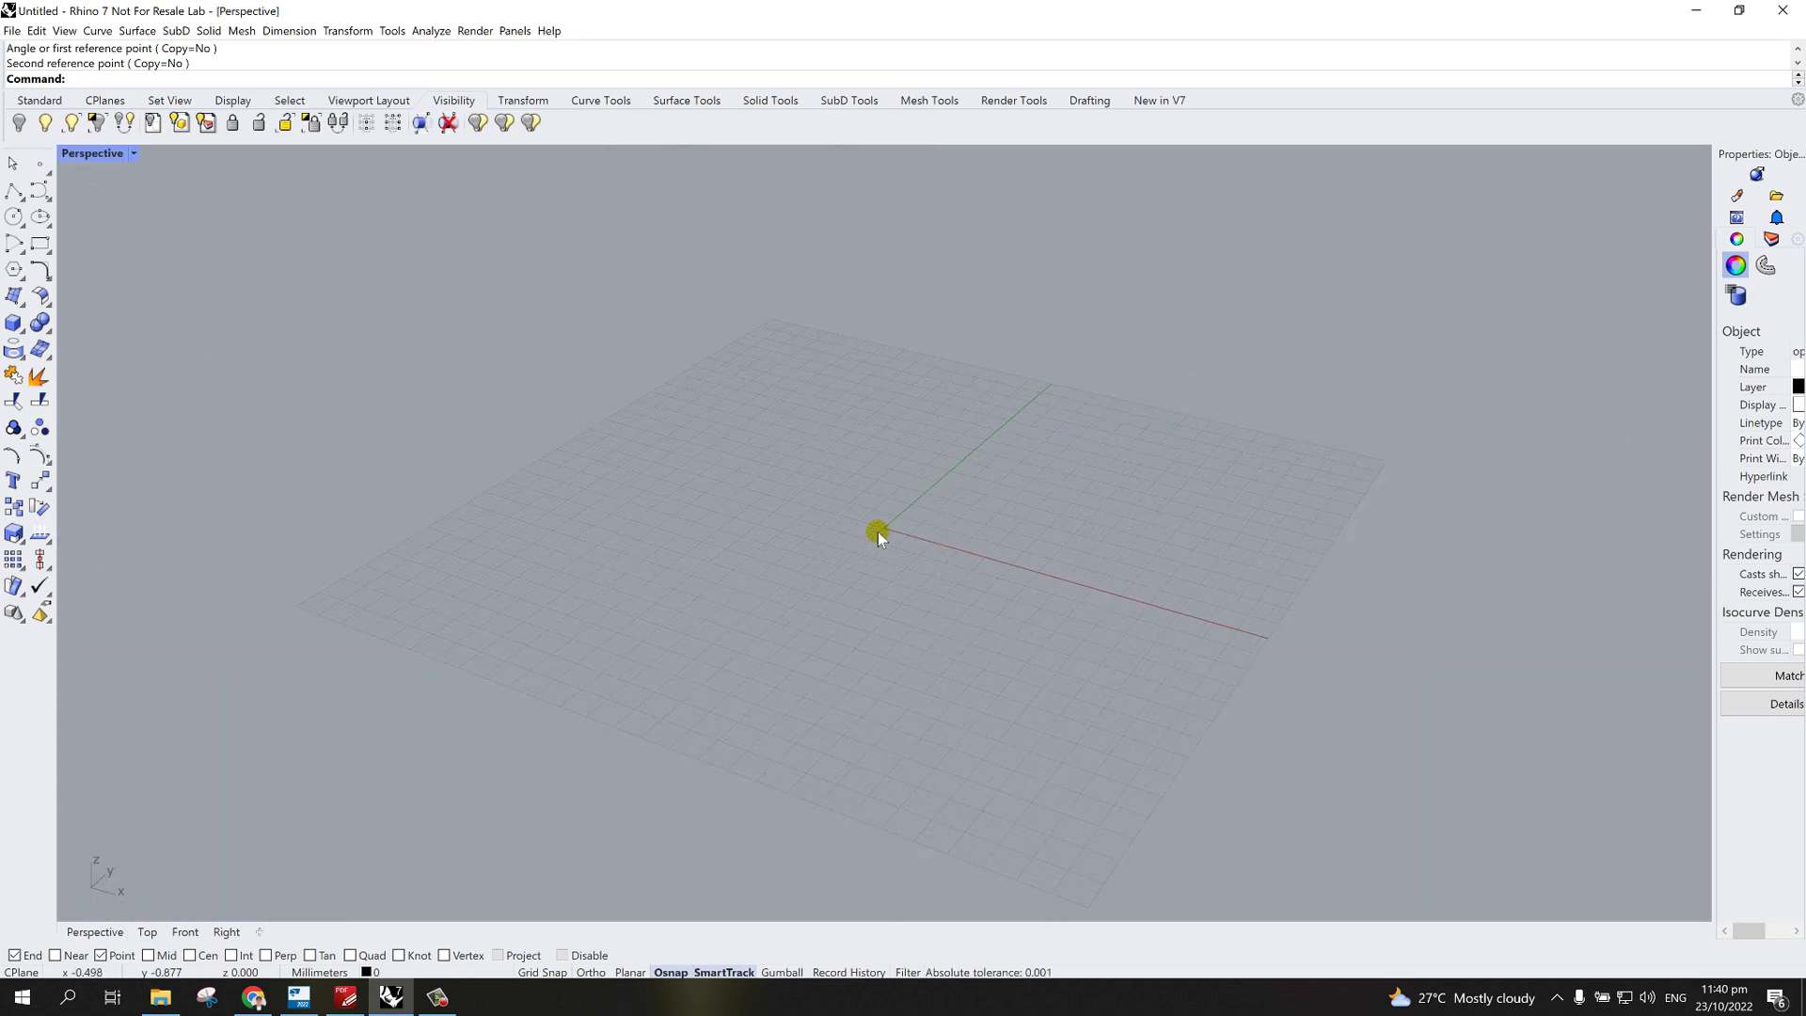
pyautogui.scroll(8, 878, 533)
pyautogui.scroll(-2, 1277, 584)
pyautogui.scroll(3, 1166, 576)
pyautogui.moveTo(1085, 632); pyautogui.dragTo(1137, 656, button='right')
pyautogui.scroll(-3, 1137, 656)
pyautogui.scroll(3, 1137, 656)
pyautogui.scroll(-2, 1137, 657)
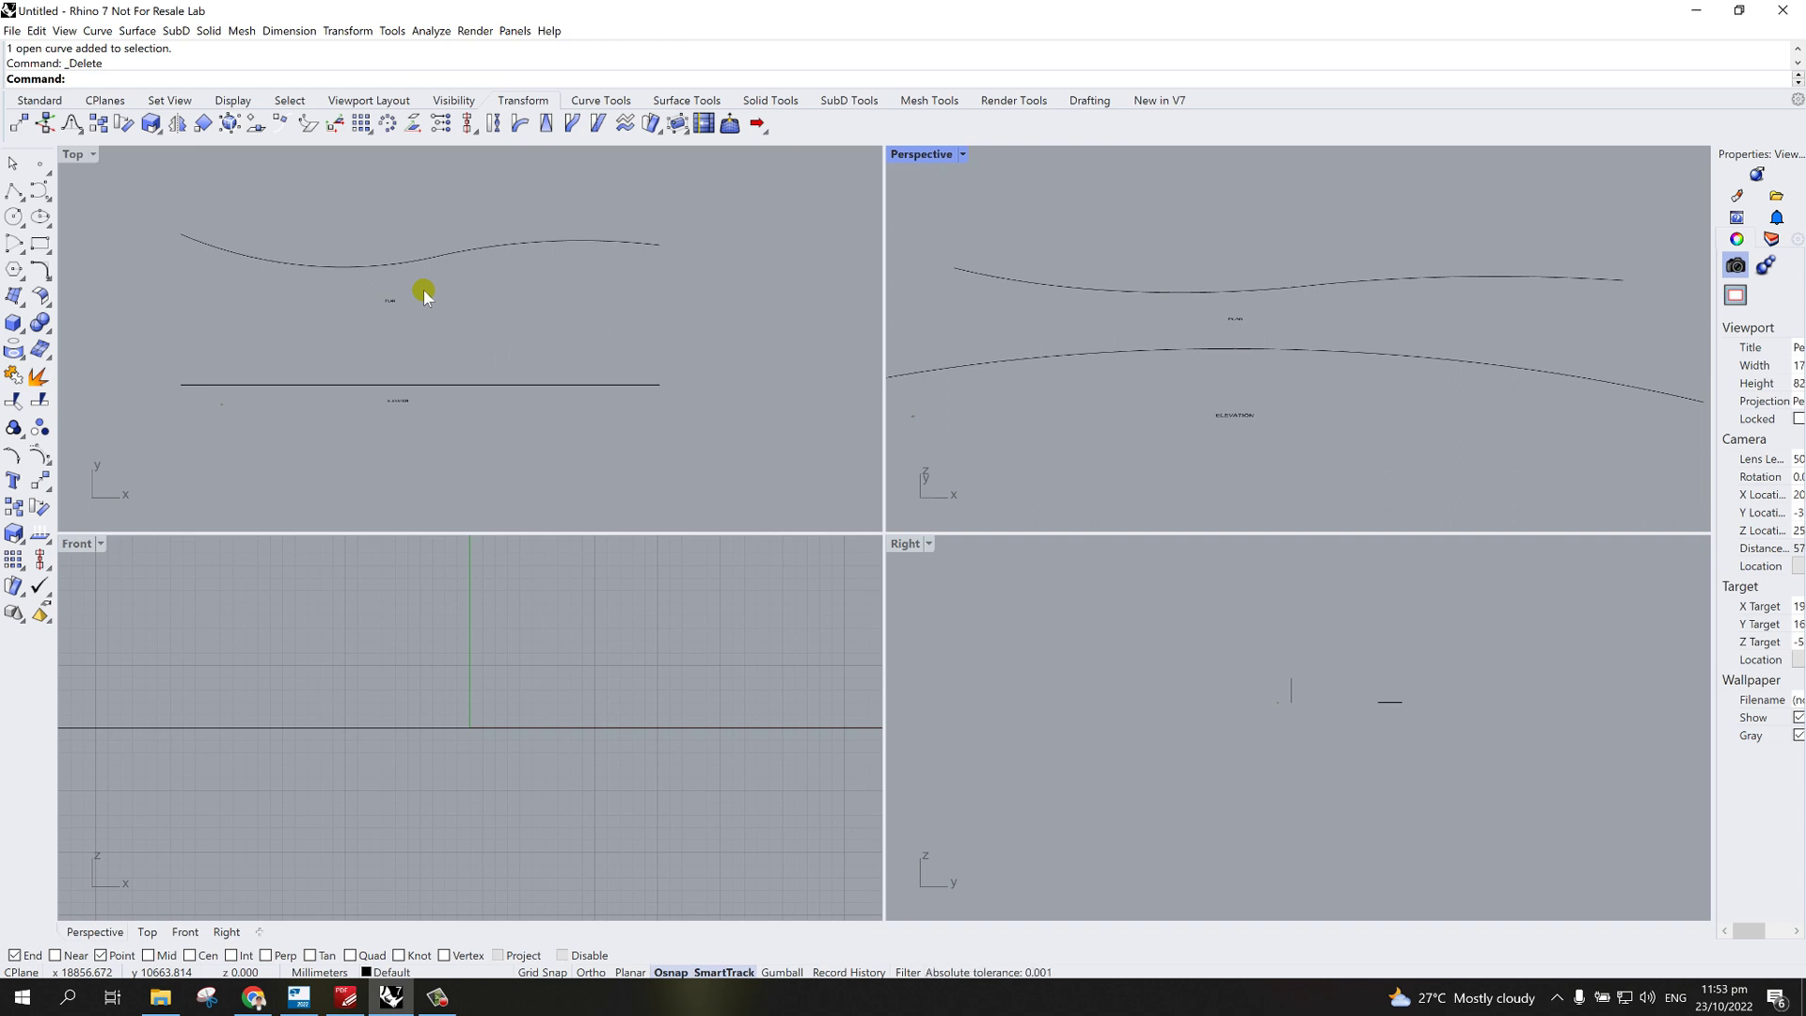
pyautogui.scroll(2, 323, 303)
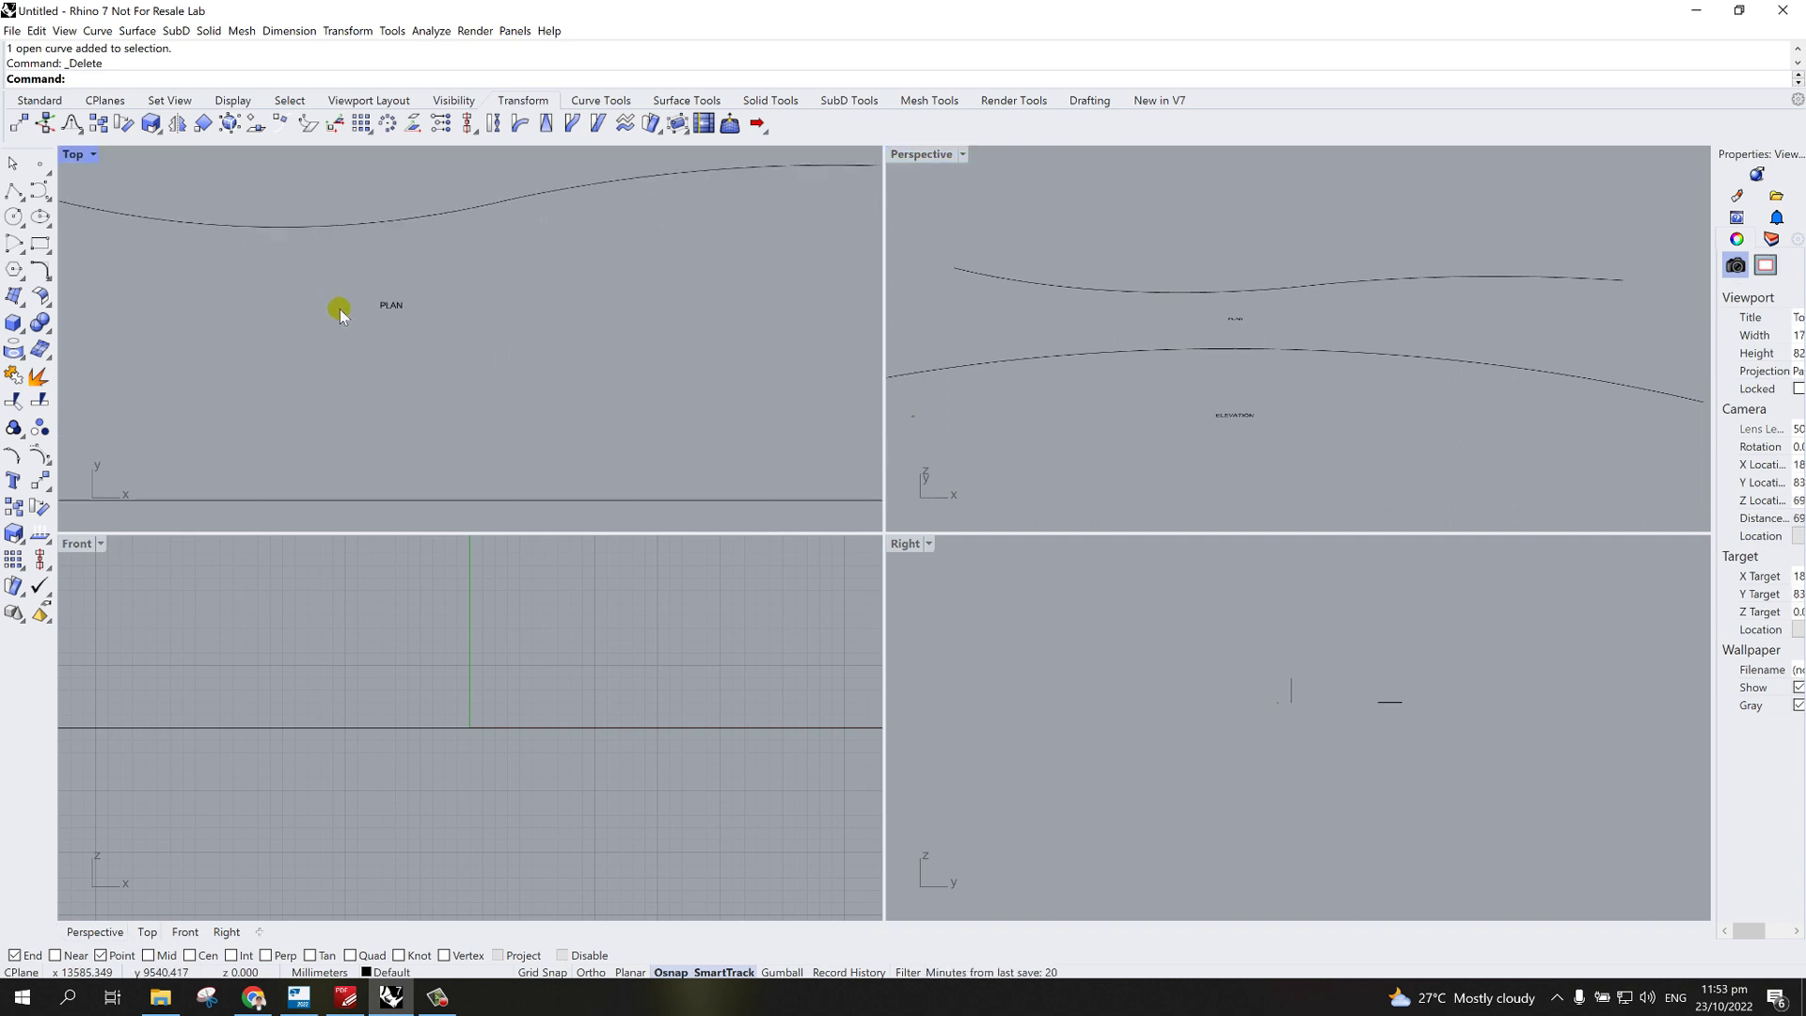
pyautogui.scroll(2, 377, 438)
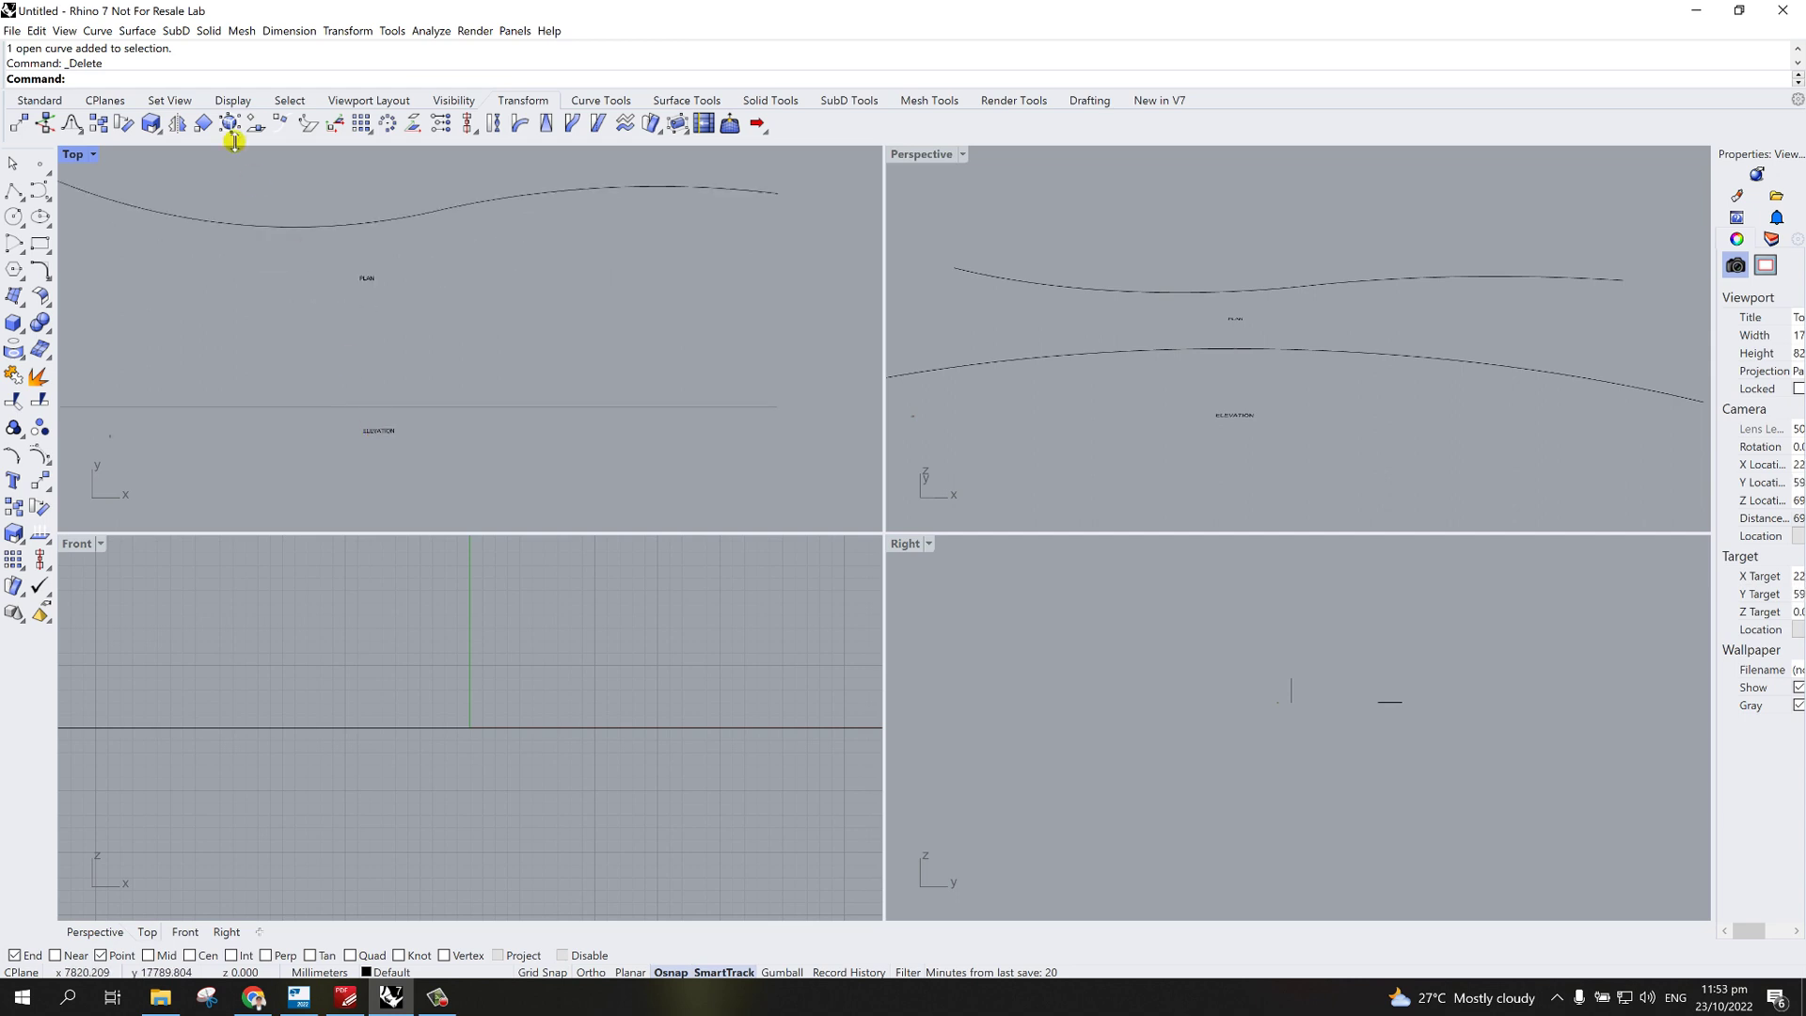
# - Maximize the Top viewport showing the PLAN curve above the edge-on ELEVATION line
pyautogui.doubleClick(73, 154)
pyautogui.scroll(-4, 685, 447)
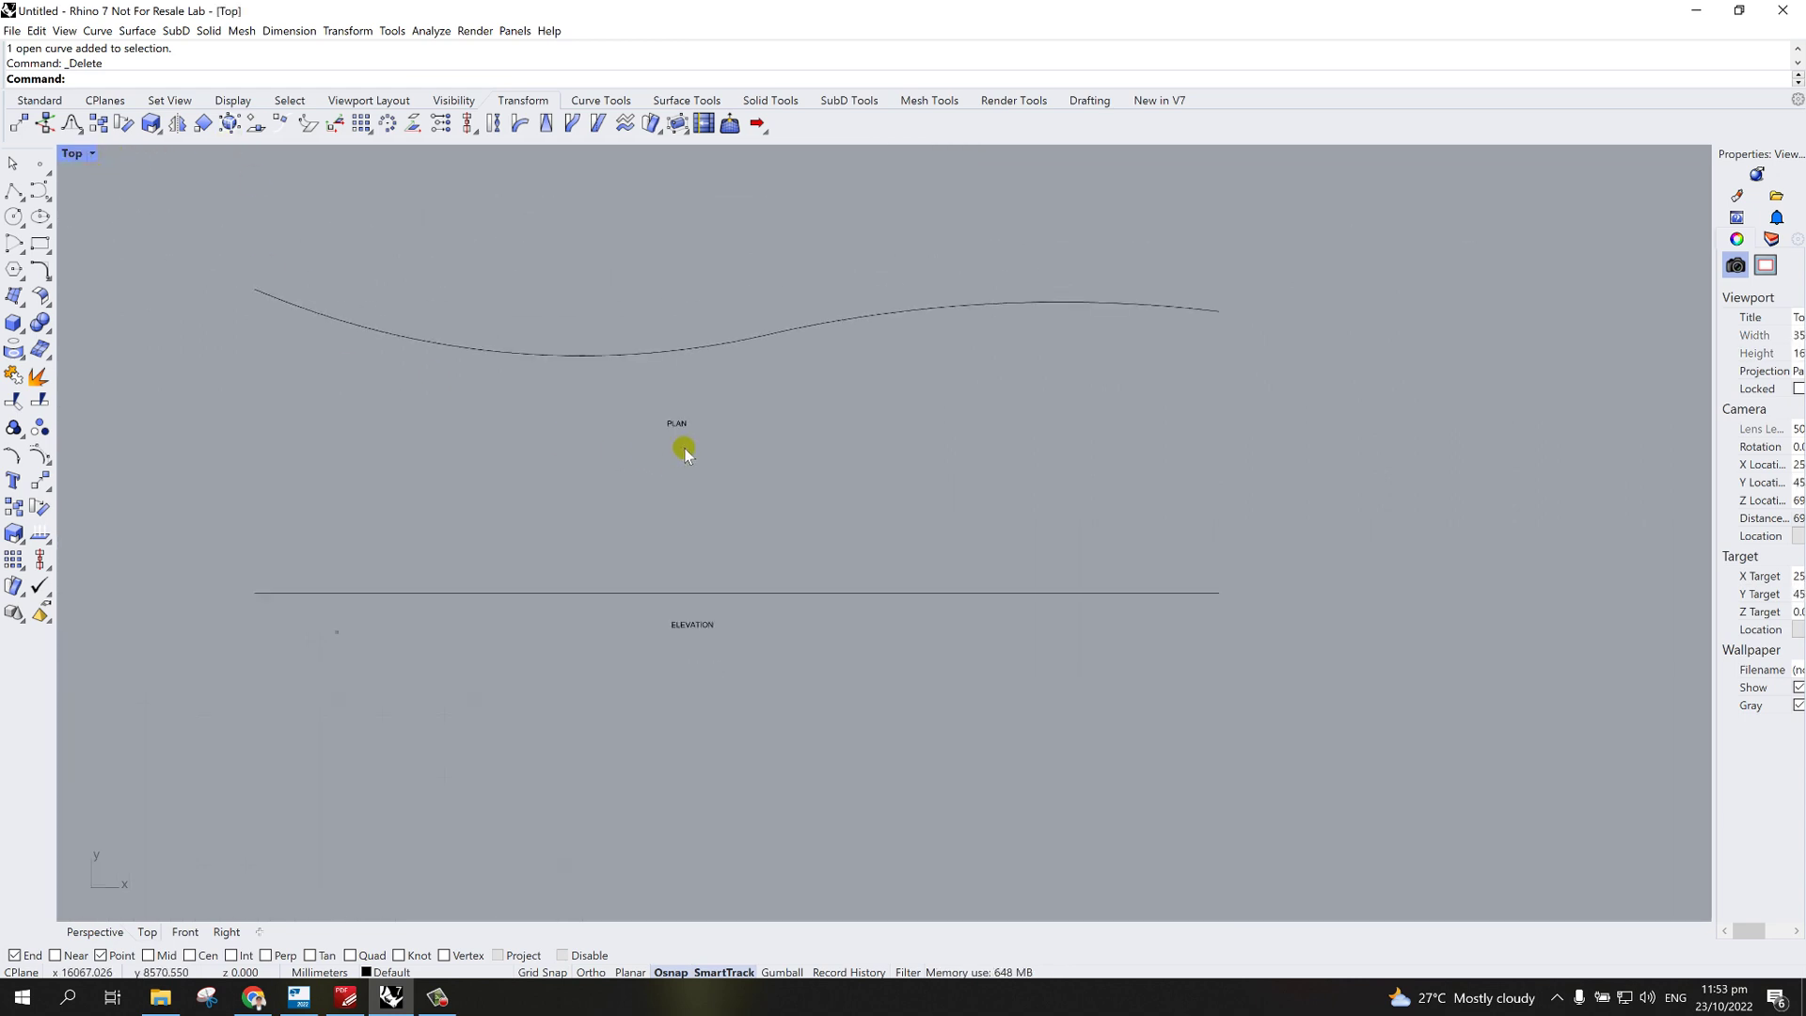
pyautogui.scroll(2, 599, 384)
pyautogui.scroll(-2, 794, 483)
pyautogui.scroll(2, 843, 668)
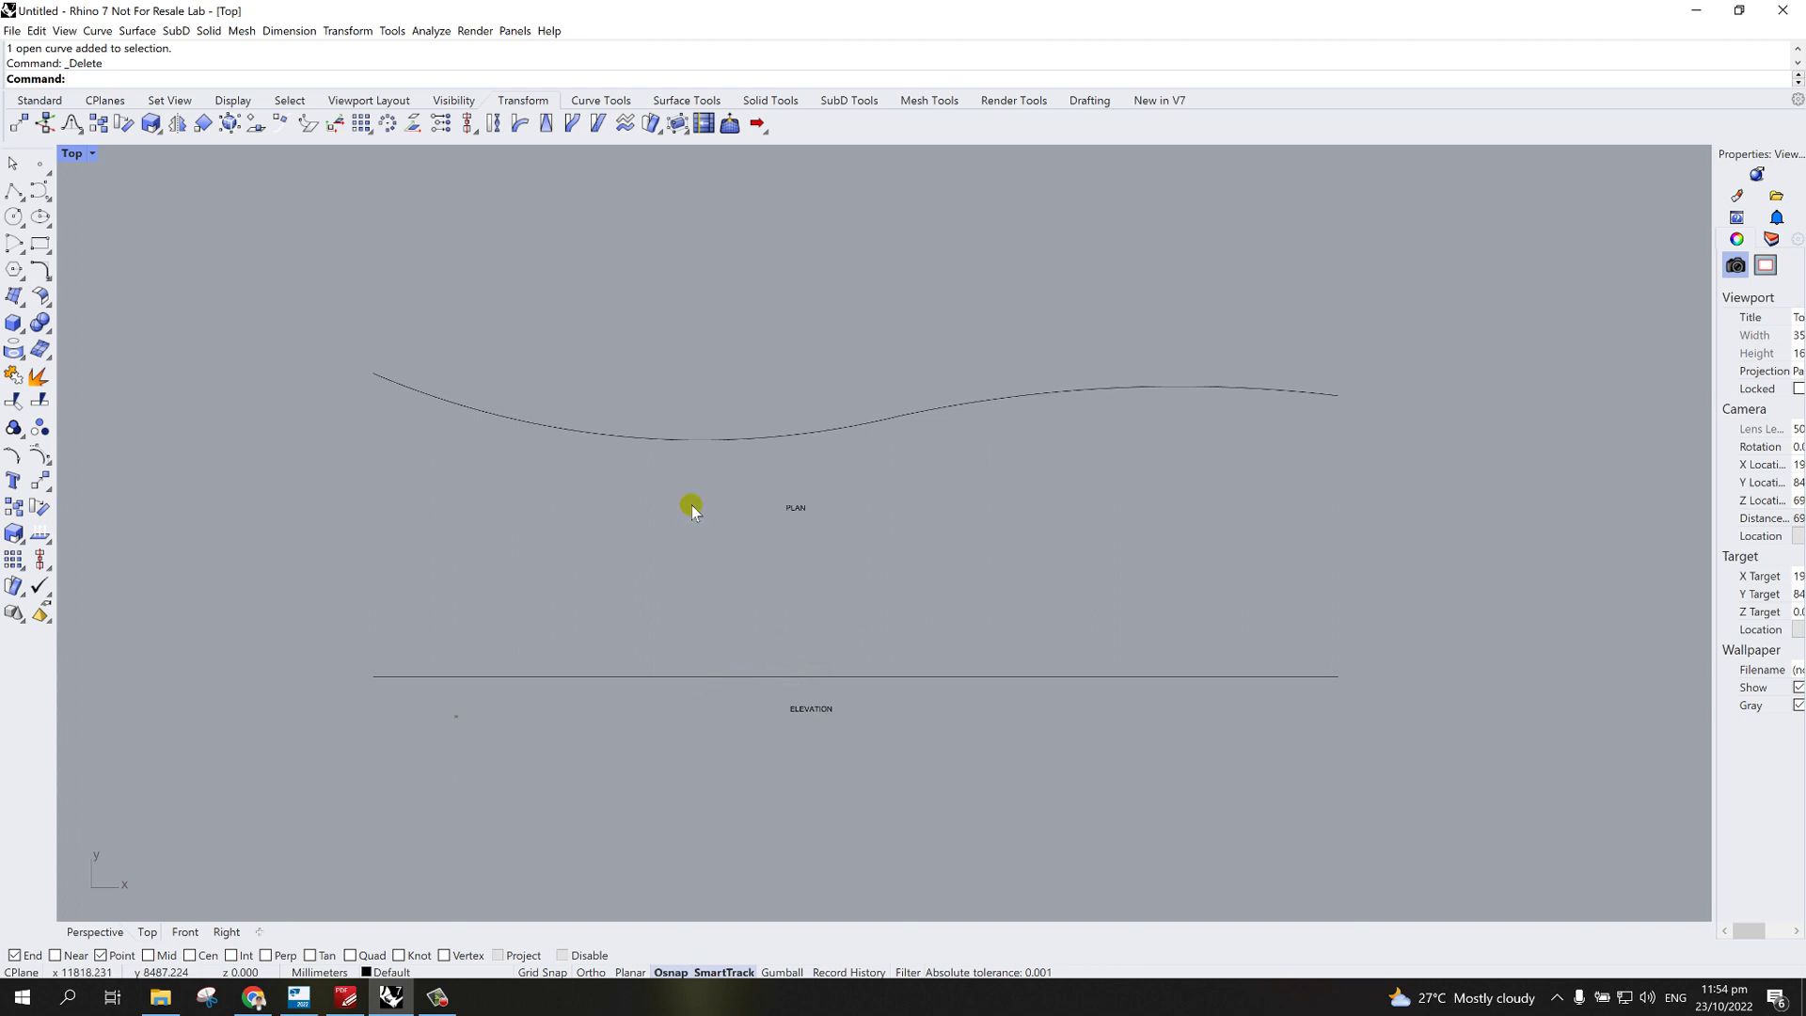
# - Flow the elevation line onto the PLAN curve, using a base line between its two ends
pyautogui.click(572, 124)
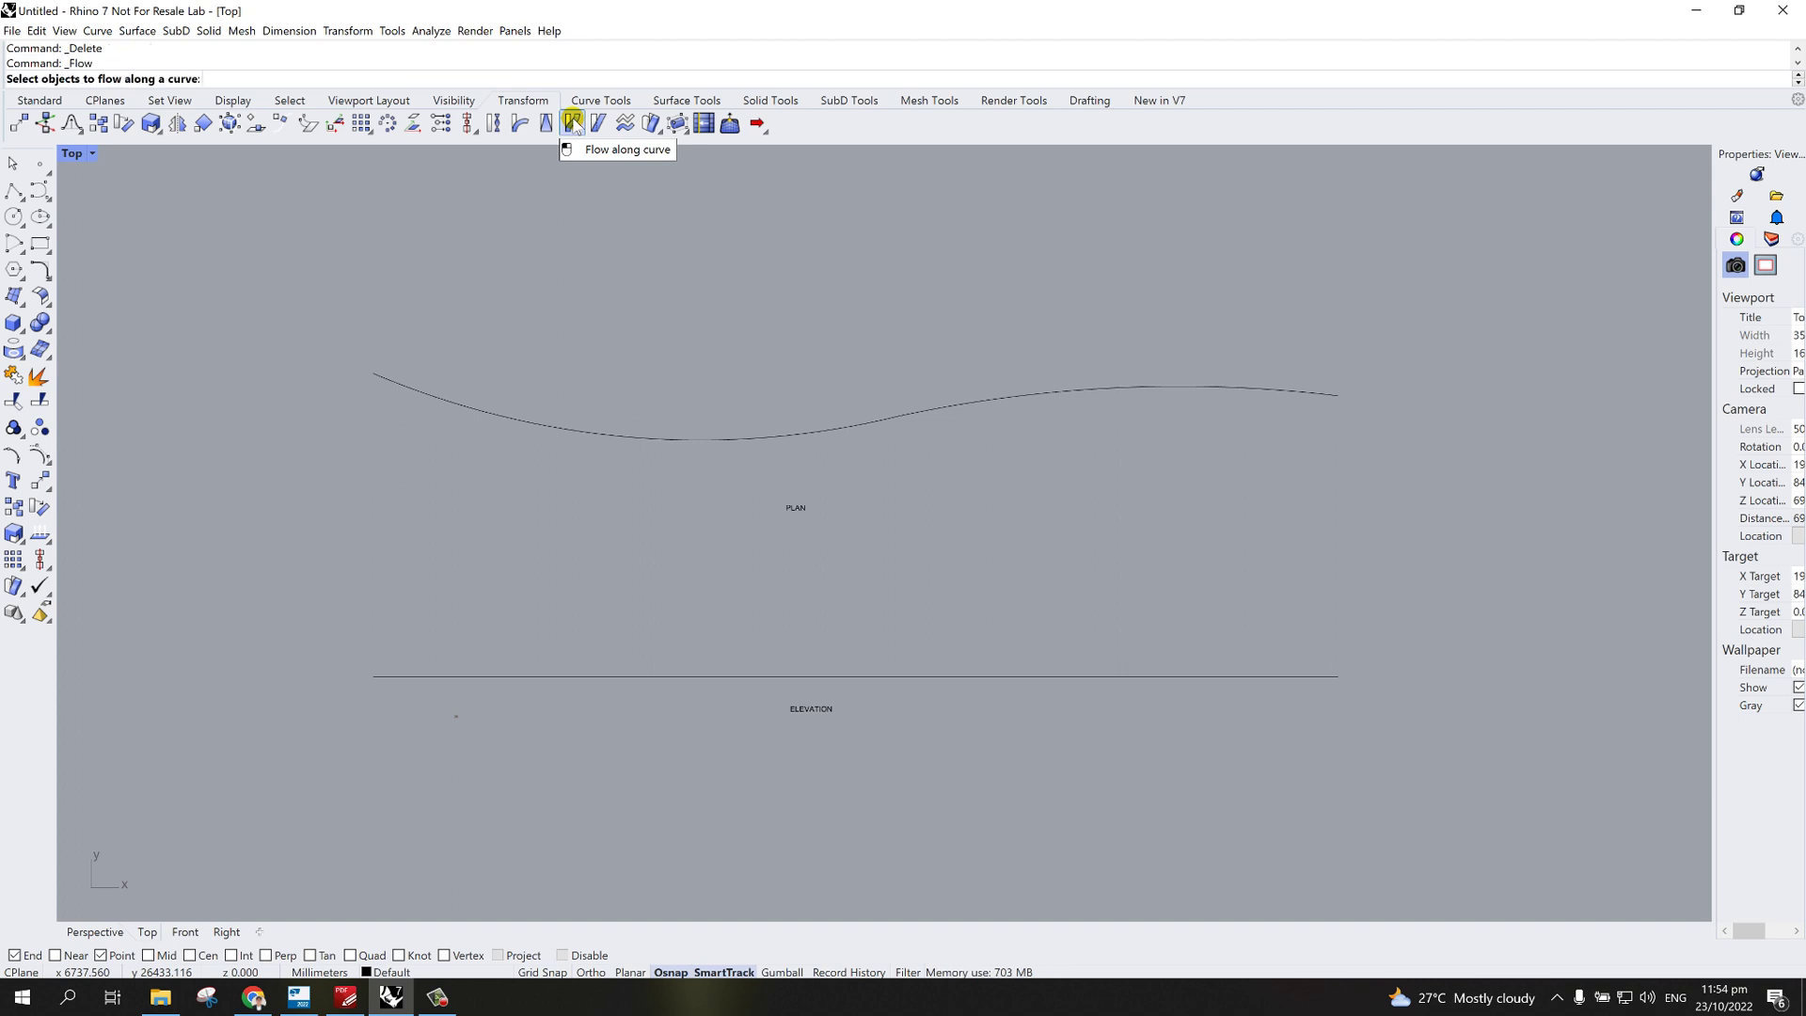
pyautogui.click(721, 683)
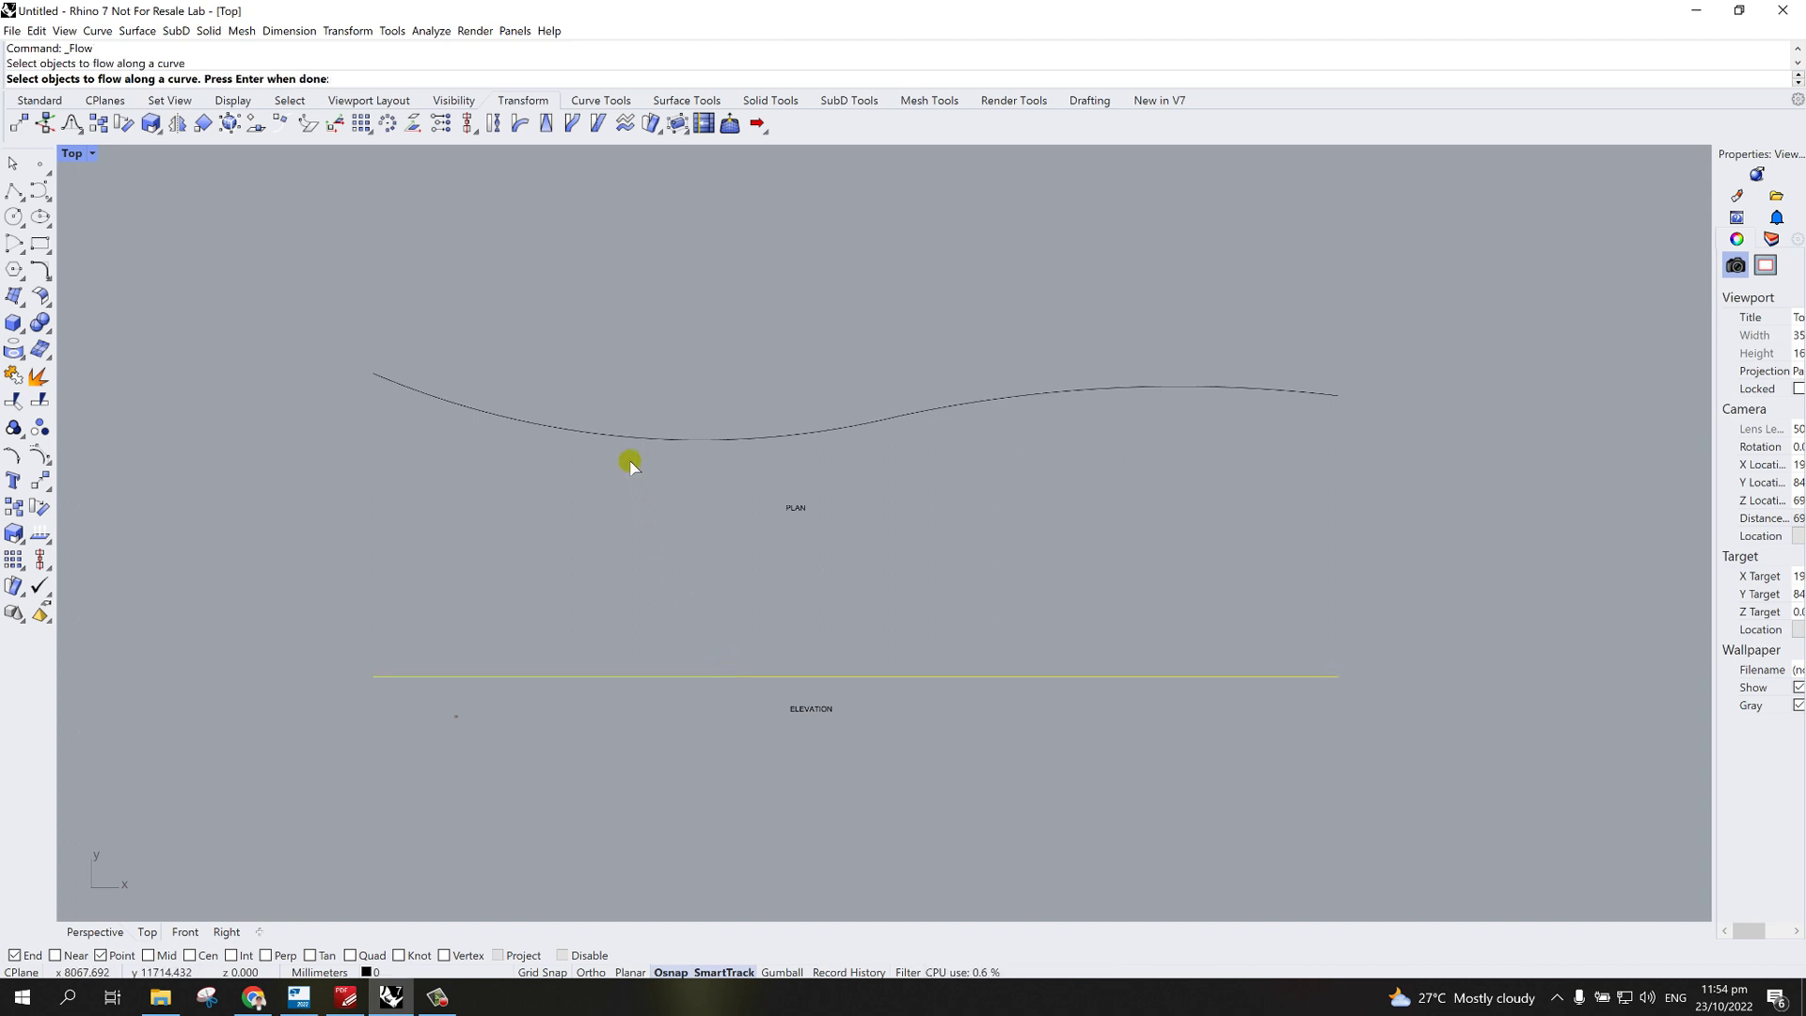
pyautogui.press('Return')
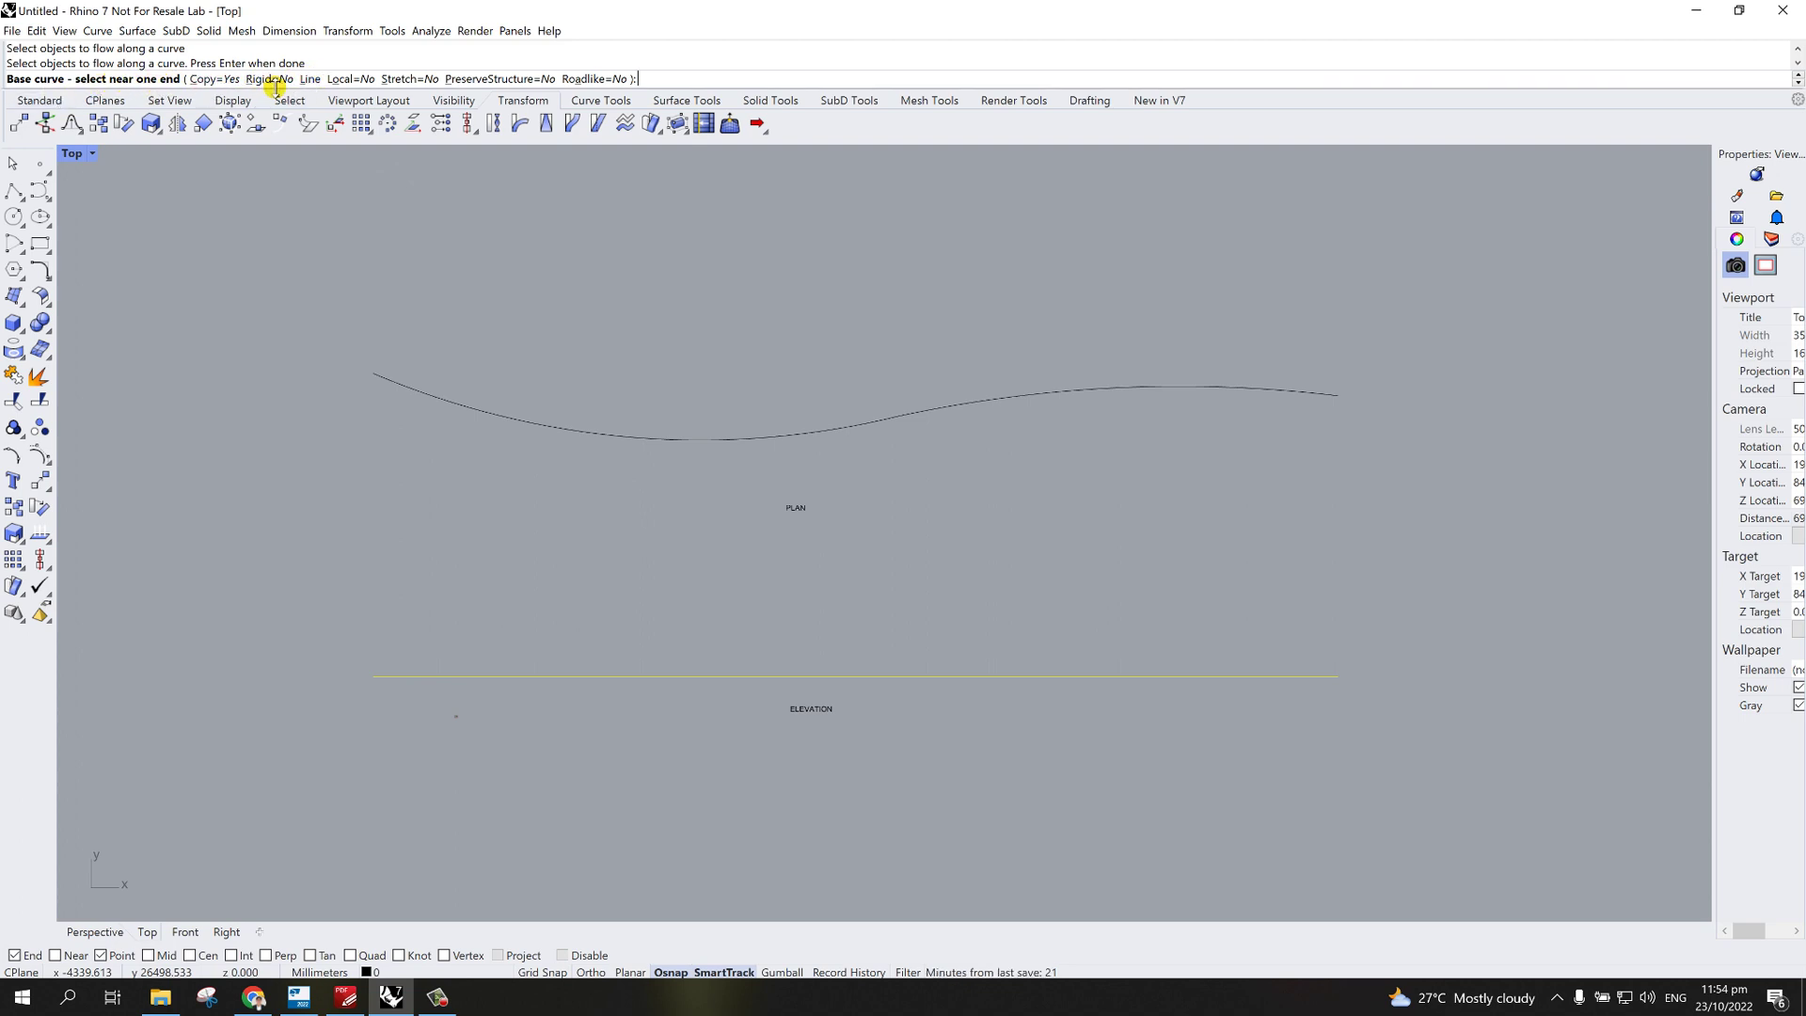
pyautogui.click(309, 79)
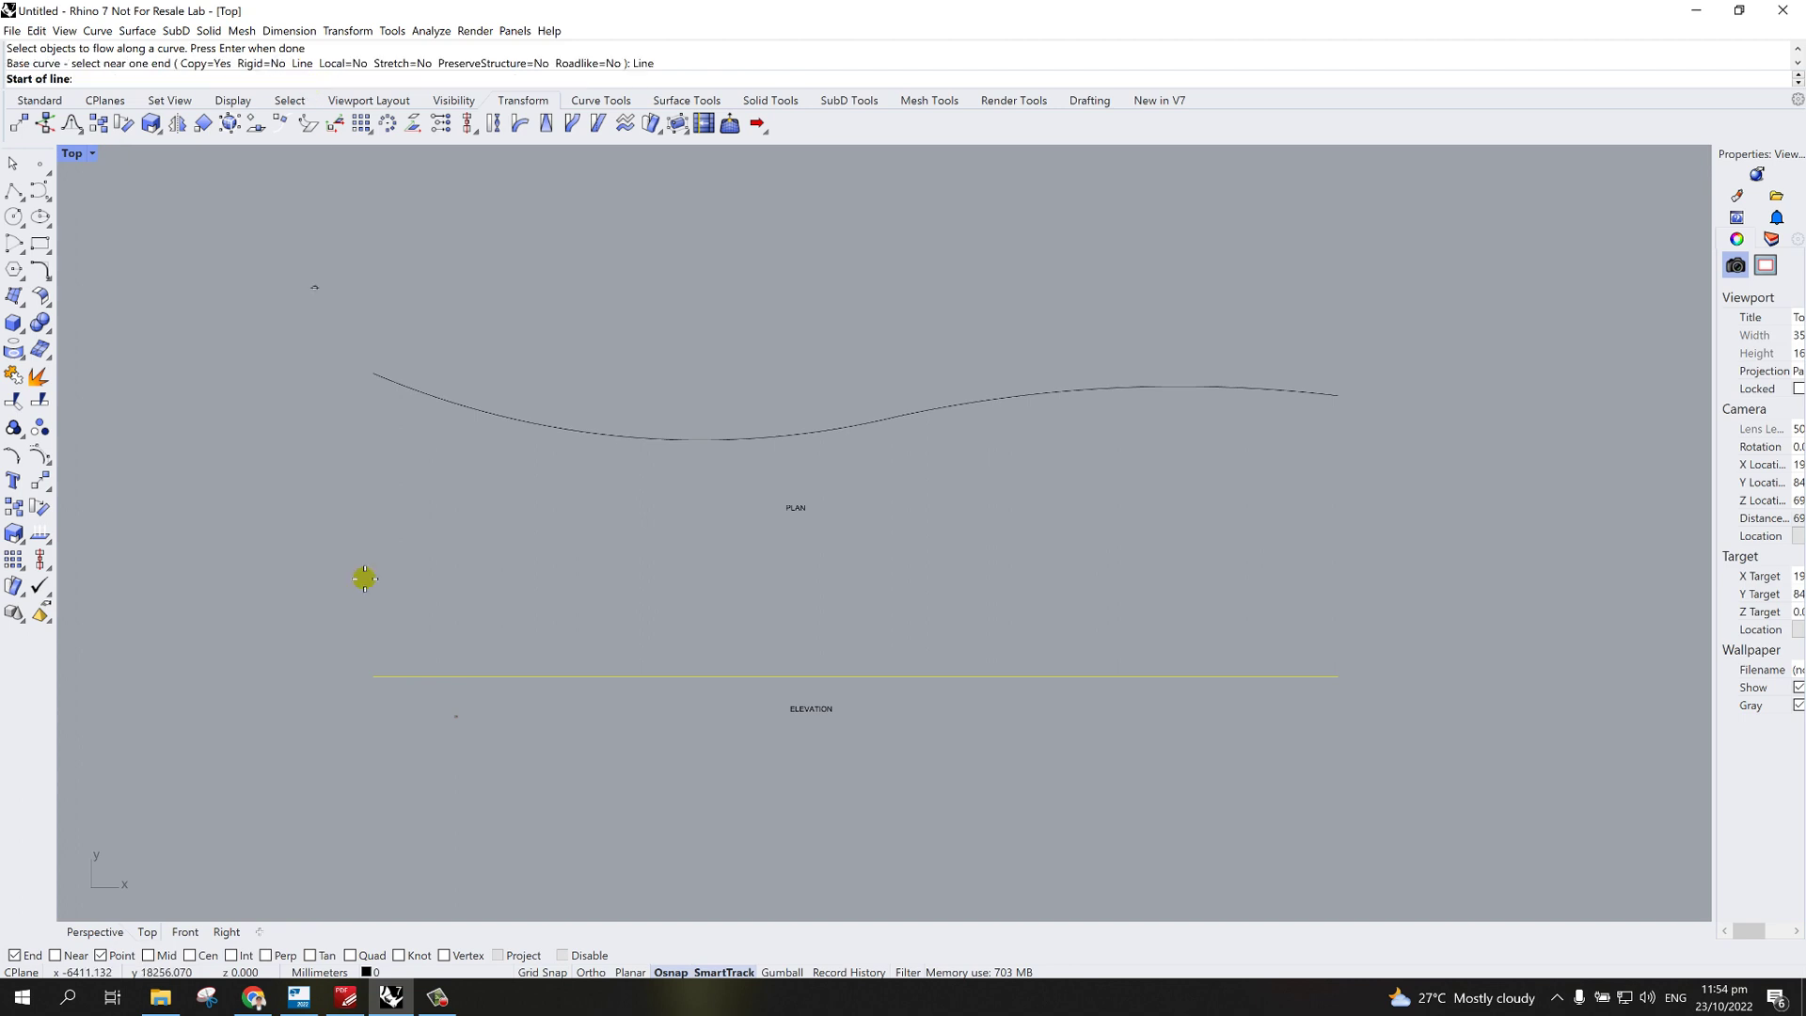
pyautogui.click(370, 674)
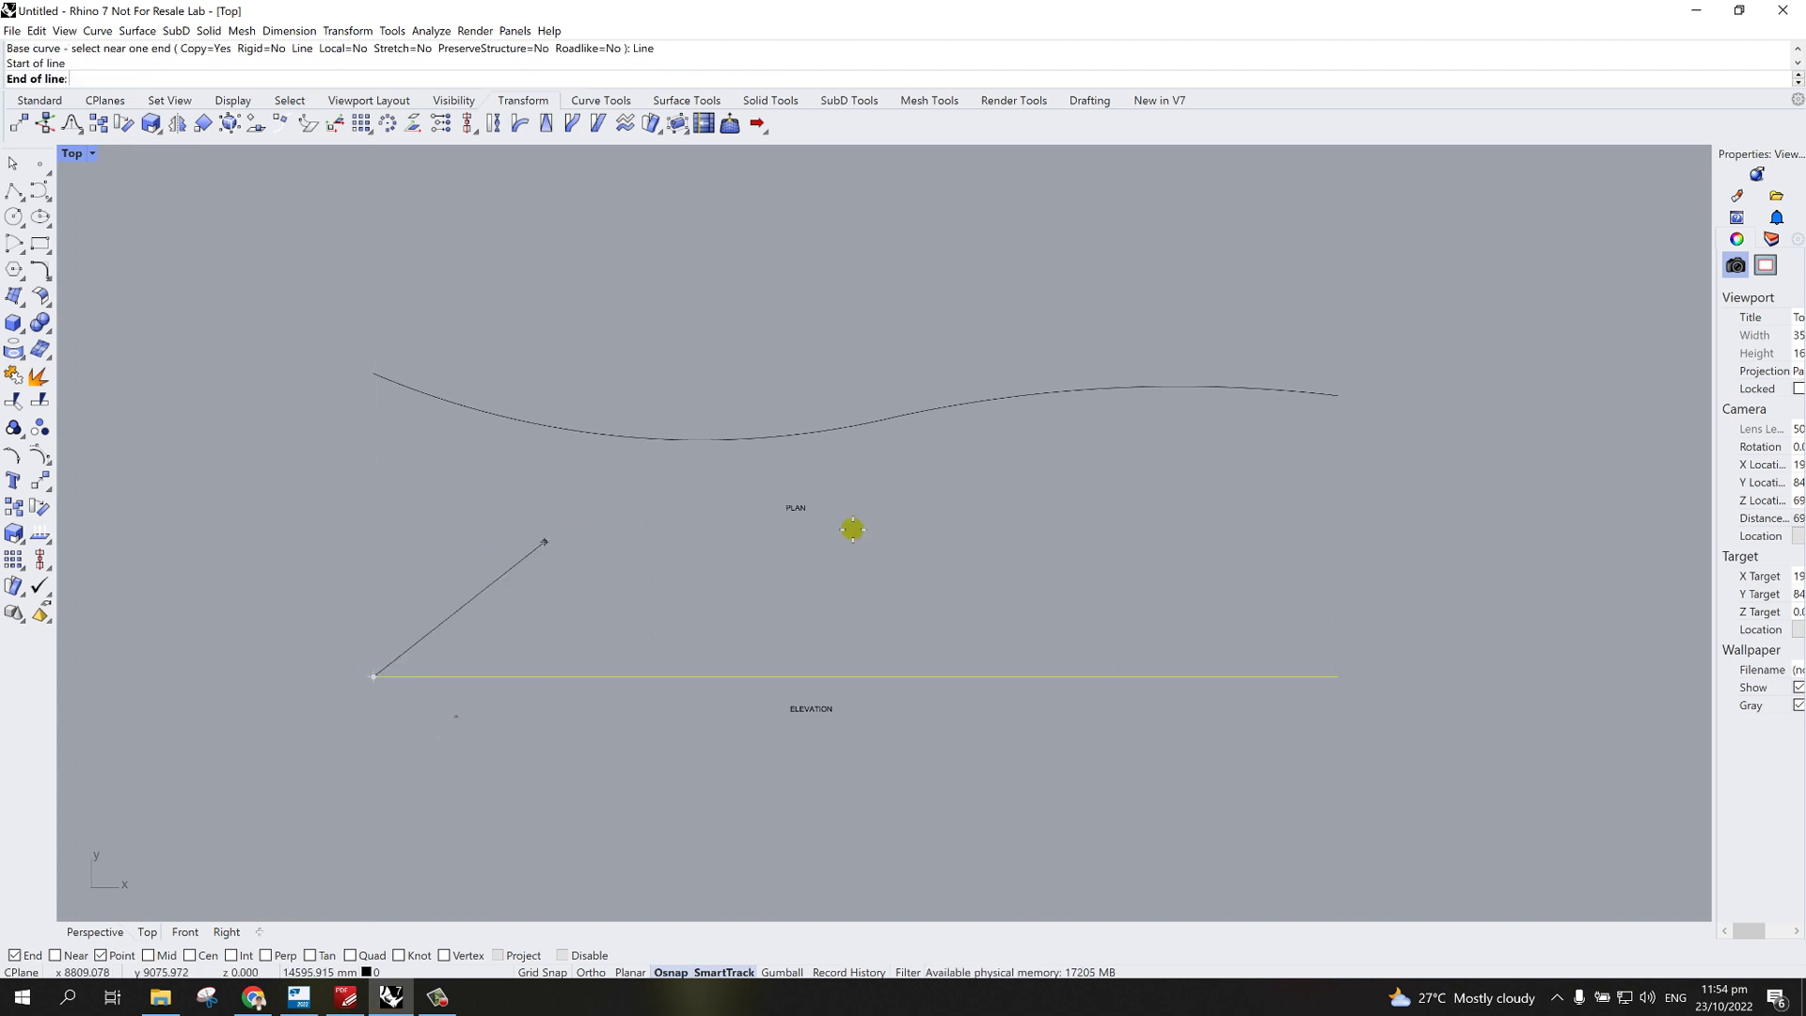
pyautogui.click(1338, 678)
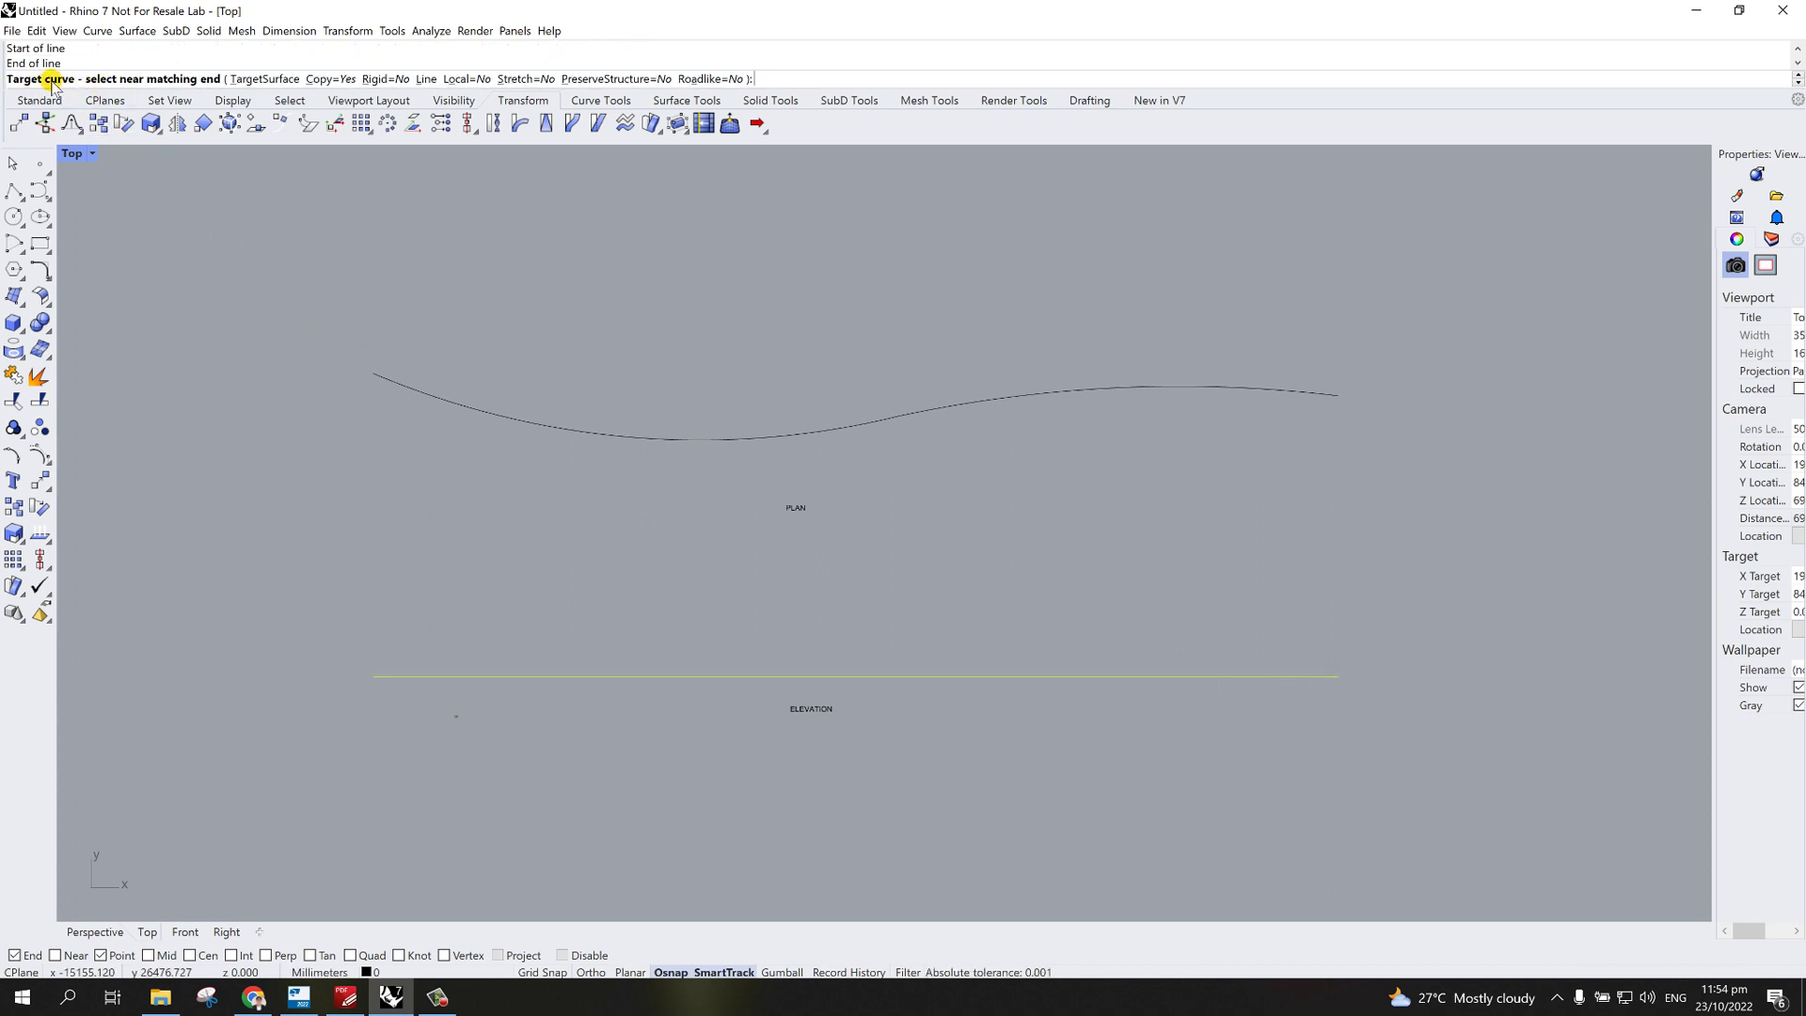
pyautogui.click(782, 435)
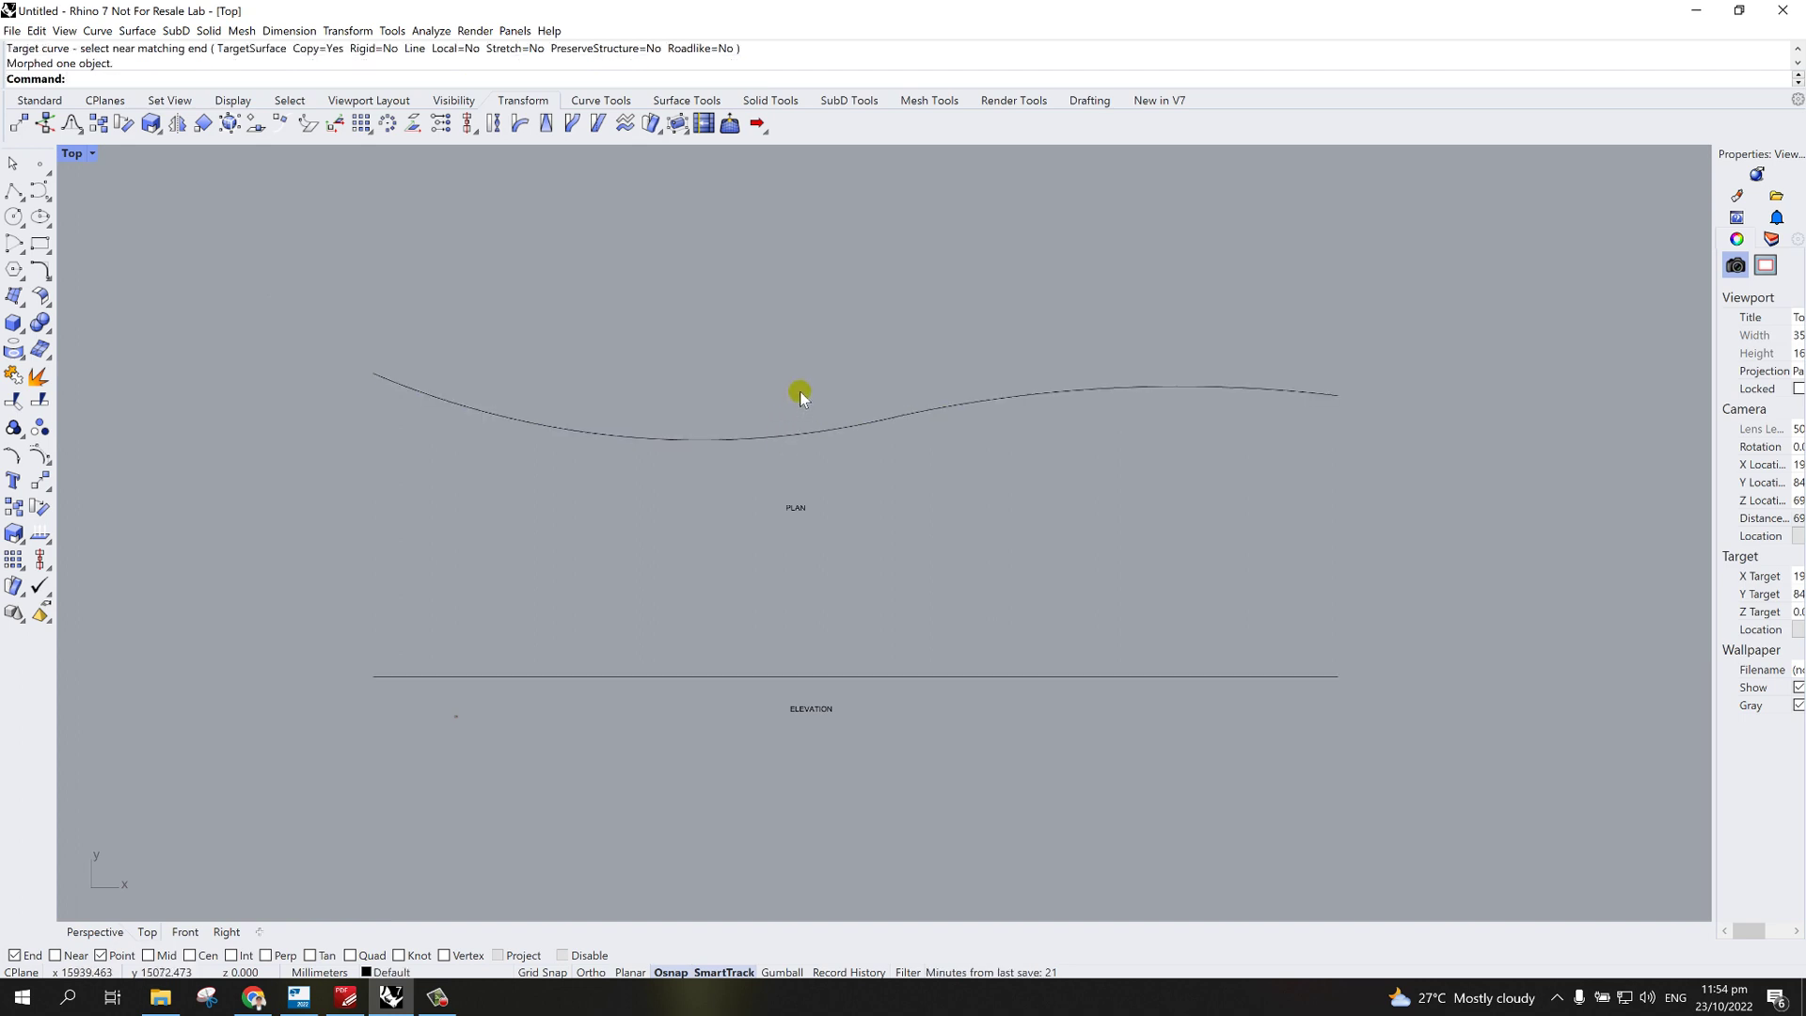
# - Restore the four-view layout and orbit the Perspective view around the new 3D curve
pyautogui.scroll(-2, 856, 504)
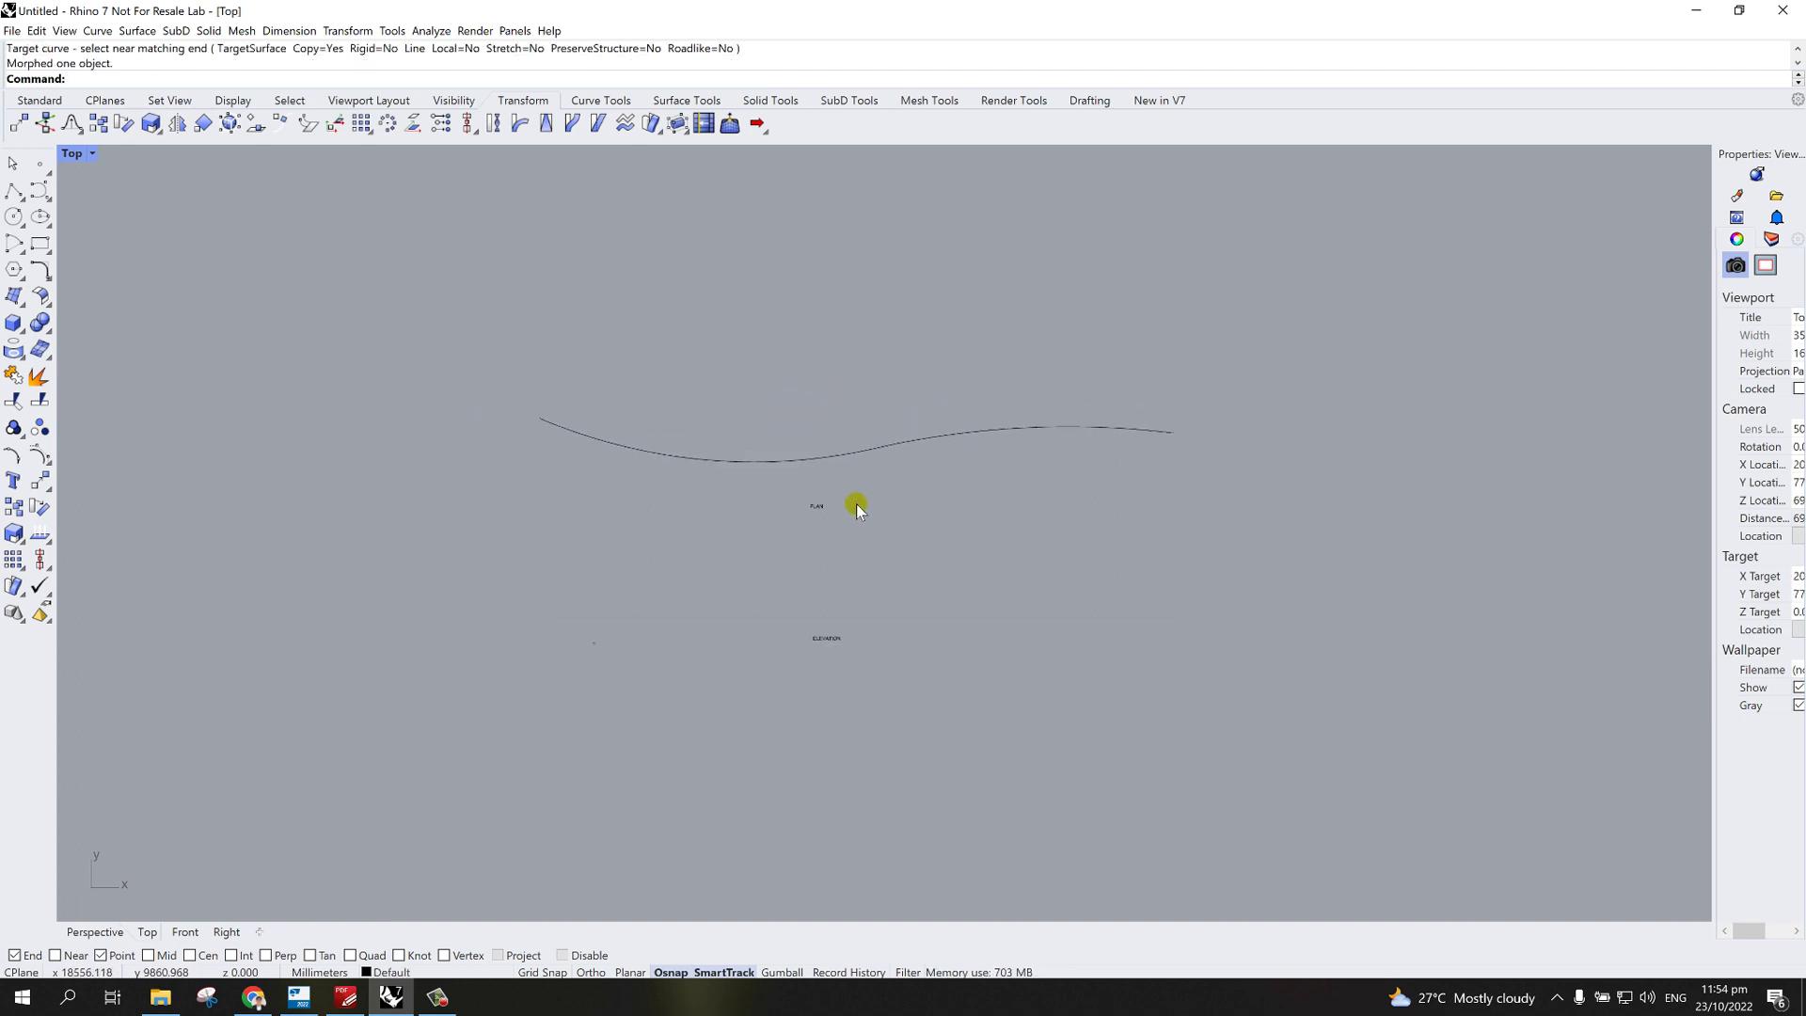
pyautogui.doubleClick(72, 155)
pyautogui.scroll(-3, 1171, 344)
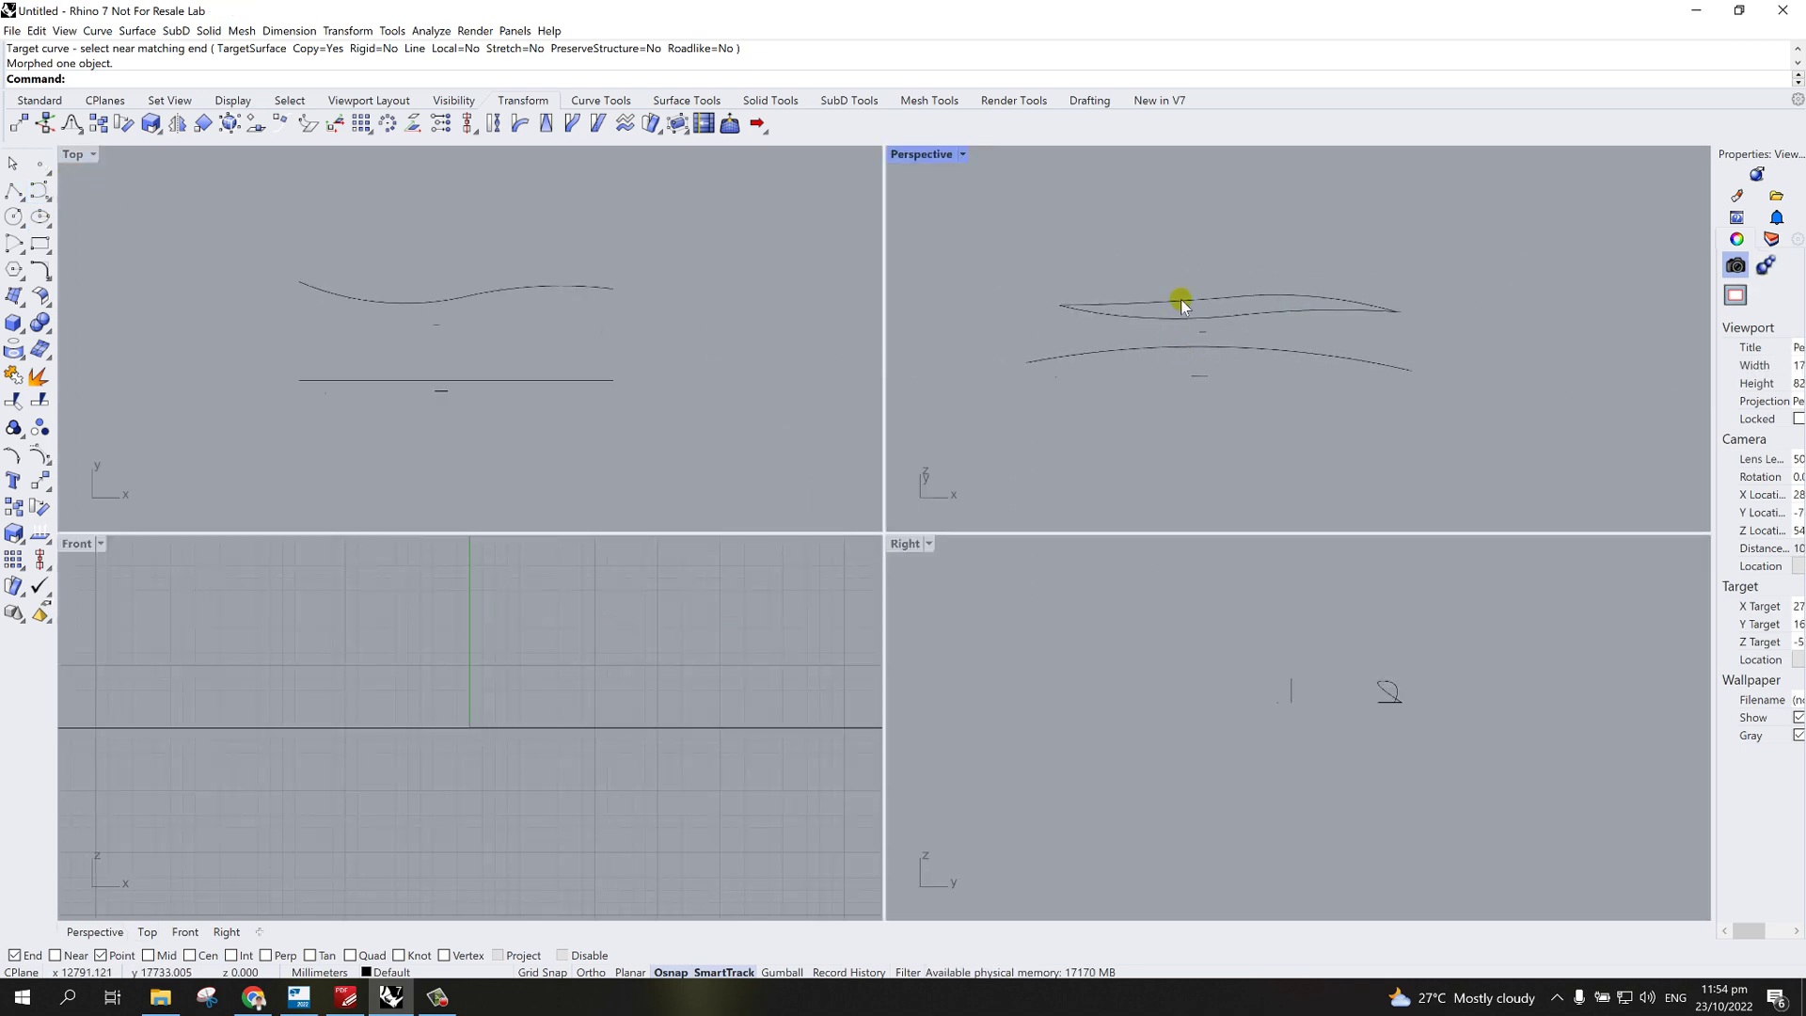
pyautogui.click(1228, 303)
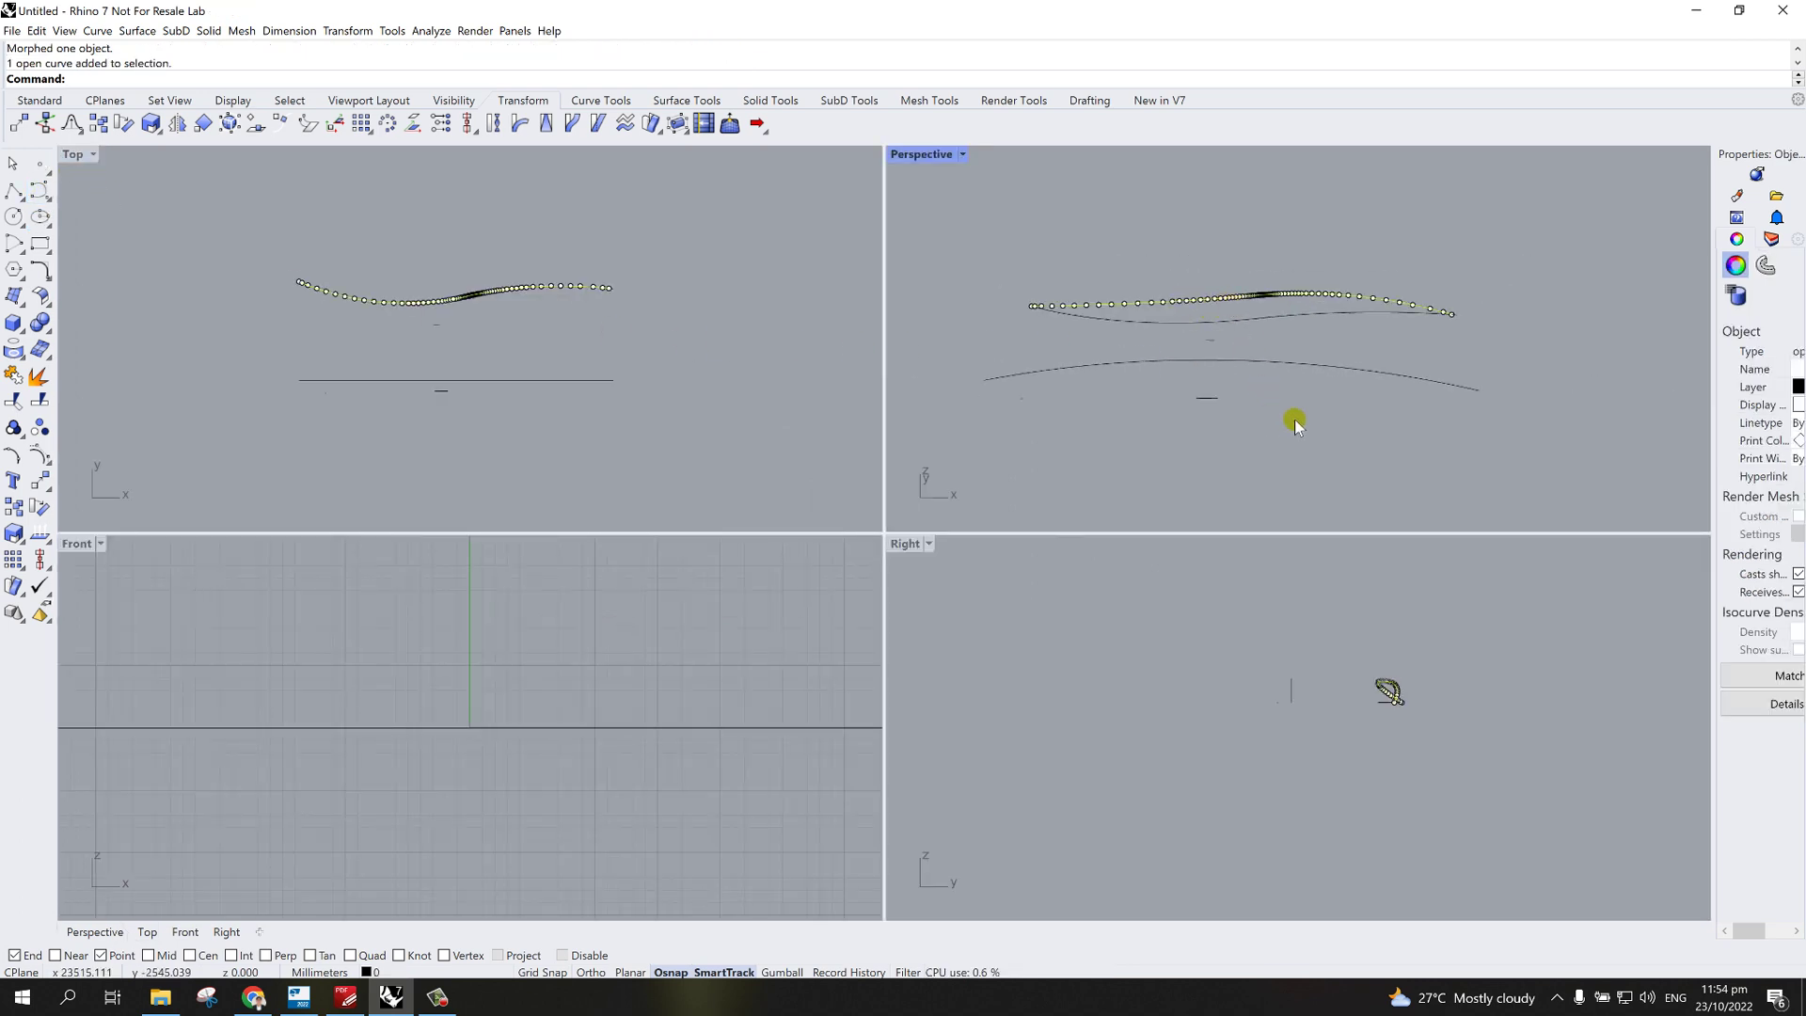
pyautogui.scroll(3, 1262, 324)
pyautogui.scroll(-4, 1263, 338)
pyautogui.moveTo(1271, 329); pyautogui.dragTo(1271, 419, button='right')
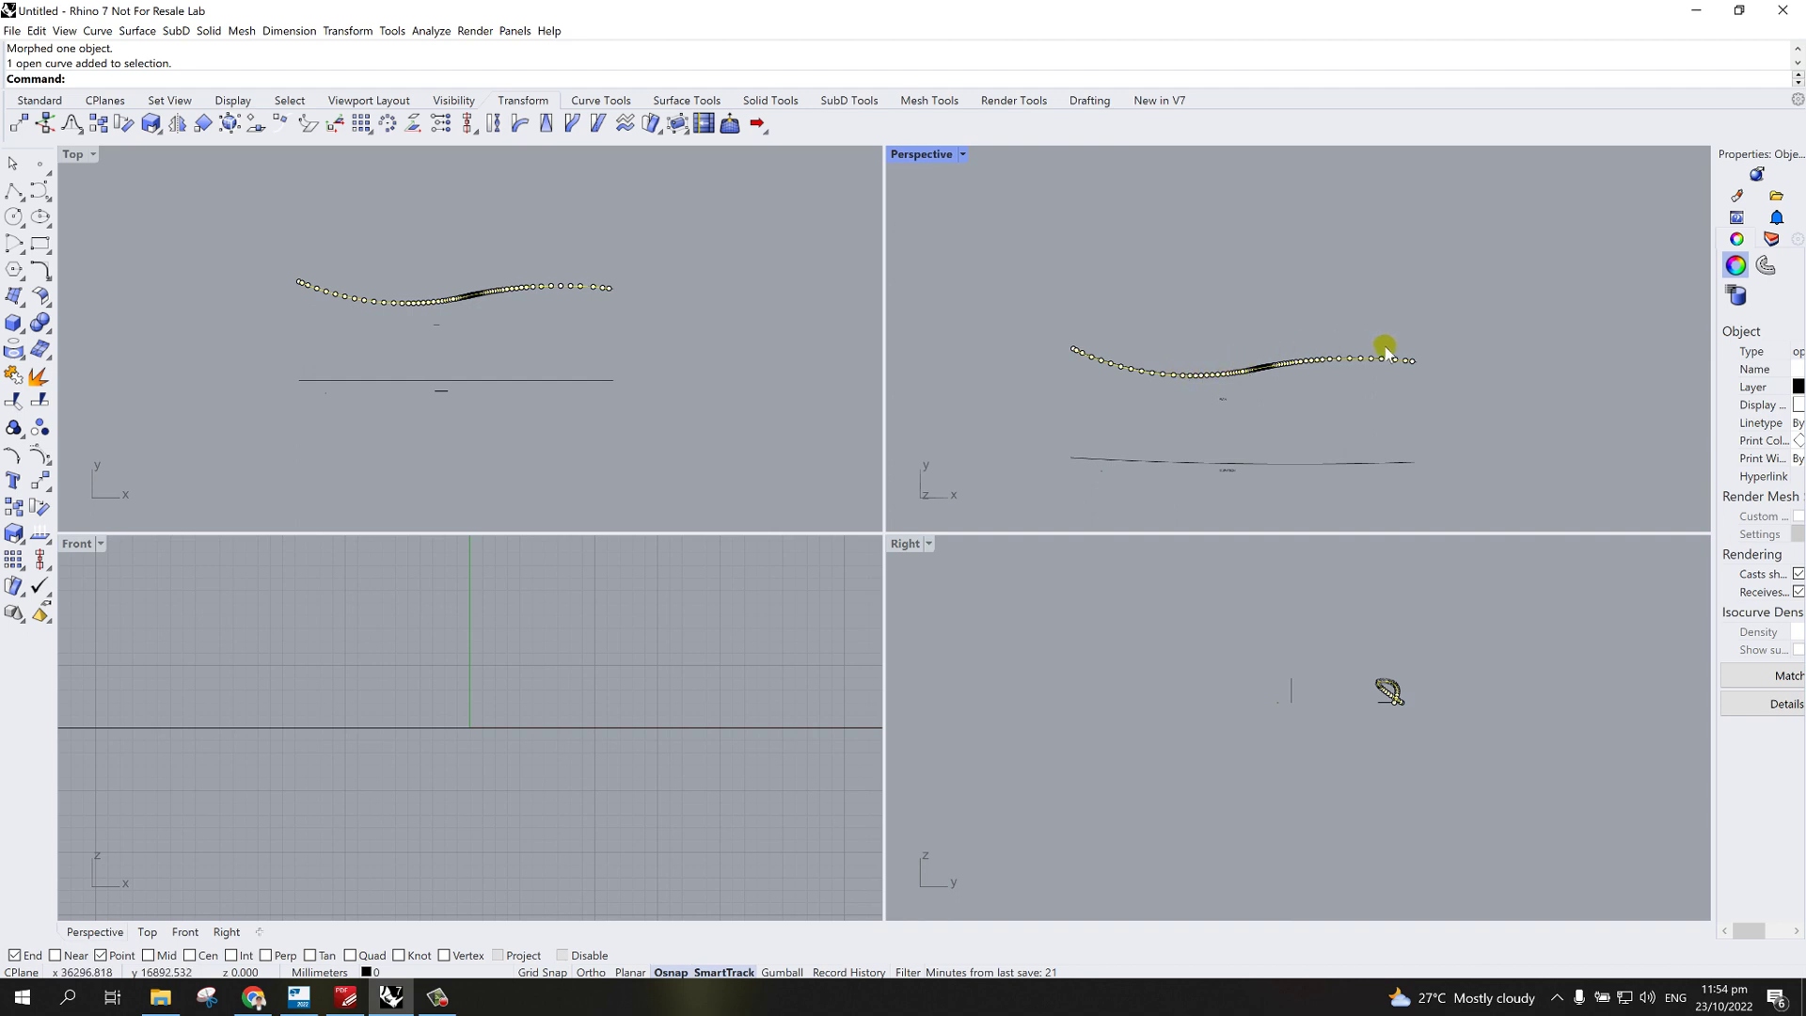
pyautogui.moveTo(1262, 480); pyautogui.dragTo(1276, 358, button='right')
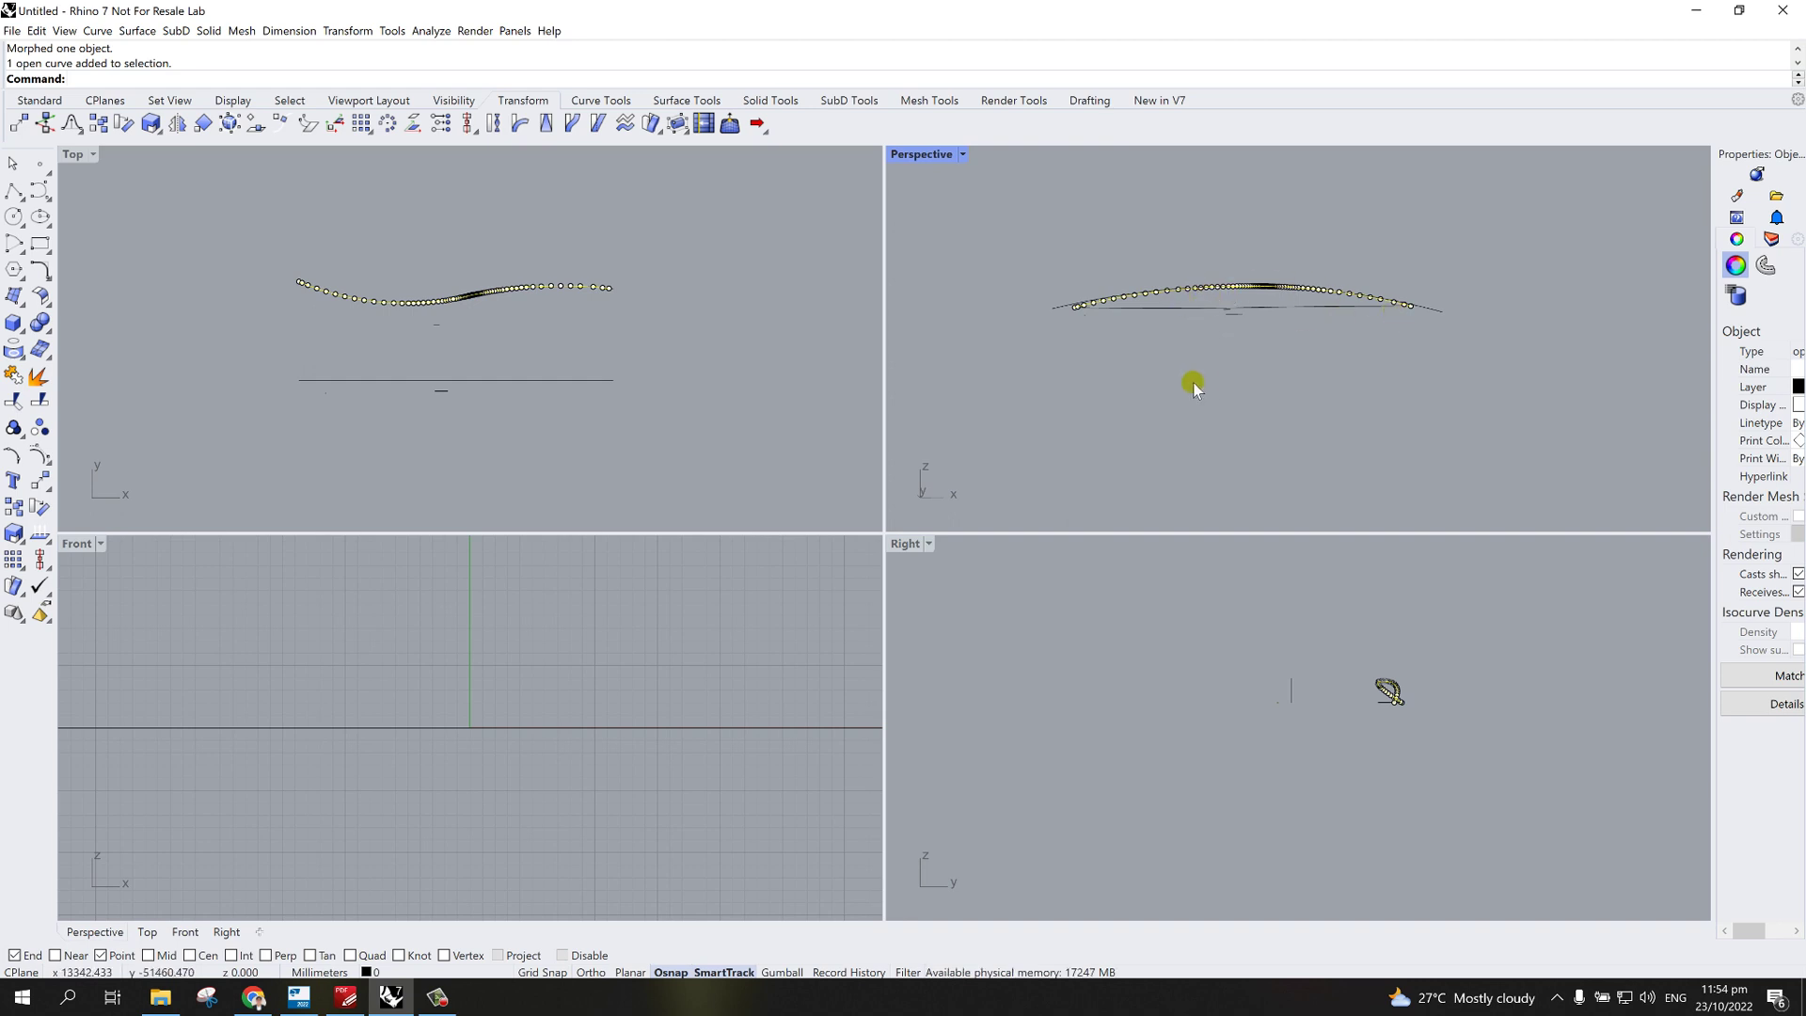
pyautogui.click(1229, 376)
pyautogui.moveTo(1230, 370)
pyautogui.mouseDown(button='right')
pyautogui.moveTo(1224, 340)
pyautogui.moveTo(1224, 383)
pyautogui.moveTo(1220, 351)
pyautogui.mouseUp(button='right')
# - Select the upper 3D alignment curve and maximize the Perspective viewport
pyautogui.click(1235, 324)
pyautogui.scroll(2, 1242, 333)
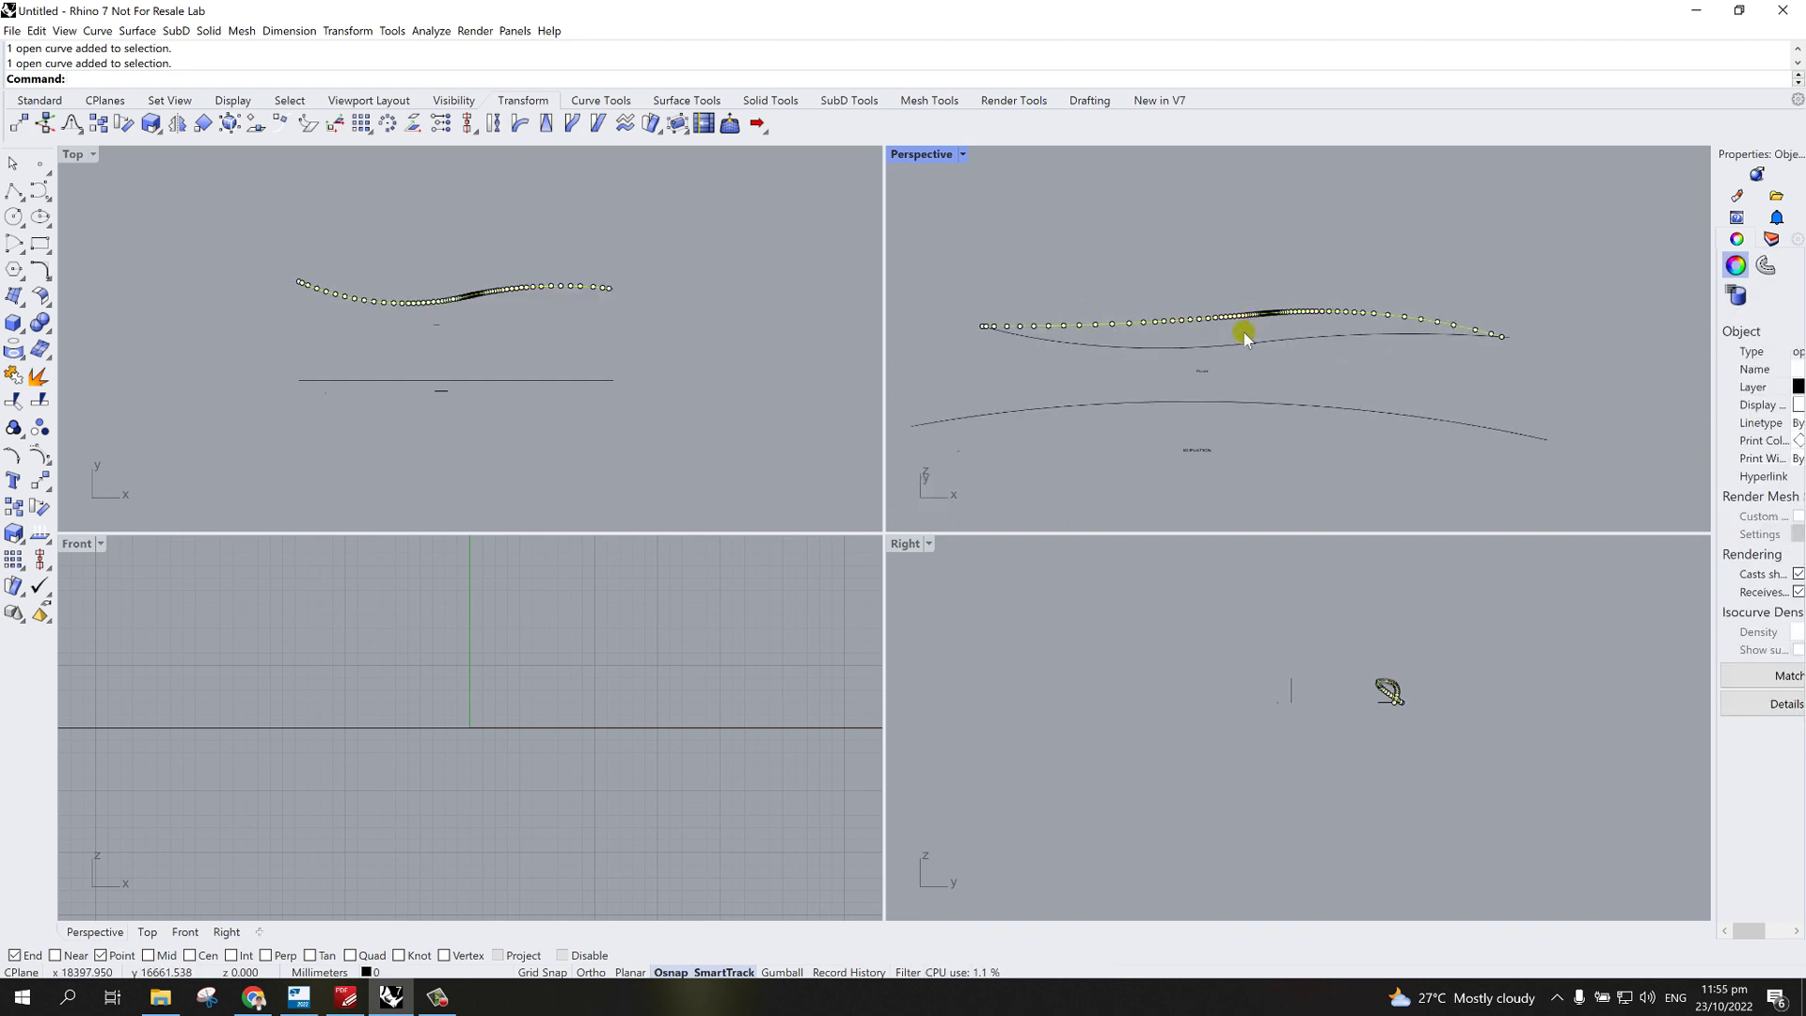
pyautogui.press('Escape')
pyautogui.scroll(2, 1218, 320)
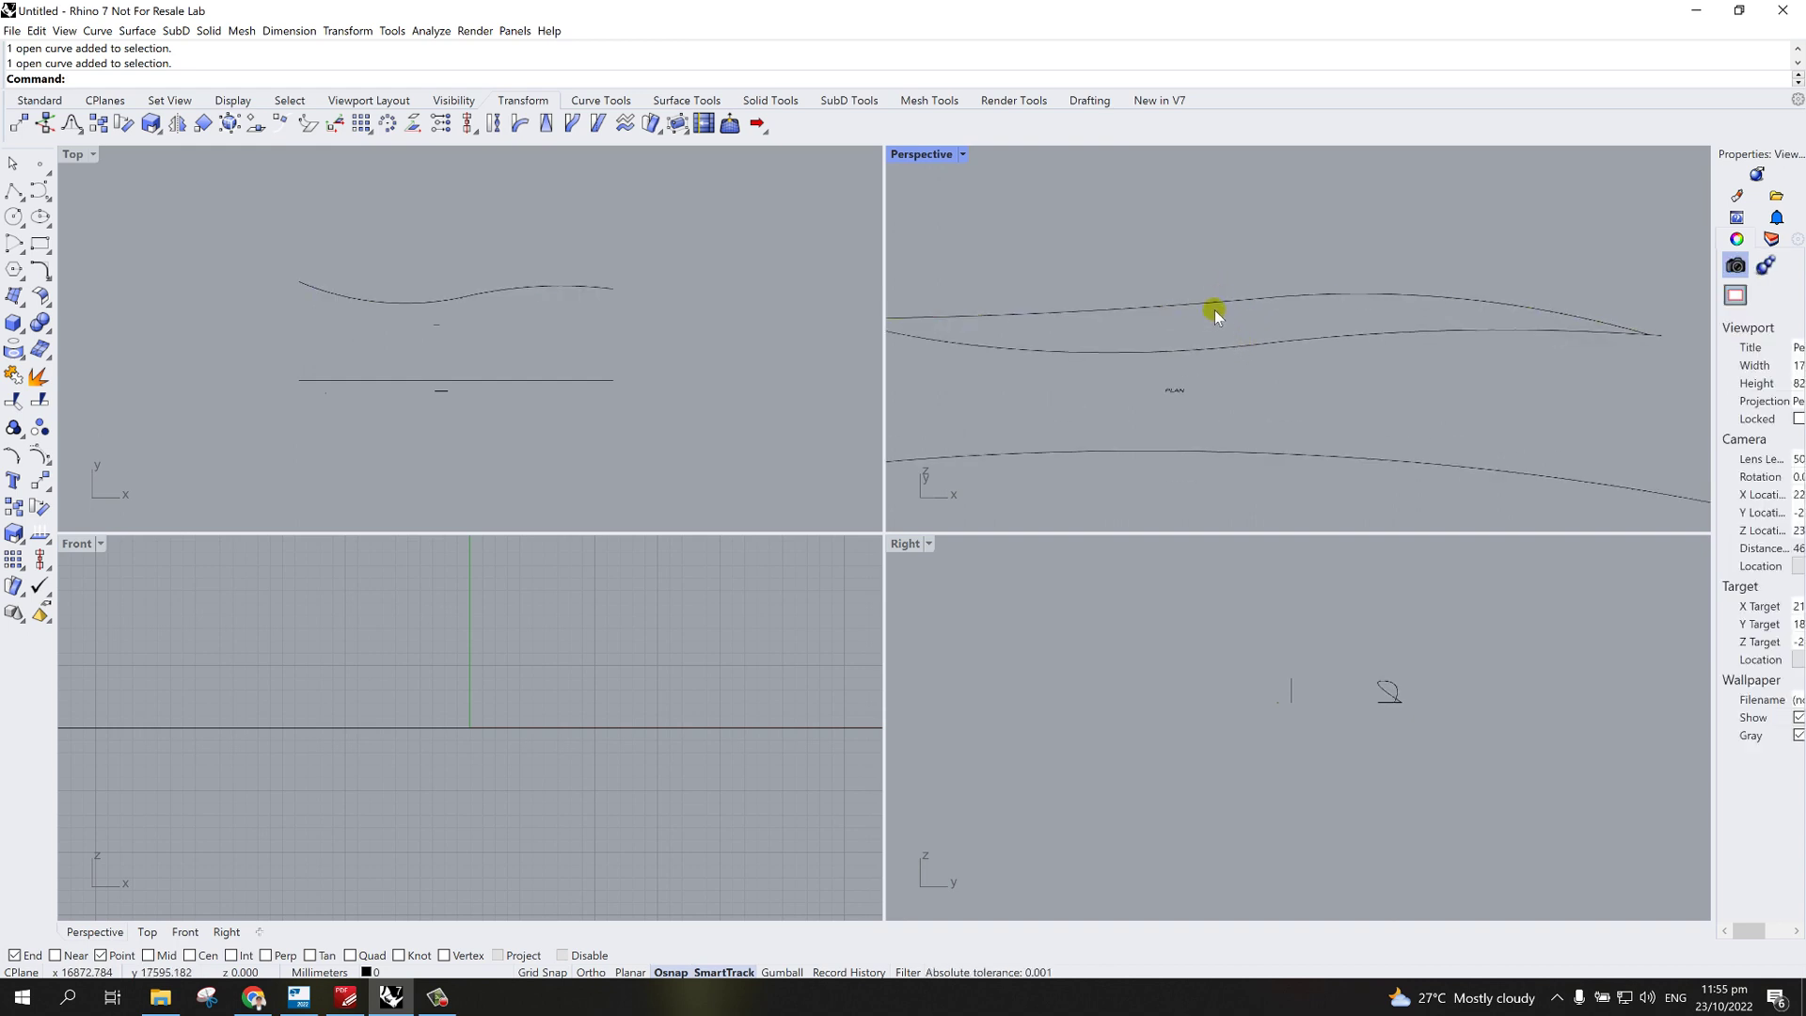
pyautogui.scroll(-2, 1218, 337)
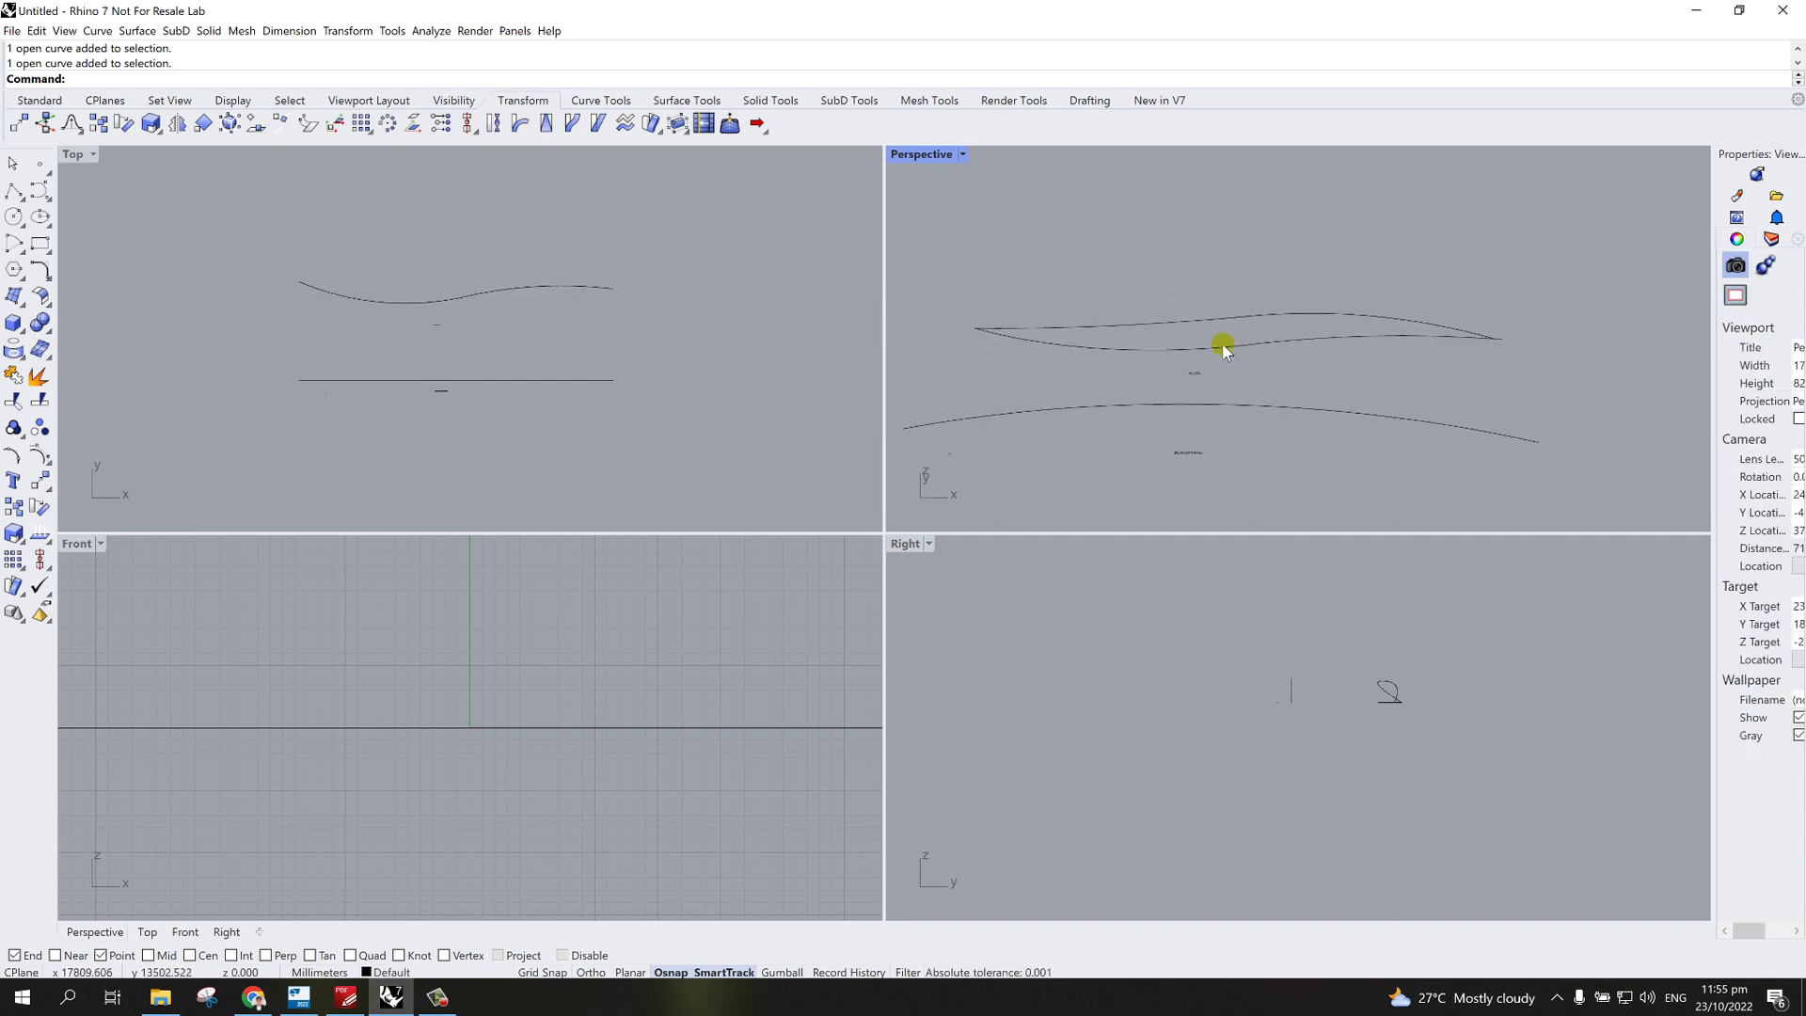
pyautogui.click(1109, 327)
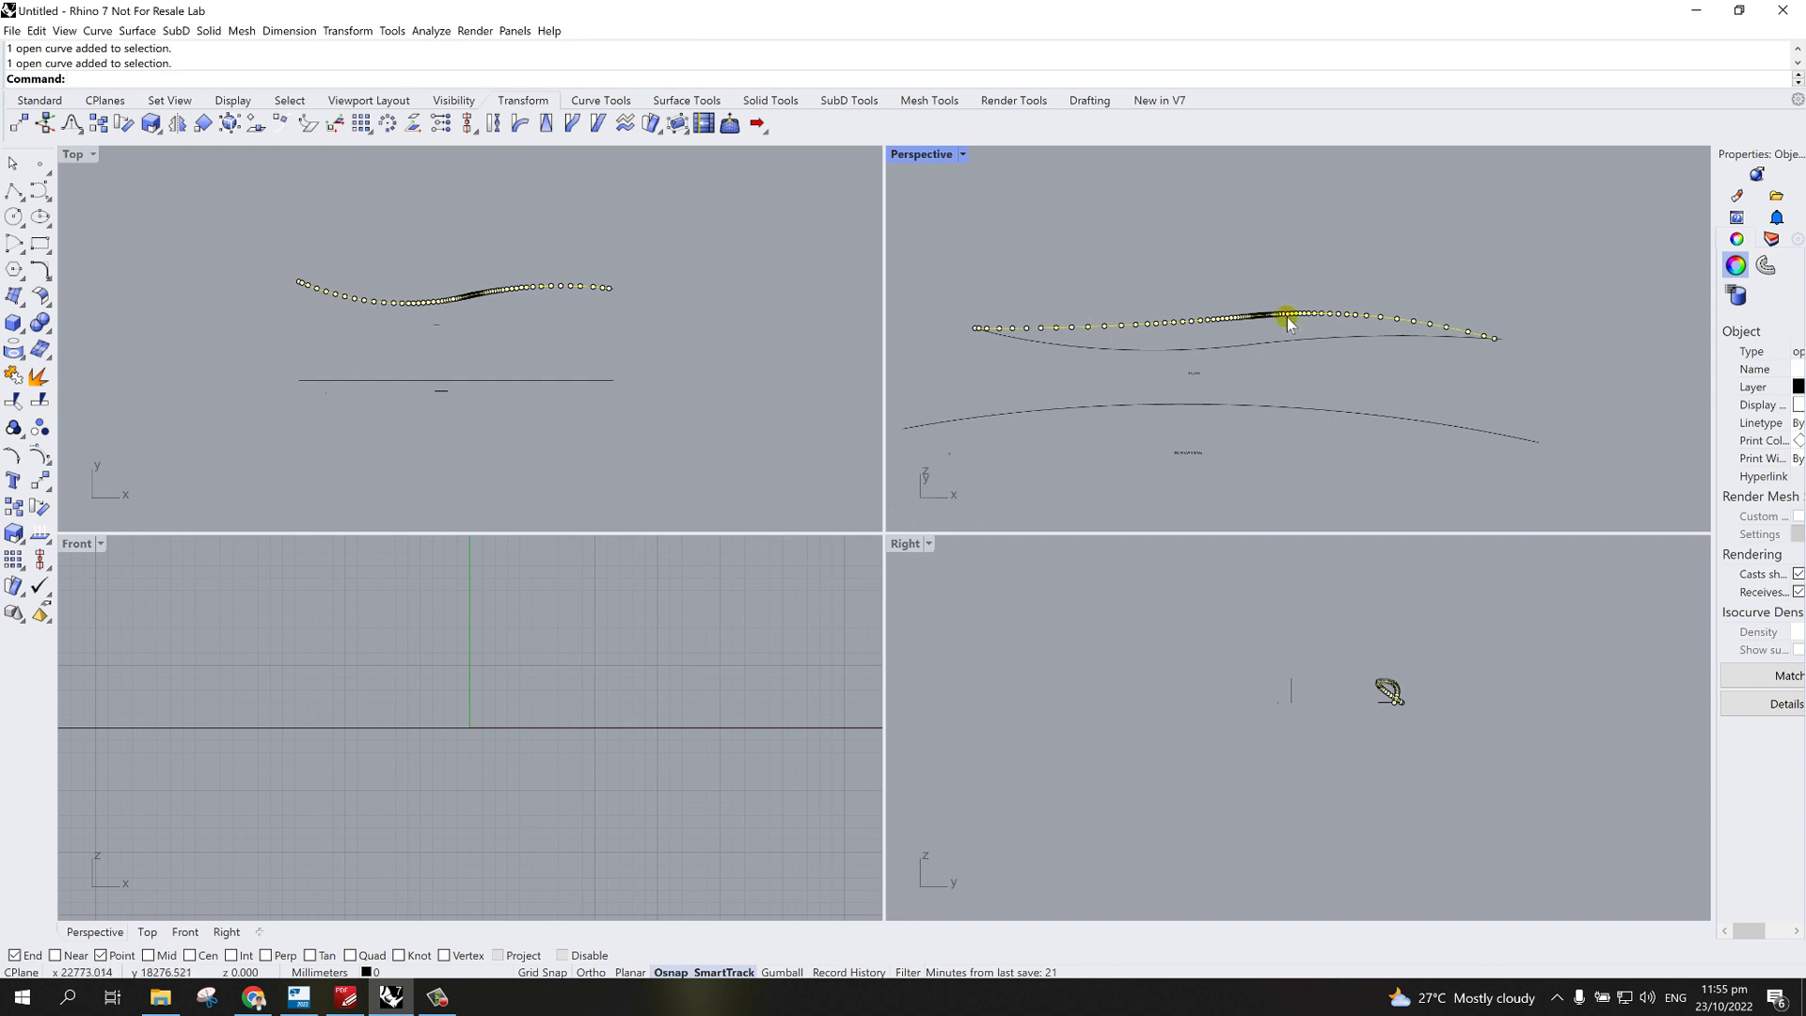
pyautogui.doubleClick(921, 153)
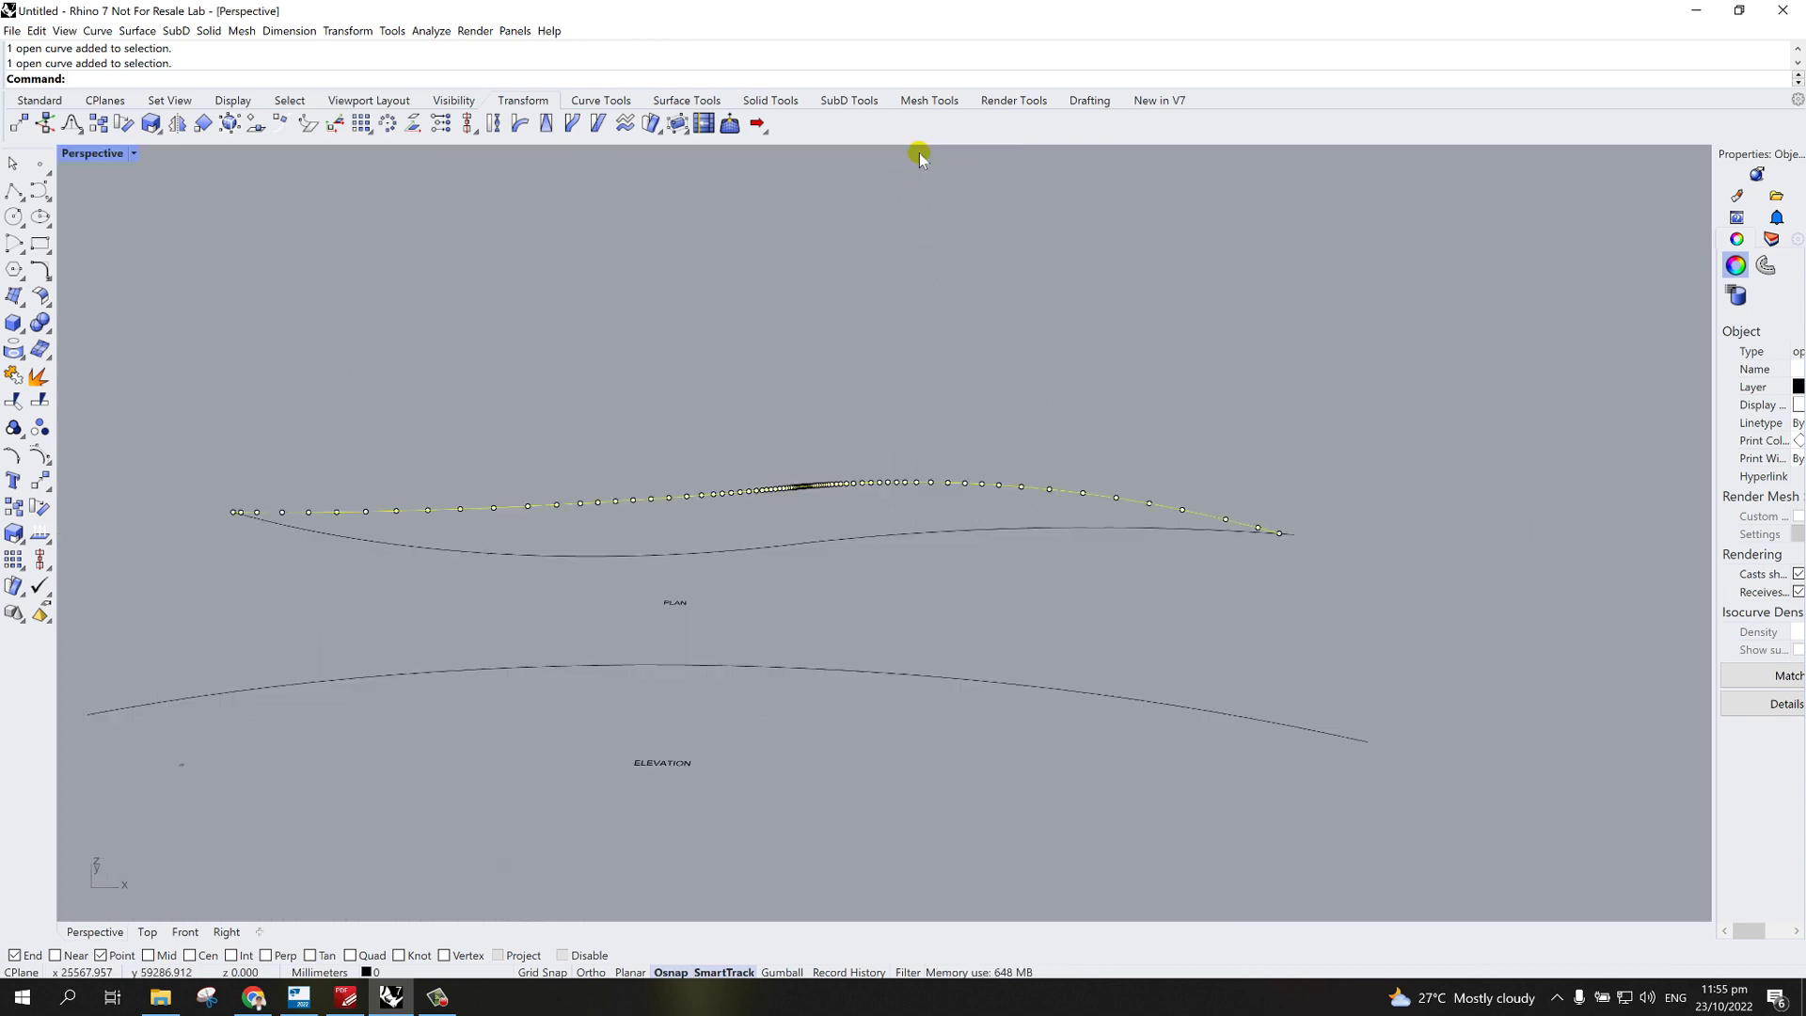
pyautogui.scroll(2, 797, 585)
pyautogui.scroll(-4, 797, 585)
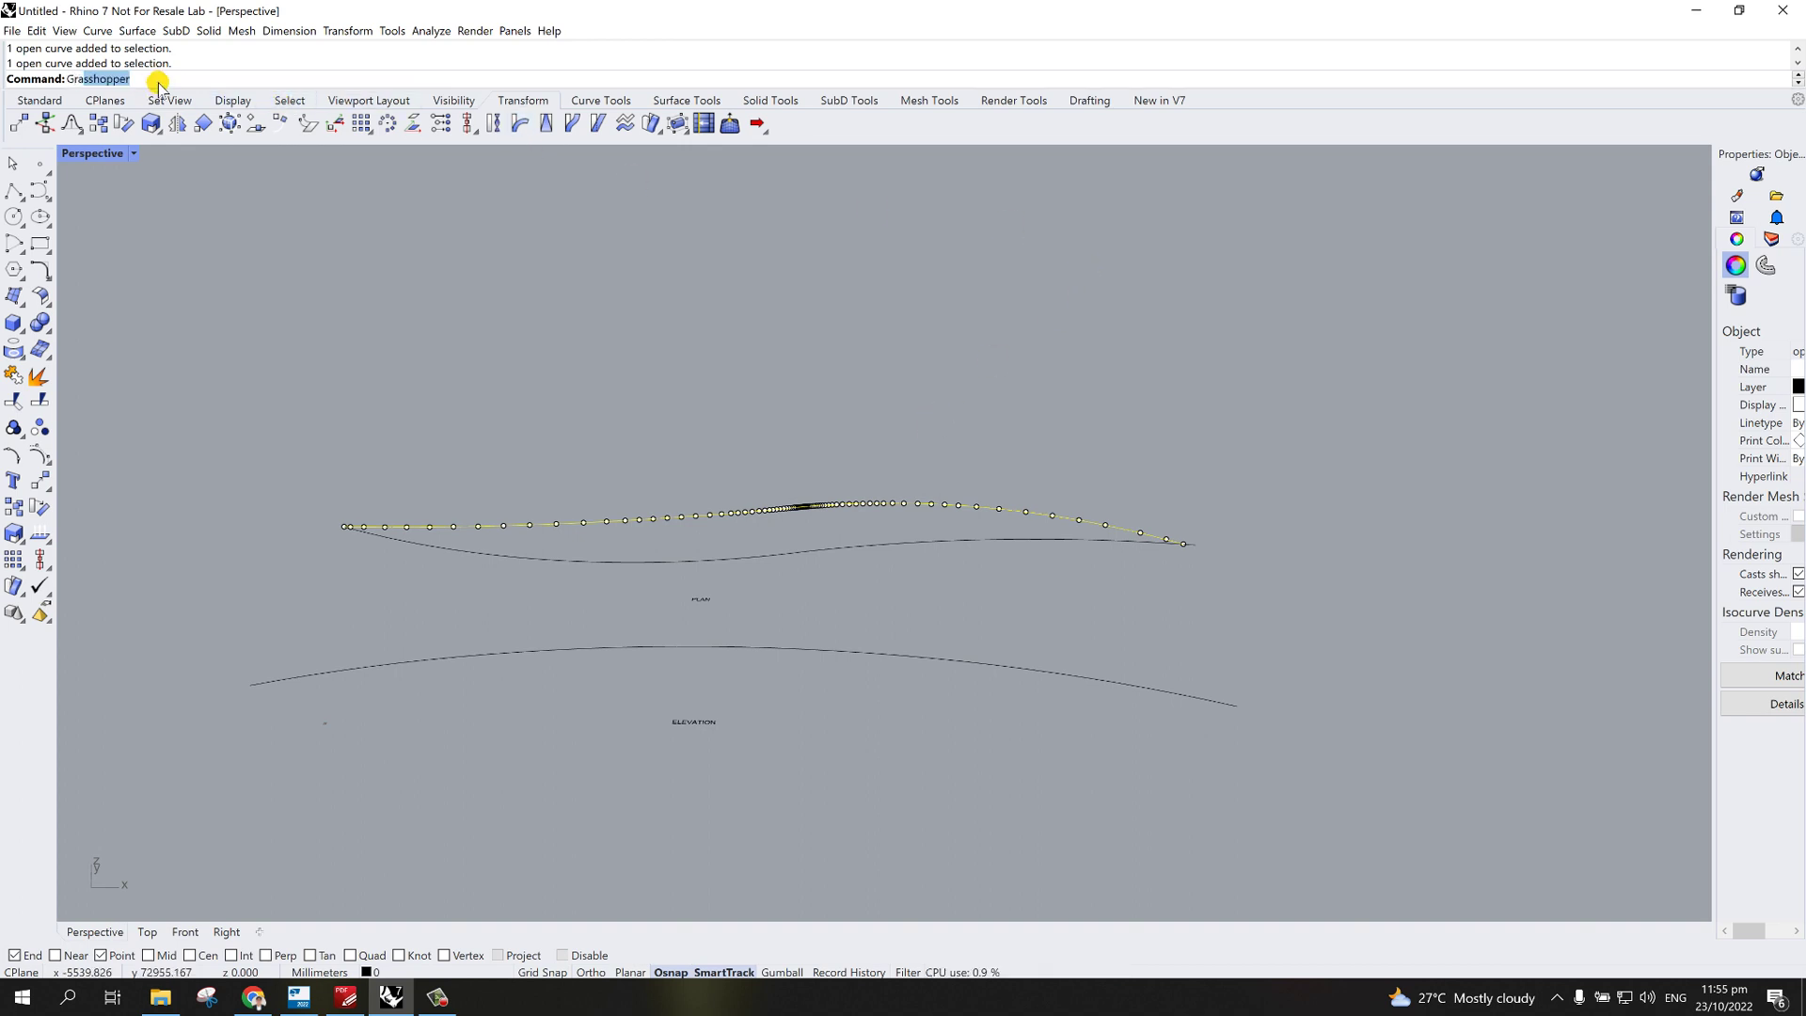
# - Launch Grasshopper, dismiss its Getting Started browser, and narrow its window to uncover Rhino
pyautogui.write('ssho')
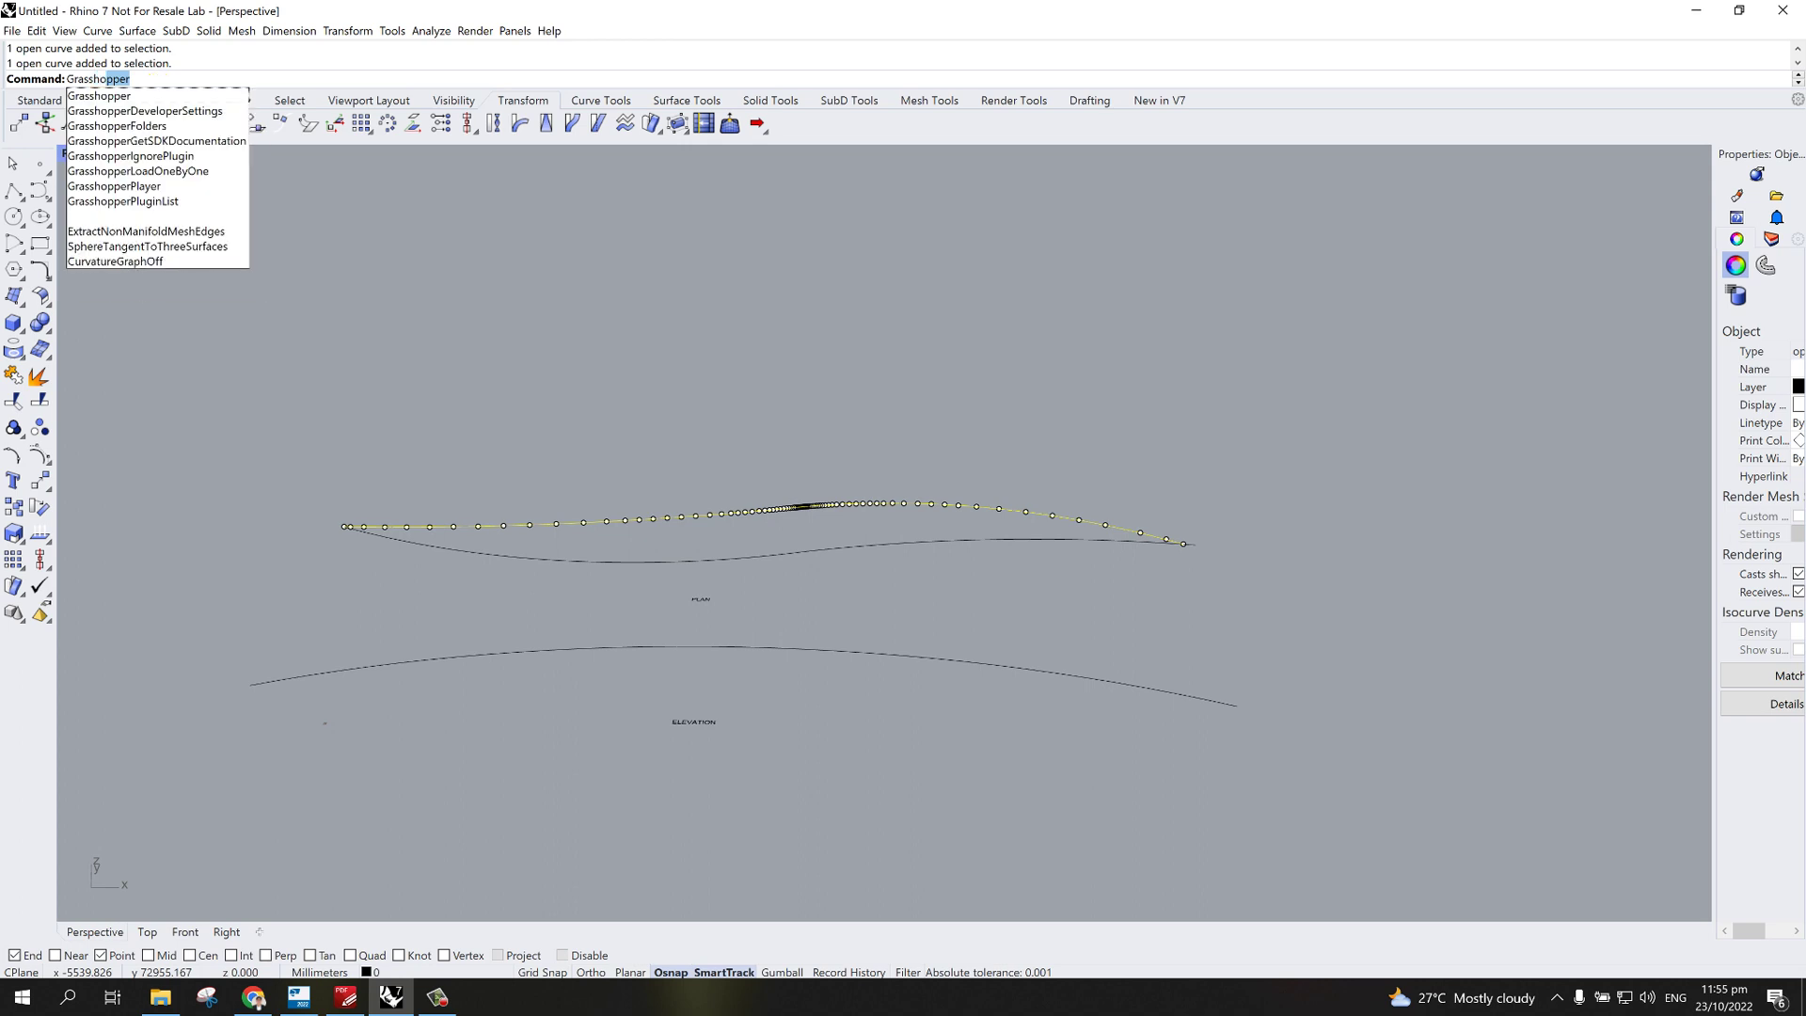
pyautogui.press('Return')
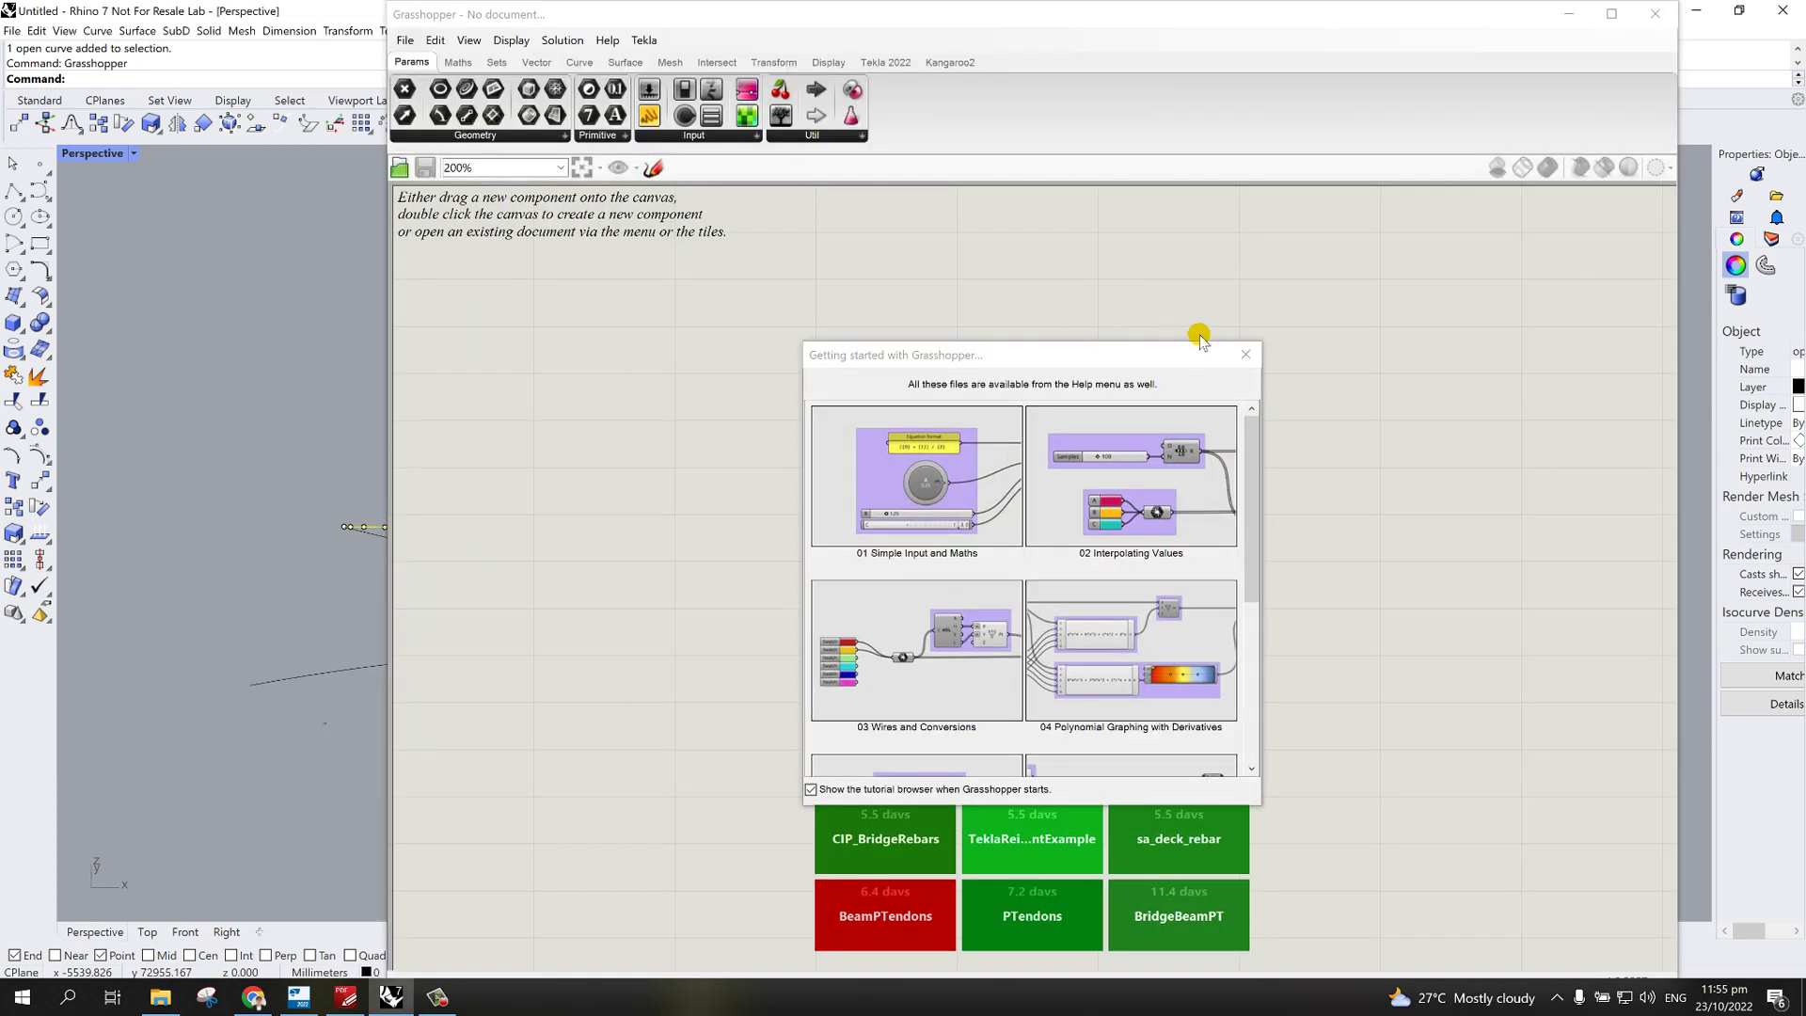
pyautogui.click(1245, 354)
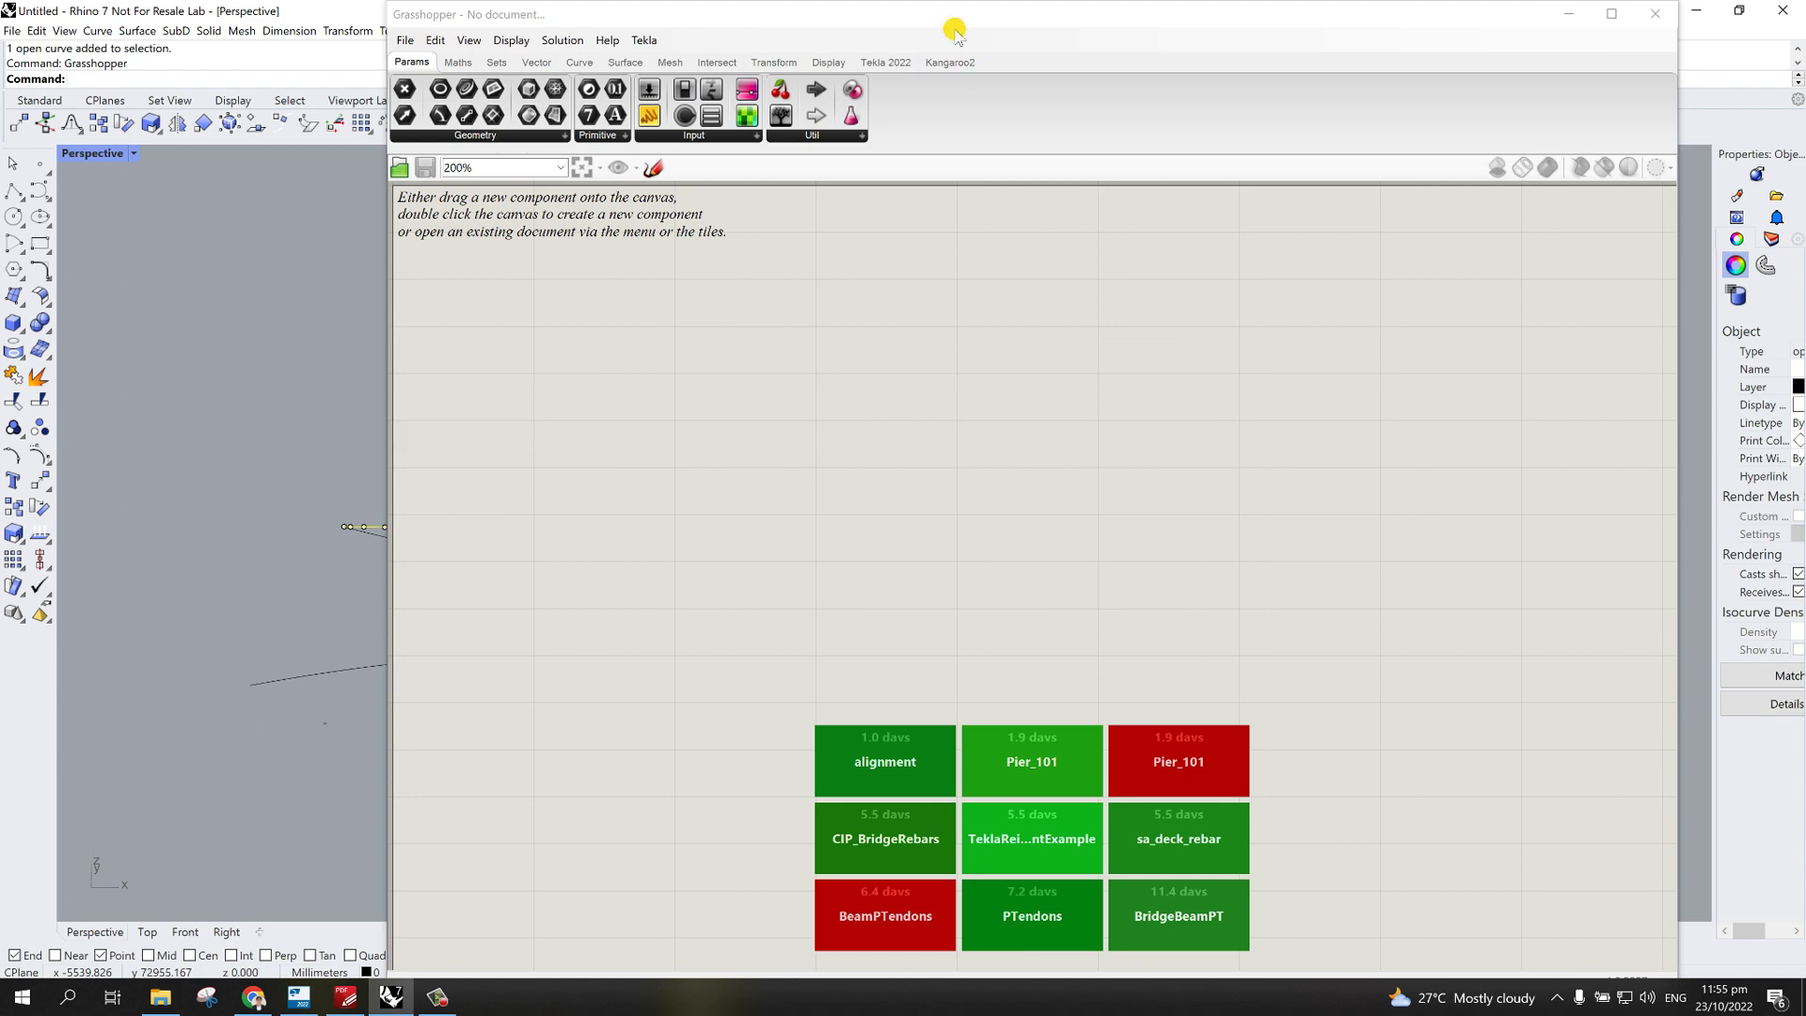
pyautogui.moveTo(950, 16); pyautogui.dragTo(0, 107)
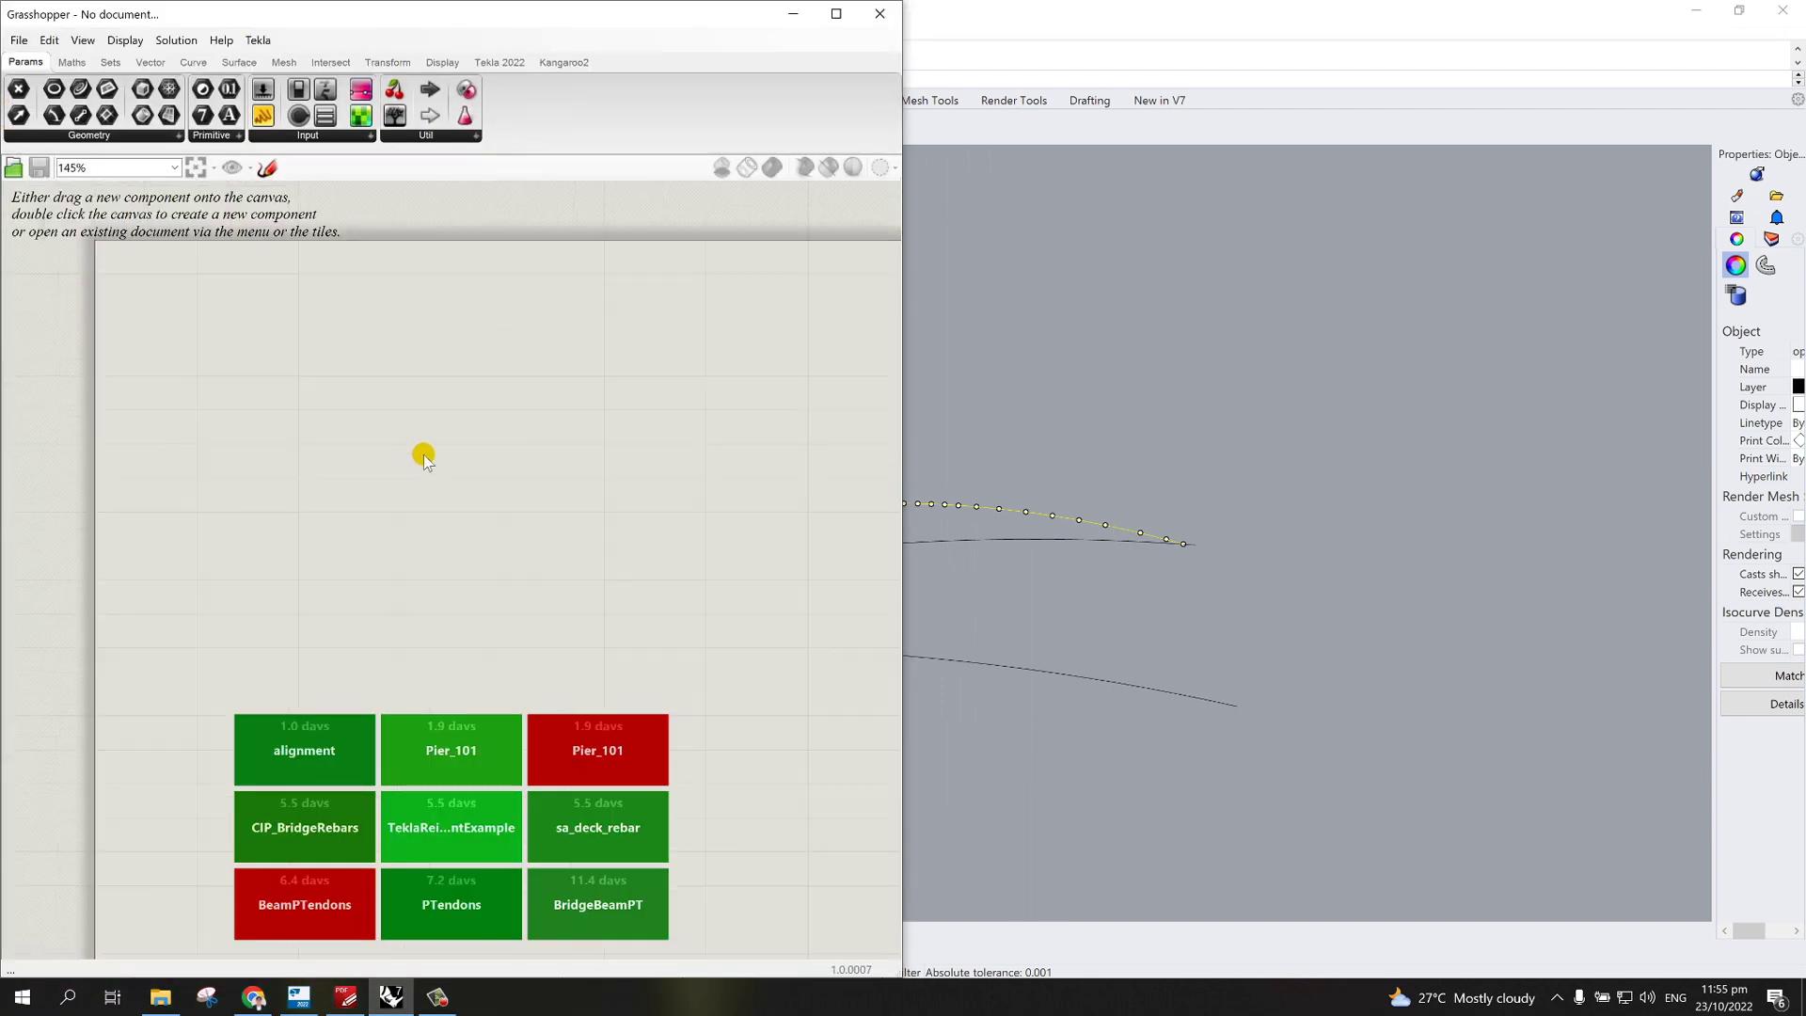
pyautogui.scroll(1, 423, 454)
pyautogui.click(1166, 391)
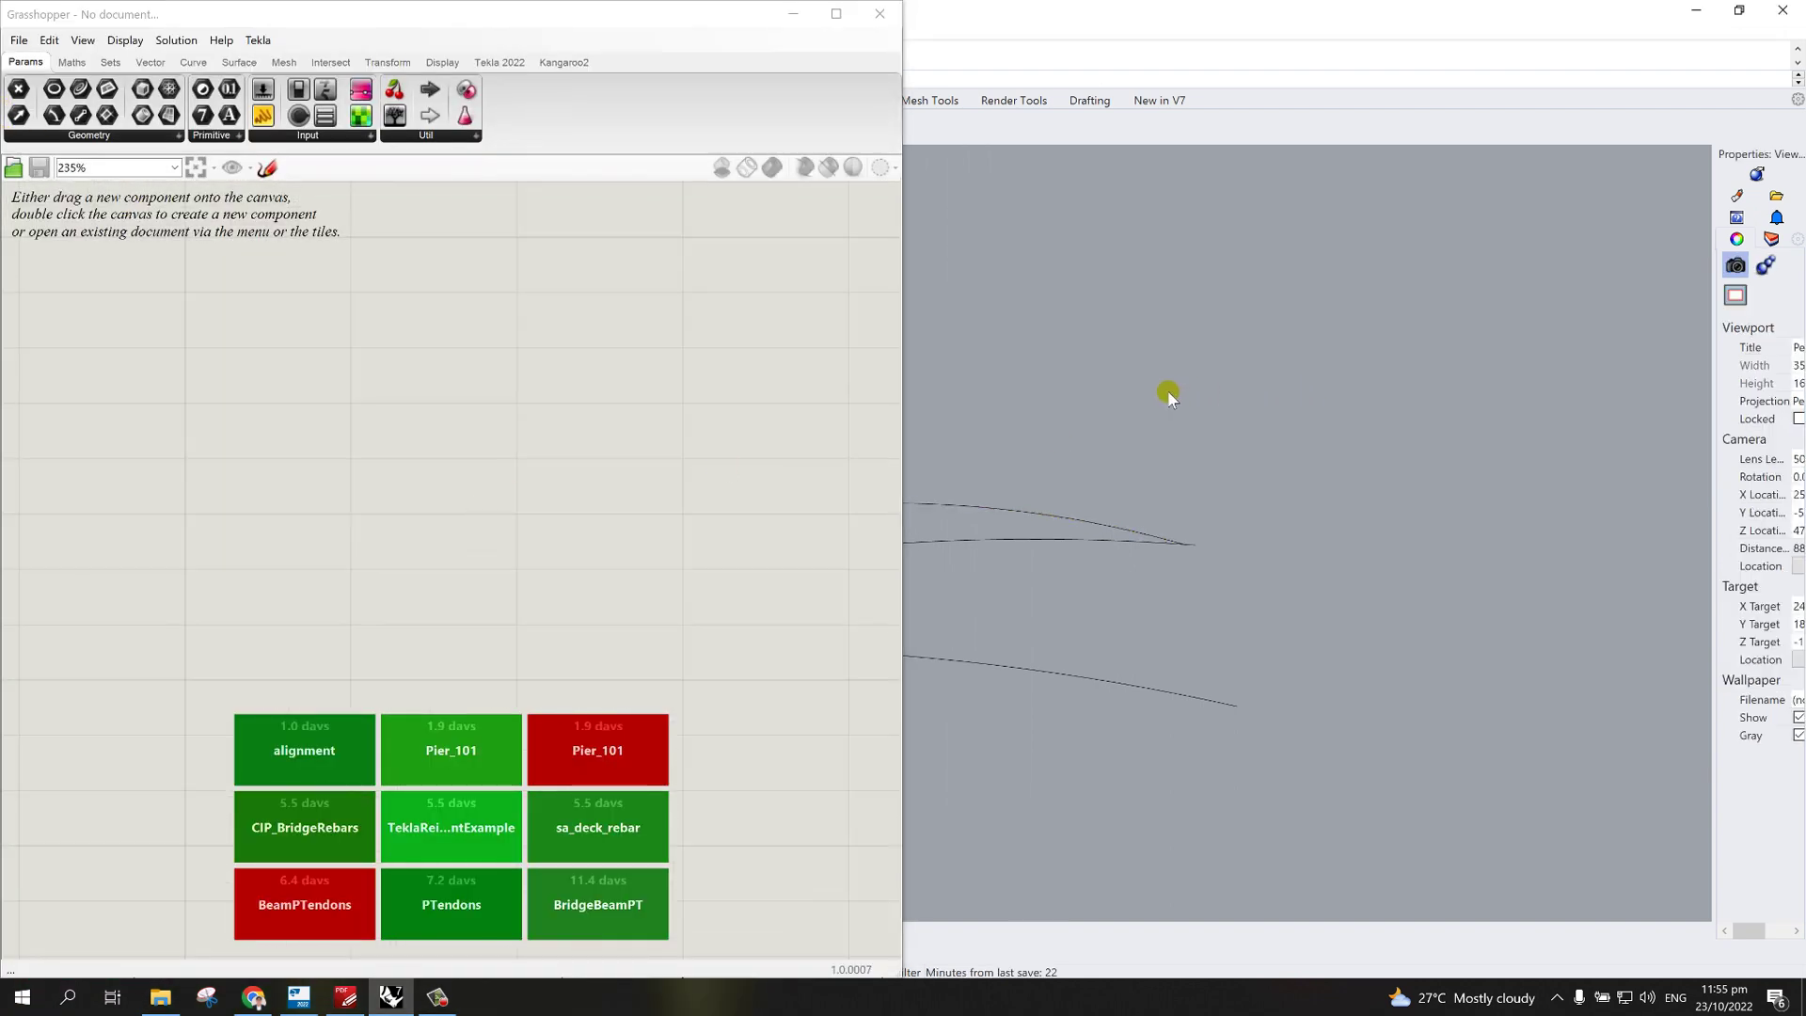
pyautogui.moveTo(901, 321); pyautogui.dragTo(544, 310)
# - Bring Tekla Structures forward and dock it on the right half of the screen
pyautogui.scroll(-5, 838, 387)
pyautogui.scroll(5, 859, 414)
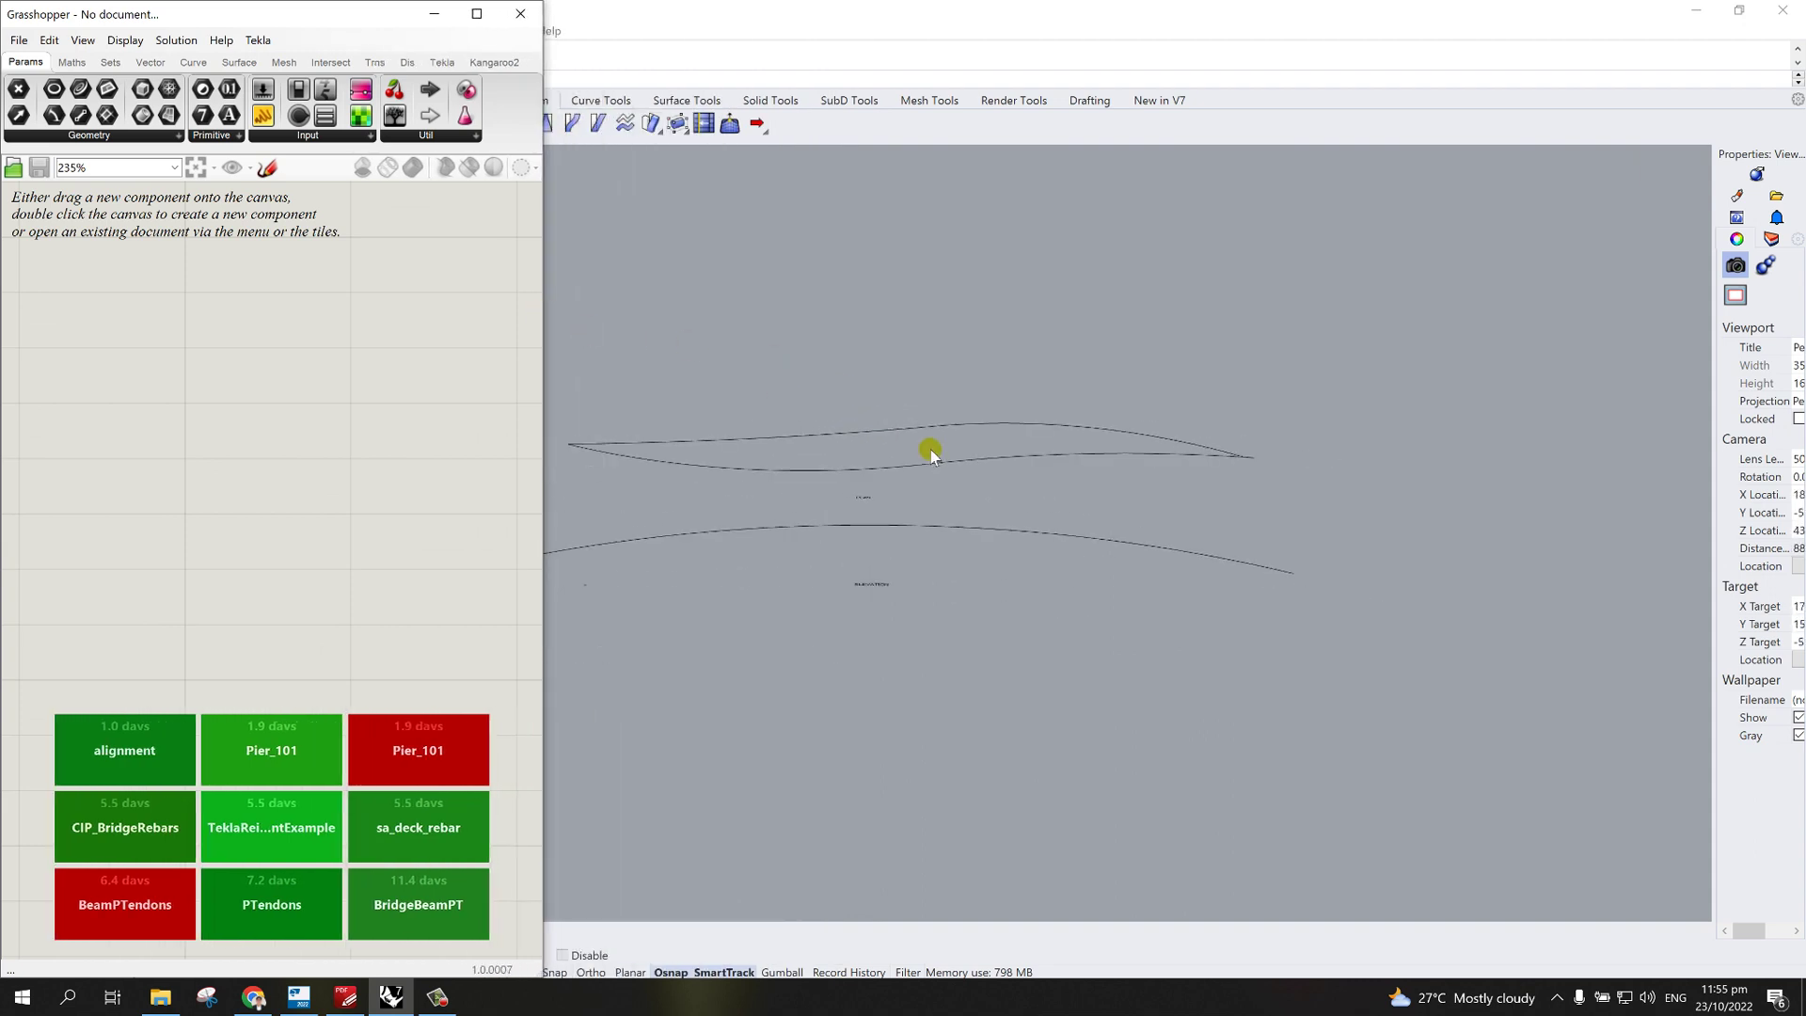
pyautogui.click(929, 429)
pyautogui.click(1170, 308)
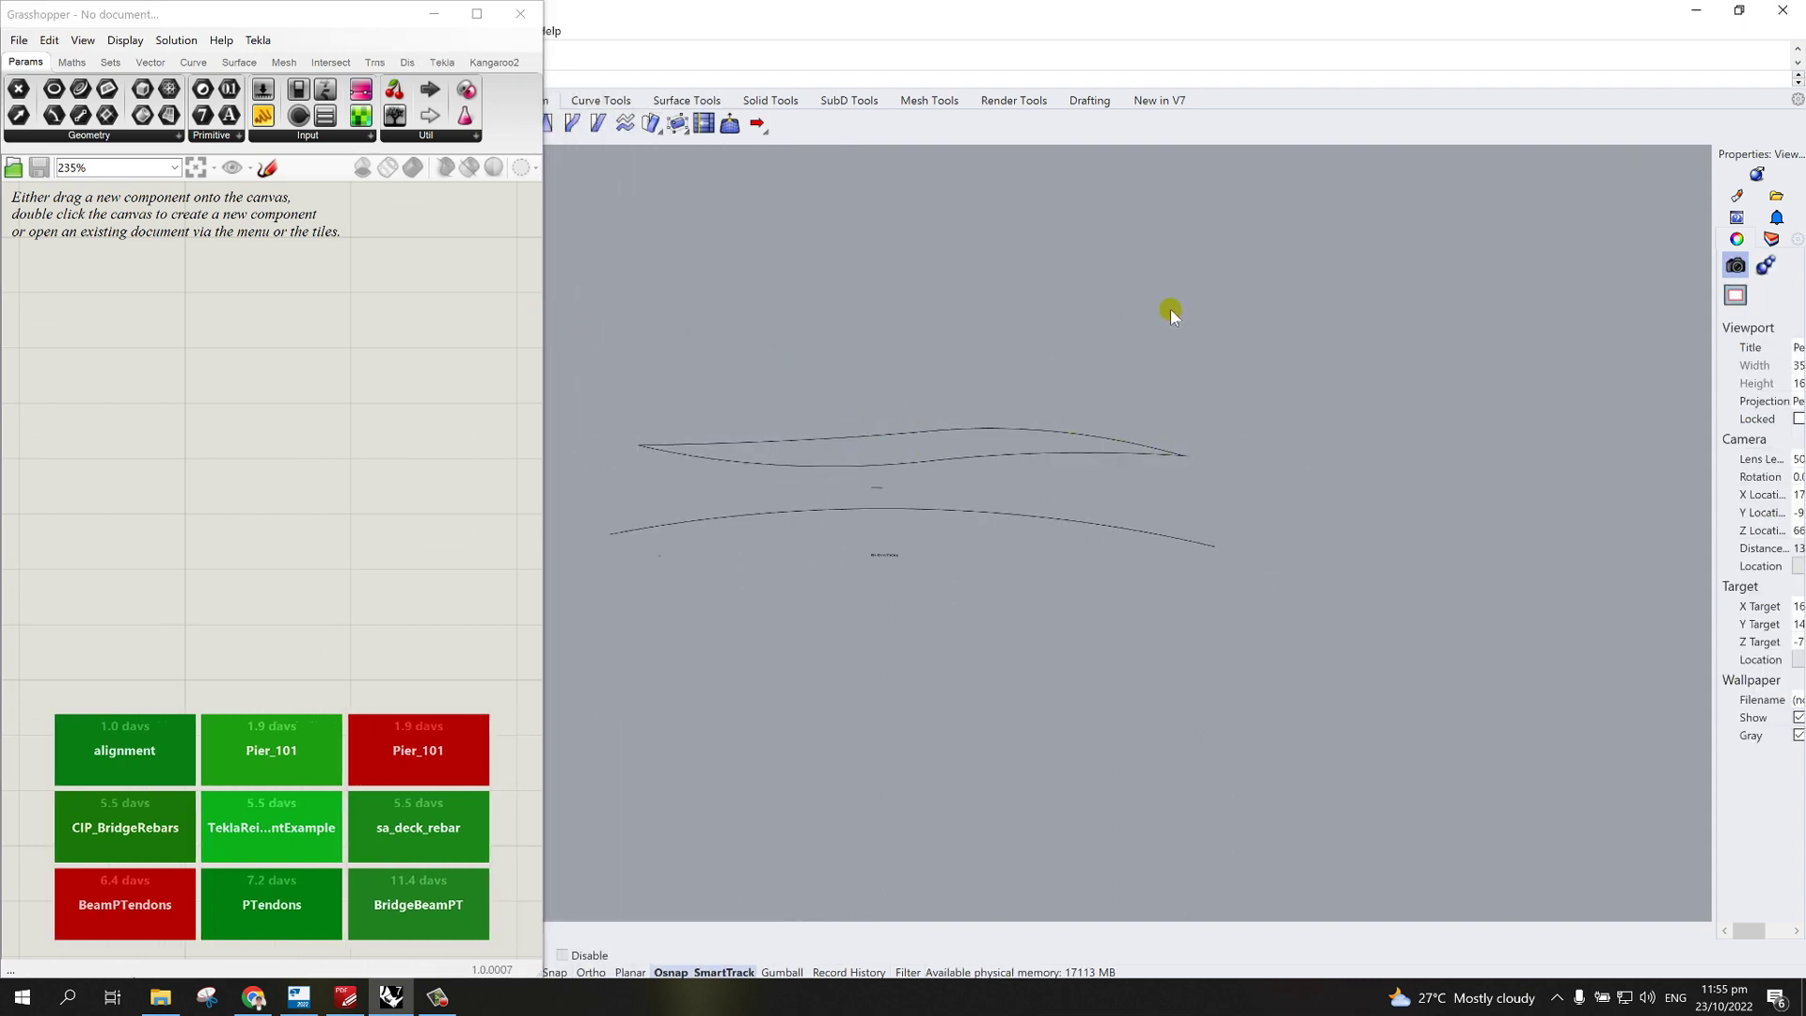
pyautogui.hotkey('alt', 'Tab')
pyautogui.moveTo(1301, 20); pyautogui.dragTo(1805, 203)
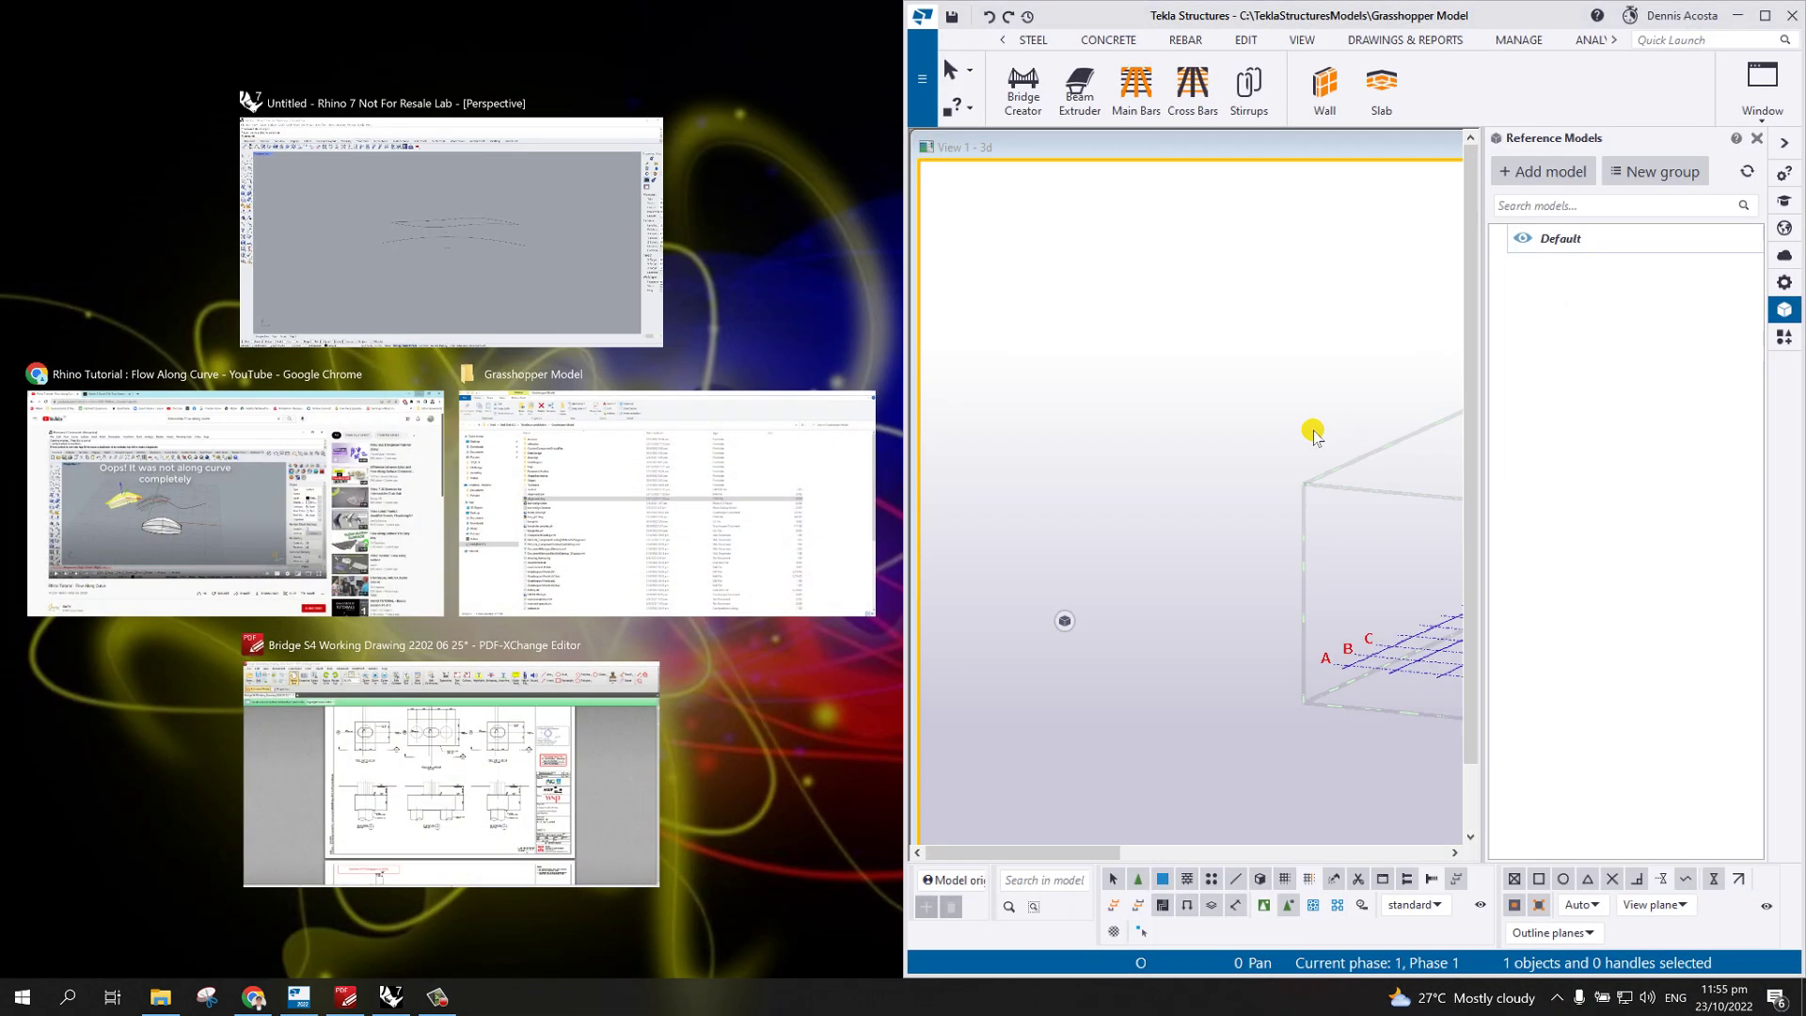
# - Fill the left half with Rhino and close Tekla's Reference Models panel
pyautogui.click(568, 278)
pyautogui.moveTo(623, 455); pyautogui.dragTo(664, 487, button='right')
pyautogui.scroll(1, 311, 391)
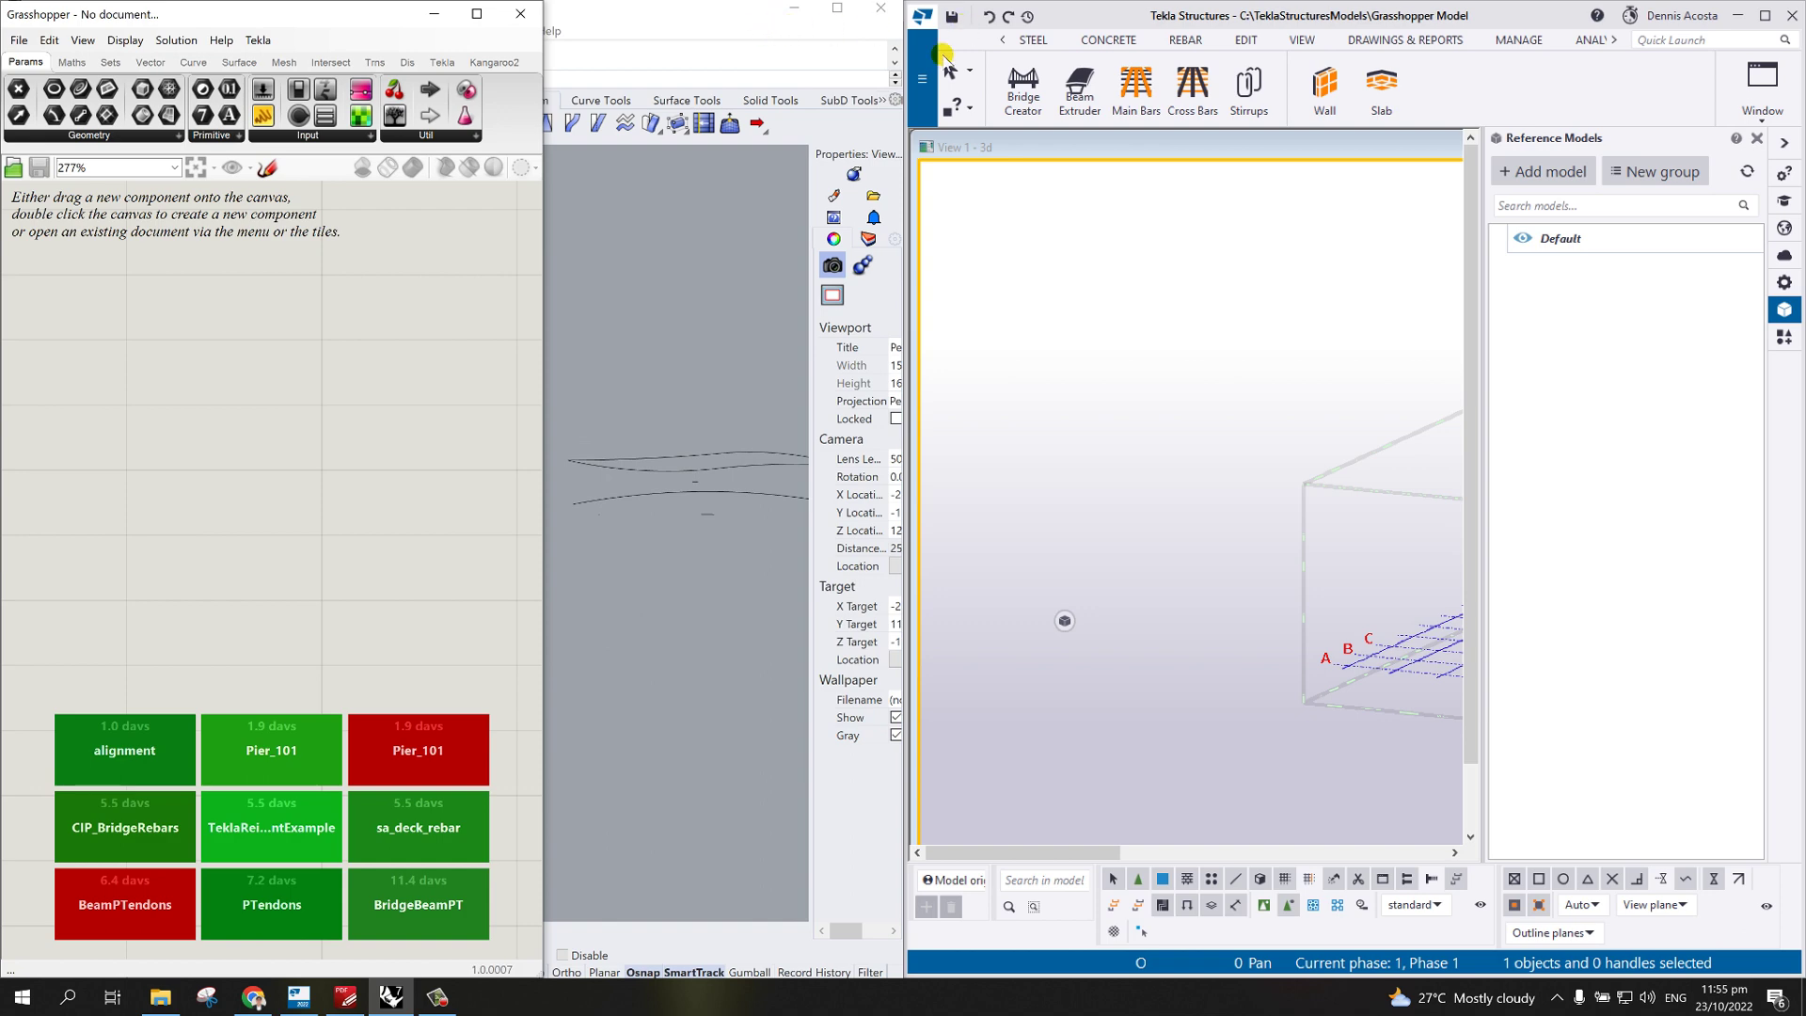
pyautogui.click(1756, 138)
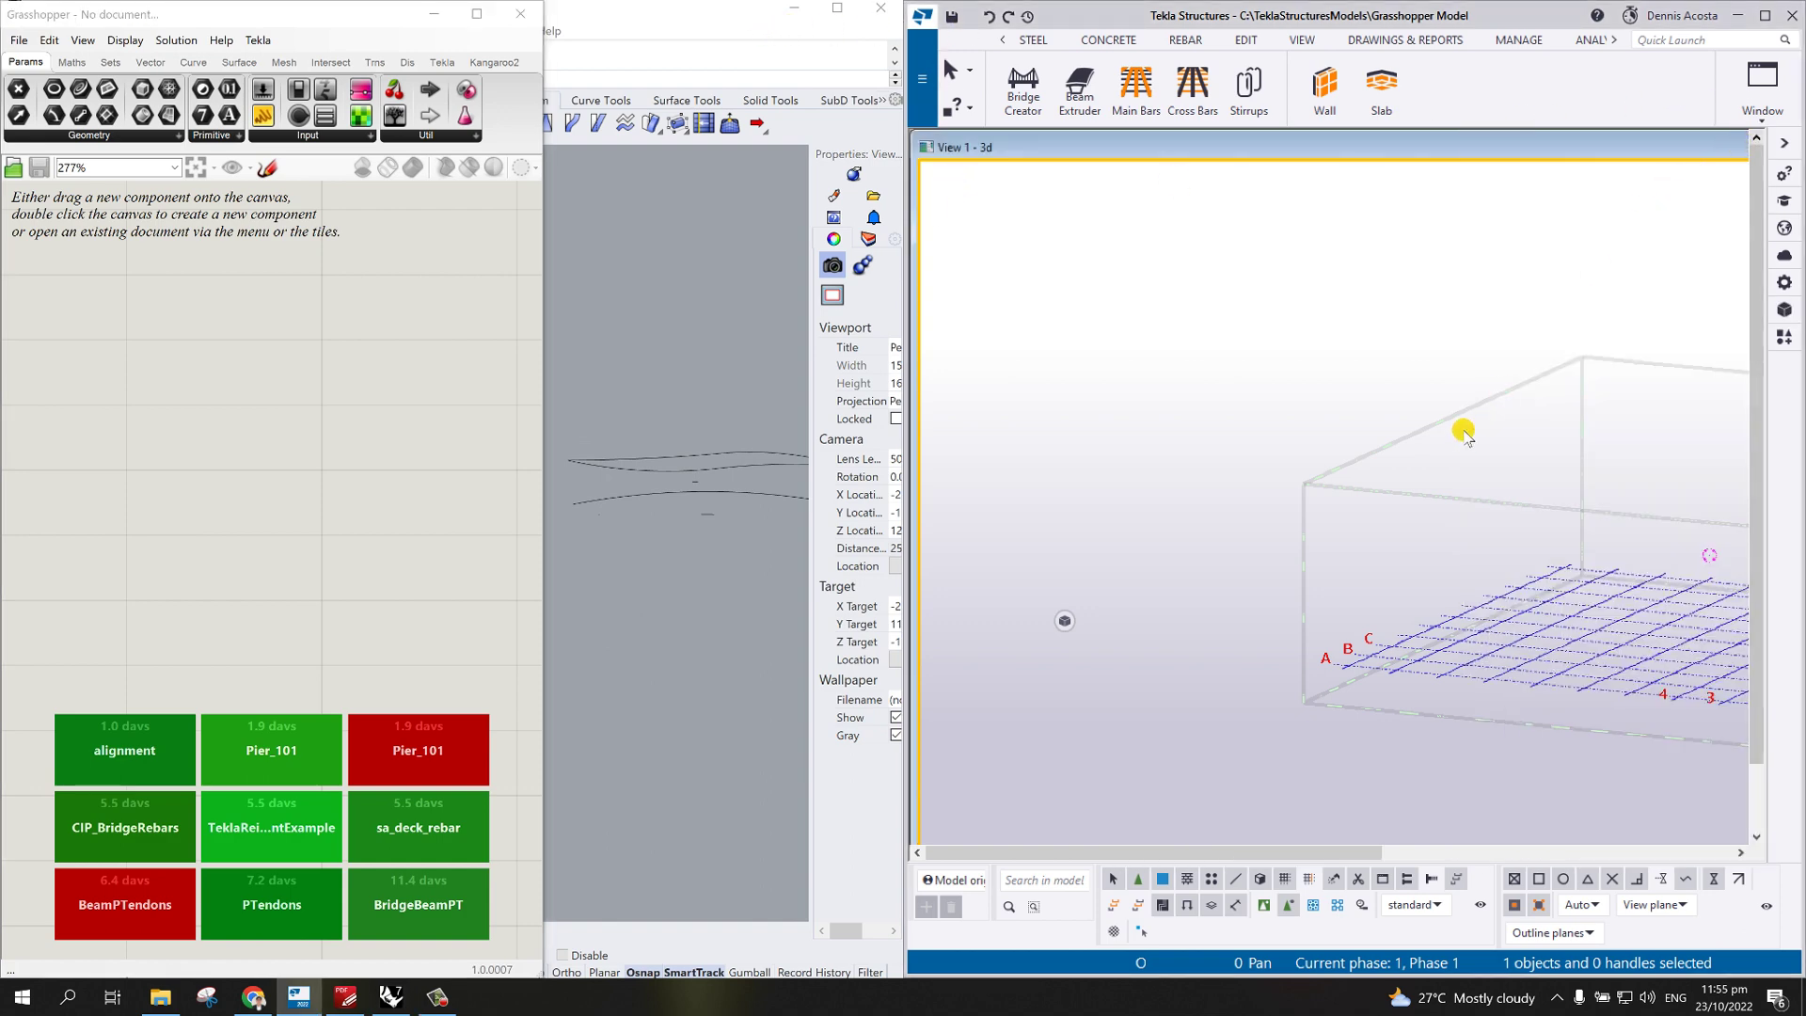
# - Resize the windows and orbit and pan View 1 - 3d to centre the full grid
pyautogui.keyDown('ctrl'); pyautogui.moveTo(1646, 514); pyautogui.dragTo(1698, 524, button='middle'); pyautogui.keyUp('ctrl')
pyautogui.moveTo(964, 390); pyautogui.dragTo(1202, 389)
pyautogui.moveTo(903, 359); pyautogui.dragTo(1096, 357)
pyautogui.moveTo(1381, 379); pyautogui.dragTo(1096, 389)
pyautogui.moveTo(1296, 435); pyautogui.dragTo(1206, 491, button='middle')
pyautogui.moveTo(1339, 515); pyautogui.dragTo(1587, 543, button='middle')
pyautogui.moveTo(903, 300); pyautogui.dragTo(1110, 302)
pyautogui.click(318, 423)
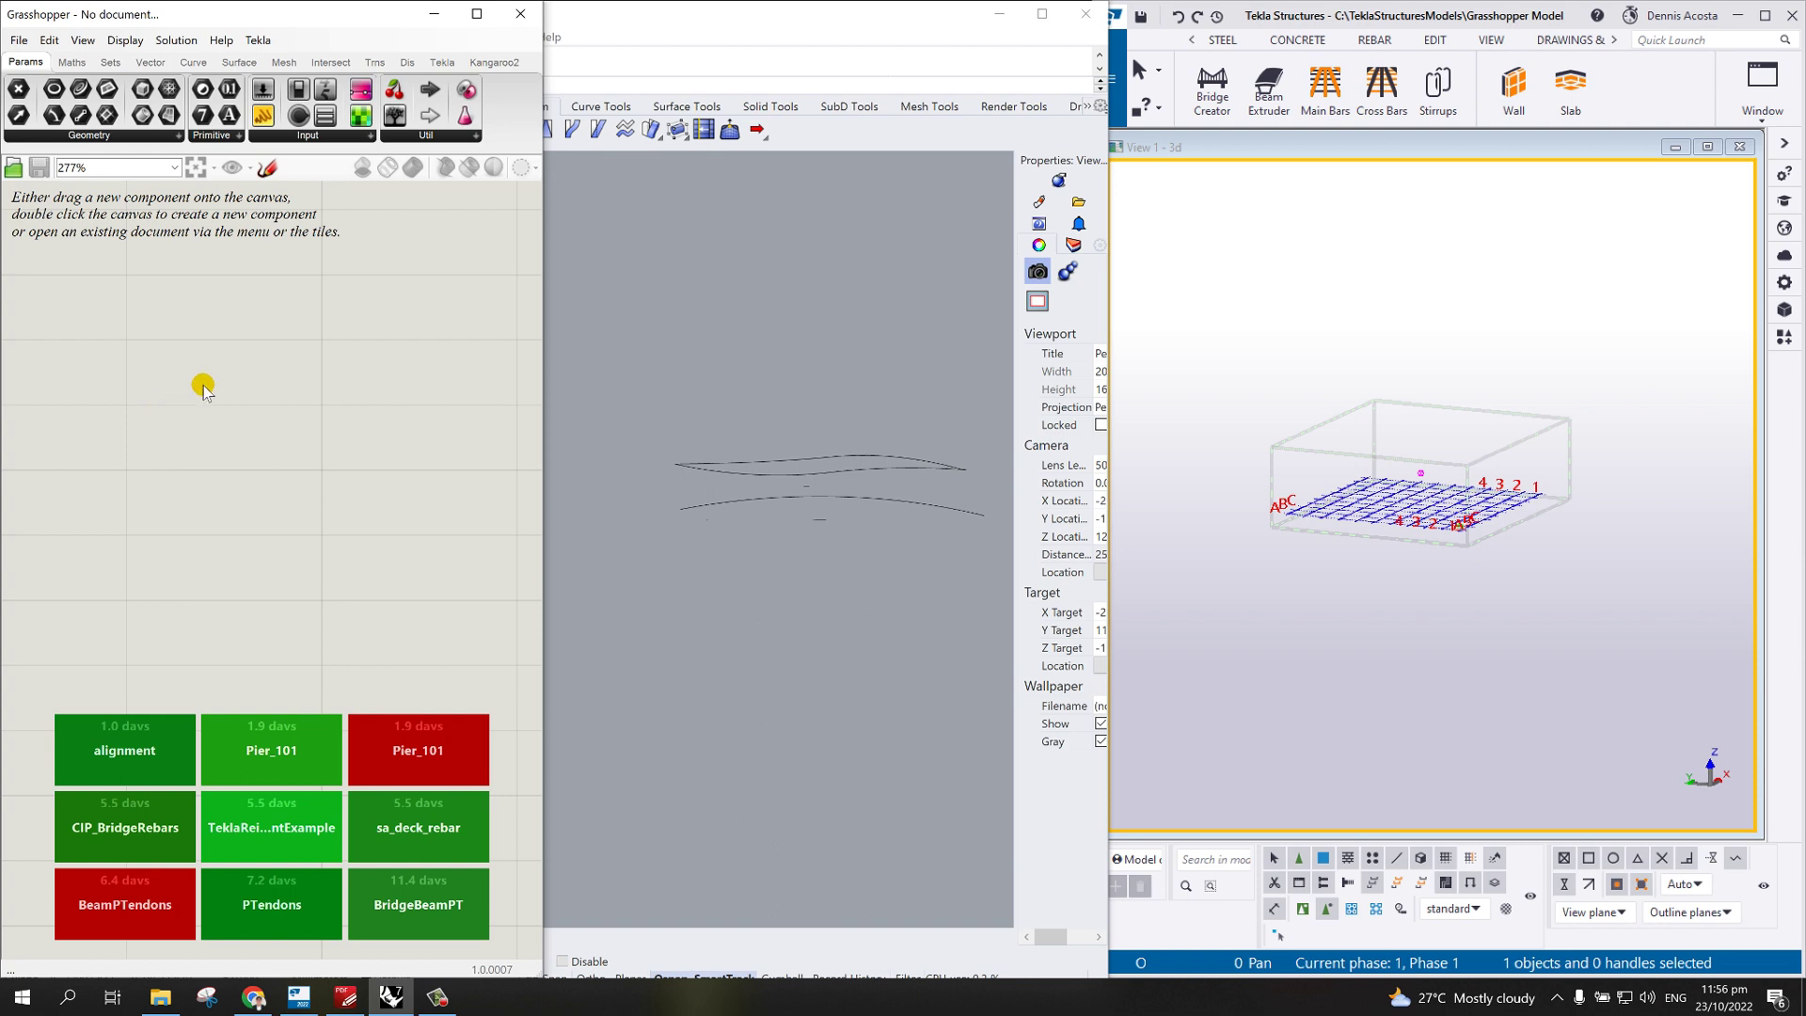
# - Add a Curve parameter and set it to the alignment curve picked in Rhino
pyautogui.doubleClick(208, 442)
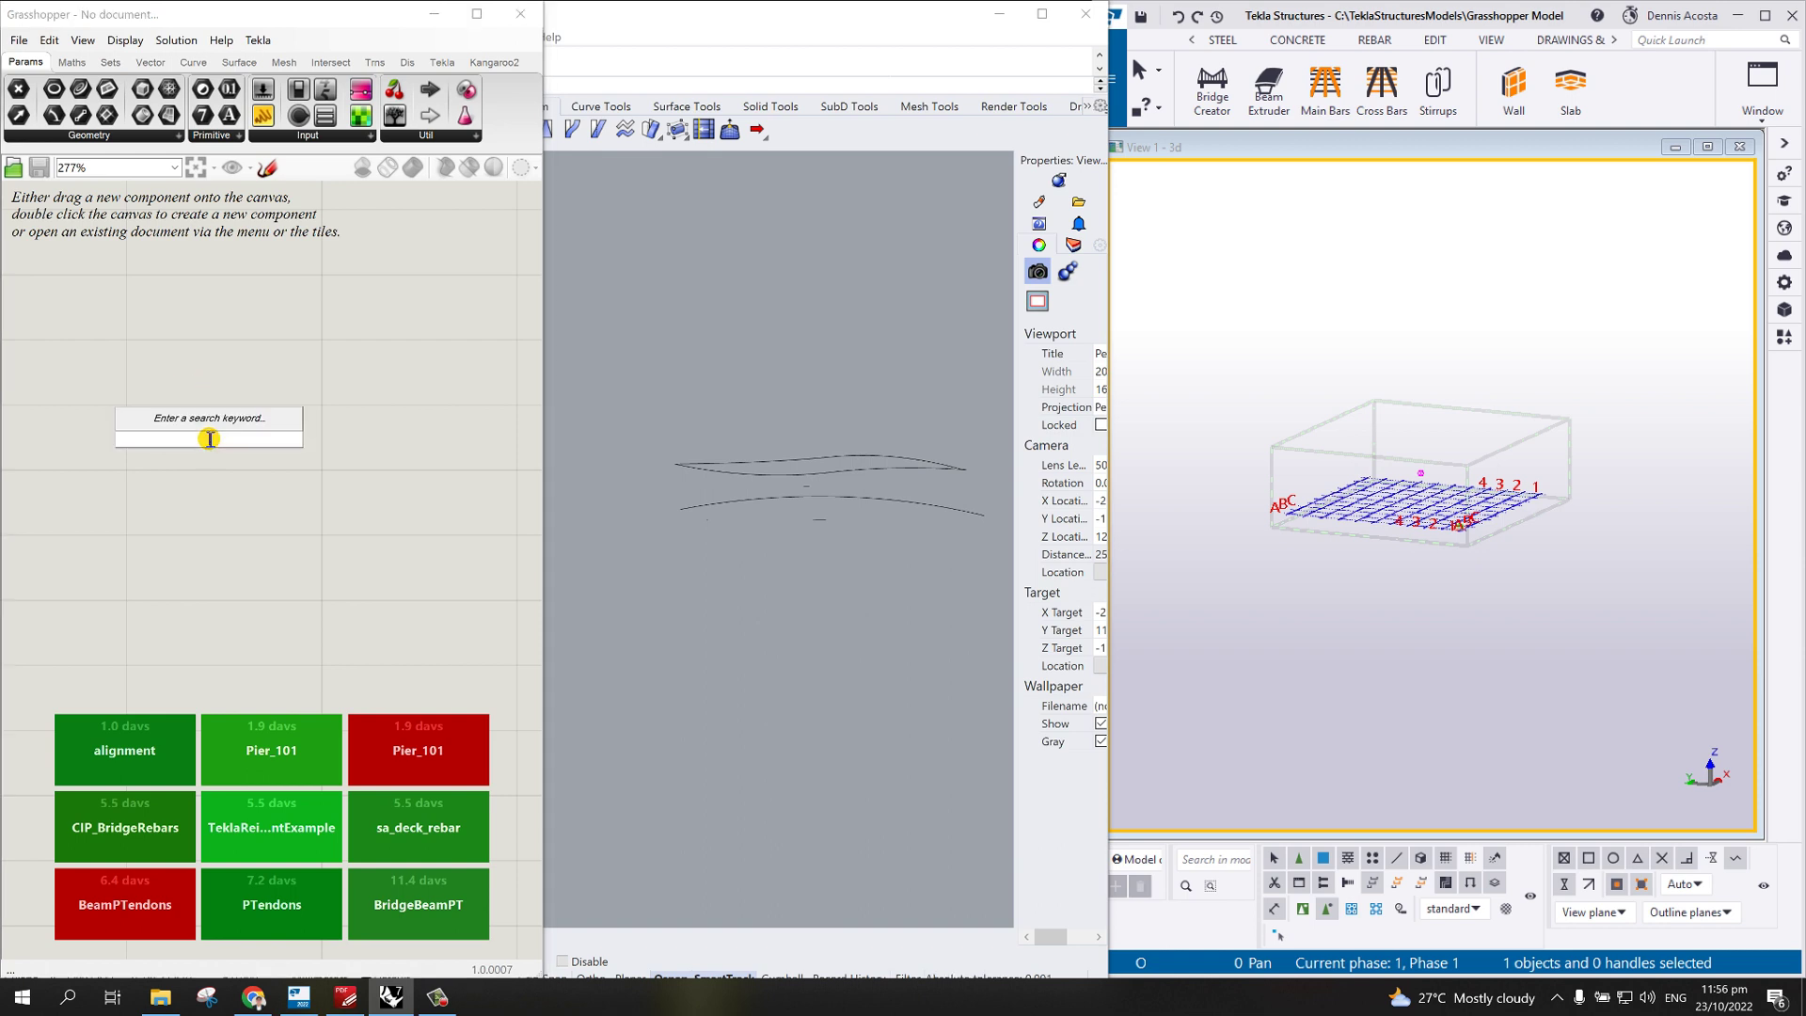
pyautogui.write('CURVE')
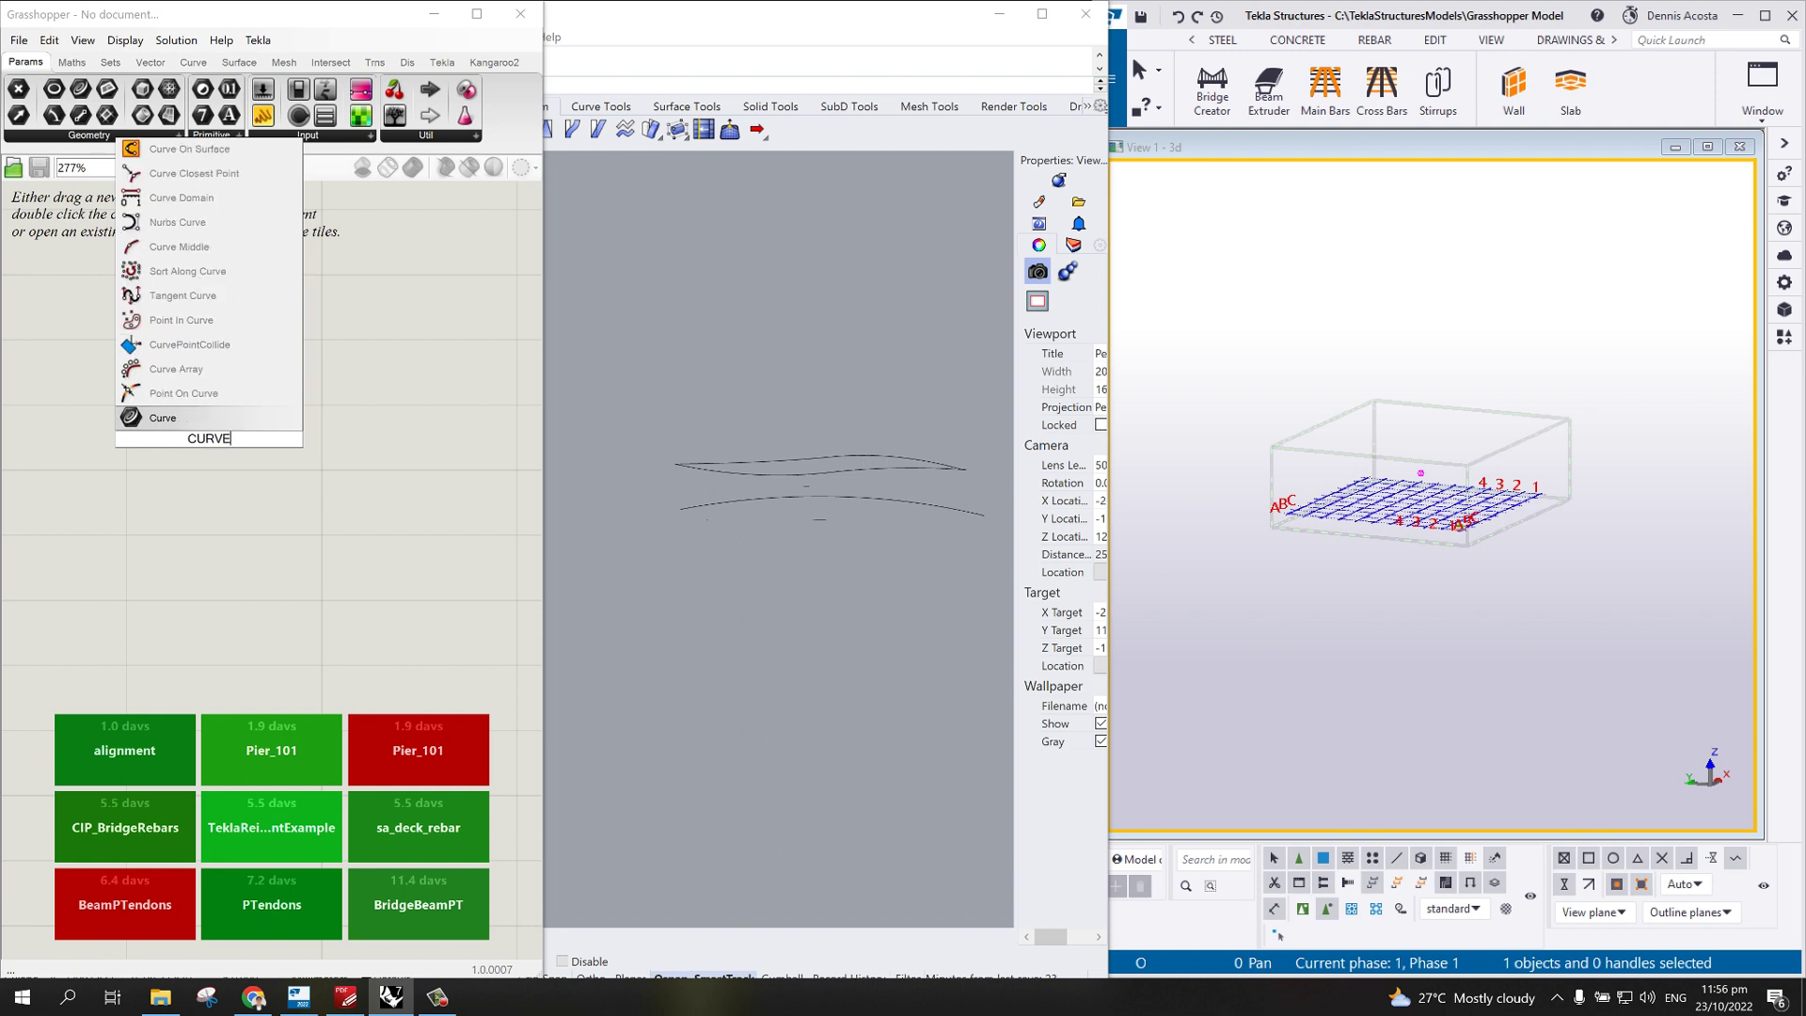
pyautogui.press('Return')
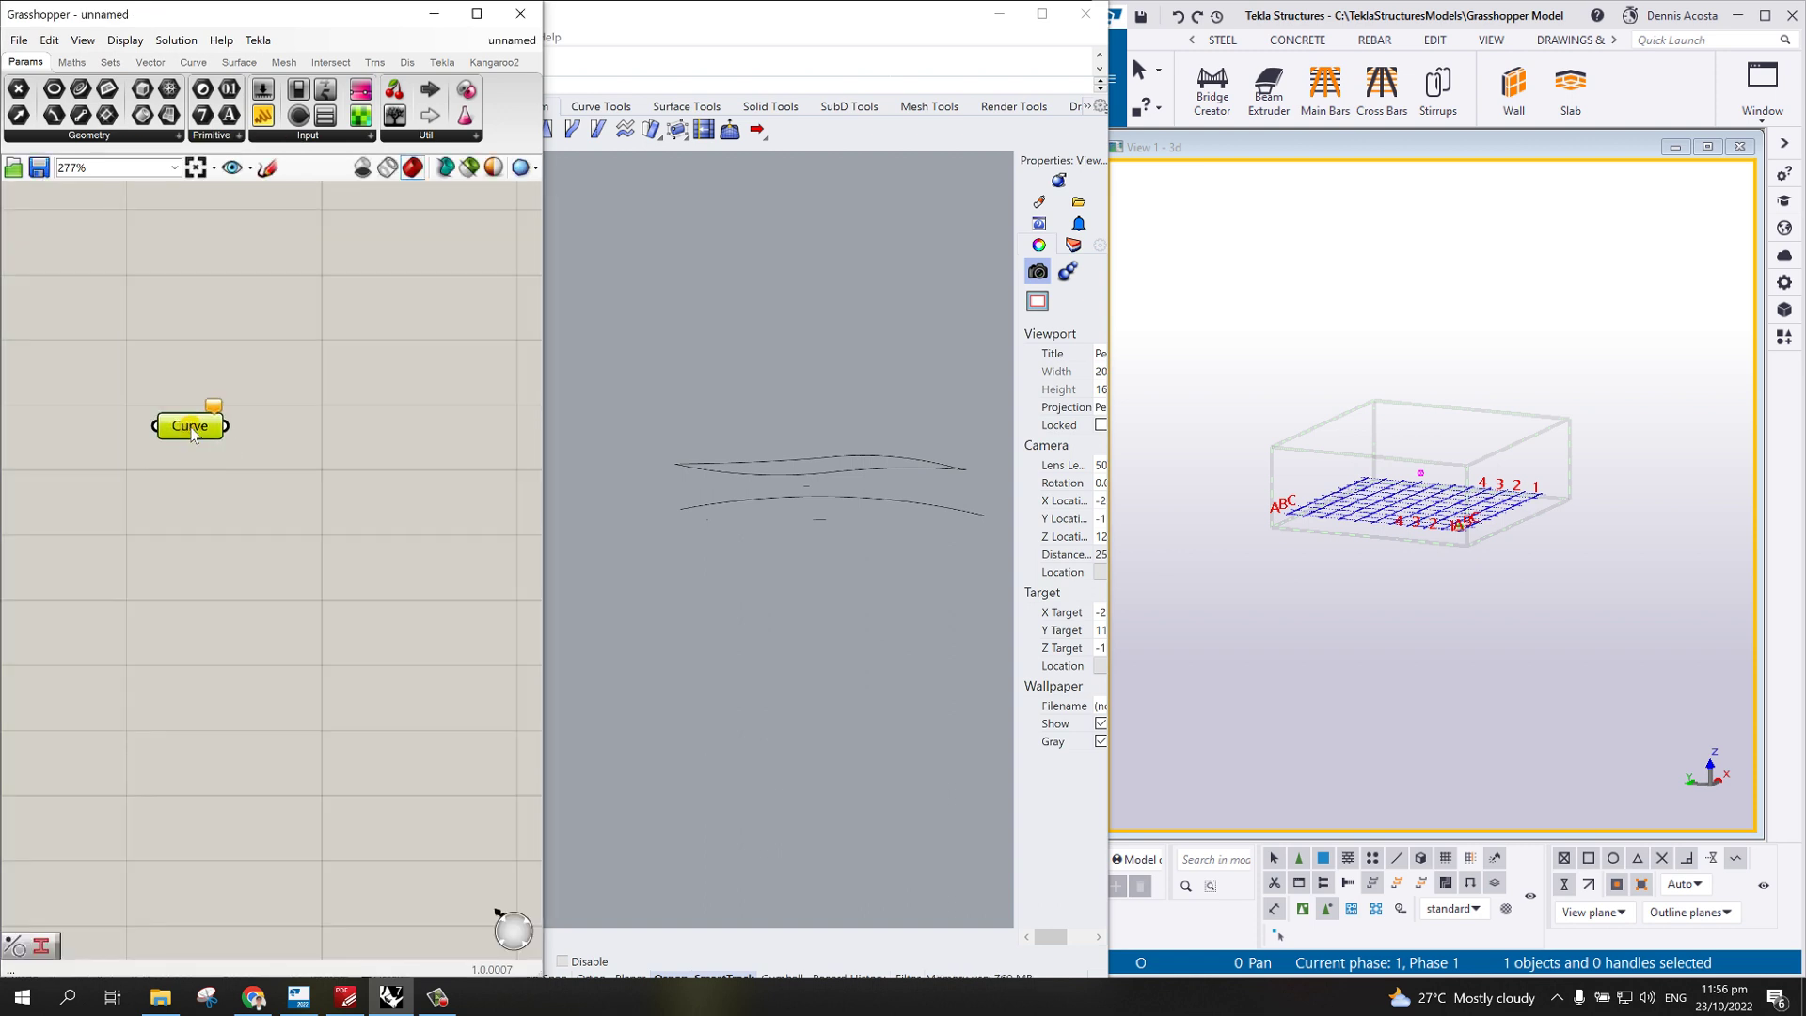
pyautogui.rightClick(193, 425)
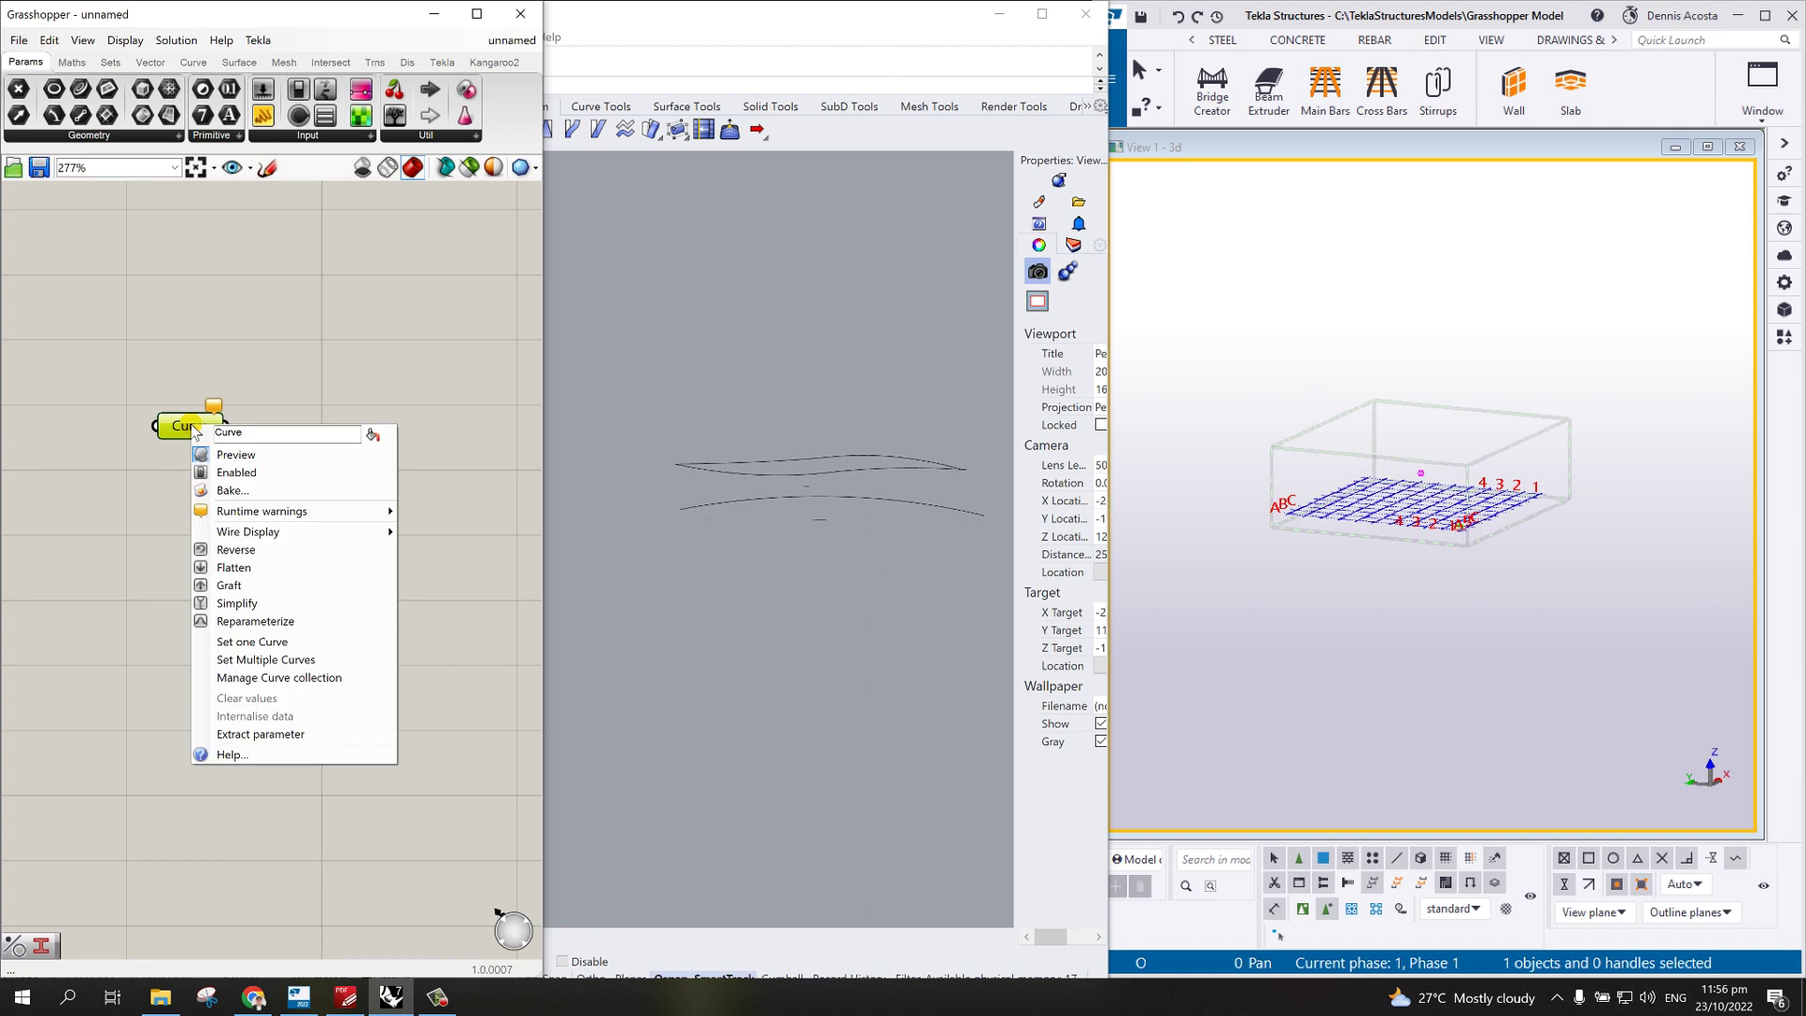
pyautogui.click(256, 644)
pyautogui.scroll(4, 828, 461)
pyautogui.click(819, 459)
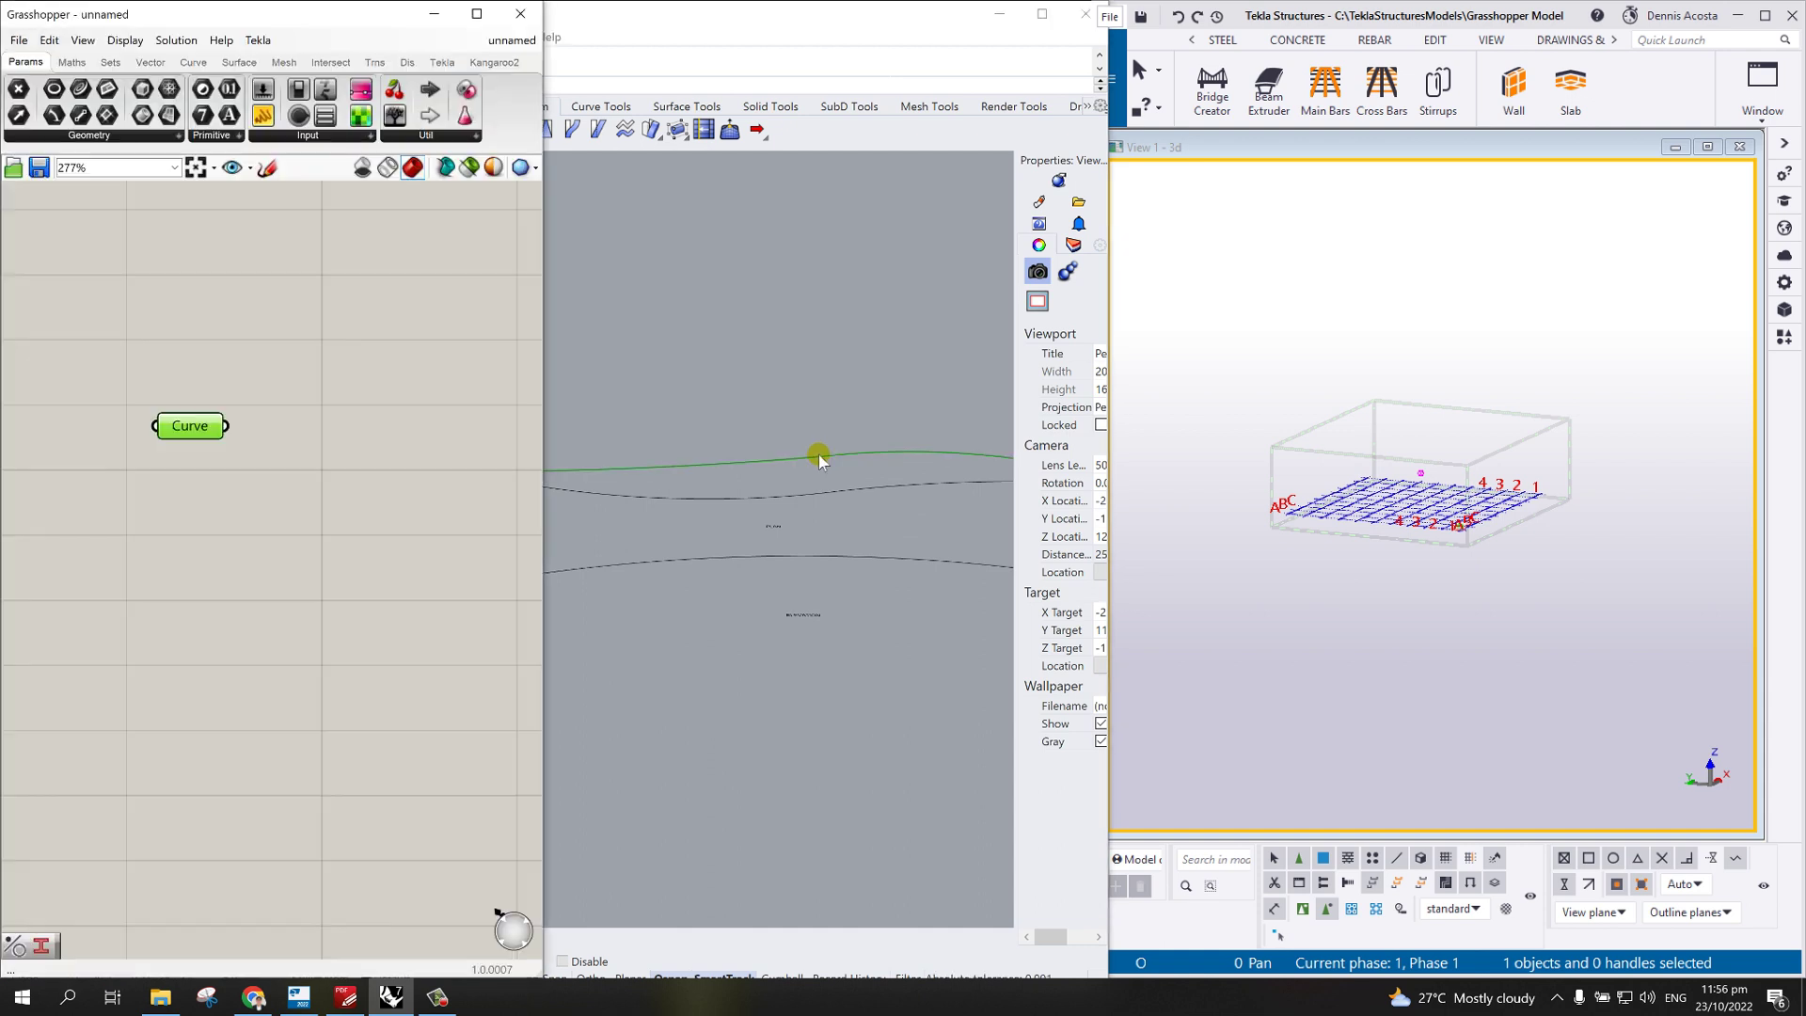
pyautogui.moveTo(178, 430); pyautogui.dragTo(133, 467)
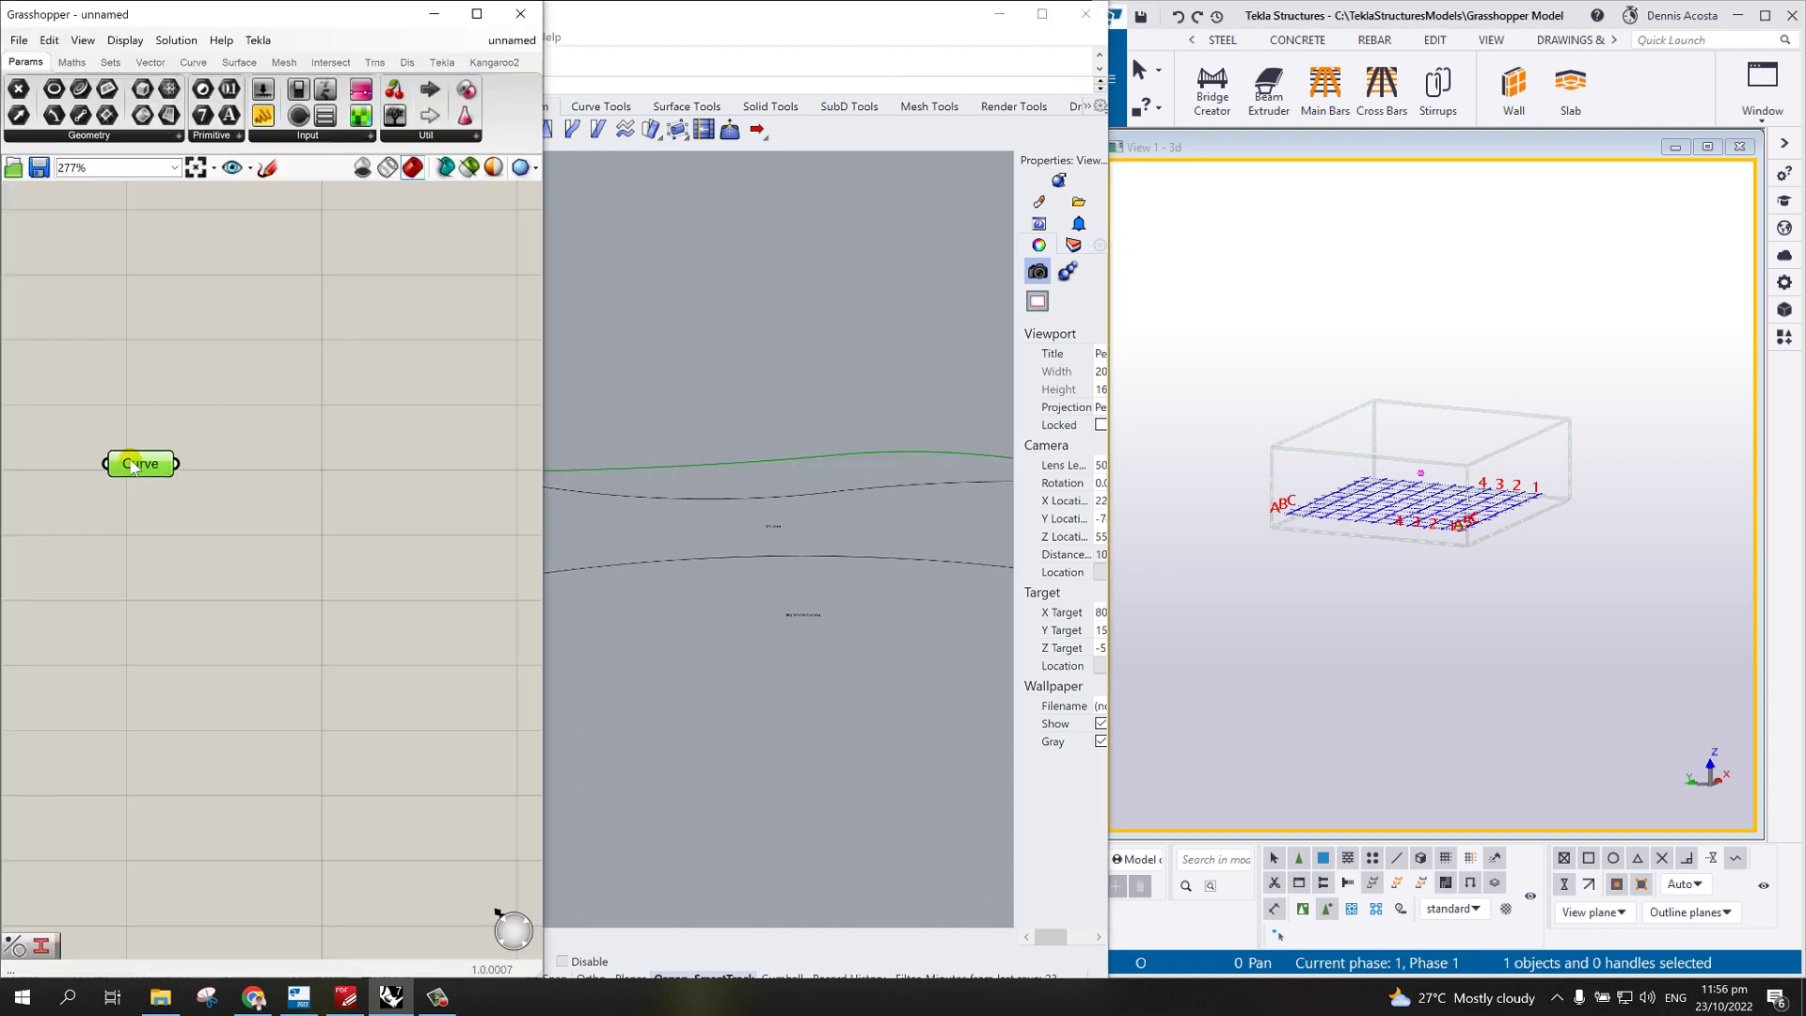
# - Place a Tekla Construction Object component from the Tekla tab beside the Curve parameter
pyautogui.click(439, 64)
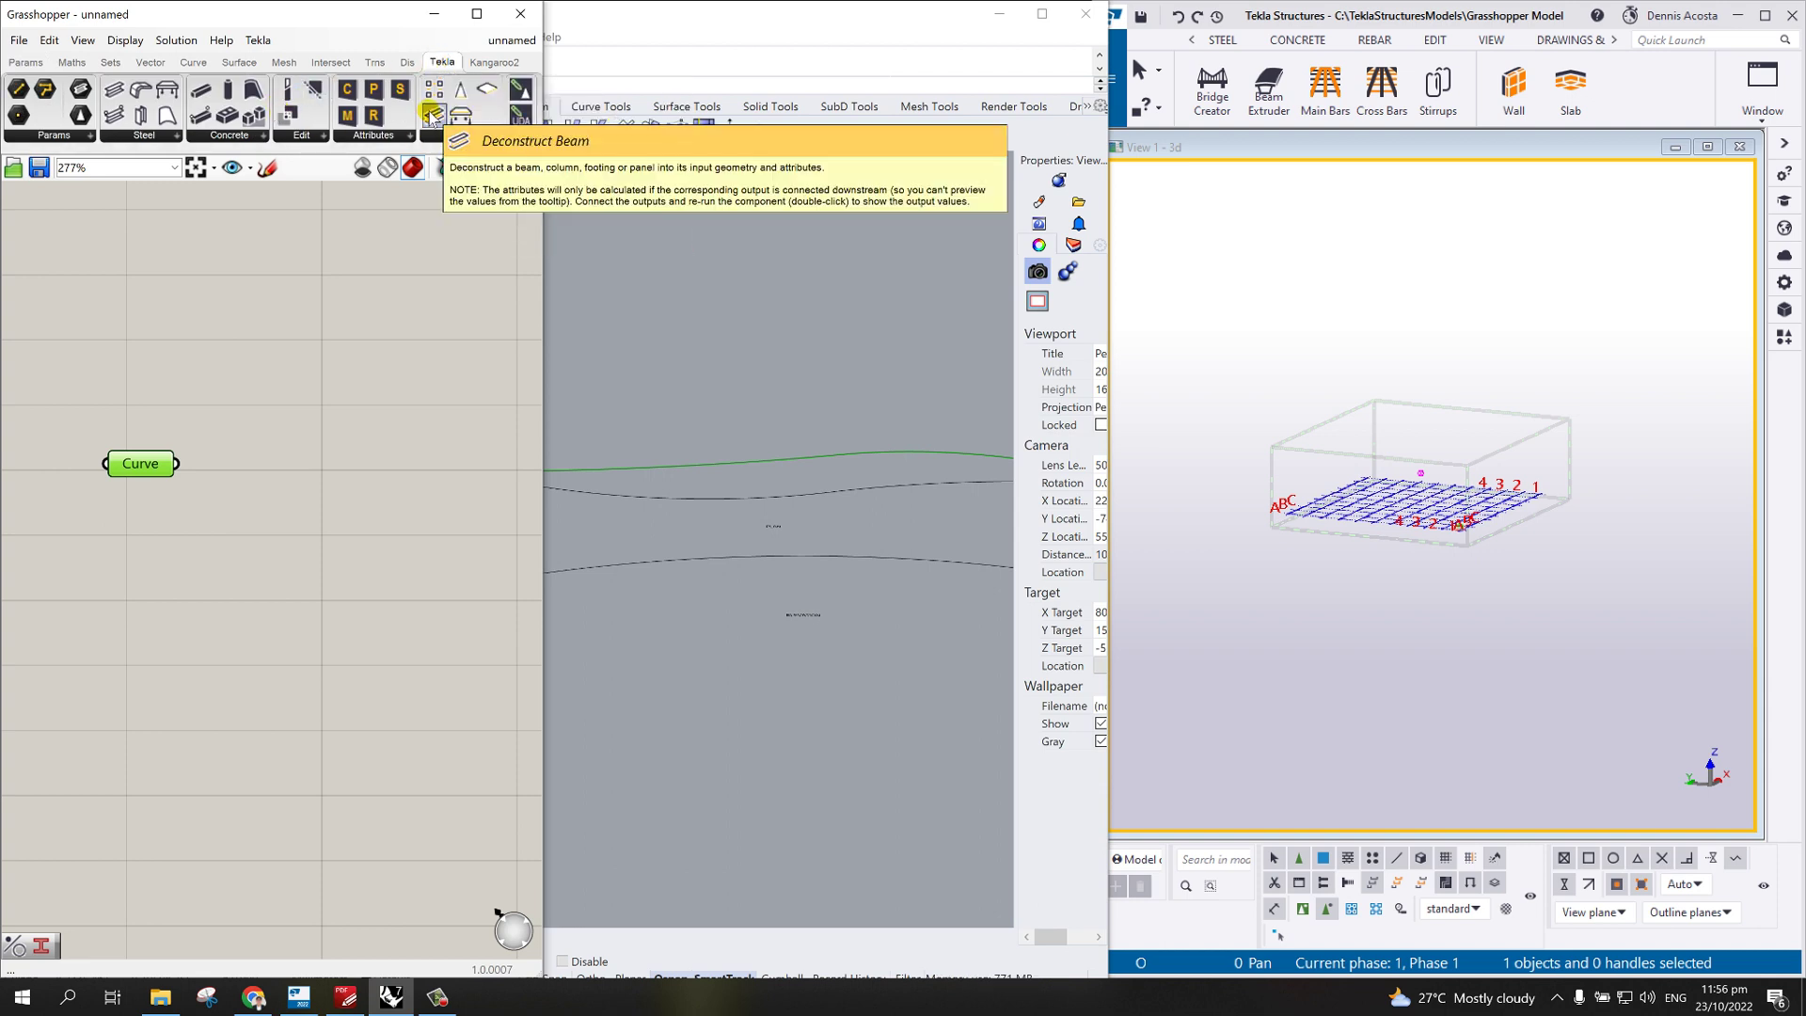
pyautogui.click(415, 302)
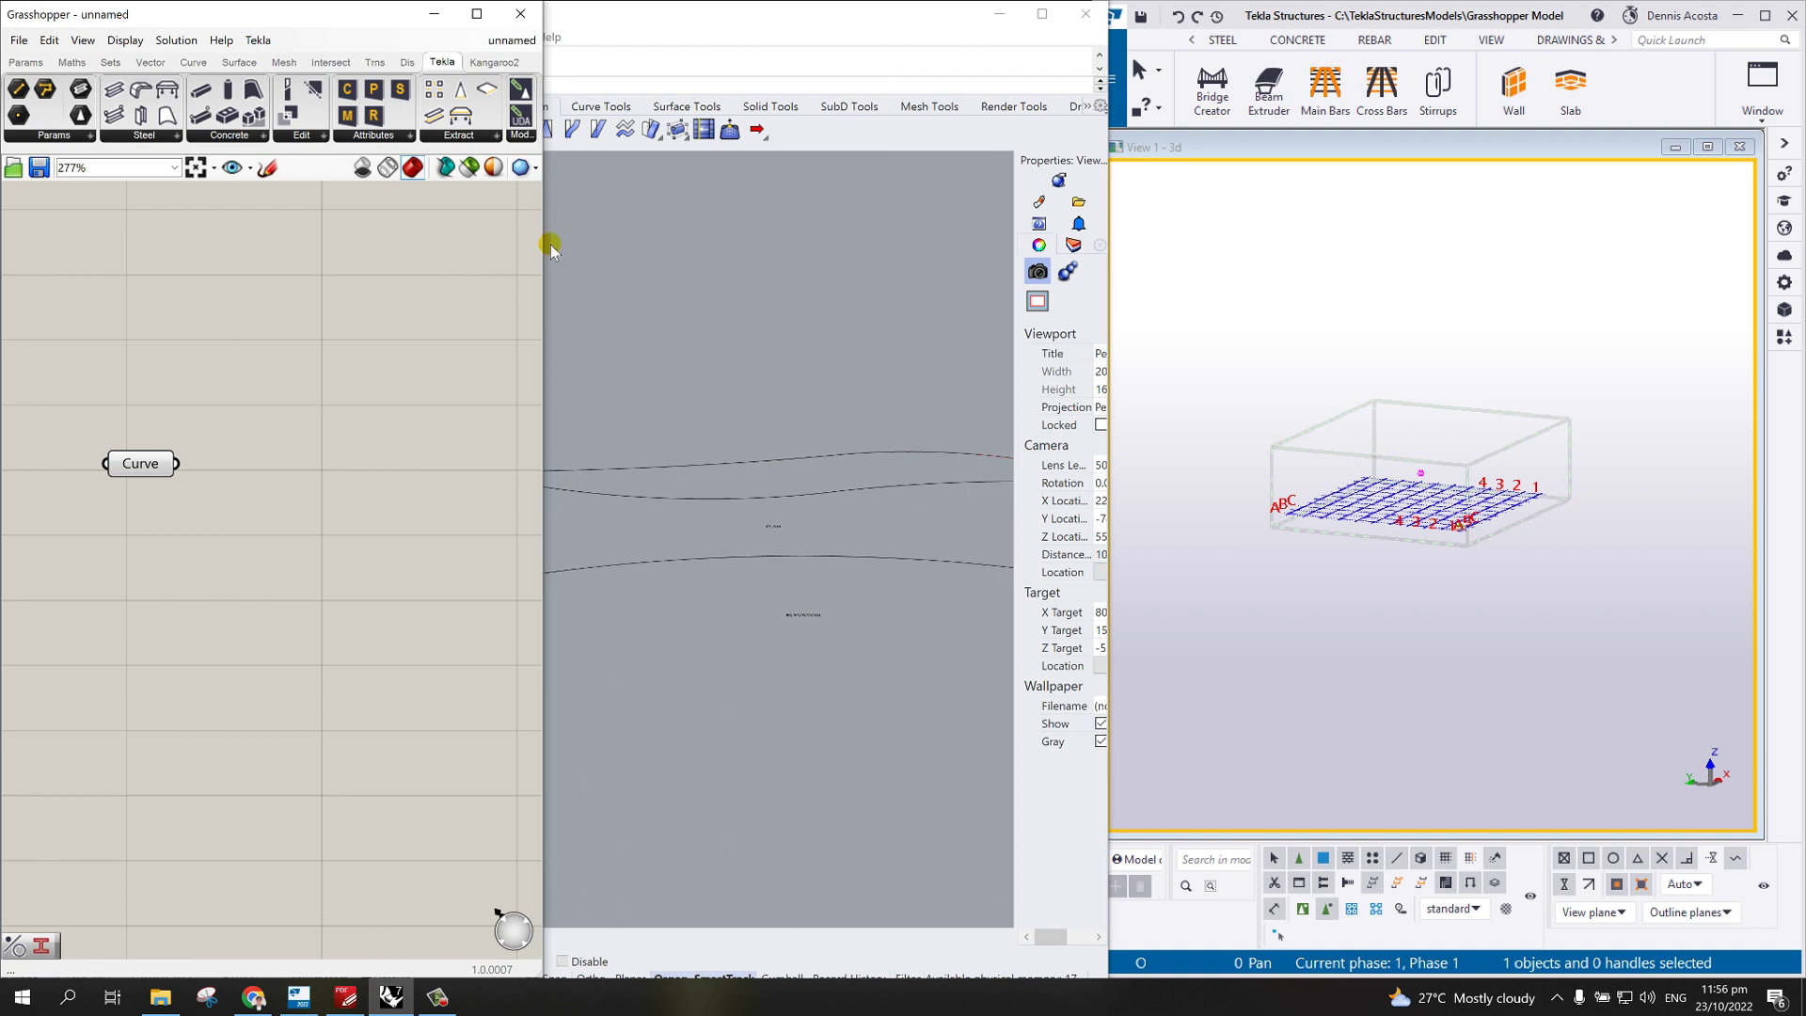
pyautogui.moveTo(545, 246); pyautogui.dragTo(786, 256)
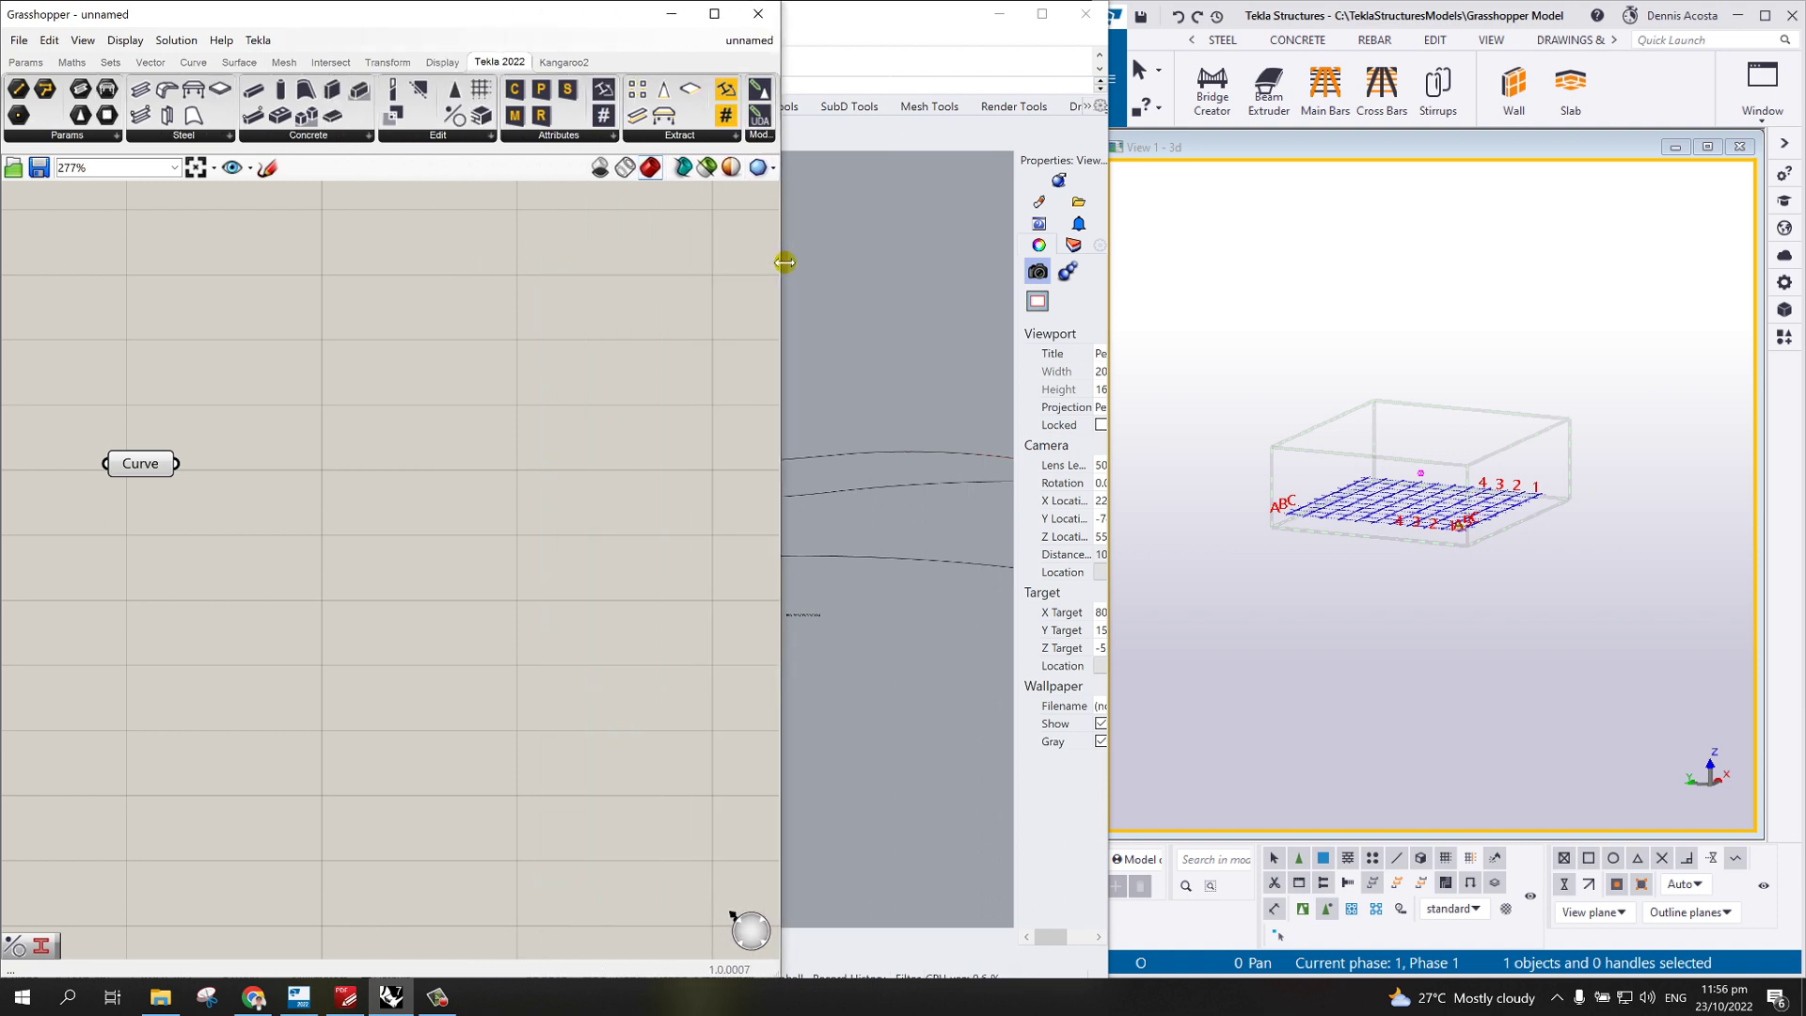
pyautogui.moveTo(438, 101); pyautogui.dragTo(394, 455)
pyautogui.moveTo(784, 490)
pyautogui.mouseDown()
pyautogui.moveTo(669, 476)
pyautogui.moveTo(846, 471)
pyautogui.moveTo(786, 461)
pyautogui.mouseUp()
# - Widen the Tekla window and rearrange the Construction Object and Curve components on the canvas
pyautogui.click(1149, 263)
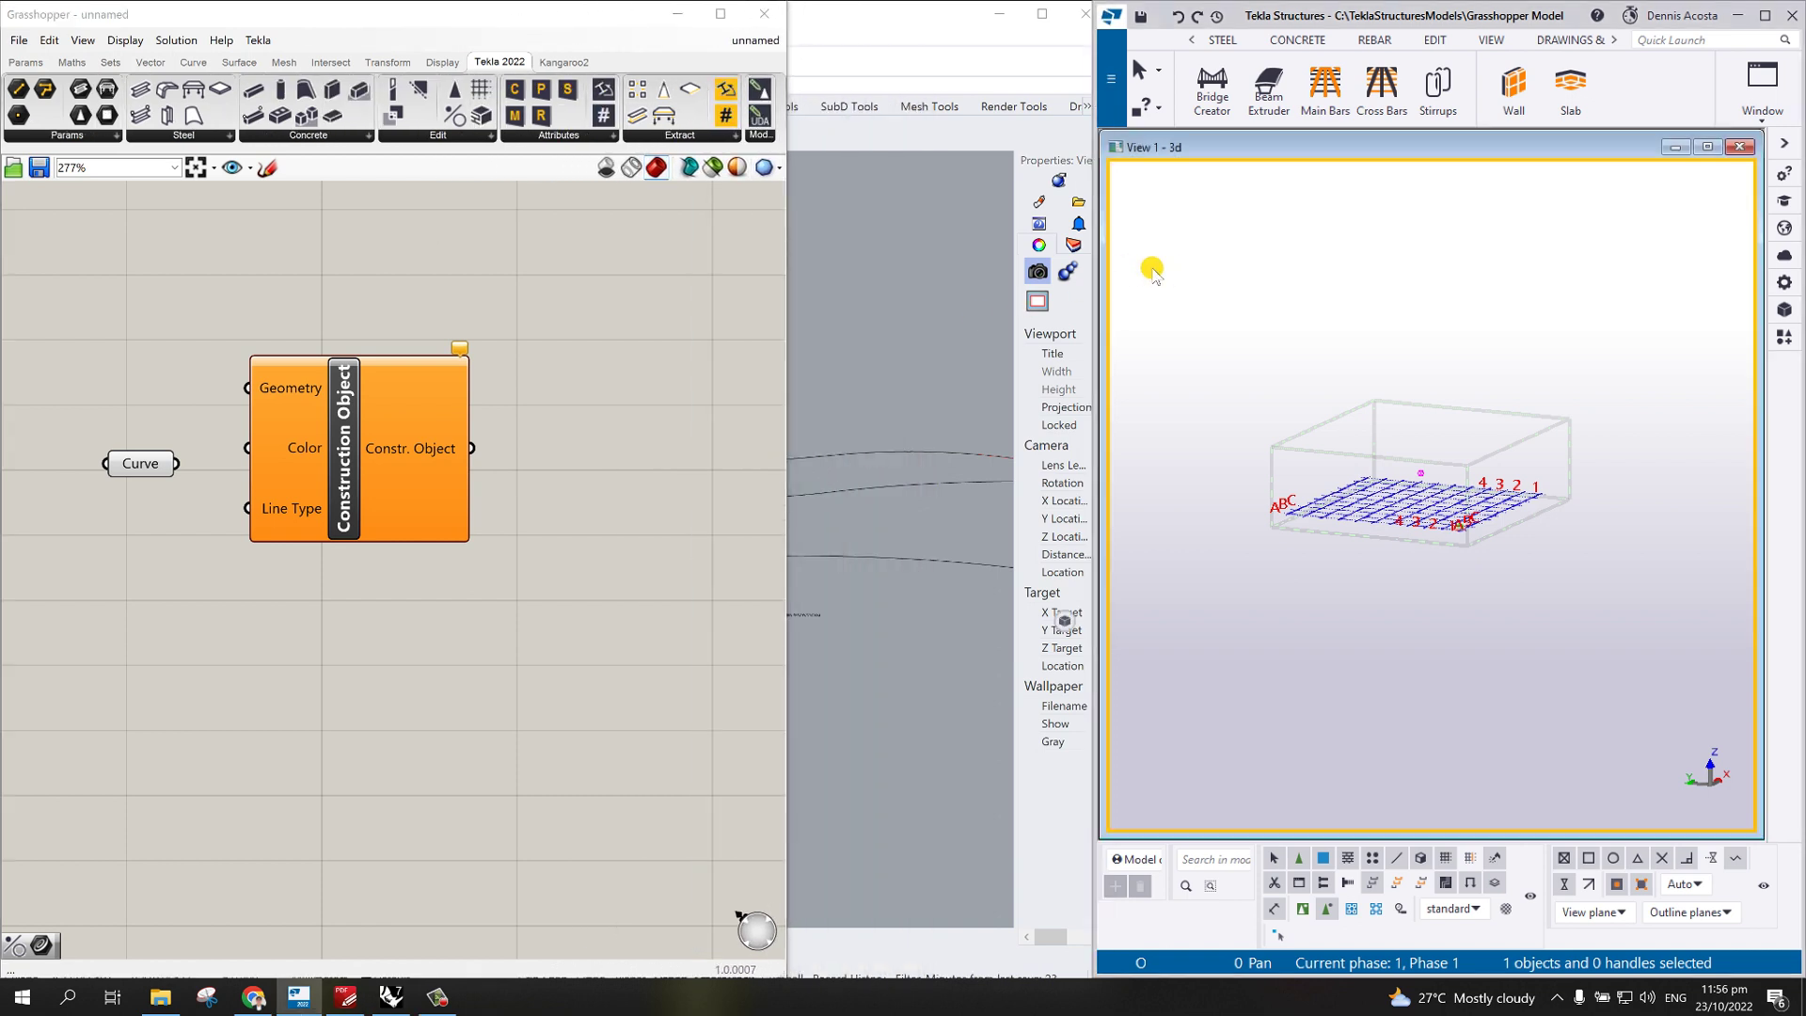
pyautogui.moveTo(1095, 332); pyautogui.dragTo(813, 325)
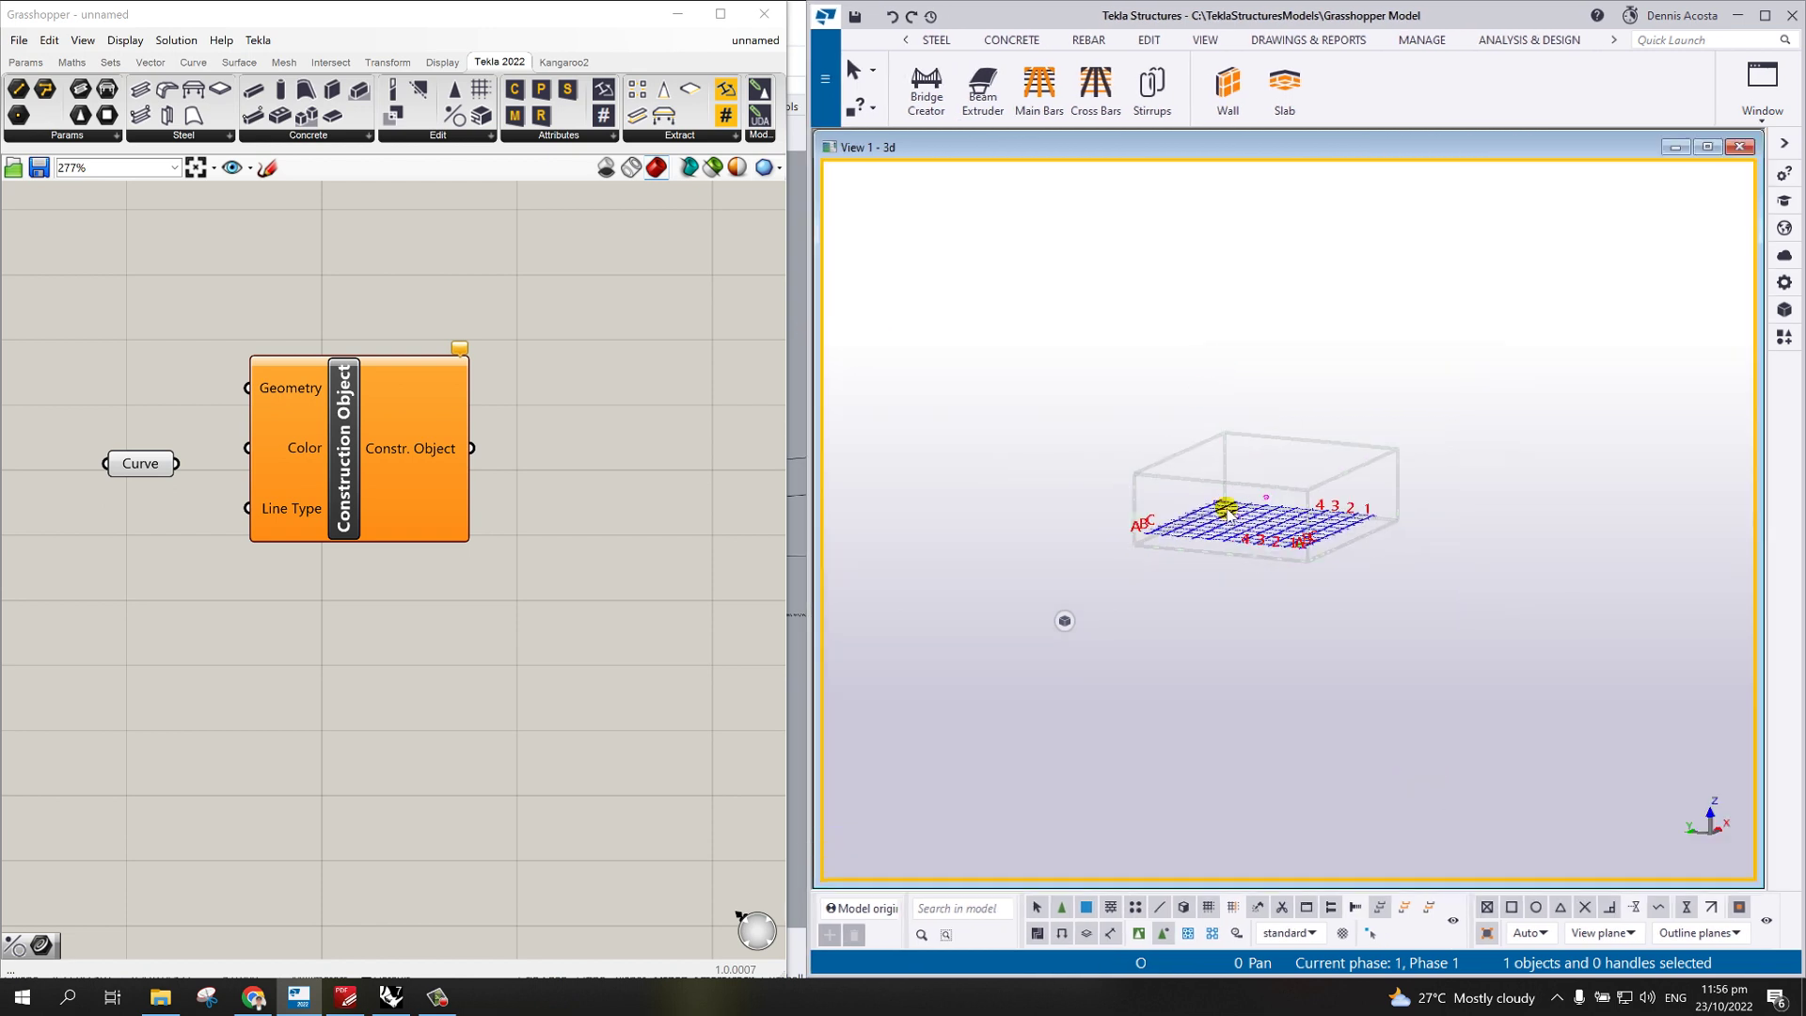
pyautogui.scroll(-2, 1221, 577)
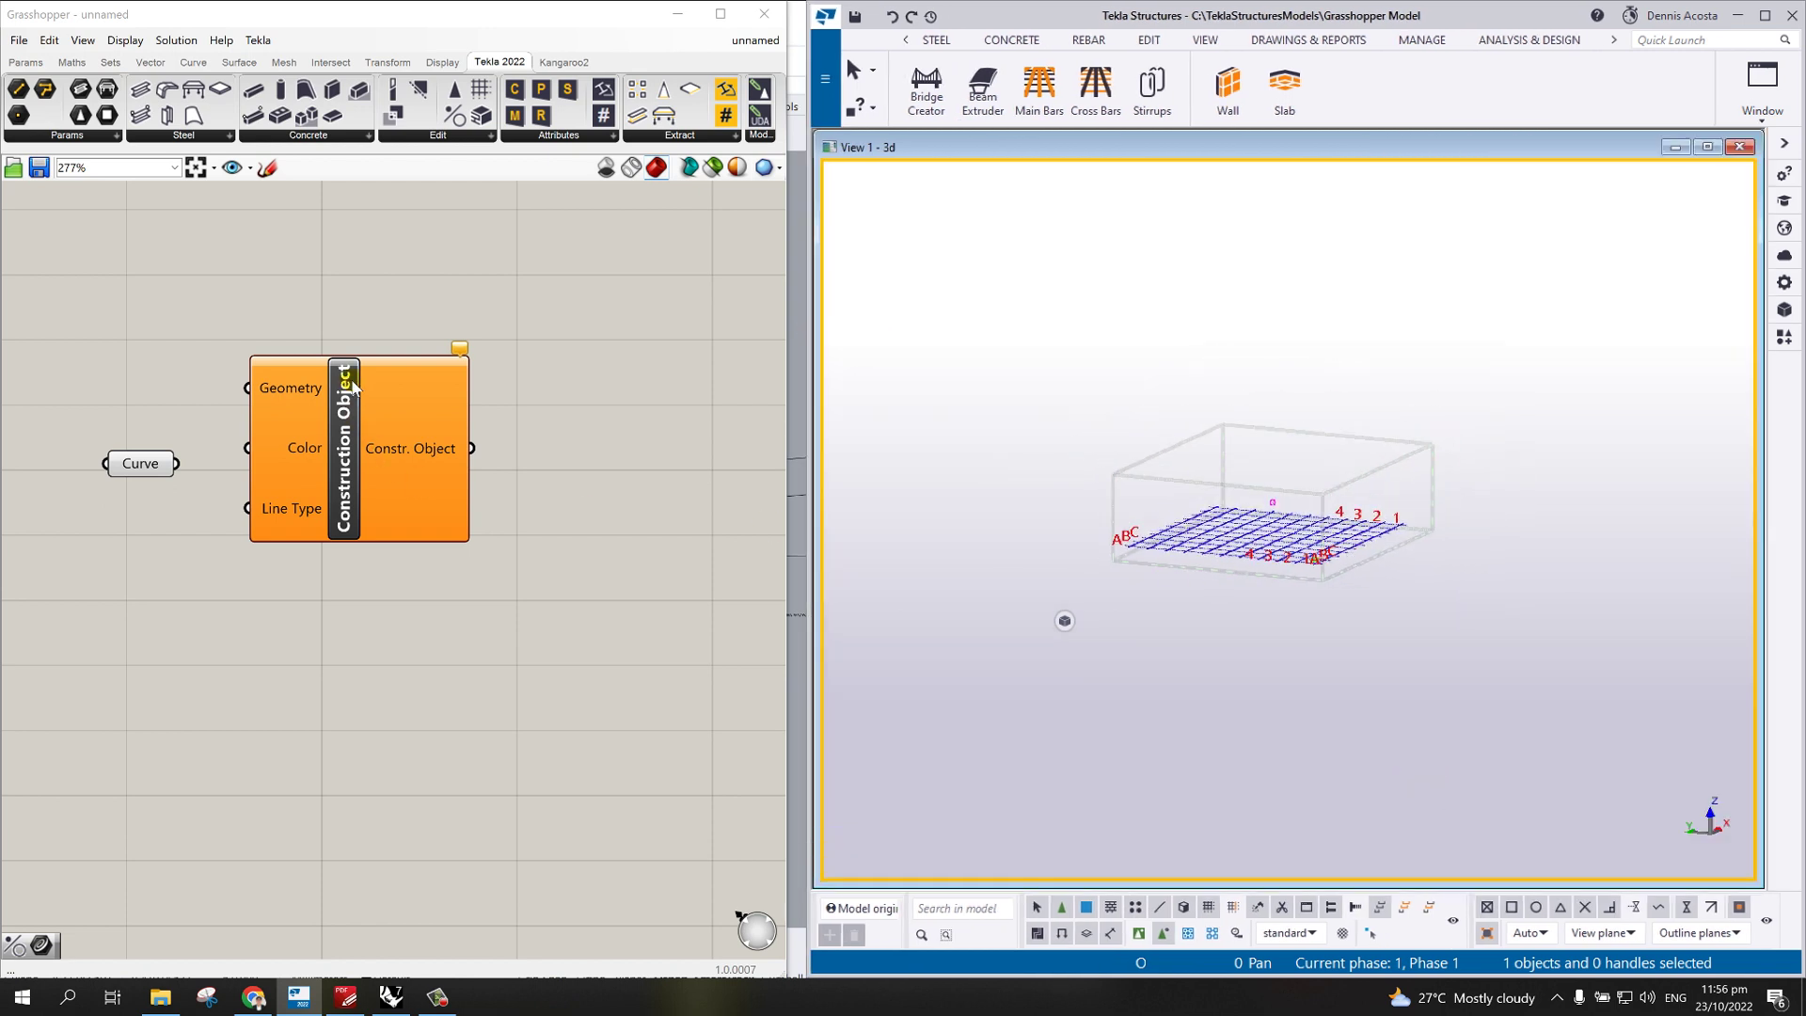
pyautogui.moveTo(353, 385); pyautogui.dragTo(529, 355)
pyautogui.moveTo(161, 472); pyautogui.dragTo(202, 420)
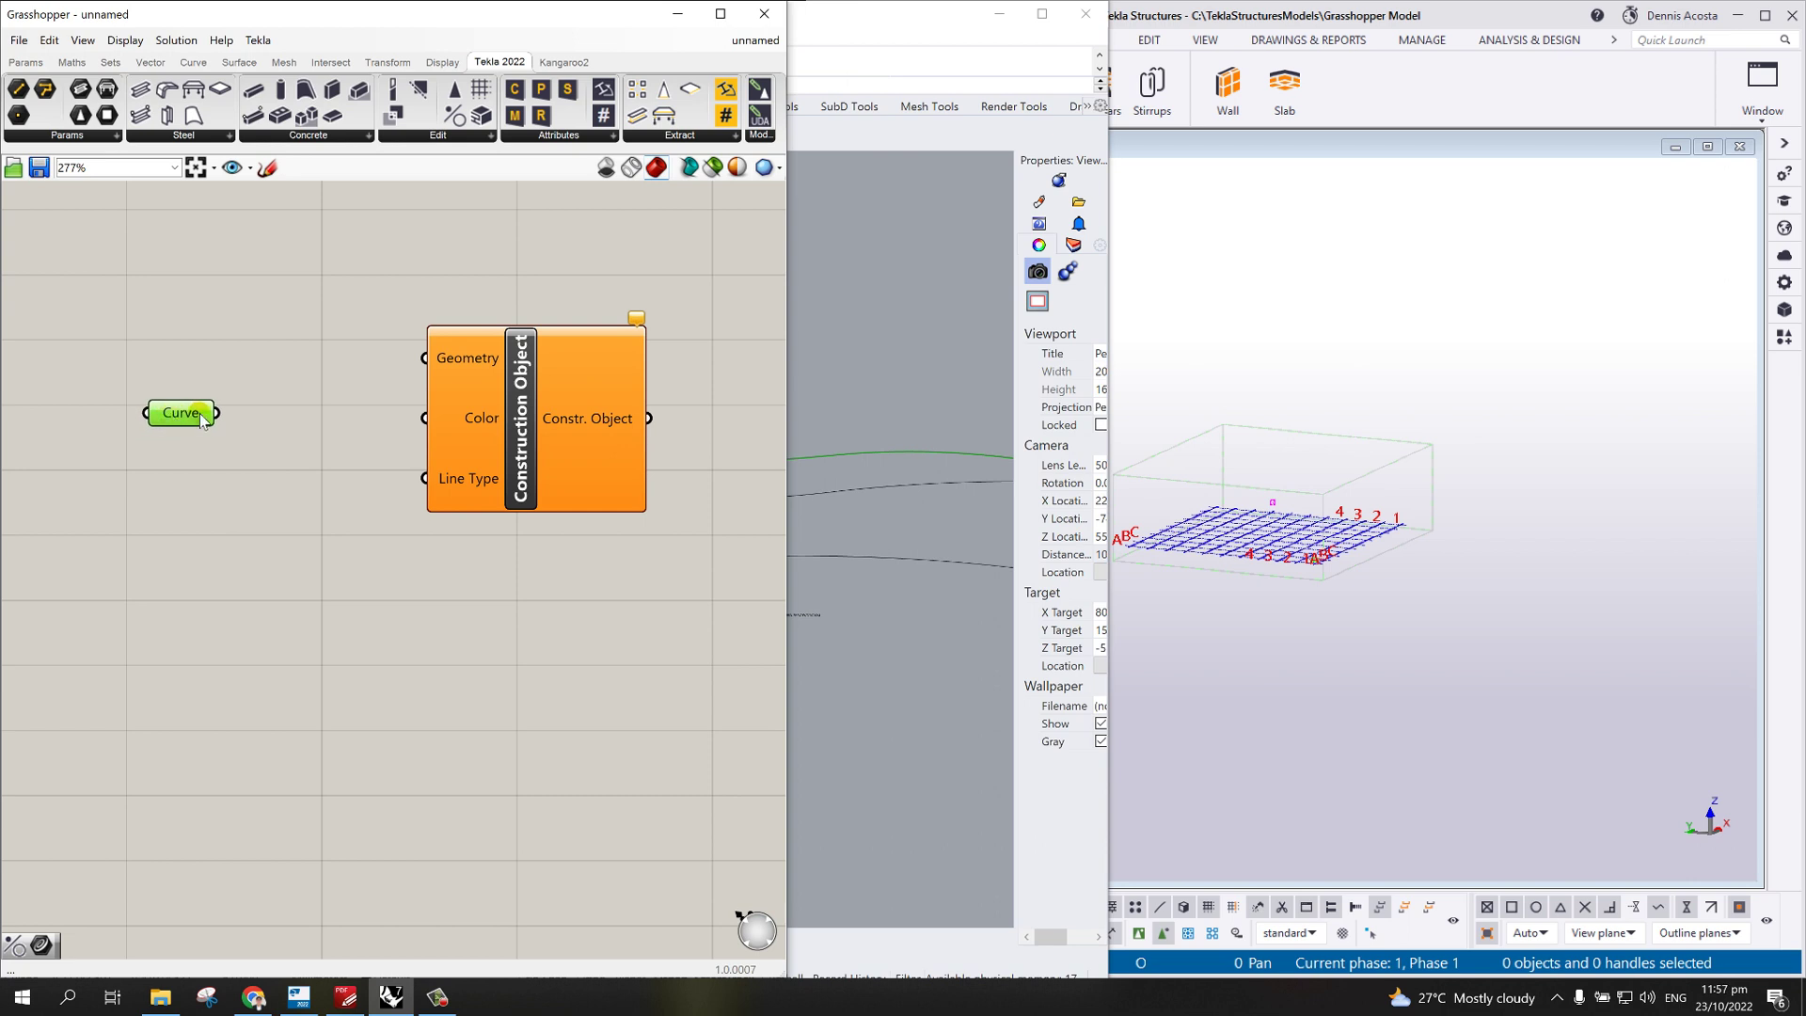
pyautogui.click(274, 561)
# - Add a Number Slider of 10 wired to Color, and wire Curve into Geometry
pyautogui.doubleClick(278, 562)
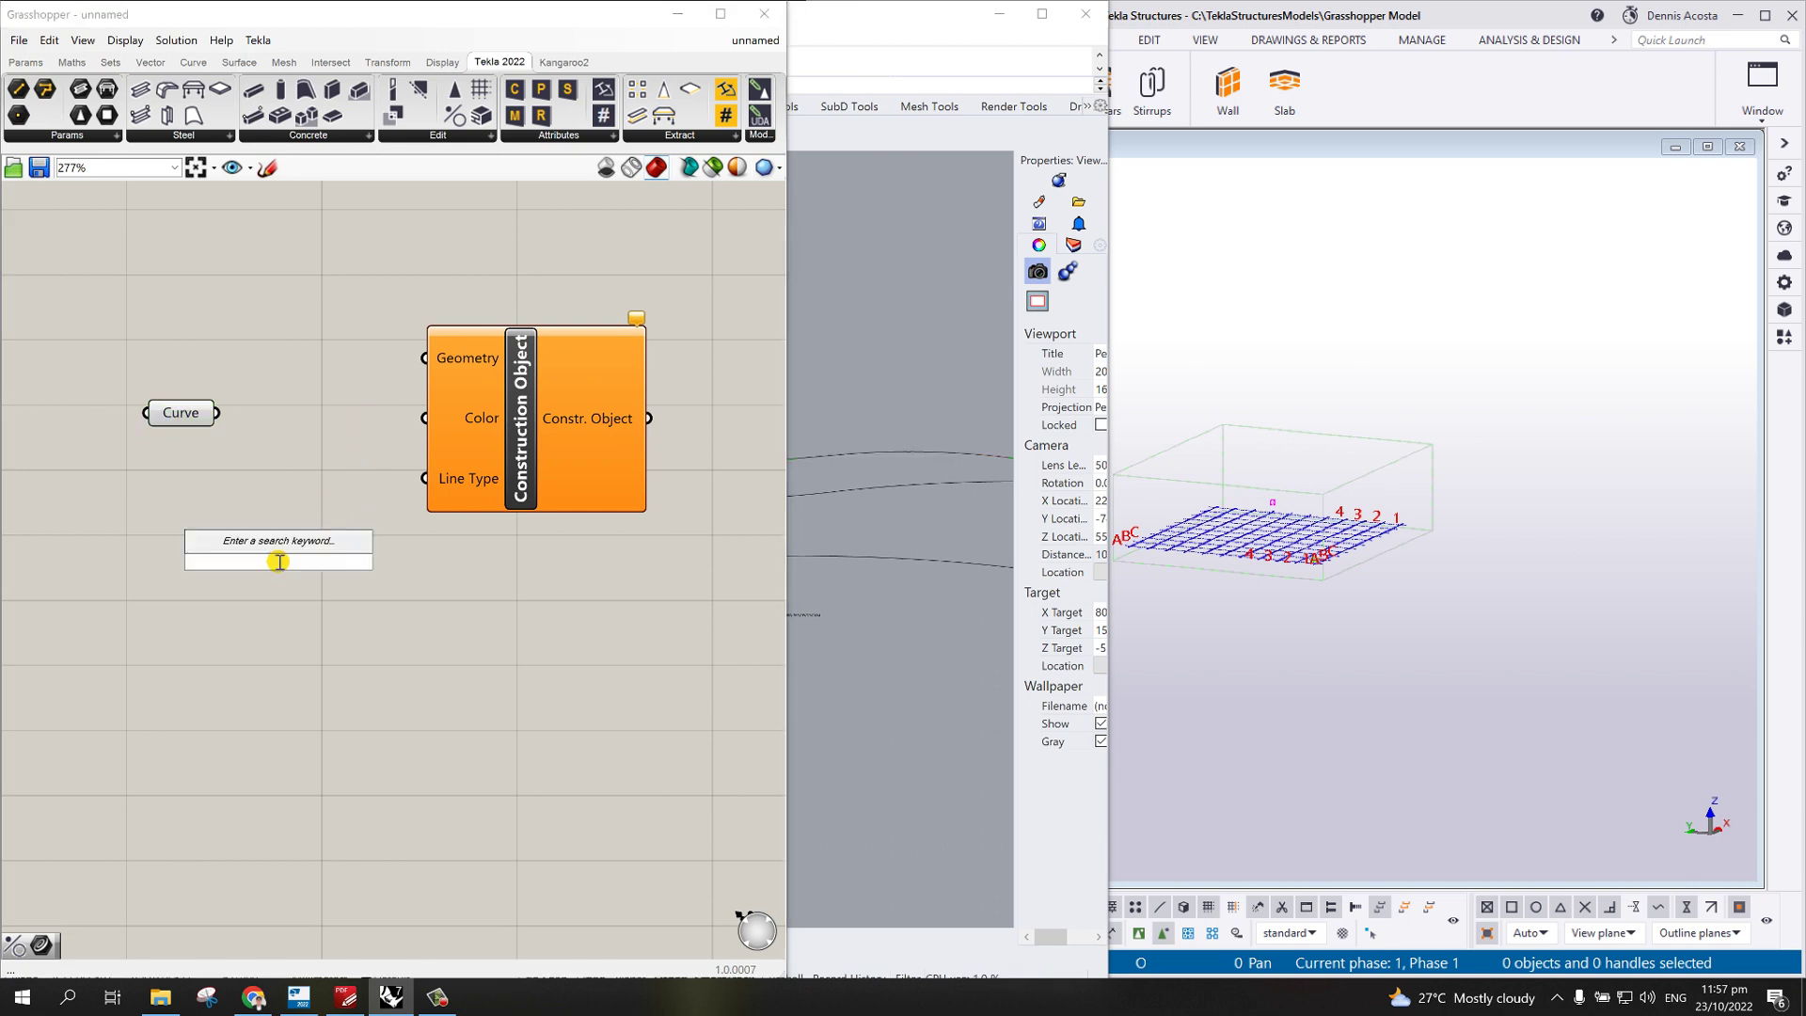
pyautogui.write('10')
pyautogui.press('Return')
pyautogui.moveTo(266, 564); pyautogui.dragTo(141, 578)
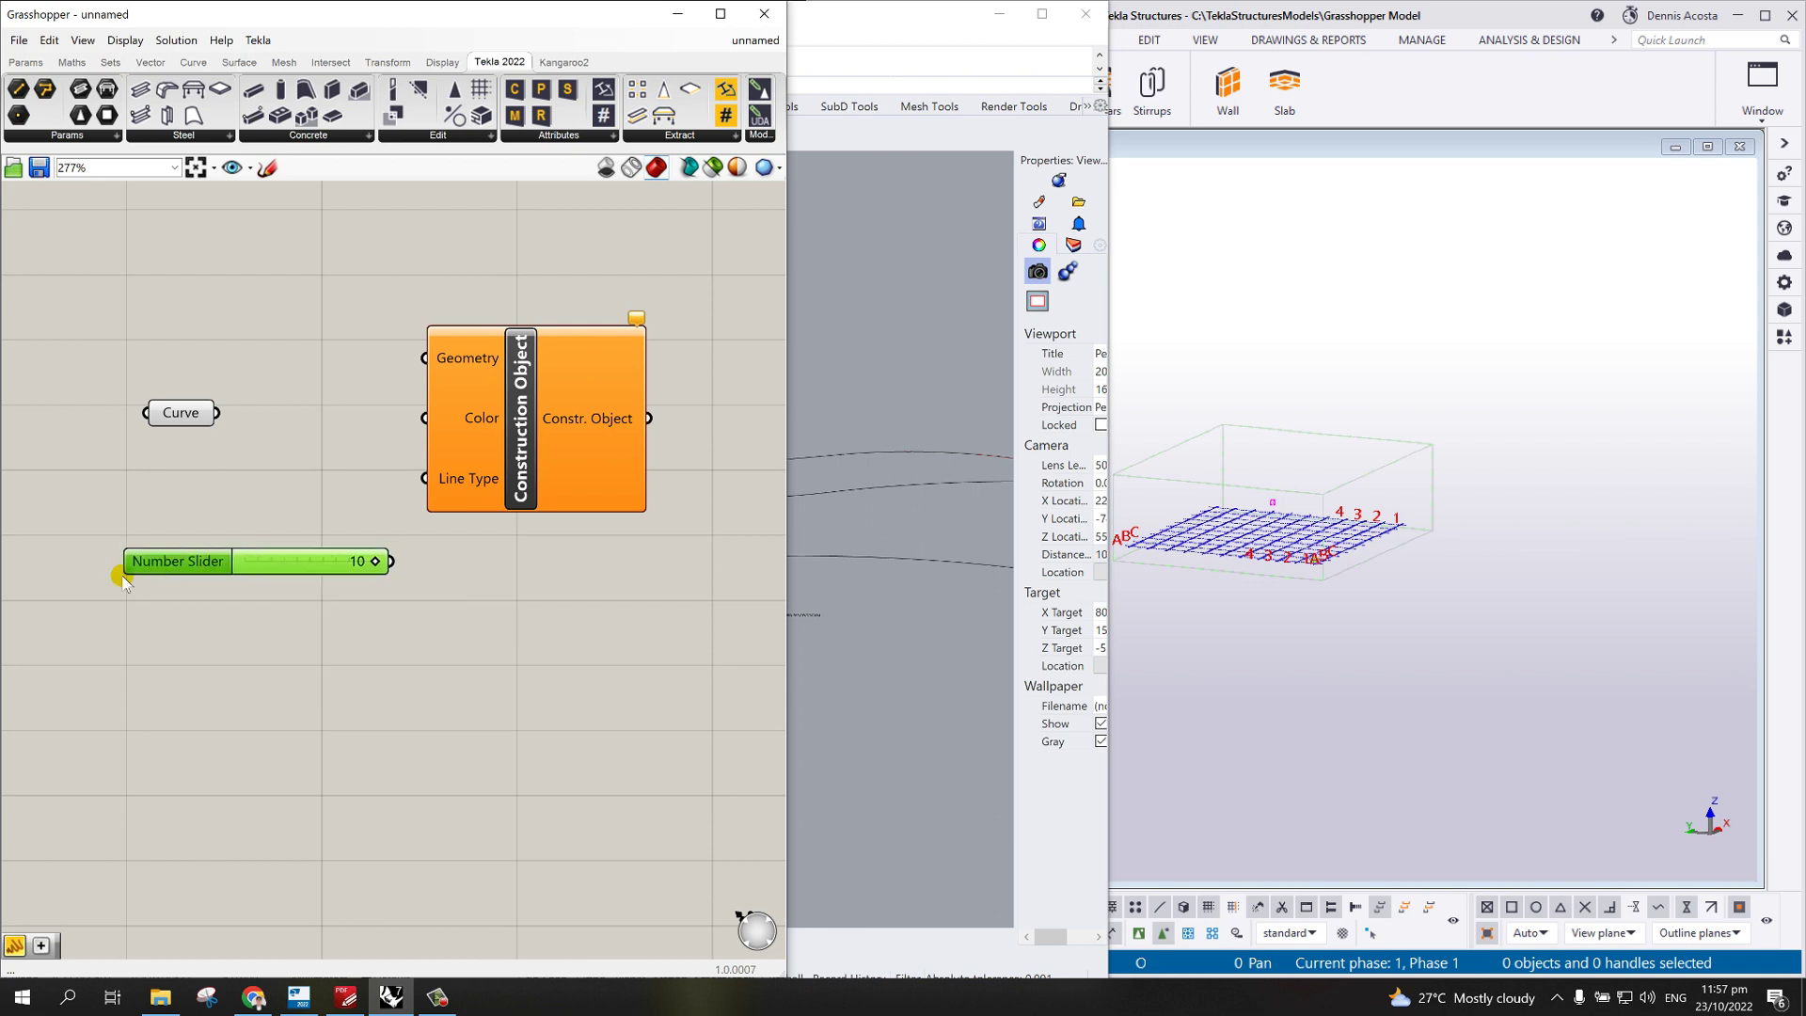
pyautogui.moveTo(287, 574); pyautogui.dragTo(416, 423)
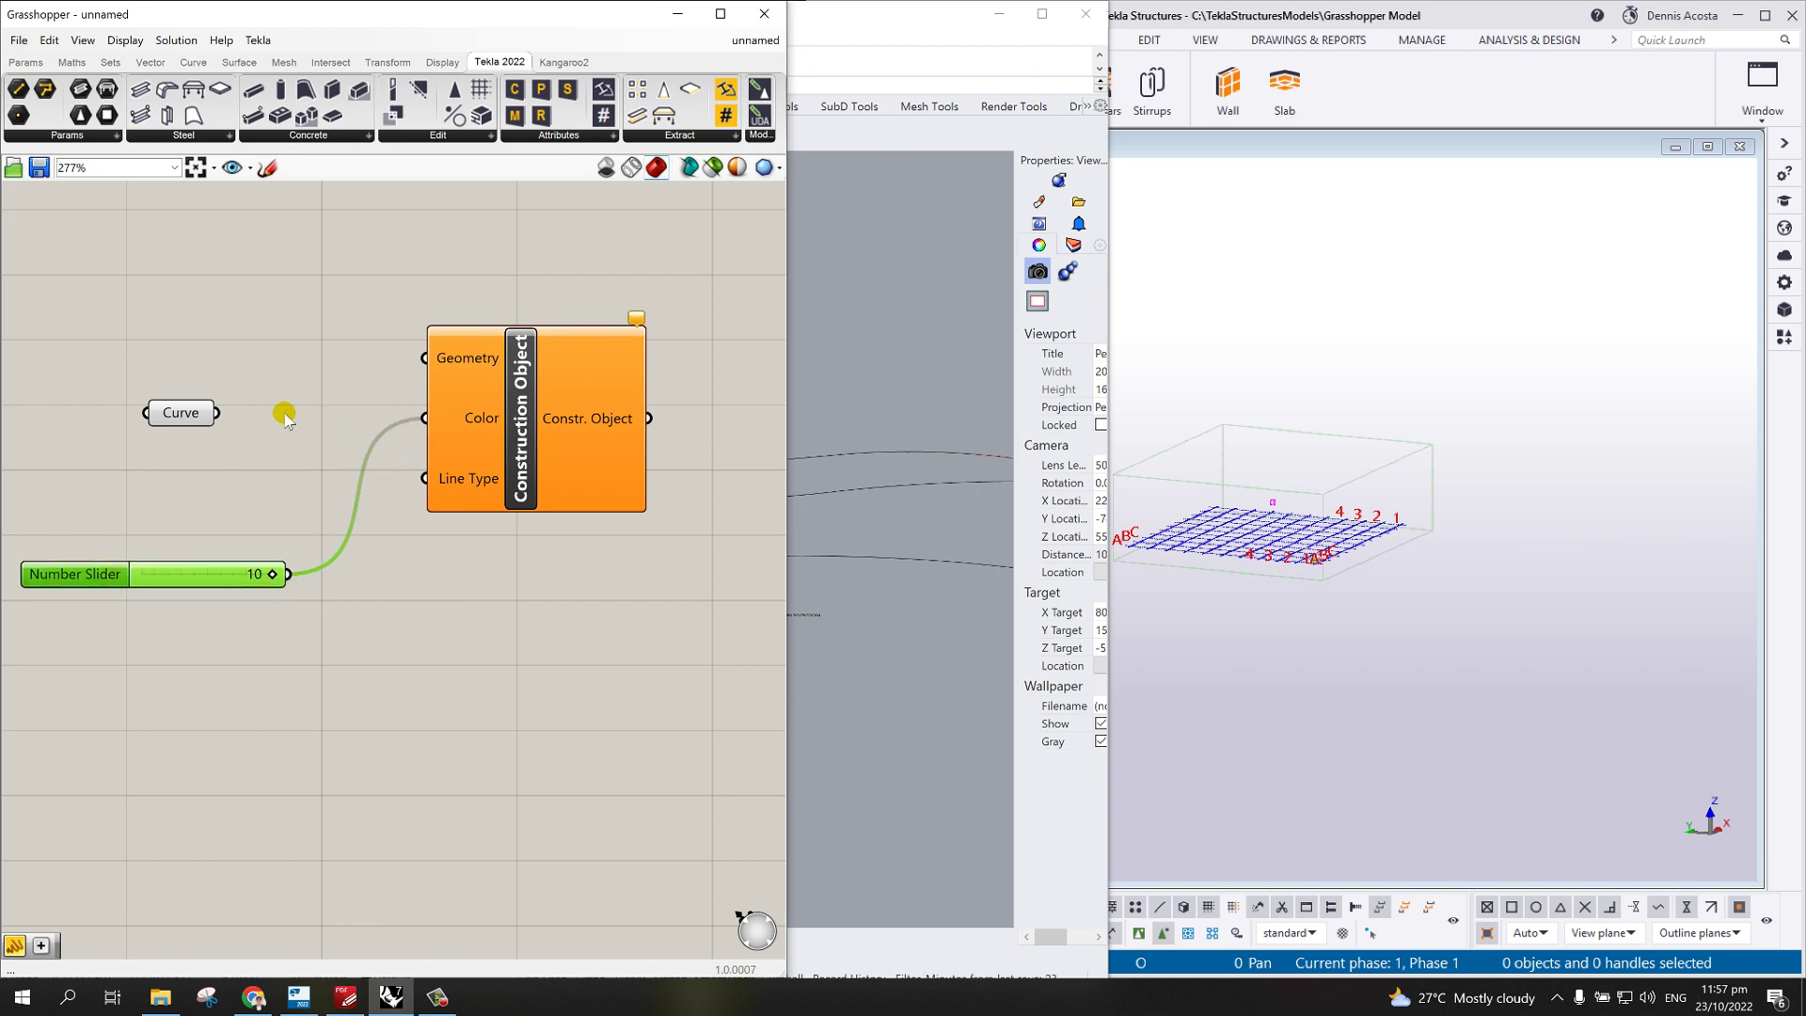
pyautogui.moveTo(217, 412); pyautogui.dragTo(422, 355)
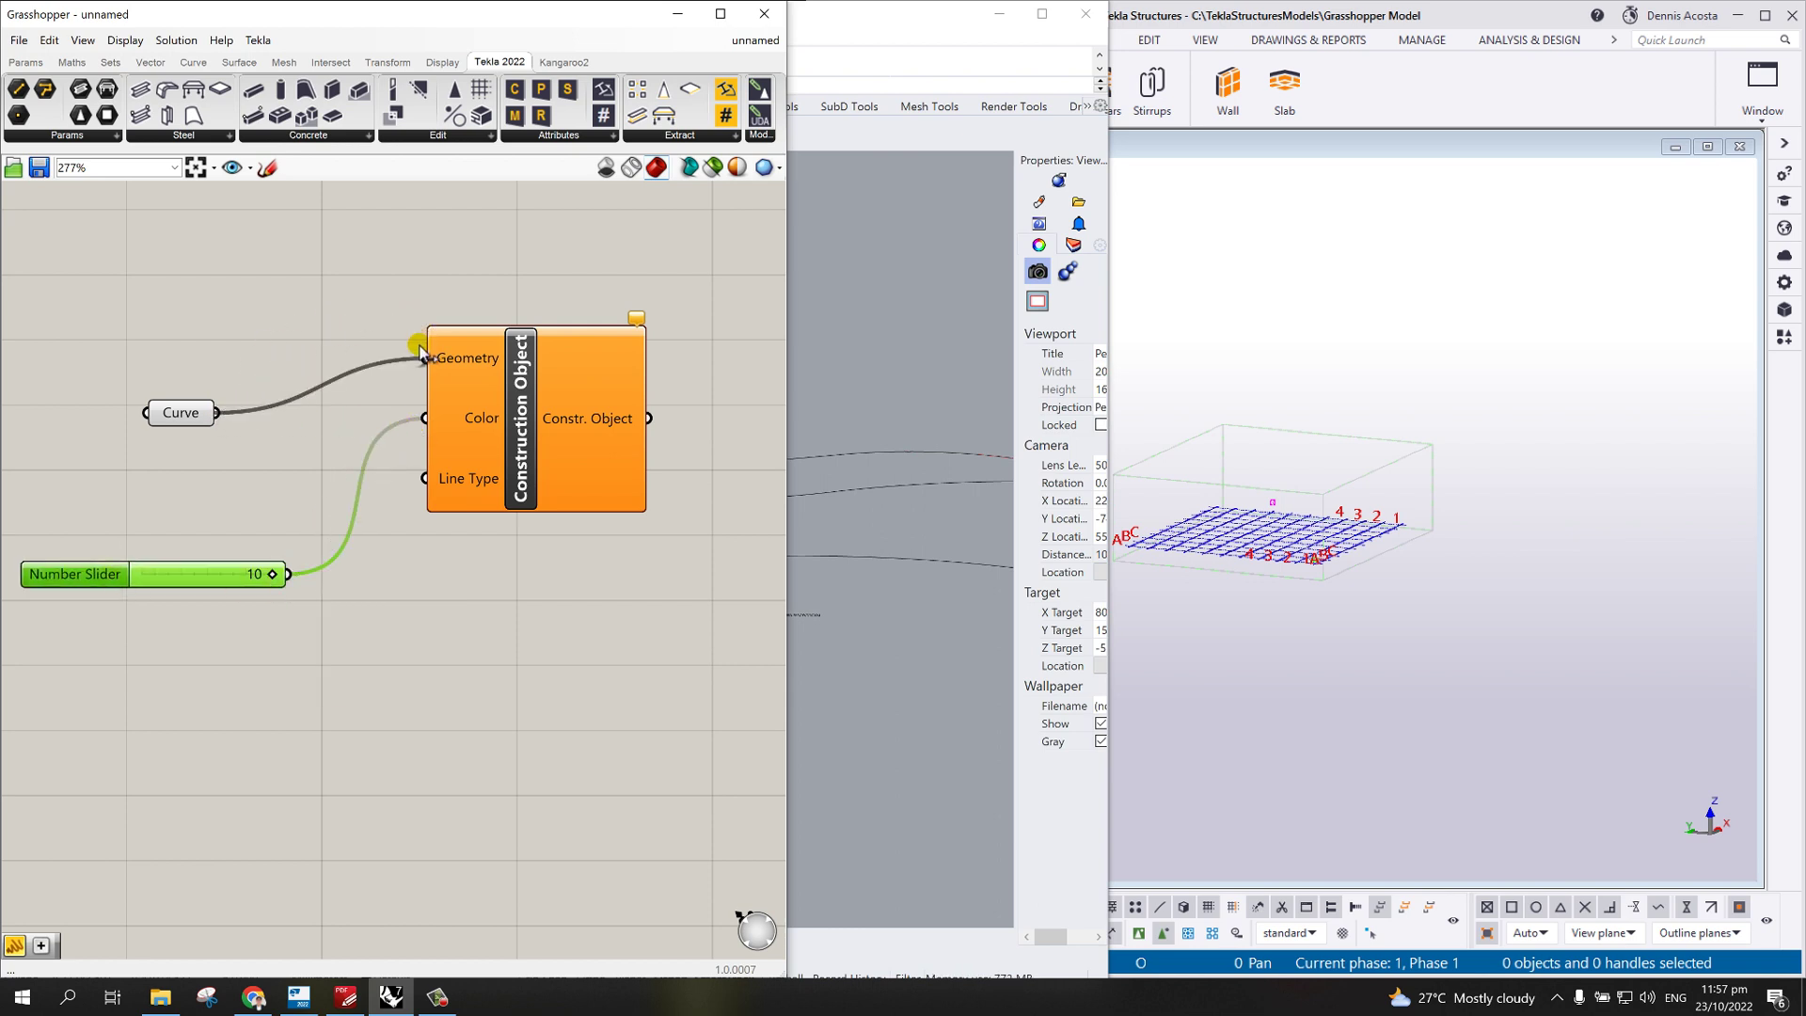
# - Orbit Tekla's 3D view to a lower, flatter view of the grid
pyautogui.scroll(5, 1333, 487)
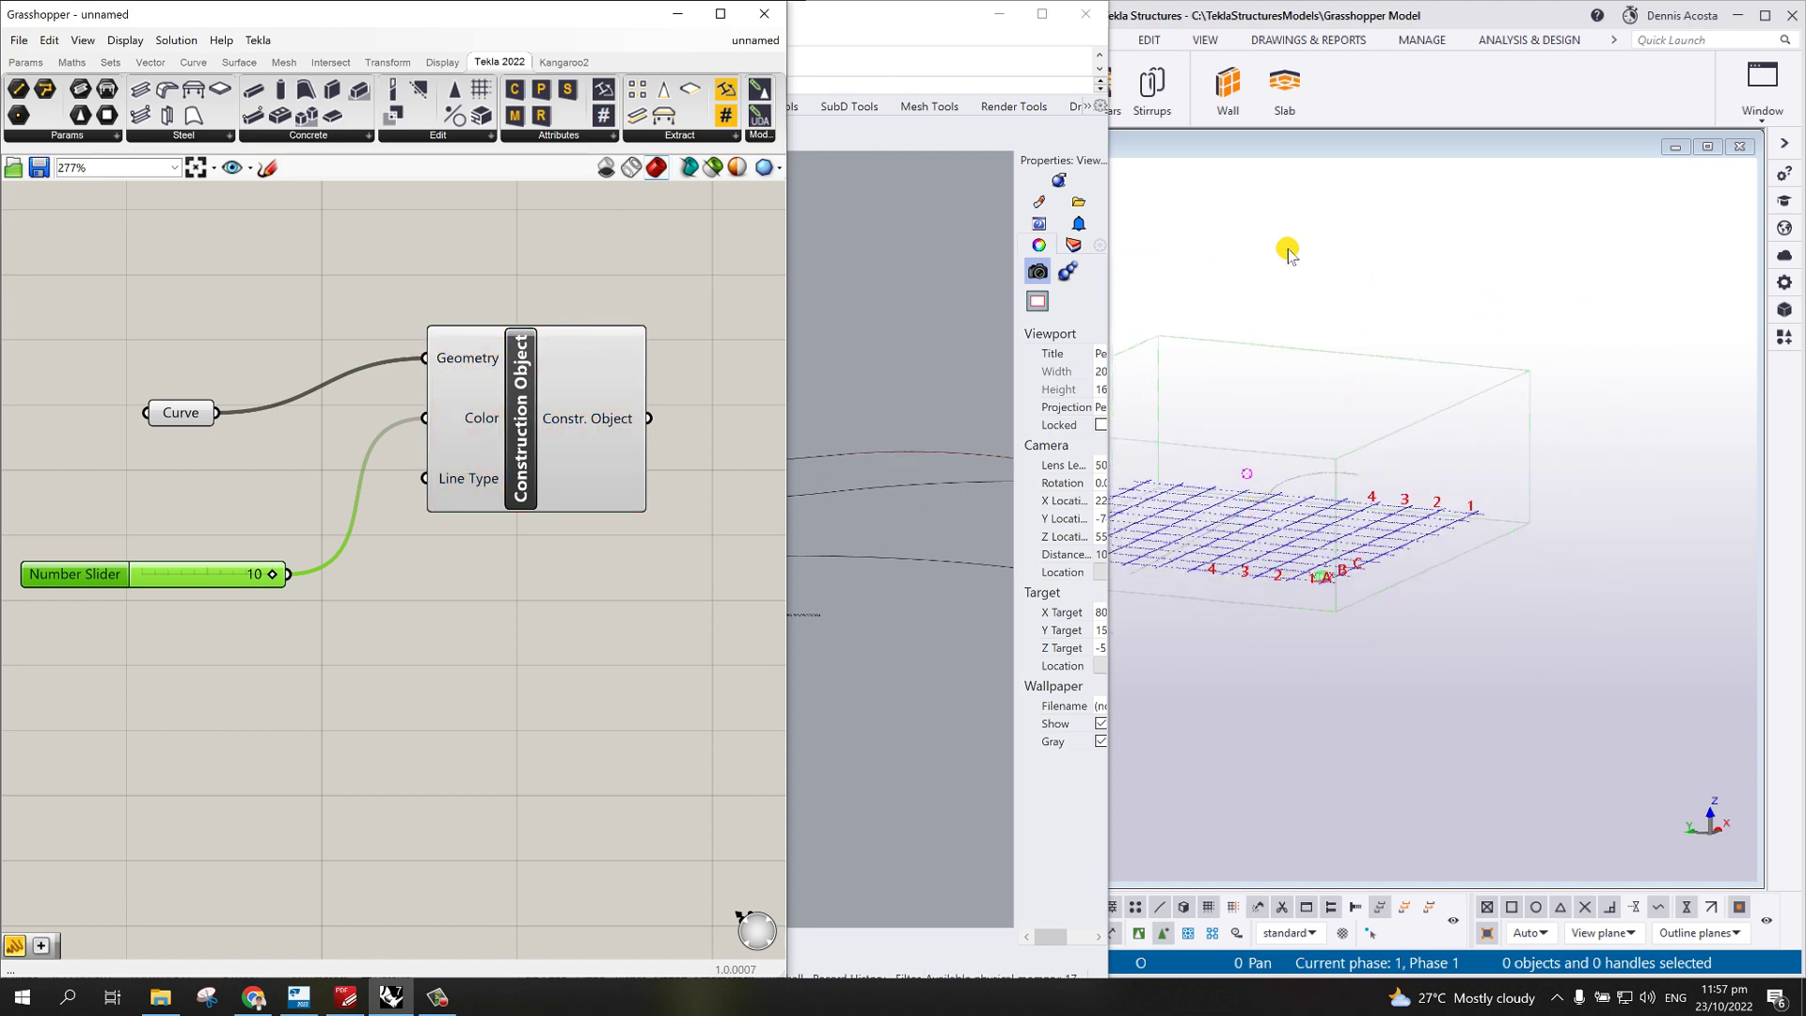
pyautogui.click(1211, 188)
pyautogui.keyDown('ctrl'); pyautogui.moveTo(1302, 458); pyautogui.dragTo(1354, 404, button='middle'); pyautogui.keyUp('ctrl')
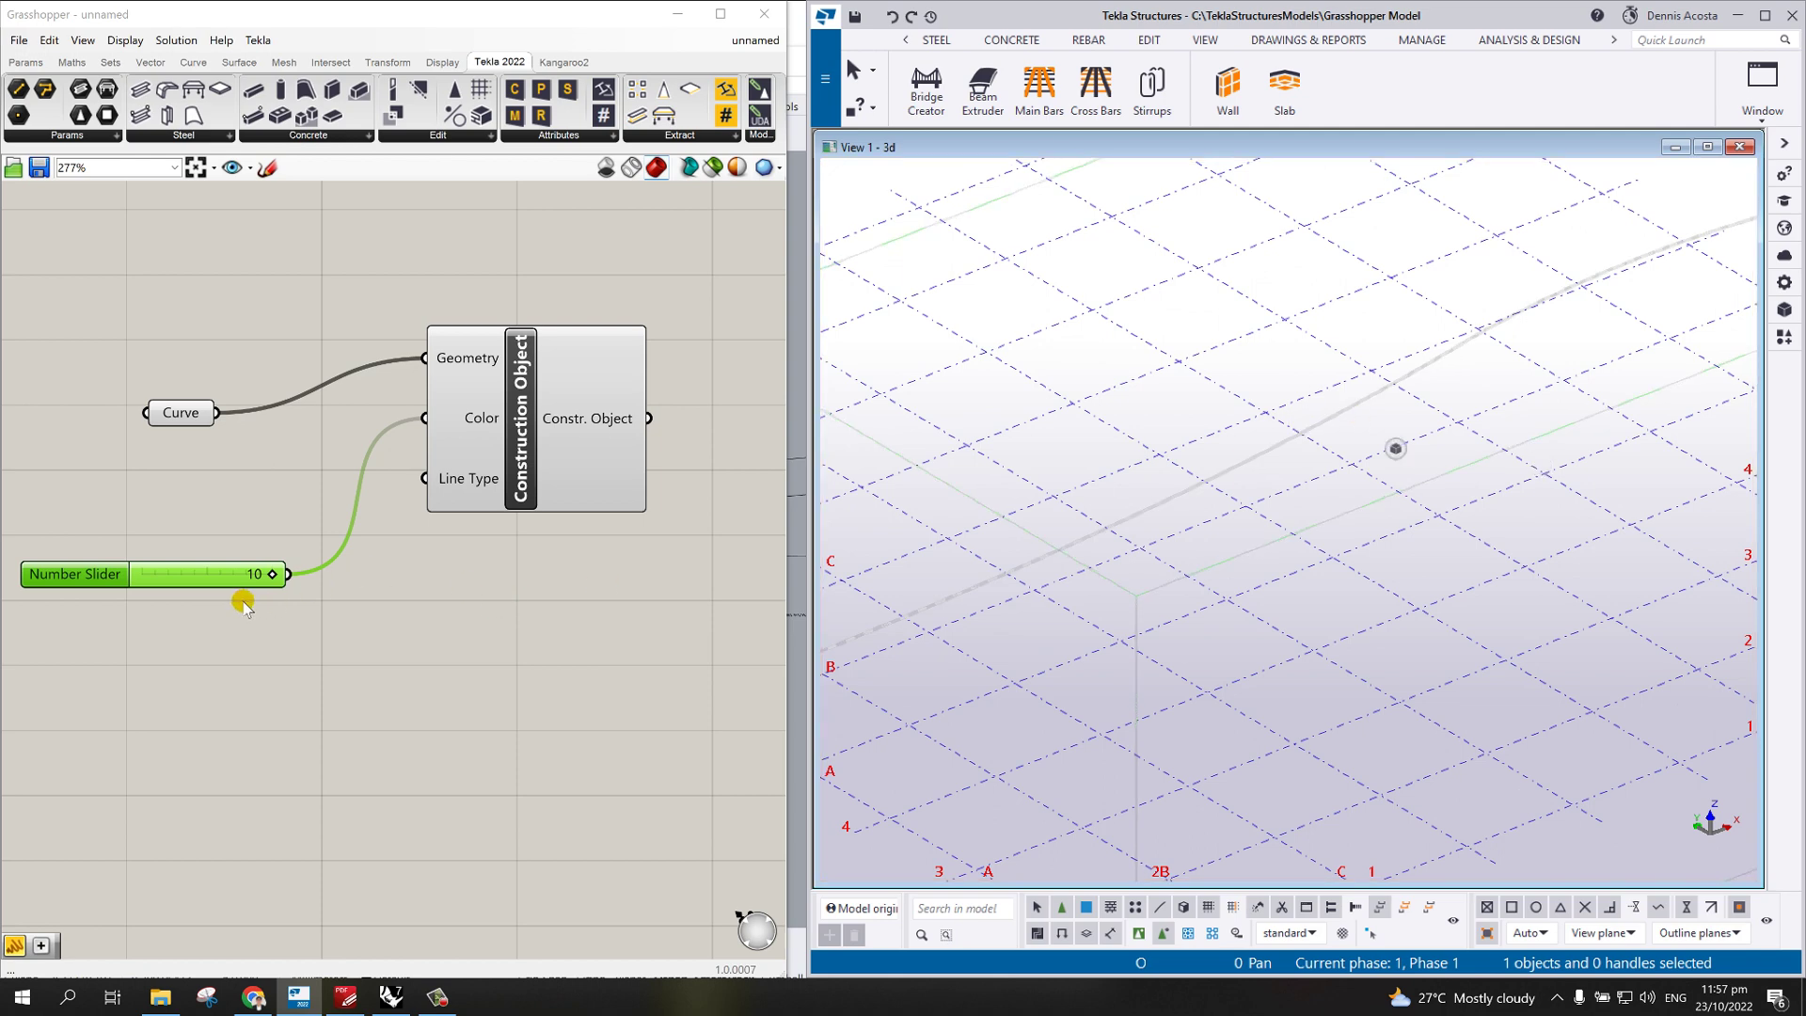
# - Lower the Number Slider to 7 to make the curve magenta, then tilt Tekla's grid view
pyautogui.click(243, 605)
pyautogui.moveTo(272, 574); pyautogui.dragTo(218, 581)
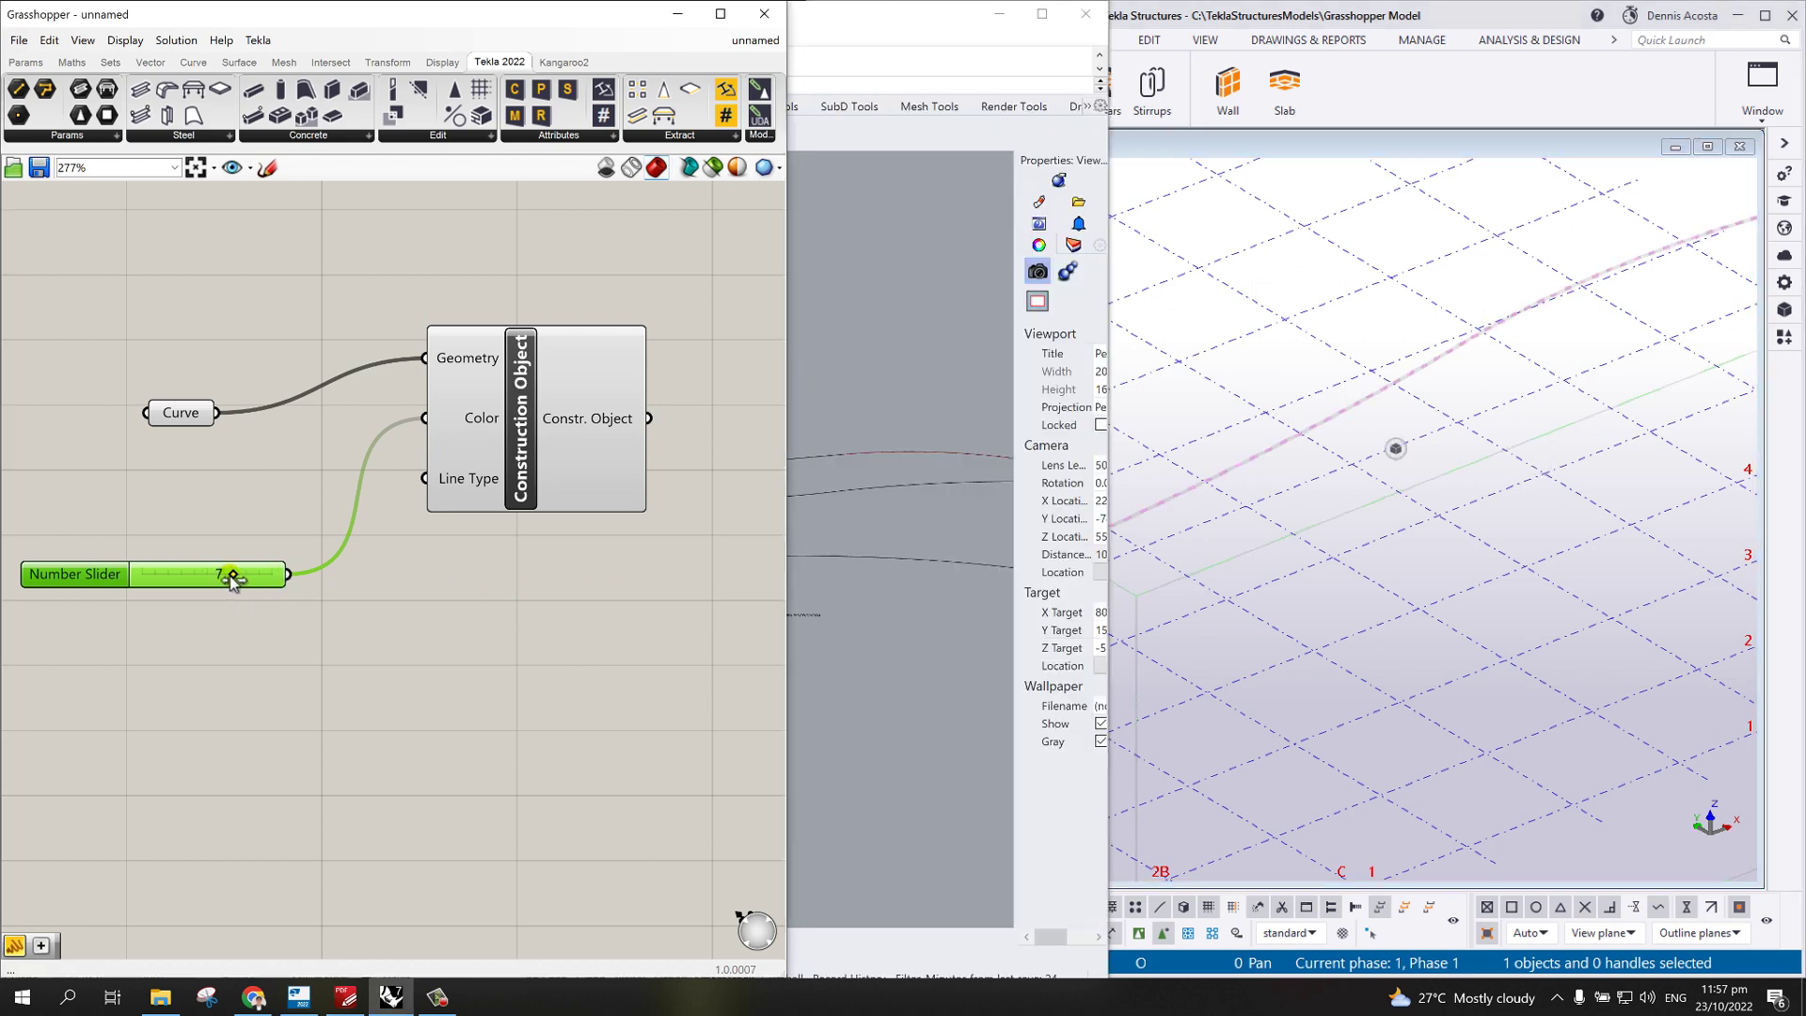
pyautogui.keyDown('ctrl'); pyautogui.moveTo(1125, 513); pyautogui.dragTo(1260, 356, button='middle'); pyautogui.keyUp('ctrl')
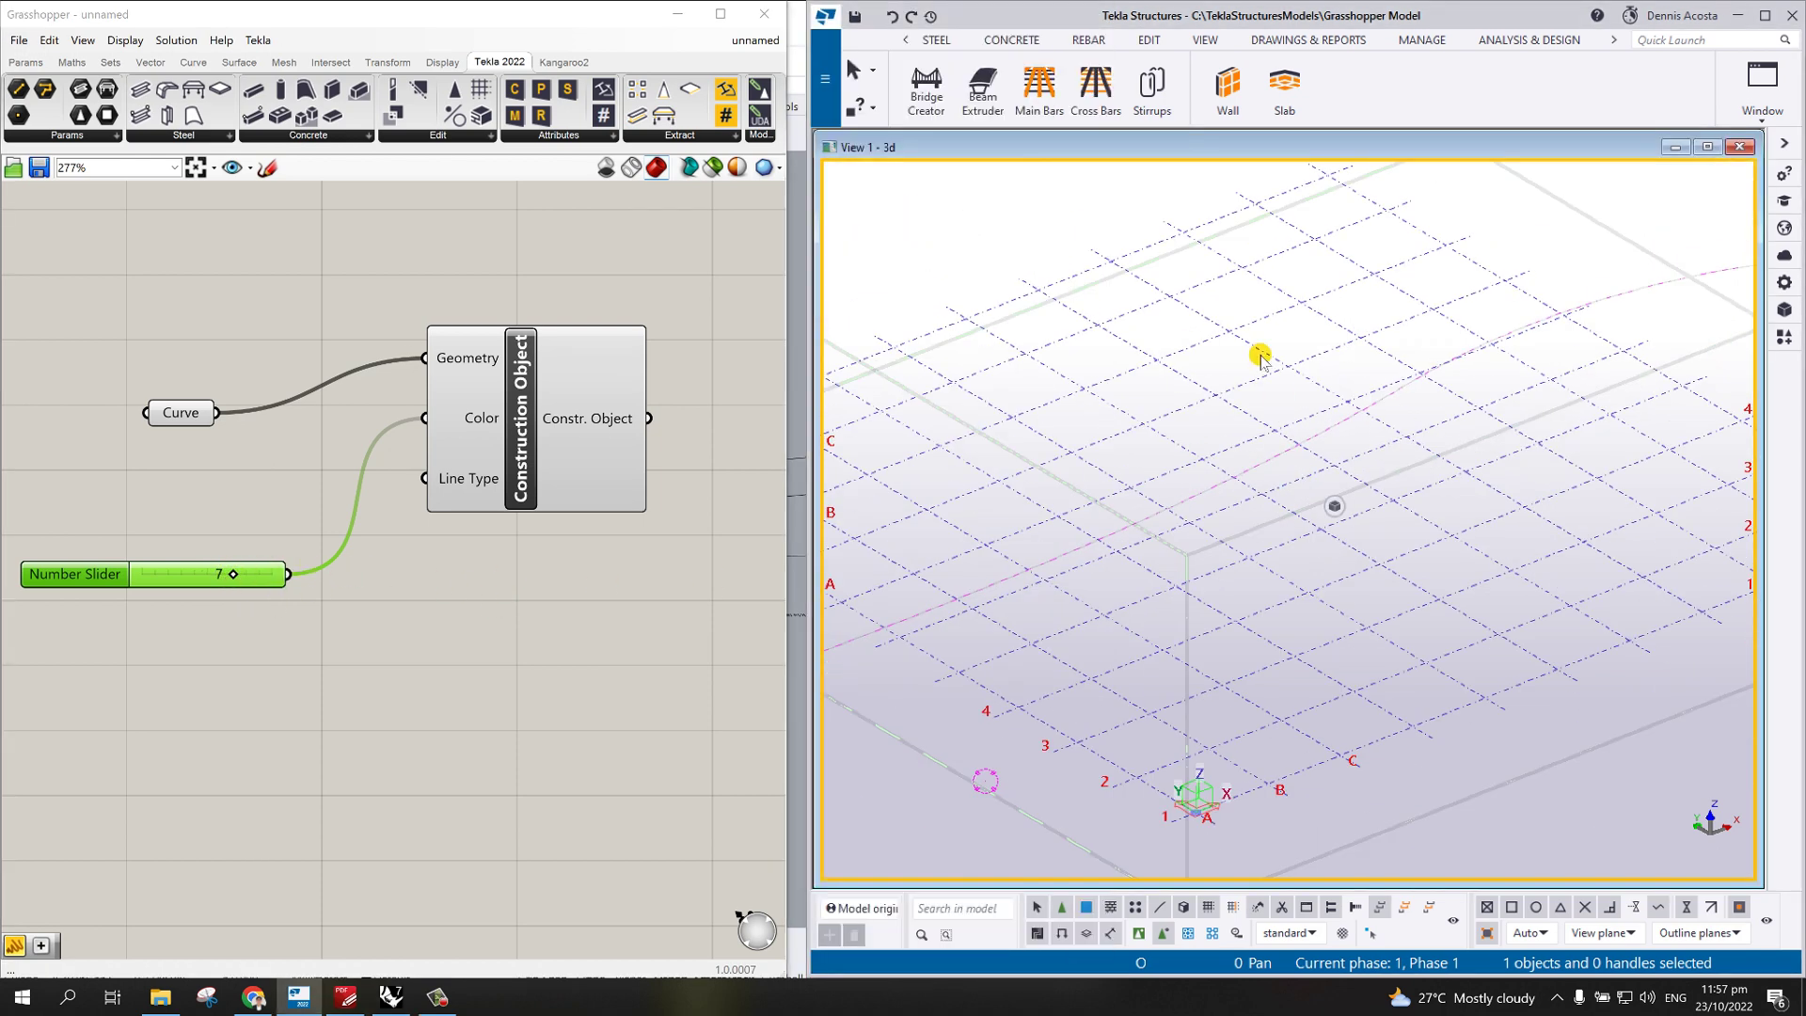
pyautogui.scroll(-3, 1265, 449)
pyautogui.keyDown('ctrl'); pyautogui.moveTo(1256, 496); pyautogui.dragTo(1260, 538, button='middle'); pyautogui.keyUp('ctrl')
# - Maximise Tekla's 3D view and orbit to a side view of the rising curve
pyautogui.moveTo(1190, 15)
pyautogui.mouseDown()
pyautogui.moveTo(907, 19)
pyautogui.moveTo(909, 38)
pyautogui.moveTo(908, 3)
pyautogui.mouseUp()
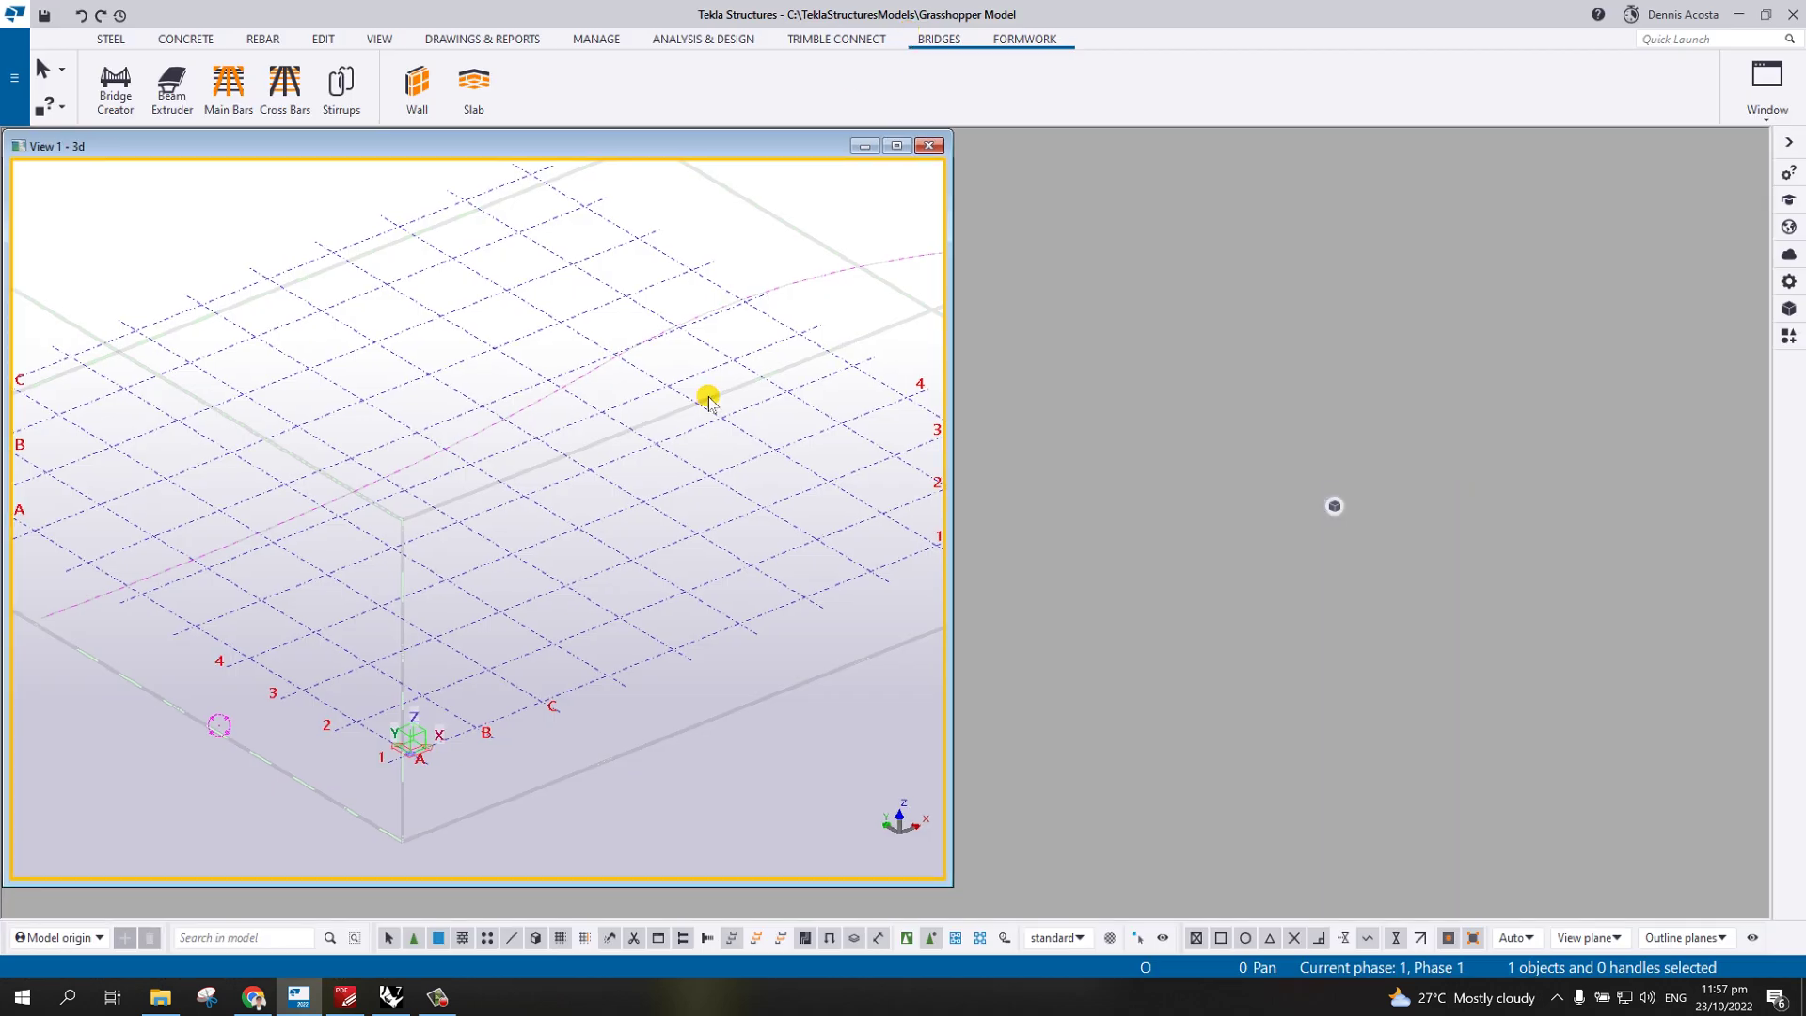
pyautogui.click(783, 459)
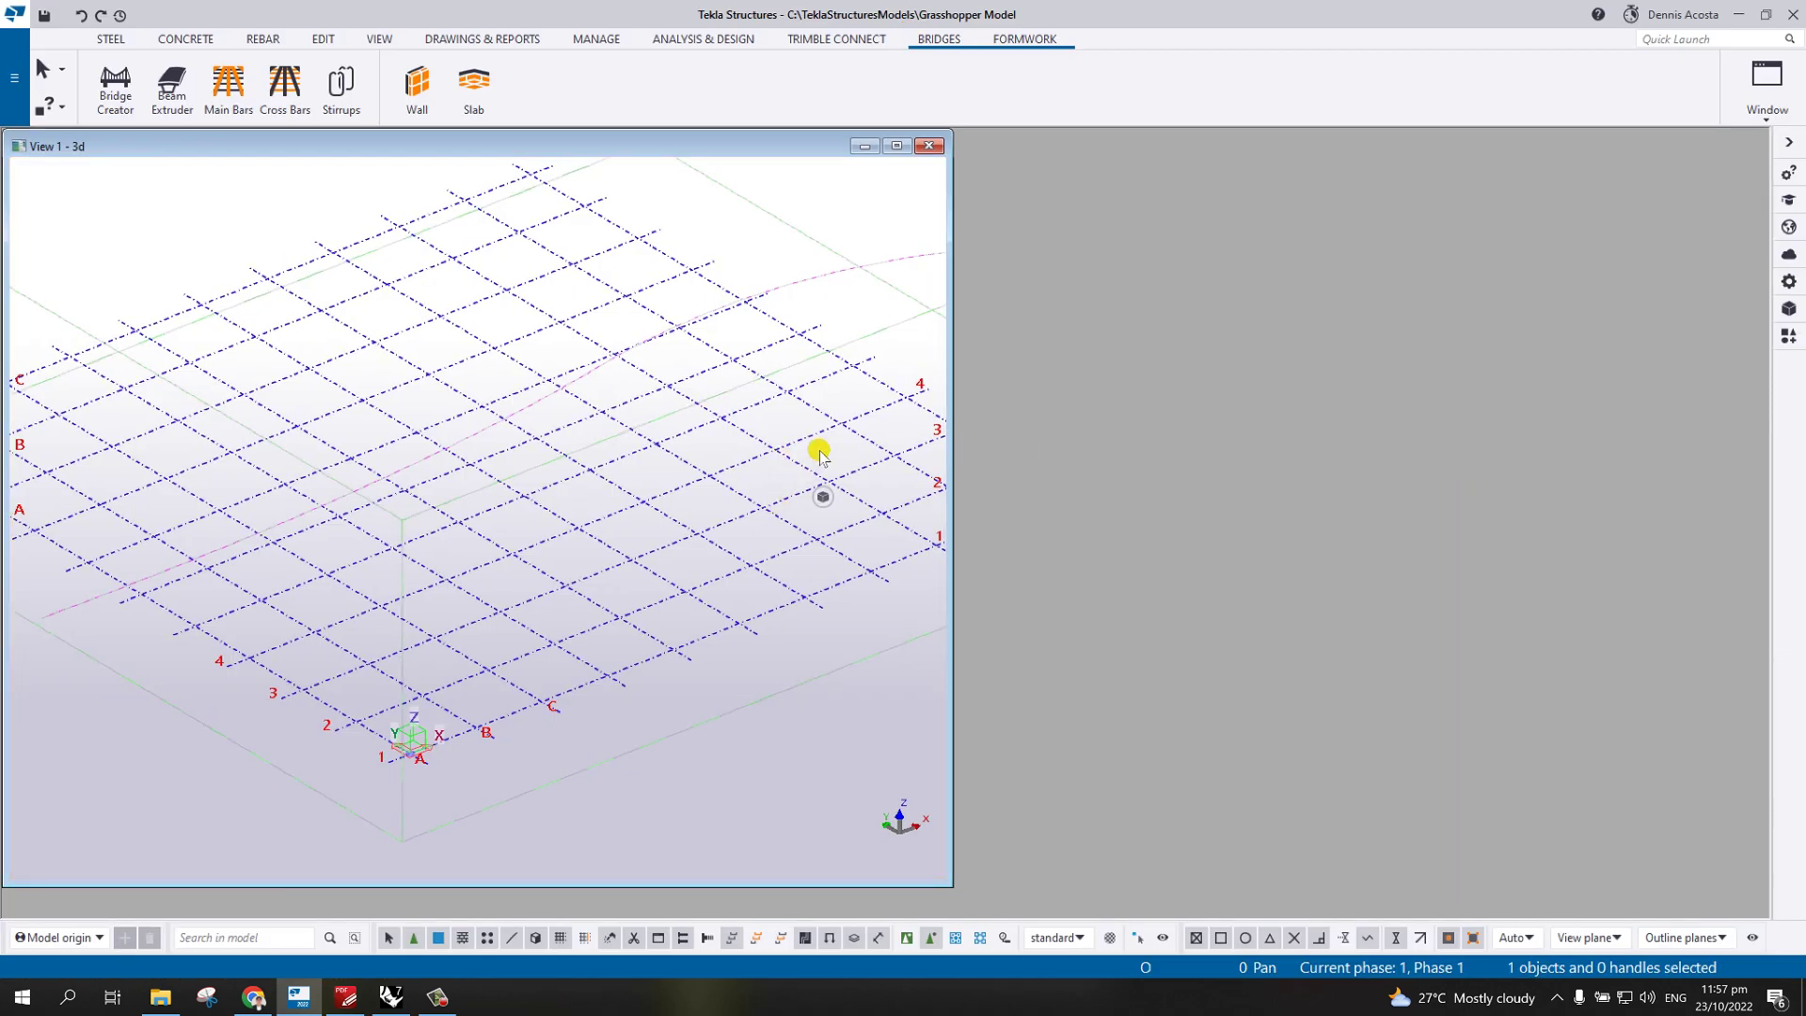
pyautogui.click(818, 454)
pyautogui.moveTo(1370, 399)
pyautogui.keyDown('ctrl'); pyautogui.mouseDown(button='middle')
pyautogui.moveTo(927, 323)
pyautogui.moveTo(923, 274)
pyautogui.moveTo(967, 339)
pyautogui.moveTo(1149, 358)
pyautogui.moveTo(1140, 375)
pyautogui.moveTo(1023, 359)
pyautogui.moveTo(1113, 395)
pyautogui.moveTo(971, 413)
pyautogui.moveTo(875, 455)
pyautogui.moveTo(765, 423)
pyautogui.moveTo(610, 149)
pyautogui.mouseUp(button='middle'); pyautogui.keyUp('ctrl')
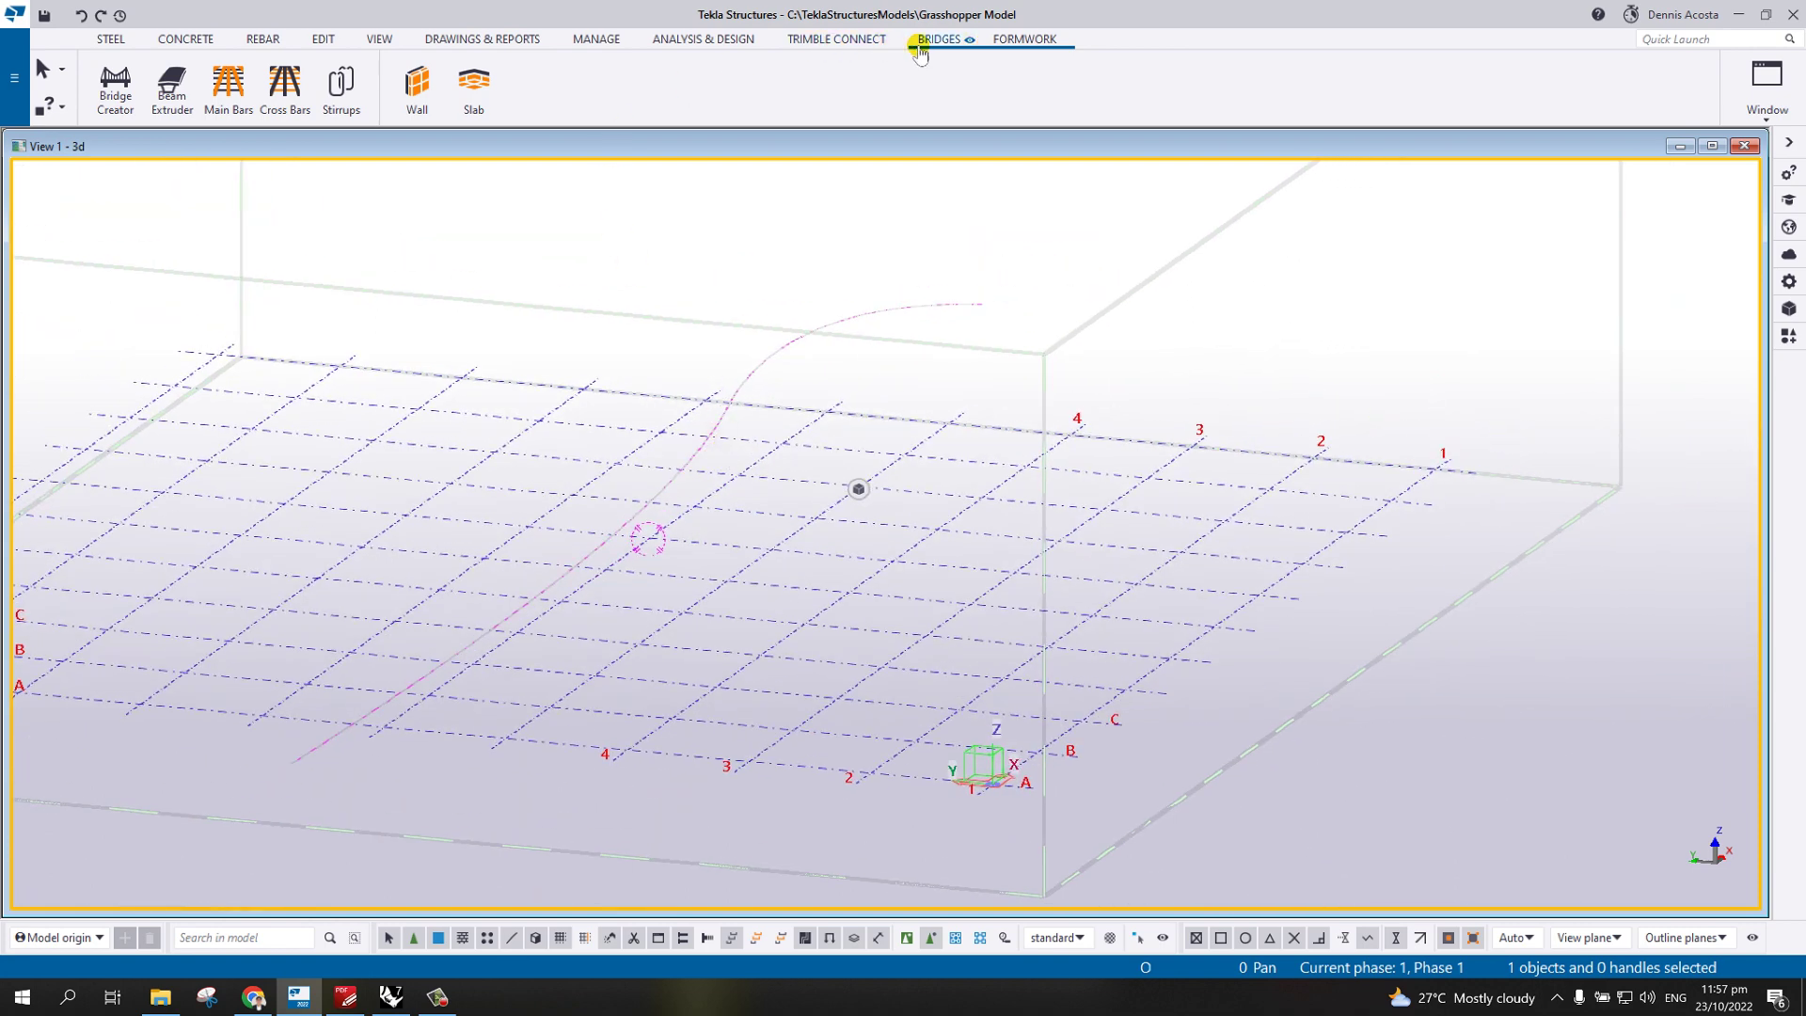
pyautogui.click(117, 85)
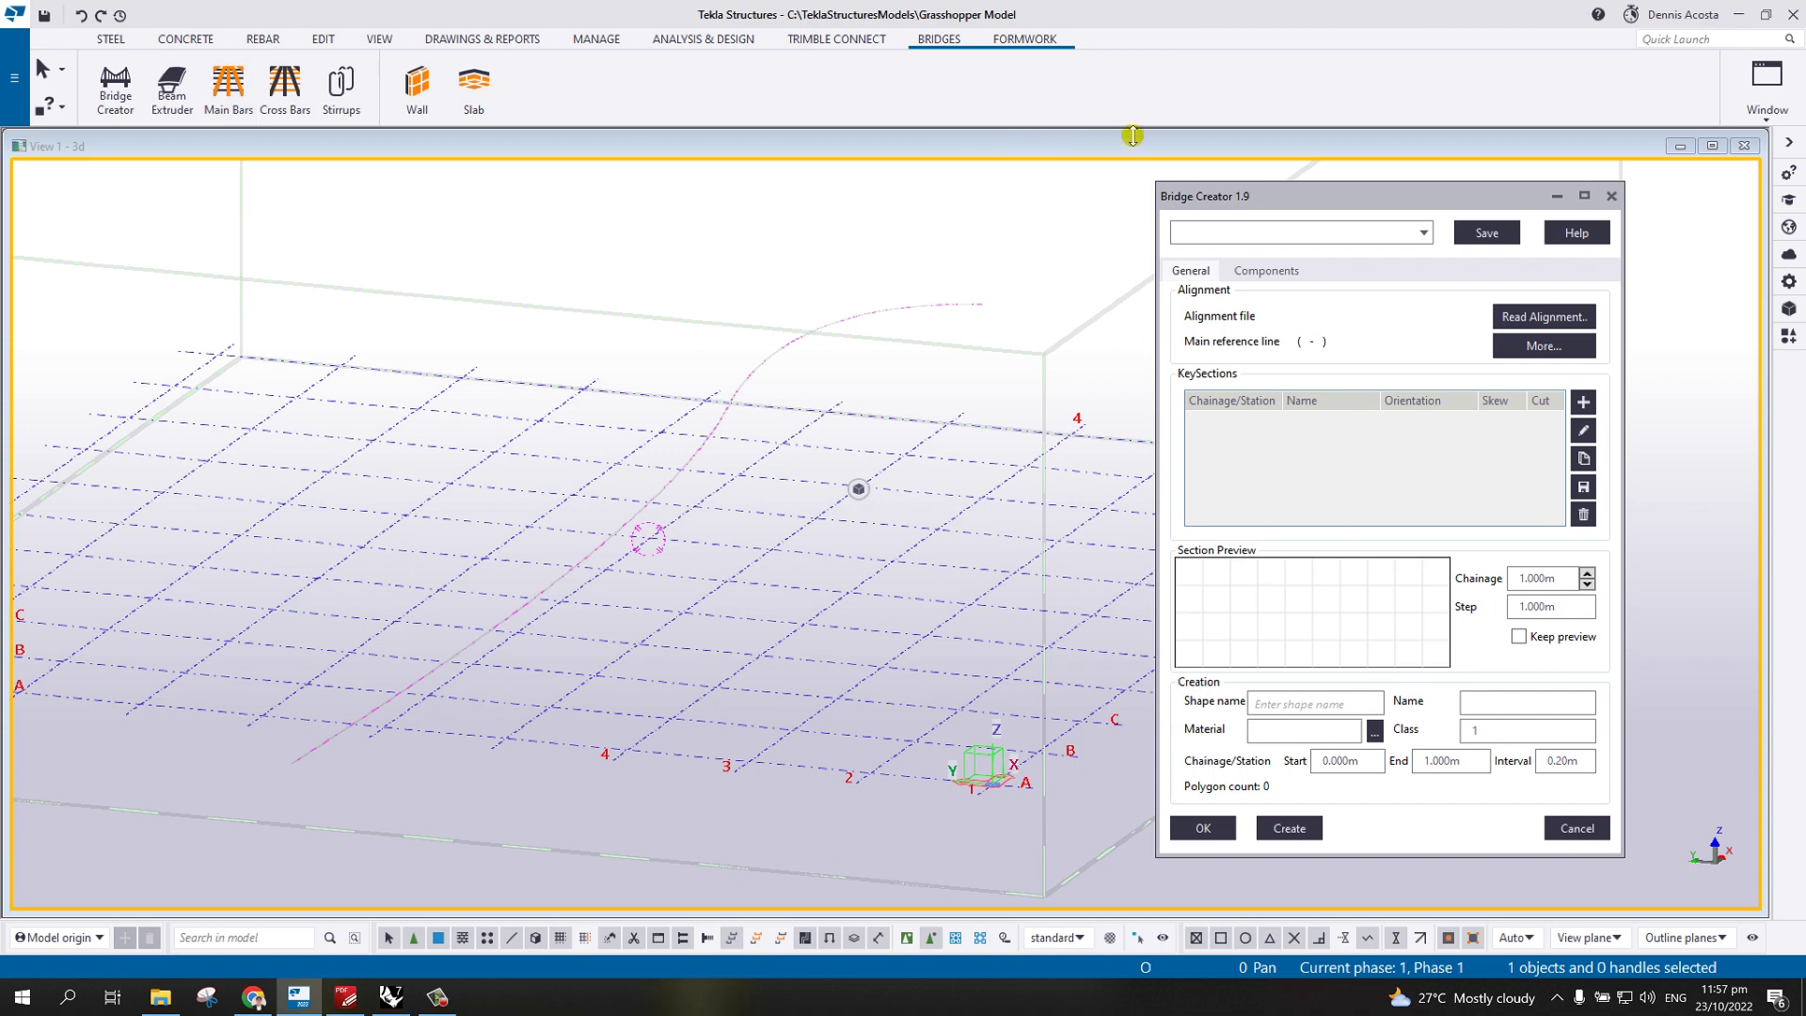
# - Load the SAMPLE saved settings in Bridge Creator
pyautogui.moveTo(1390, 208); pyautogui.dragTo(1378, 196)
pyautogui.click(1409, 219)
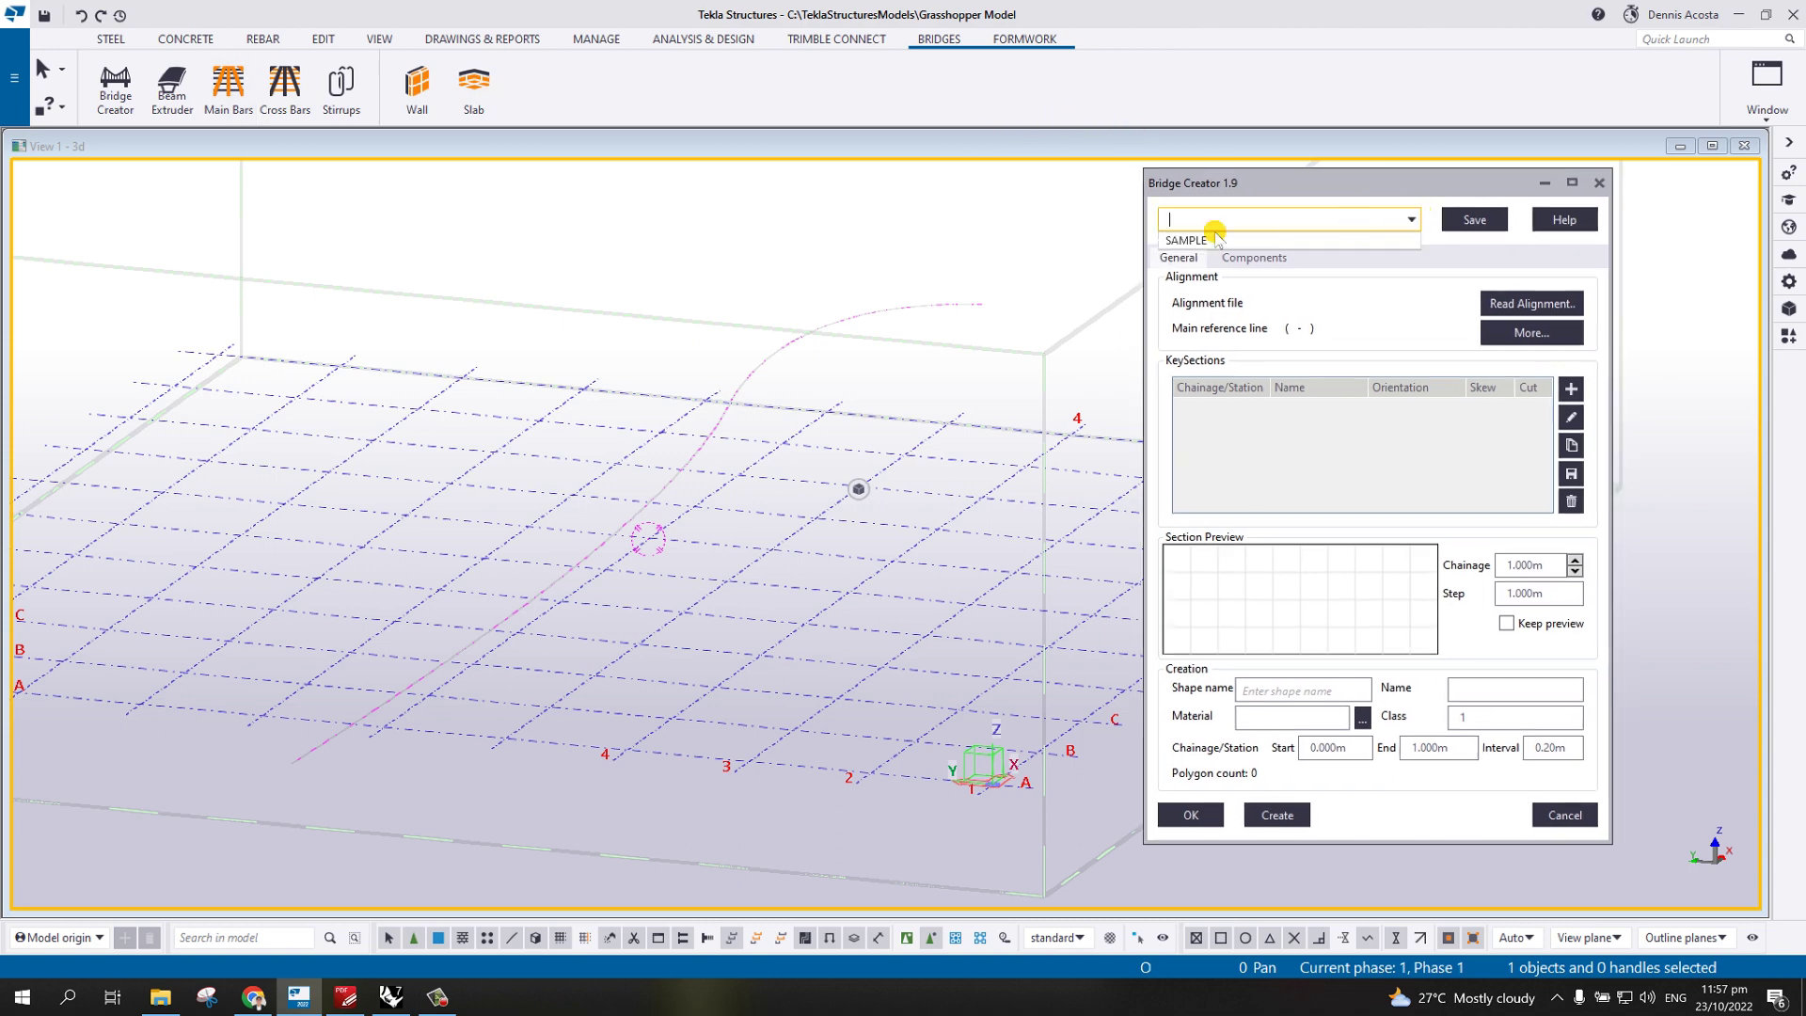
pyautogui.click(1186, 240)
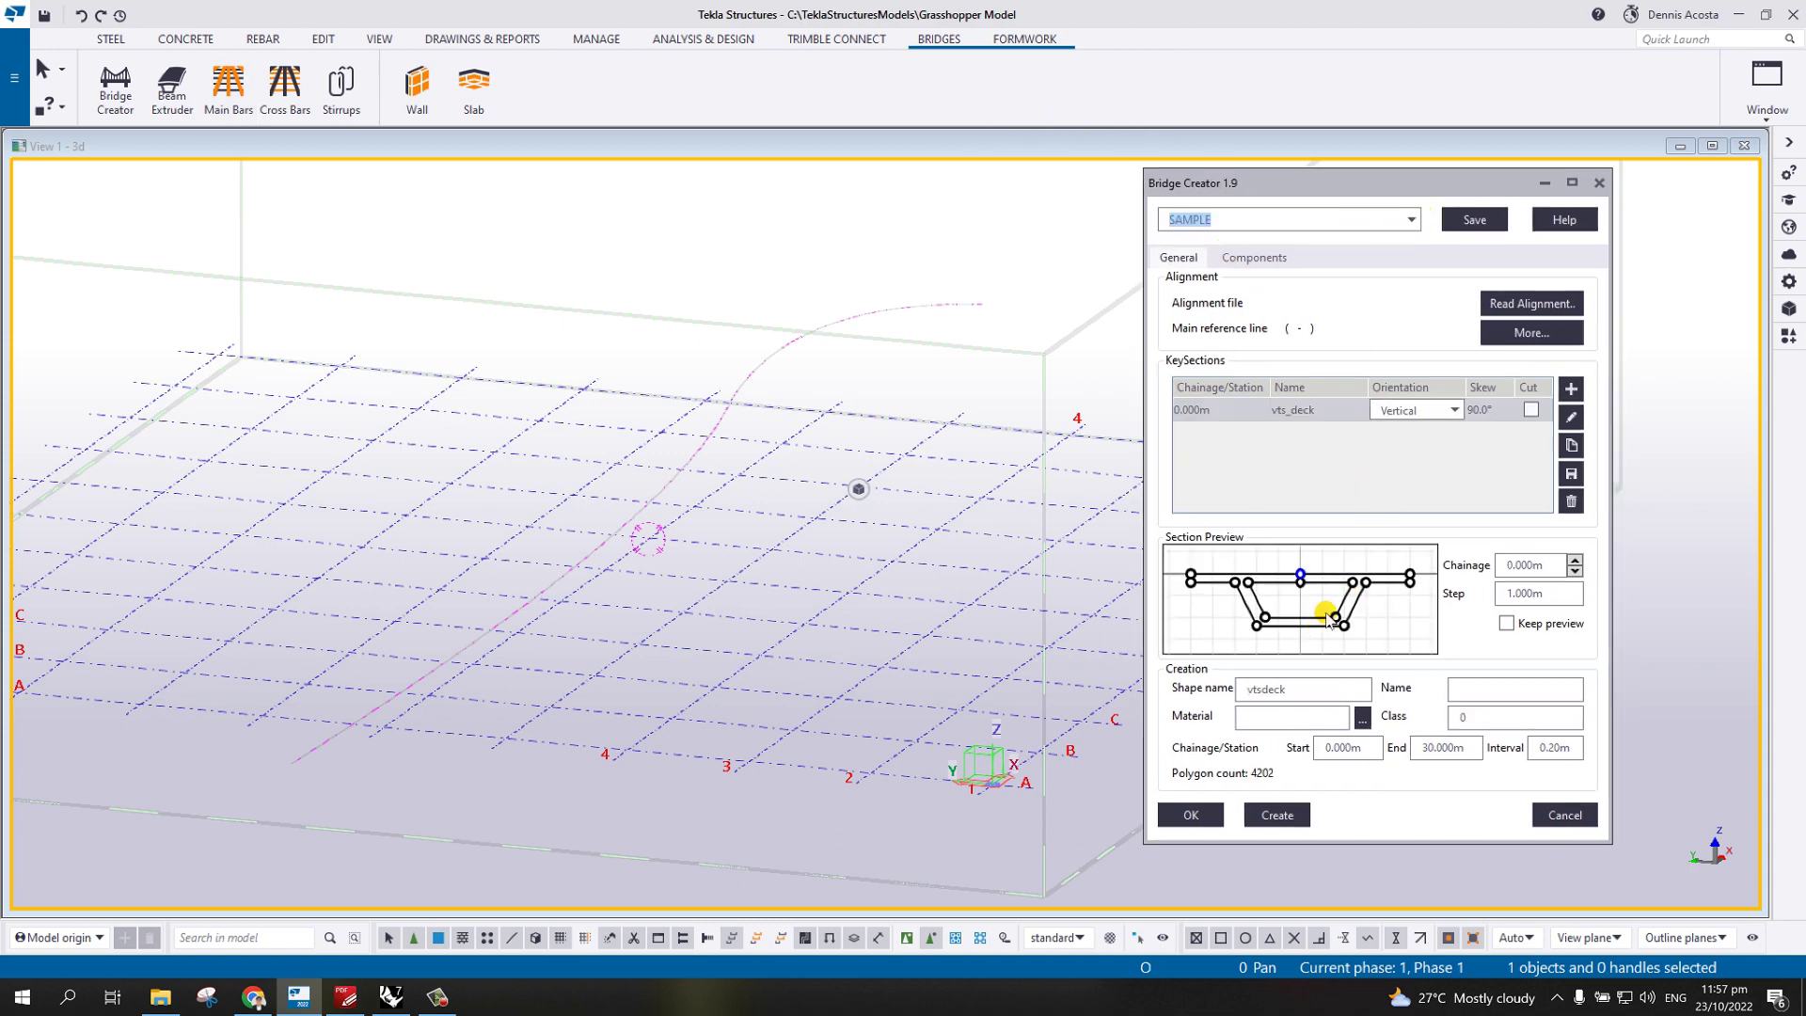
# - Read the magenta curve from the model as the bridge's main reference line
pyautogui.click(1504, 303)
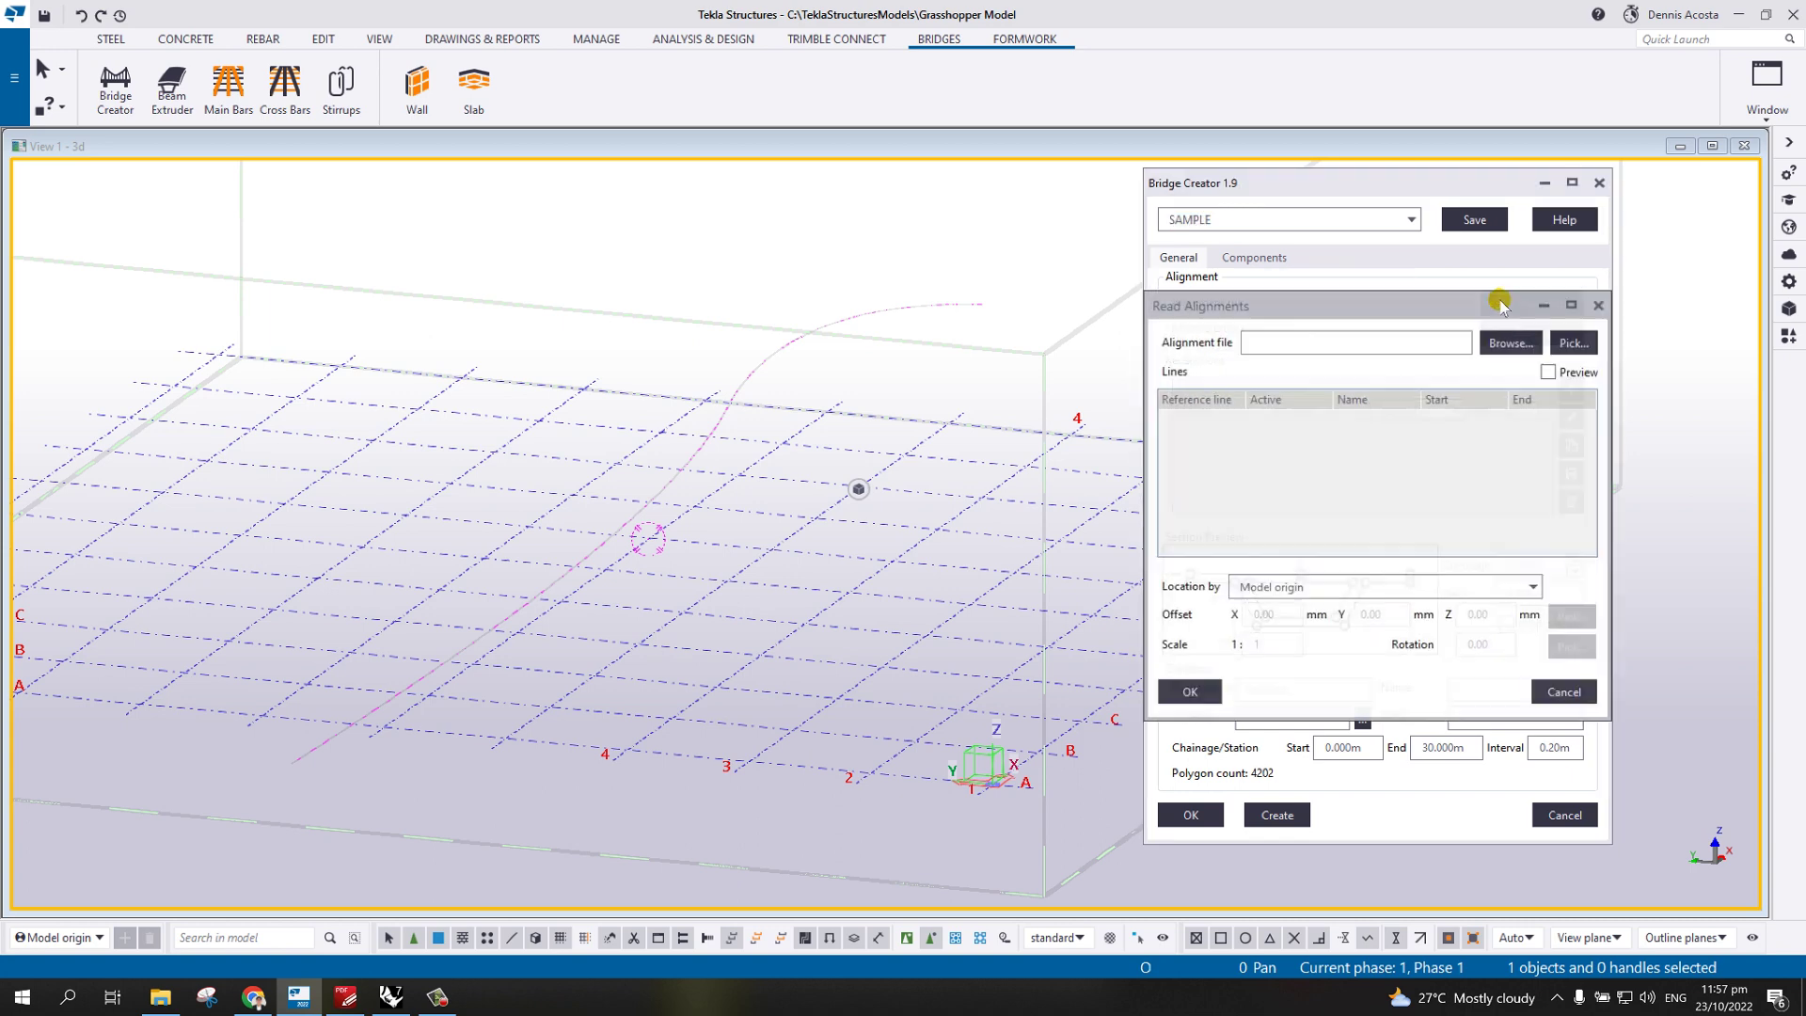
pyautogui.click(1575, 342)
pyautogui.middleClick(915, 361)
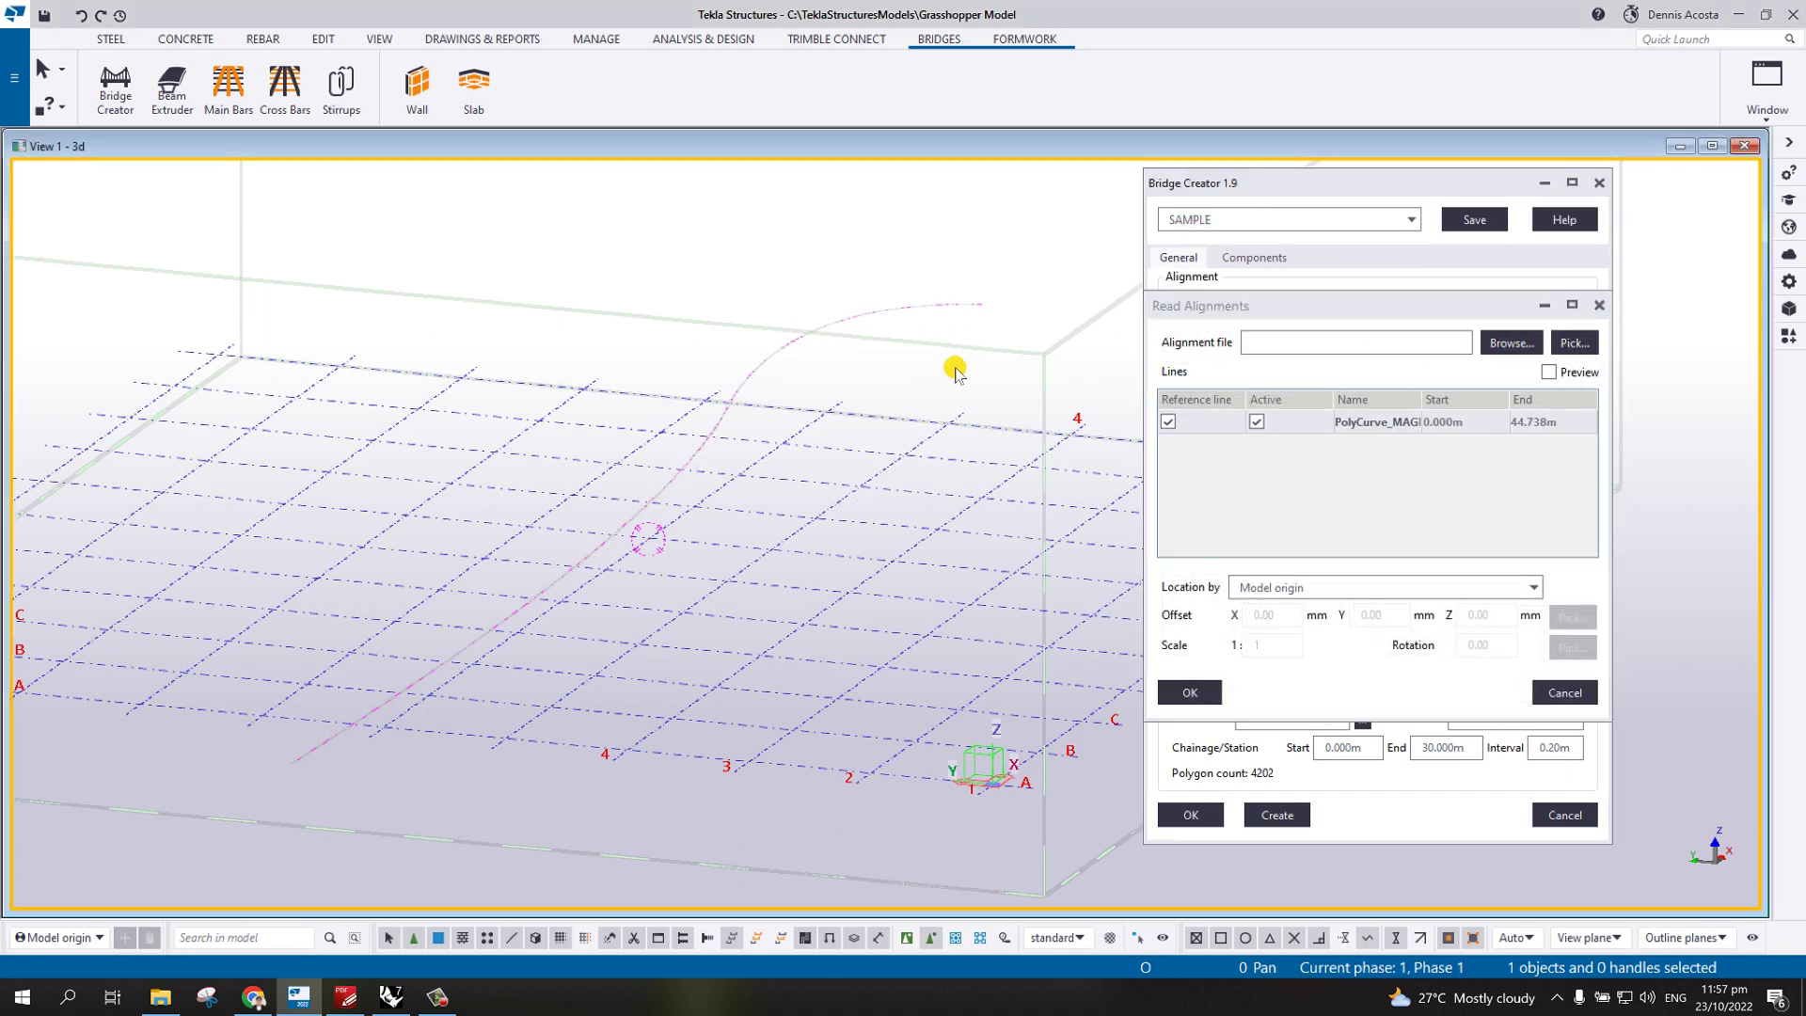
pyautogui.click(1190, 692)
pyautogui.click(1538, 332)
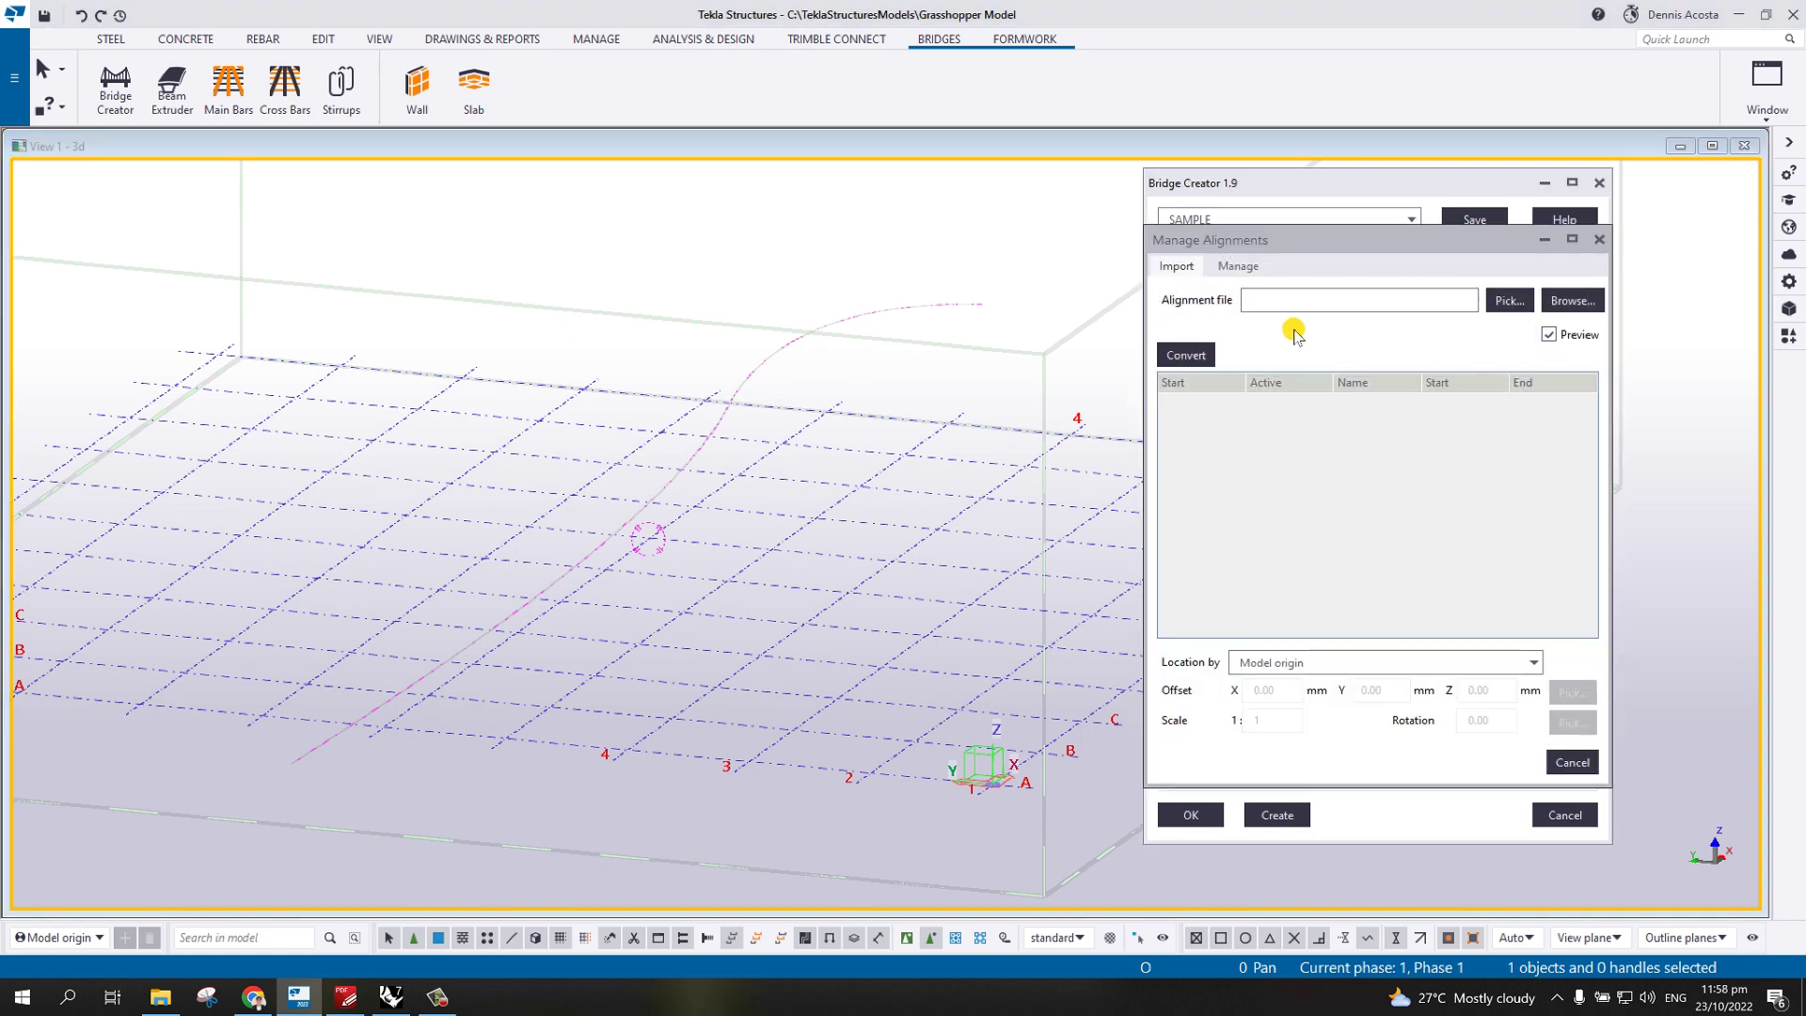
# - Pick the magenta alignment curve and name the imported alignment CL
pyautogui.click(1505, 301)
pyautogui.click(794, 323)
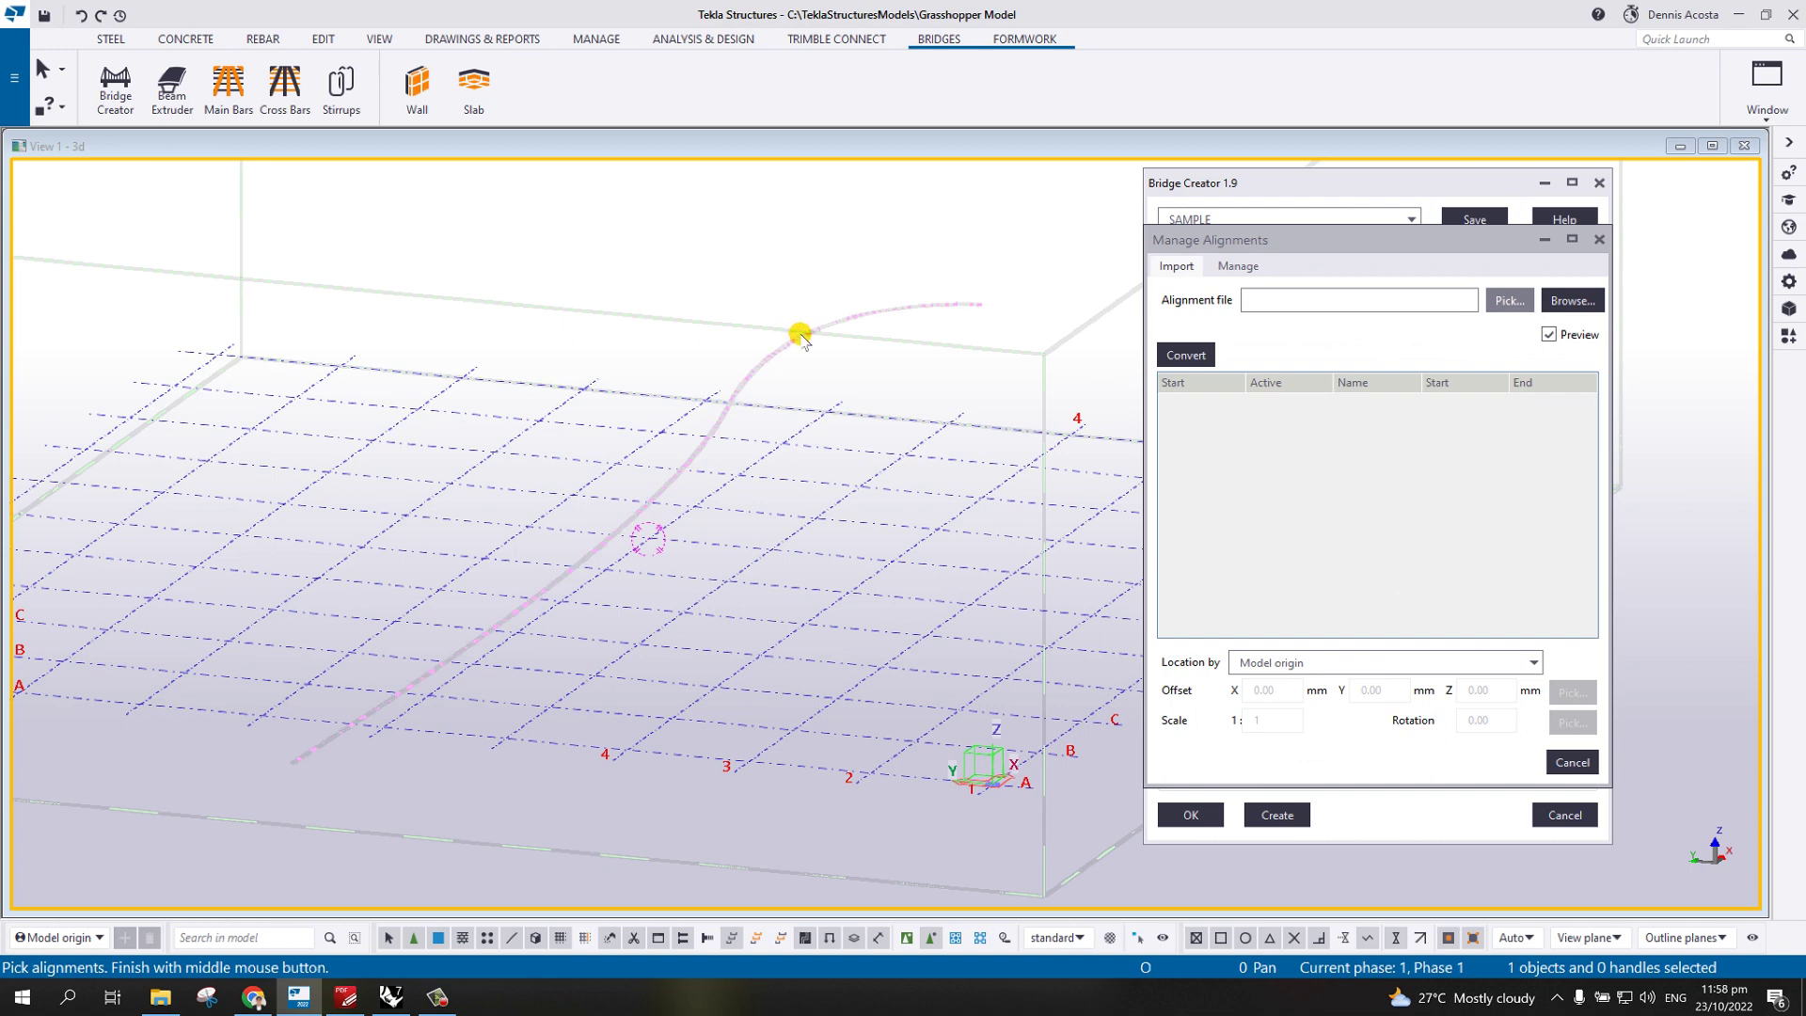
pyautogui.middleClick(798, 339)
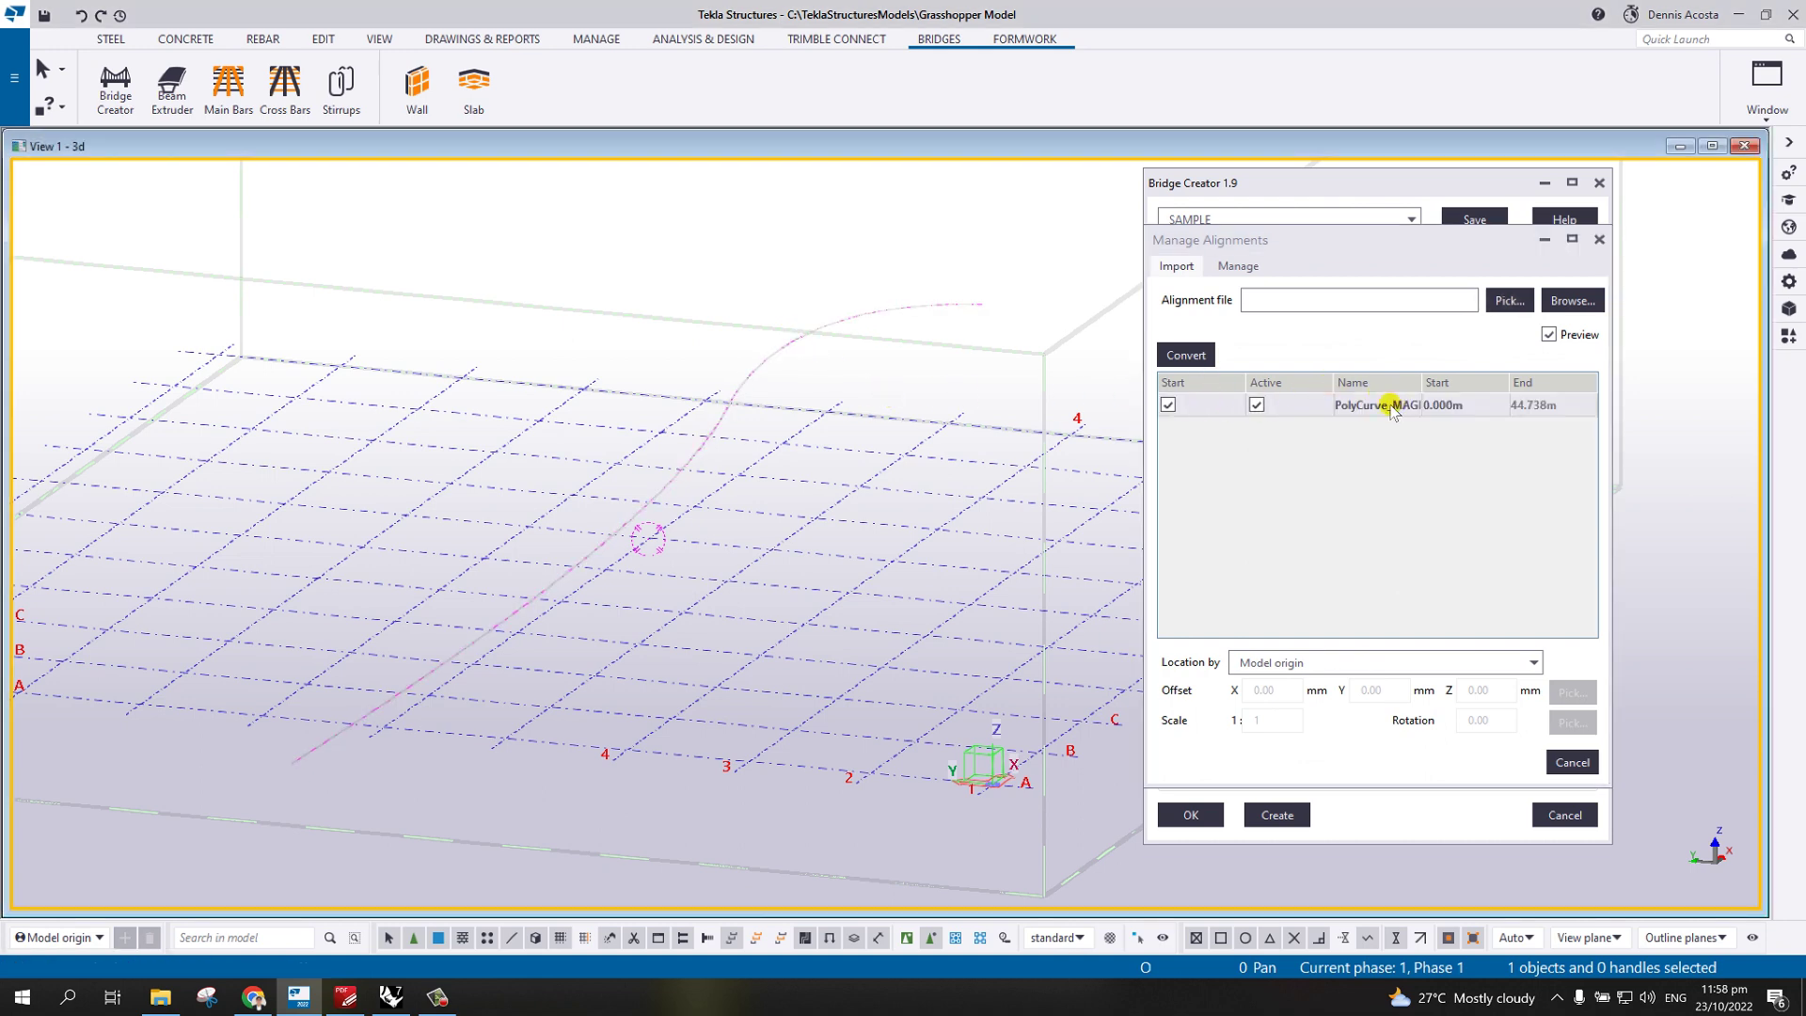
pyautogui.click(1361, 405)
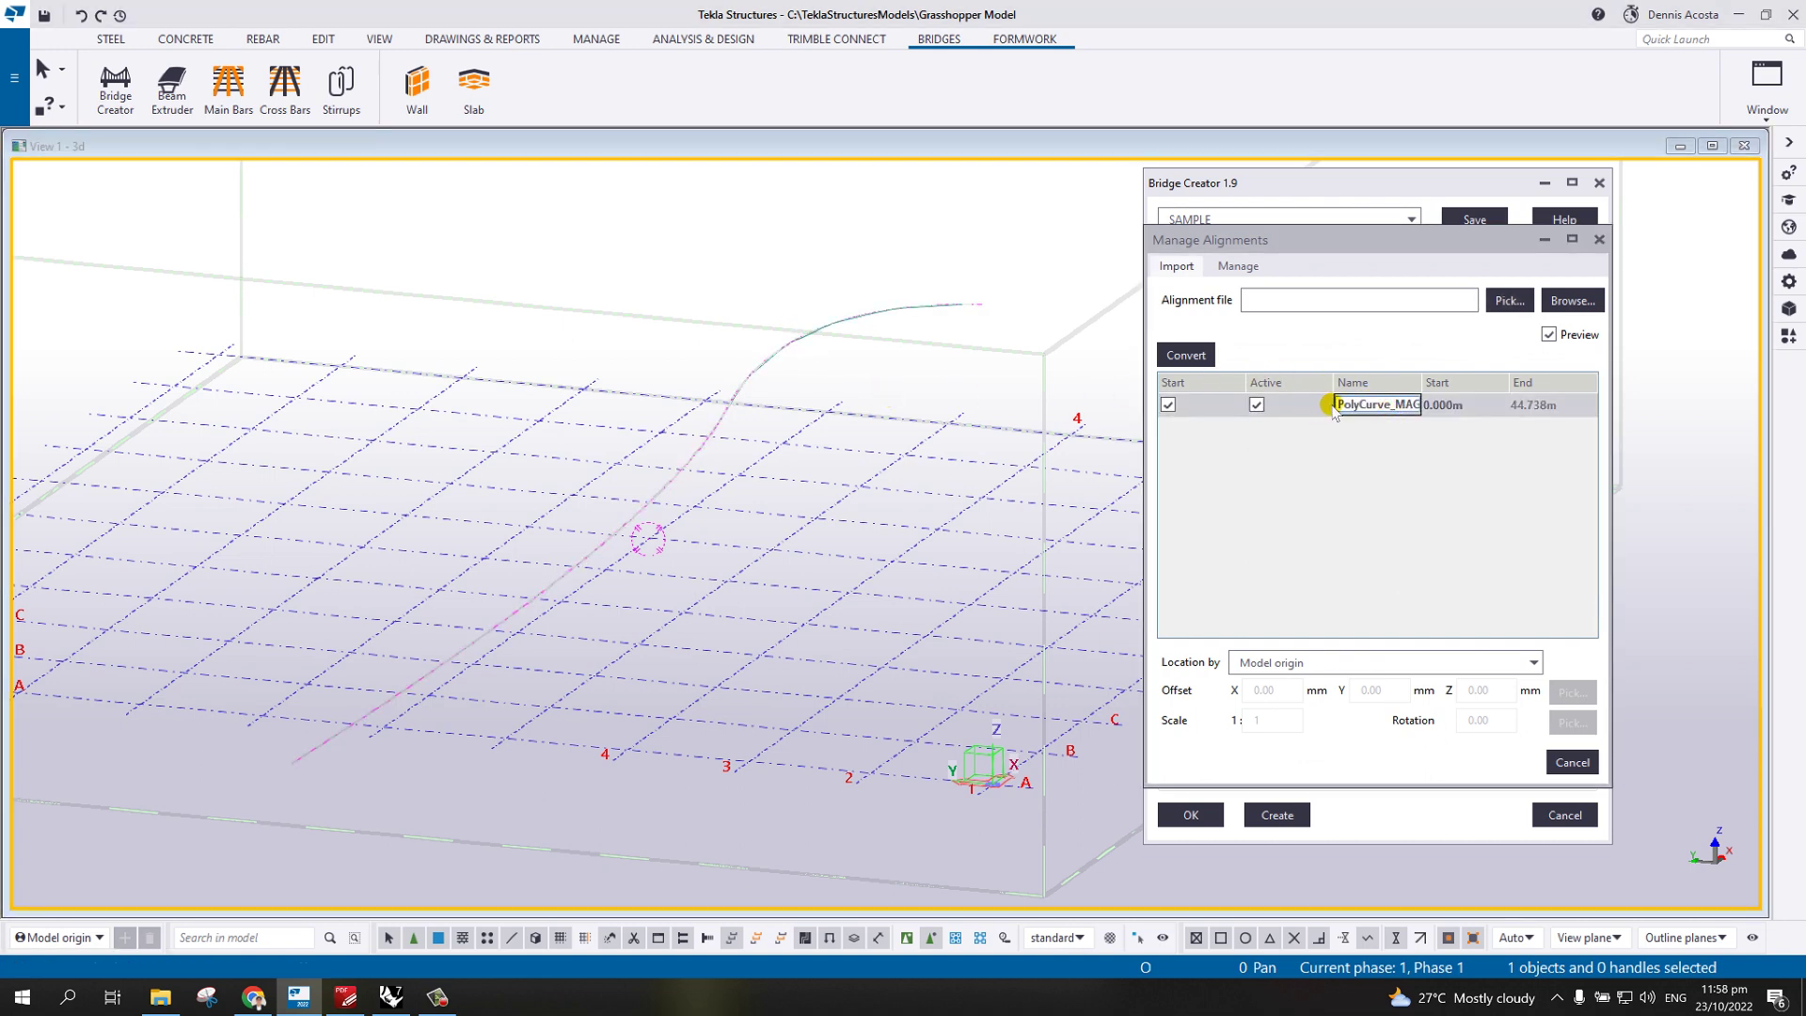
pyautogui.moveTo(1340, 407); pyautogui.dragTo(1461, 411)
pyautogui.write('CL')
pyautogui.click(1453, 406)
# - Convert the CL alignment into a model curve and pan along it
pyautogui.click(1211, 363)
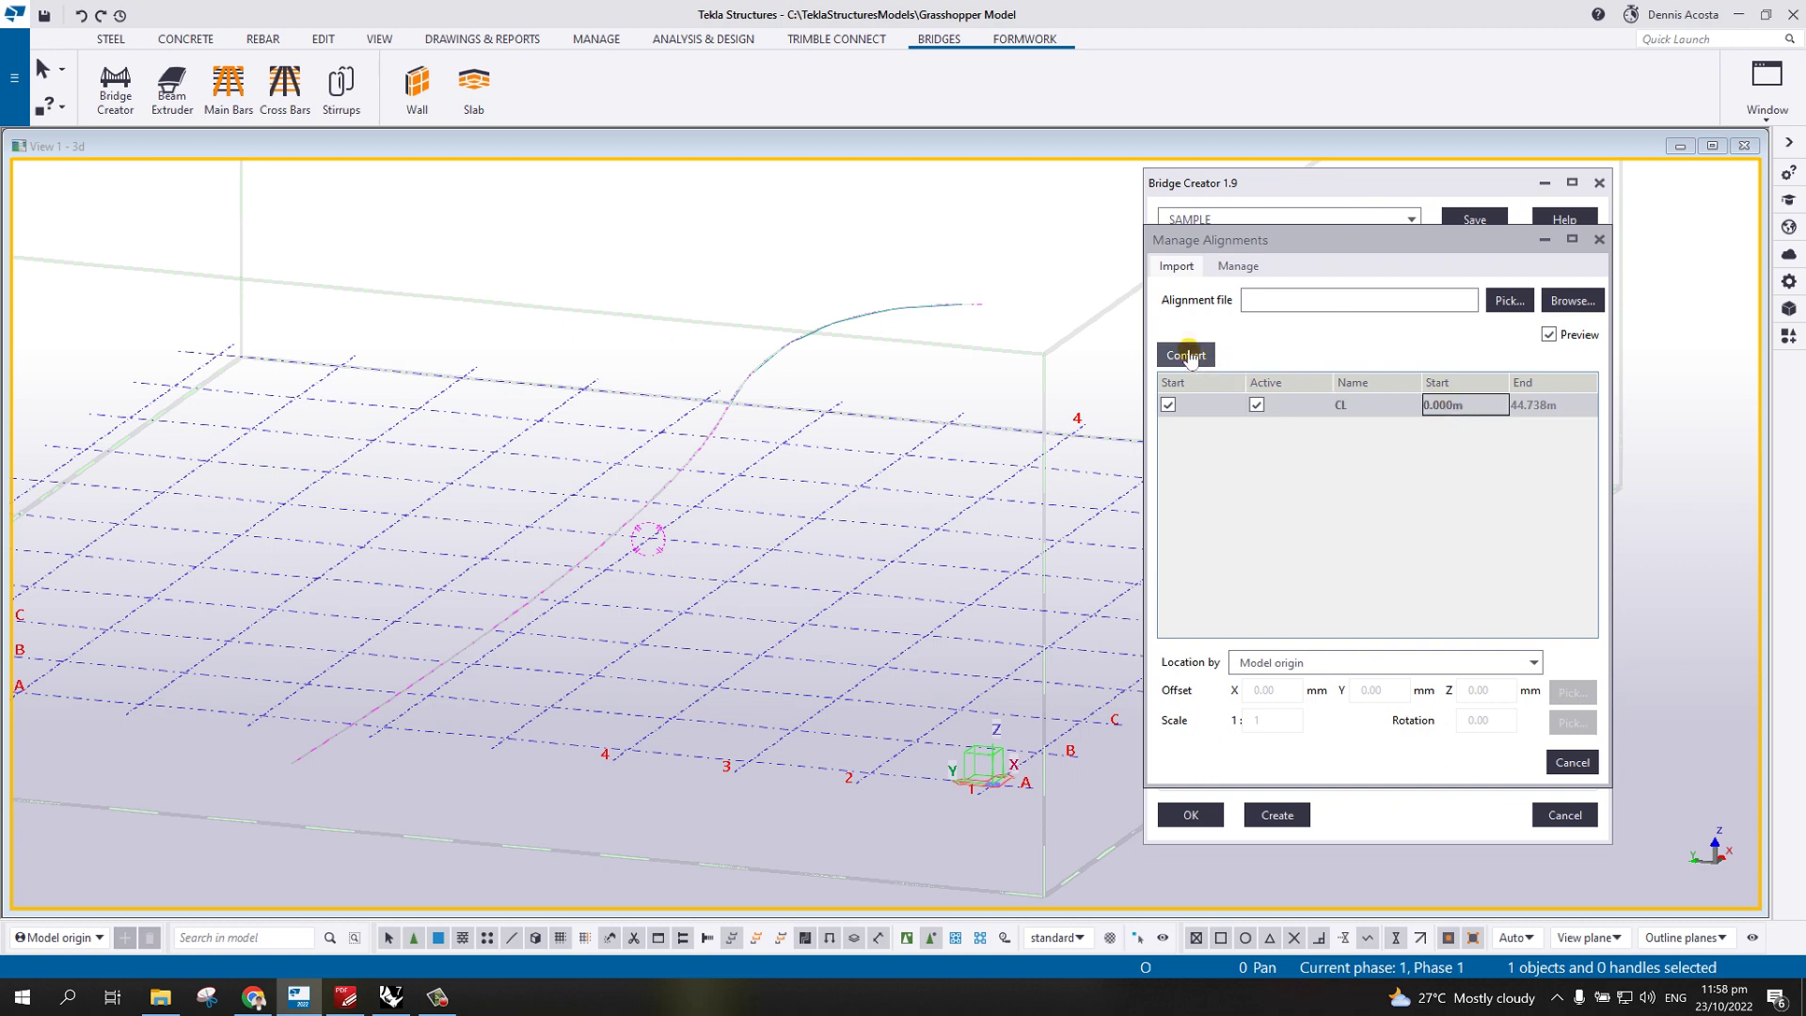
pyautogui.moveTo(547, 598); pyautogui.dragTo(670, 461, button='middle')
pyautogui.scroll(5, 670, 461)
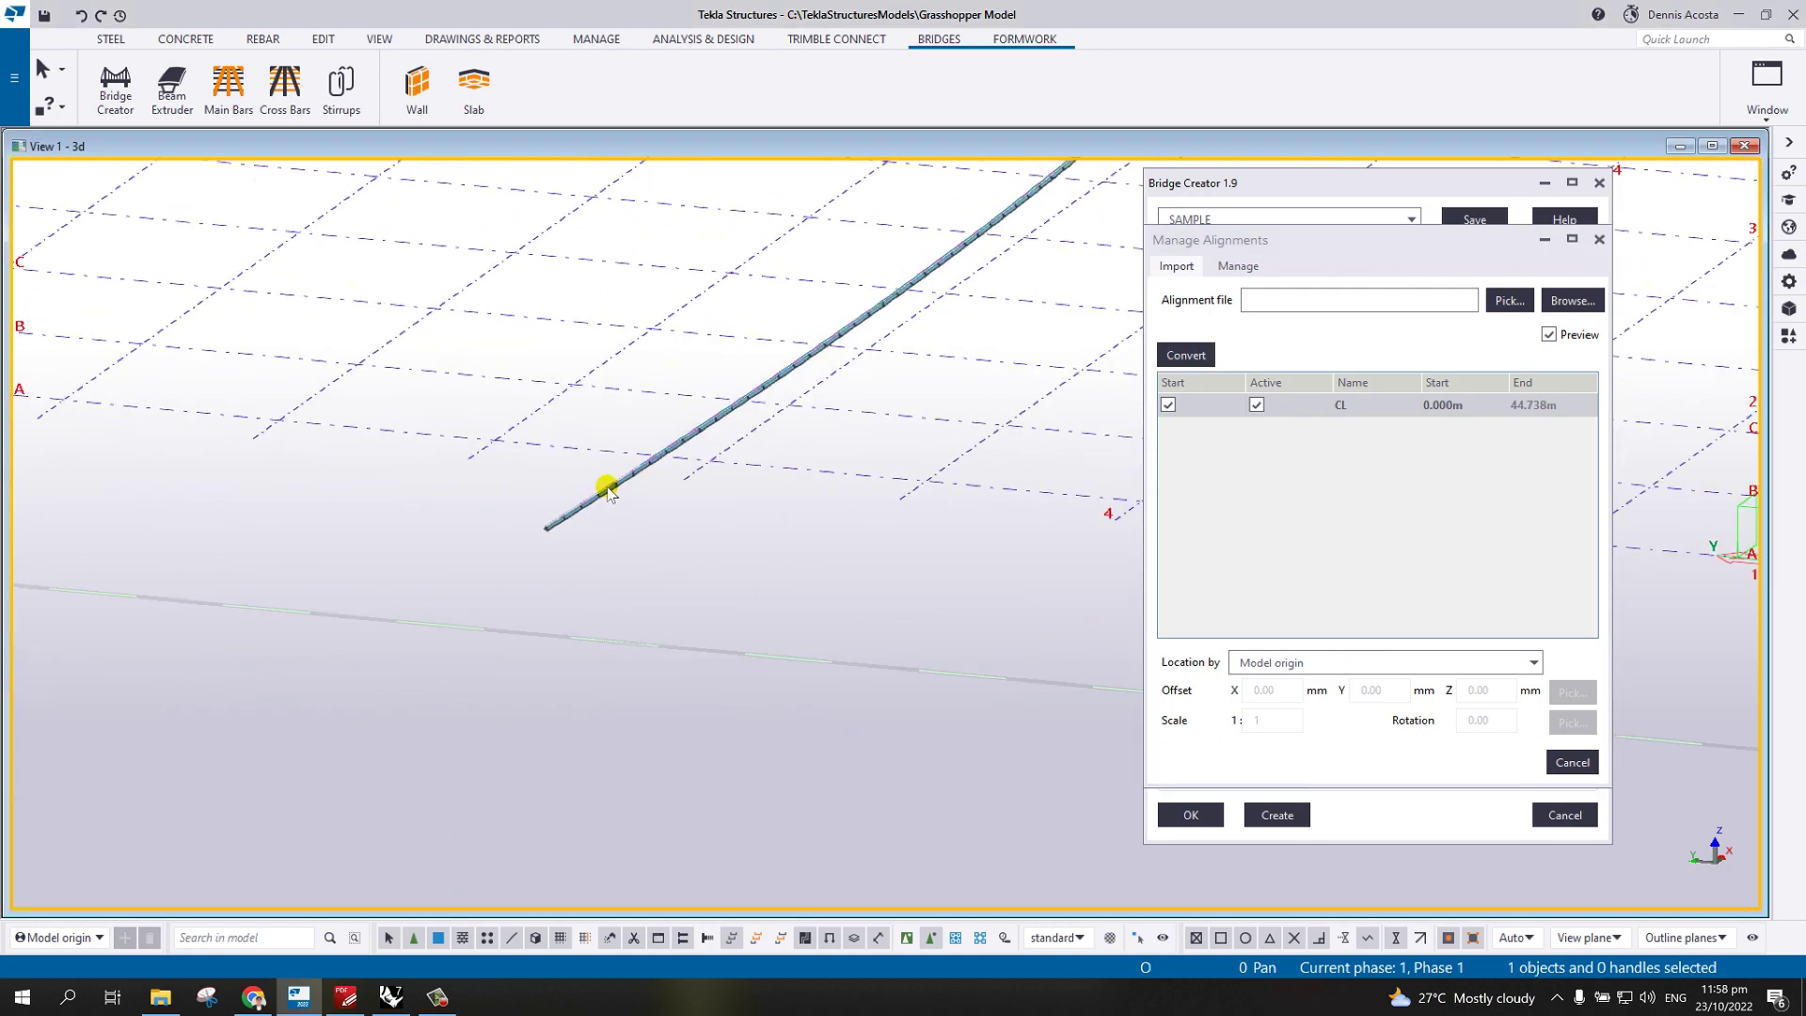
pyautogui.moveTo(508, 570); pyautogui.dragTo(564, 605, button='middle')
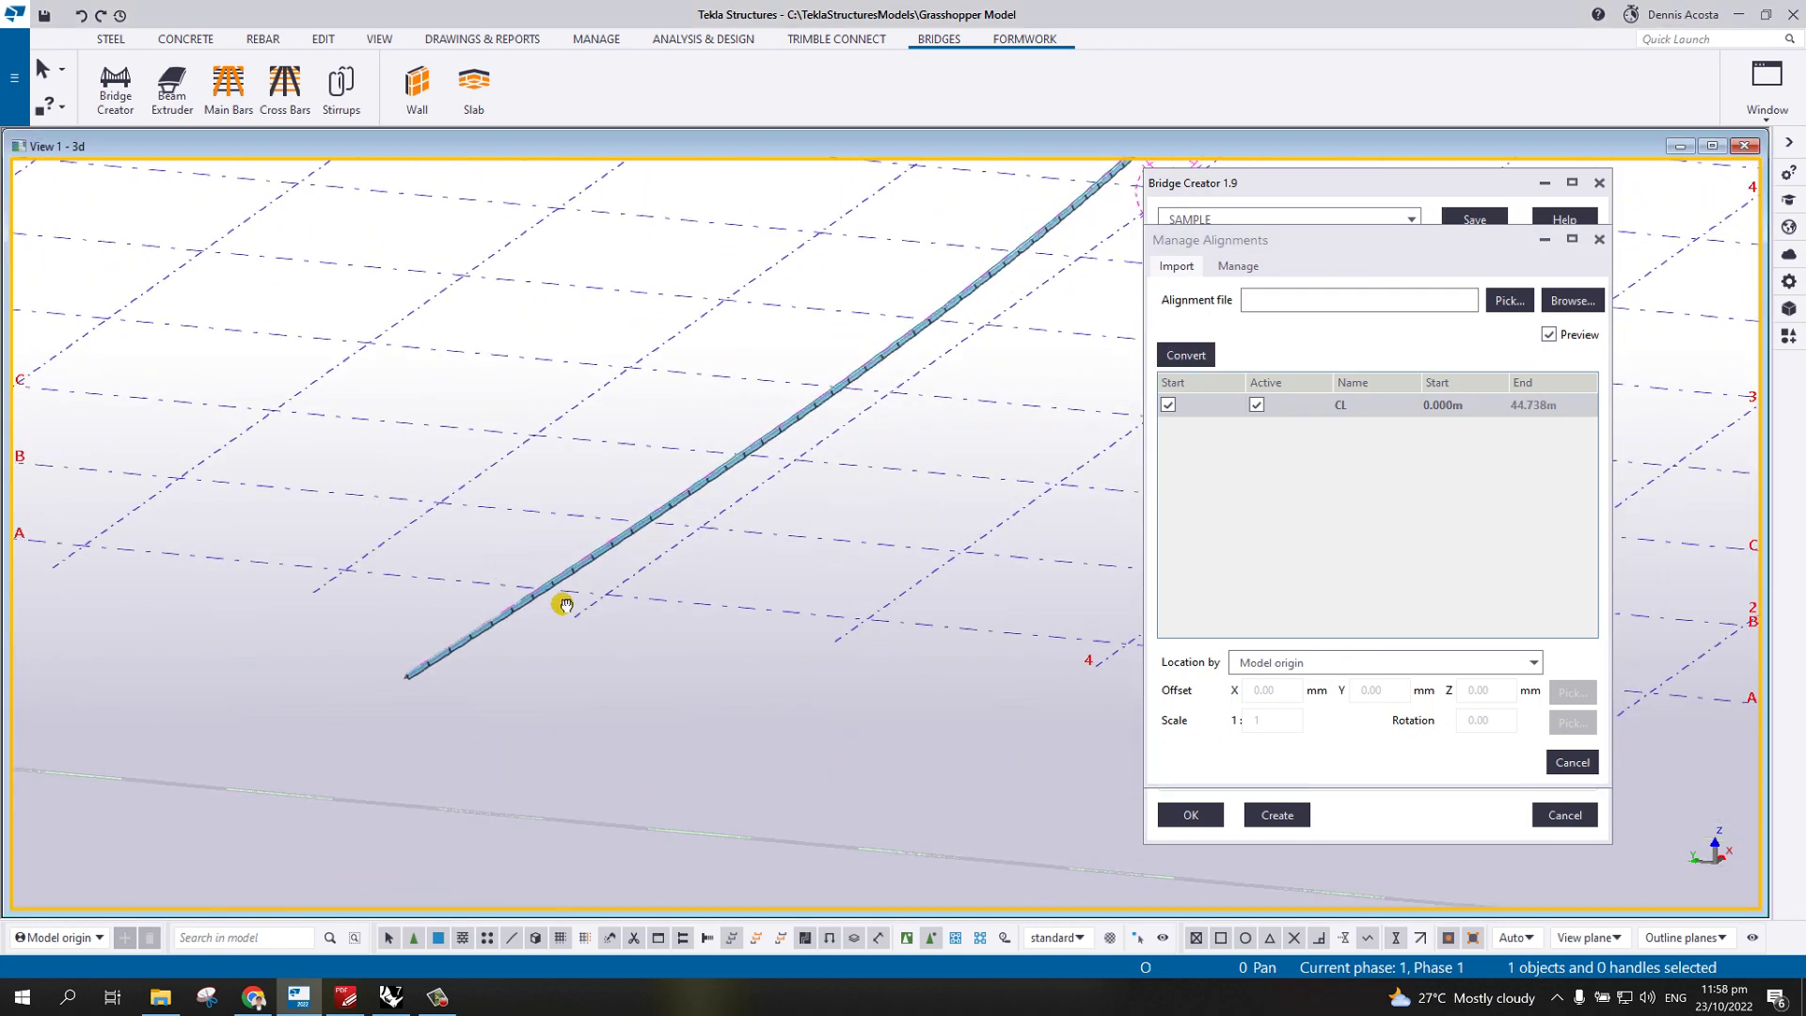
pyautogui.scroll(-5, 784, 453)
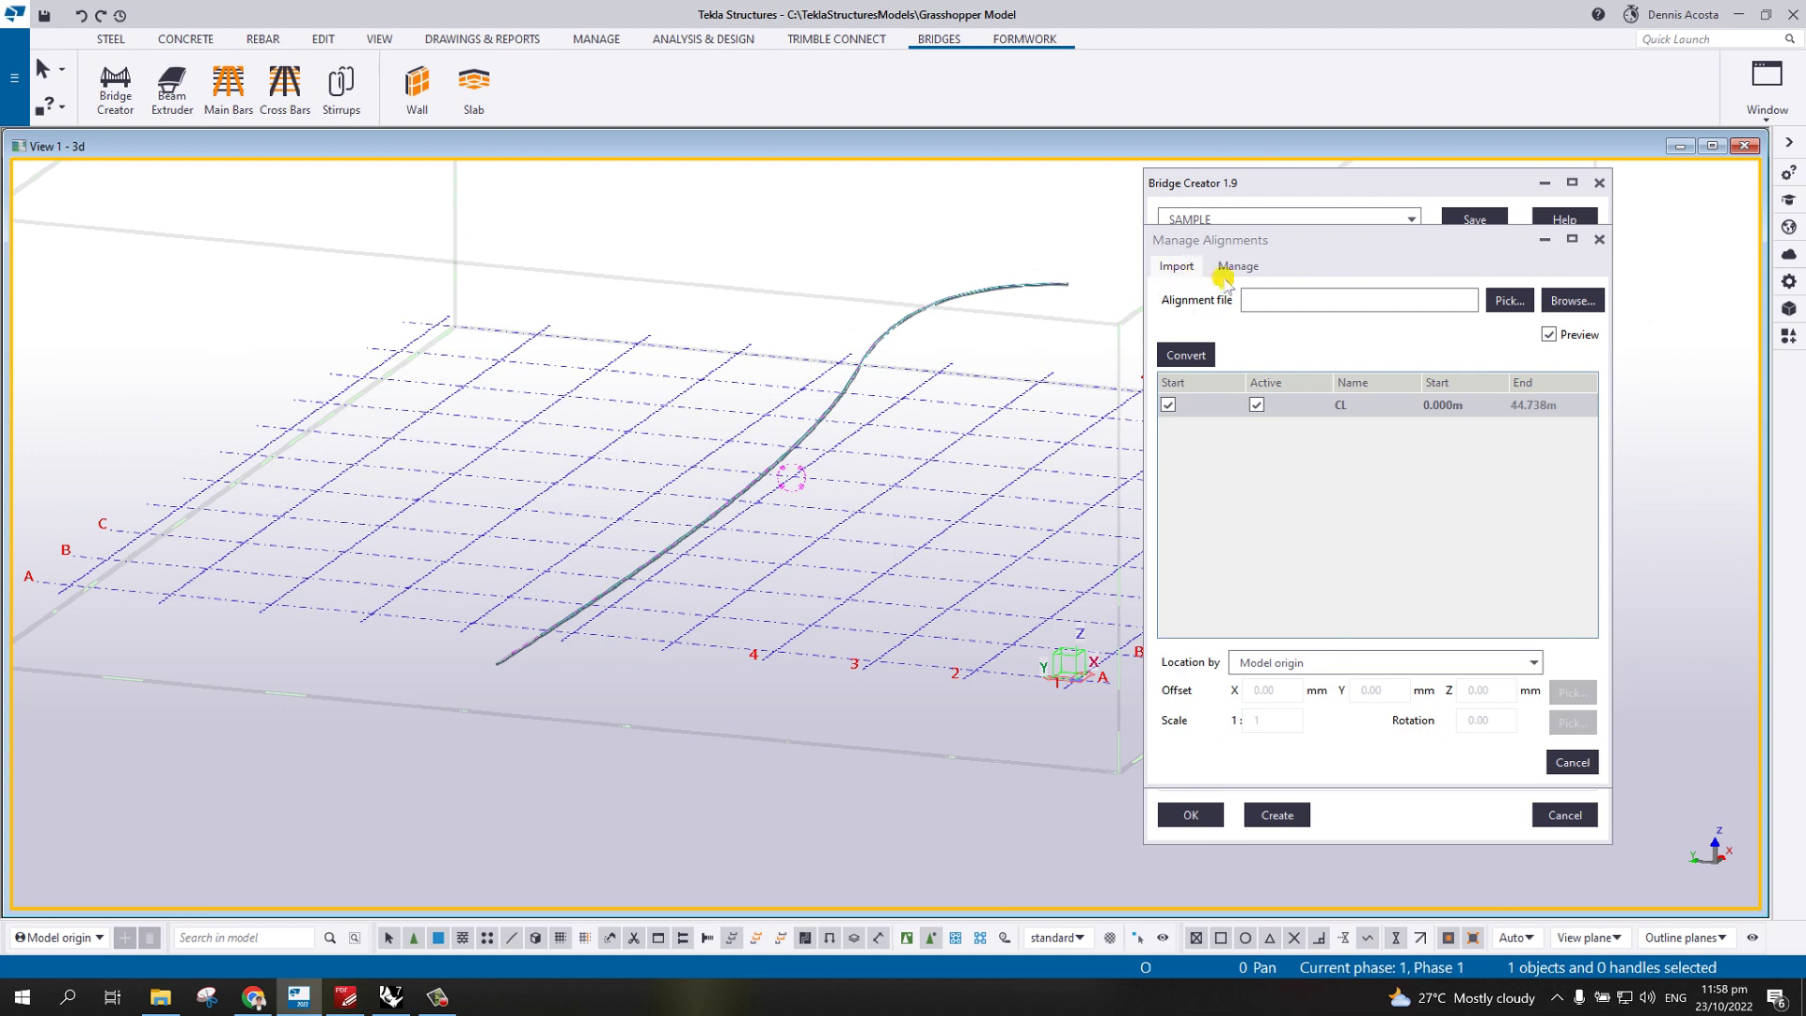
pyautogui.click(1238, 267)
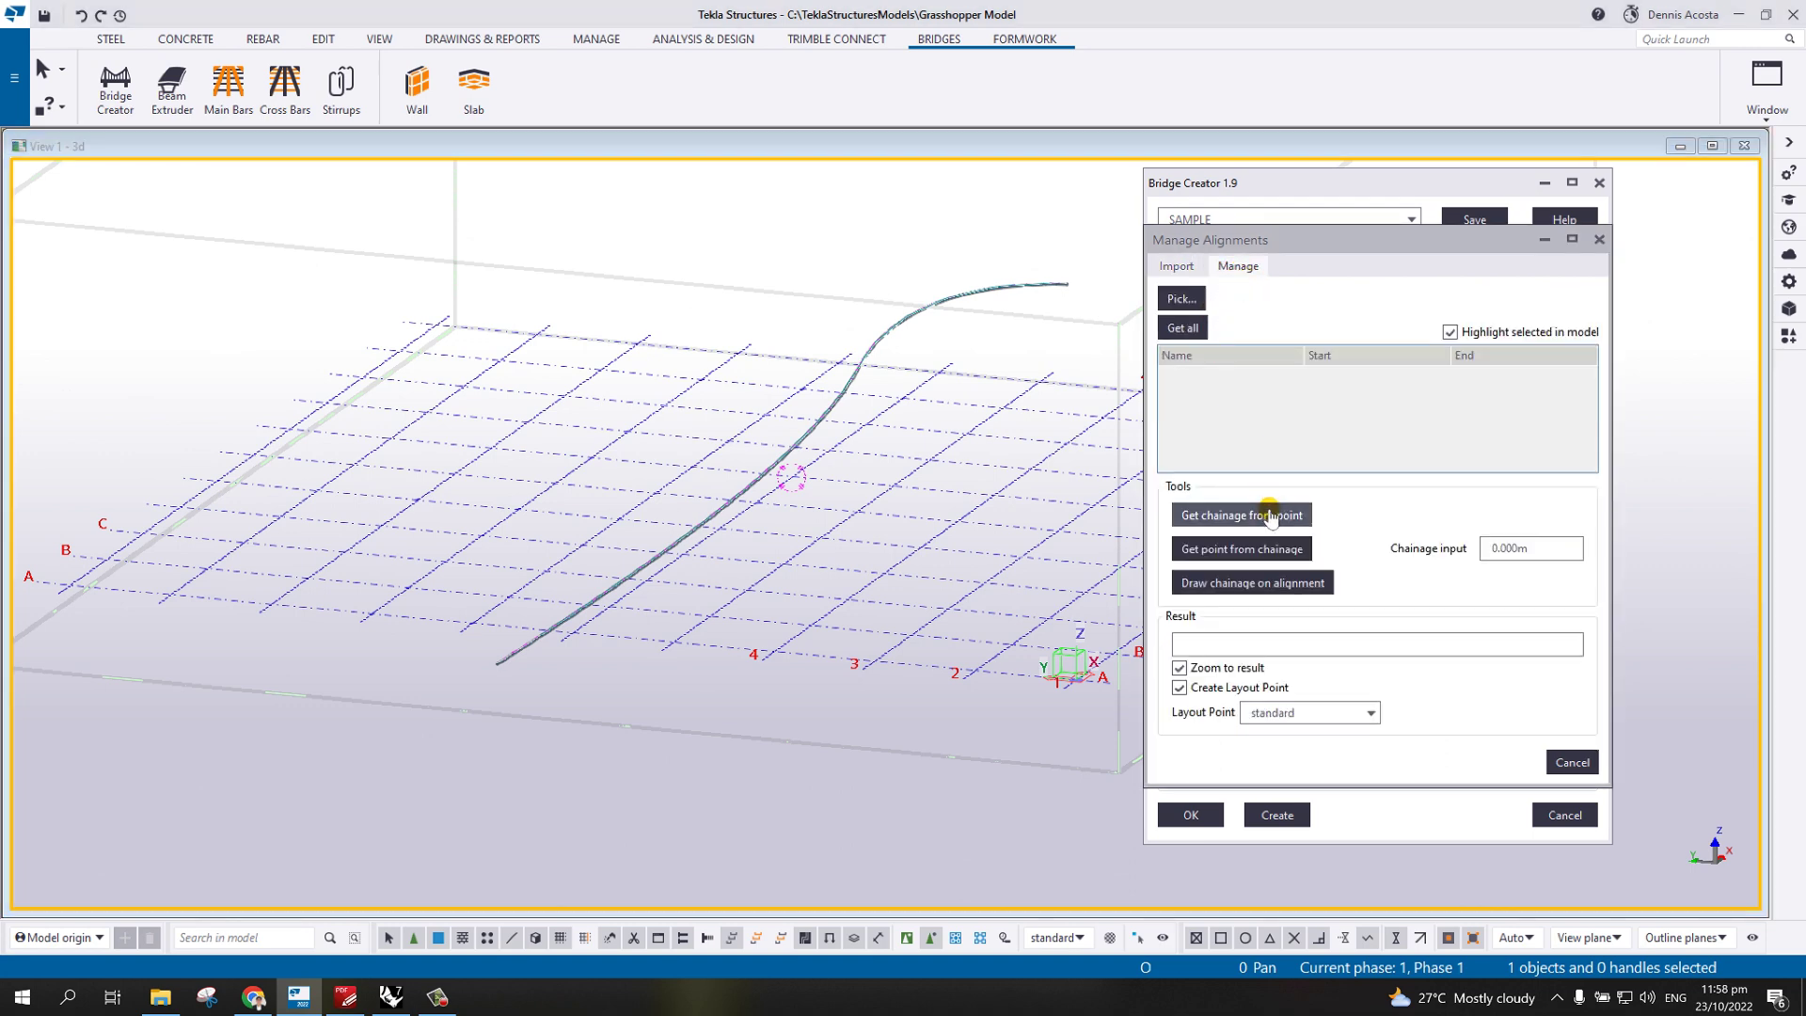
# - Draw chainage marks 0 to 44.738 on the converted alignment and orbit to inspect them
pyautogui.click(1261, 585)
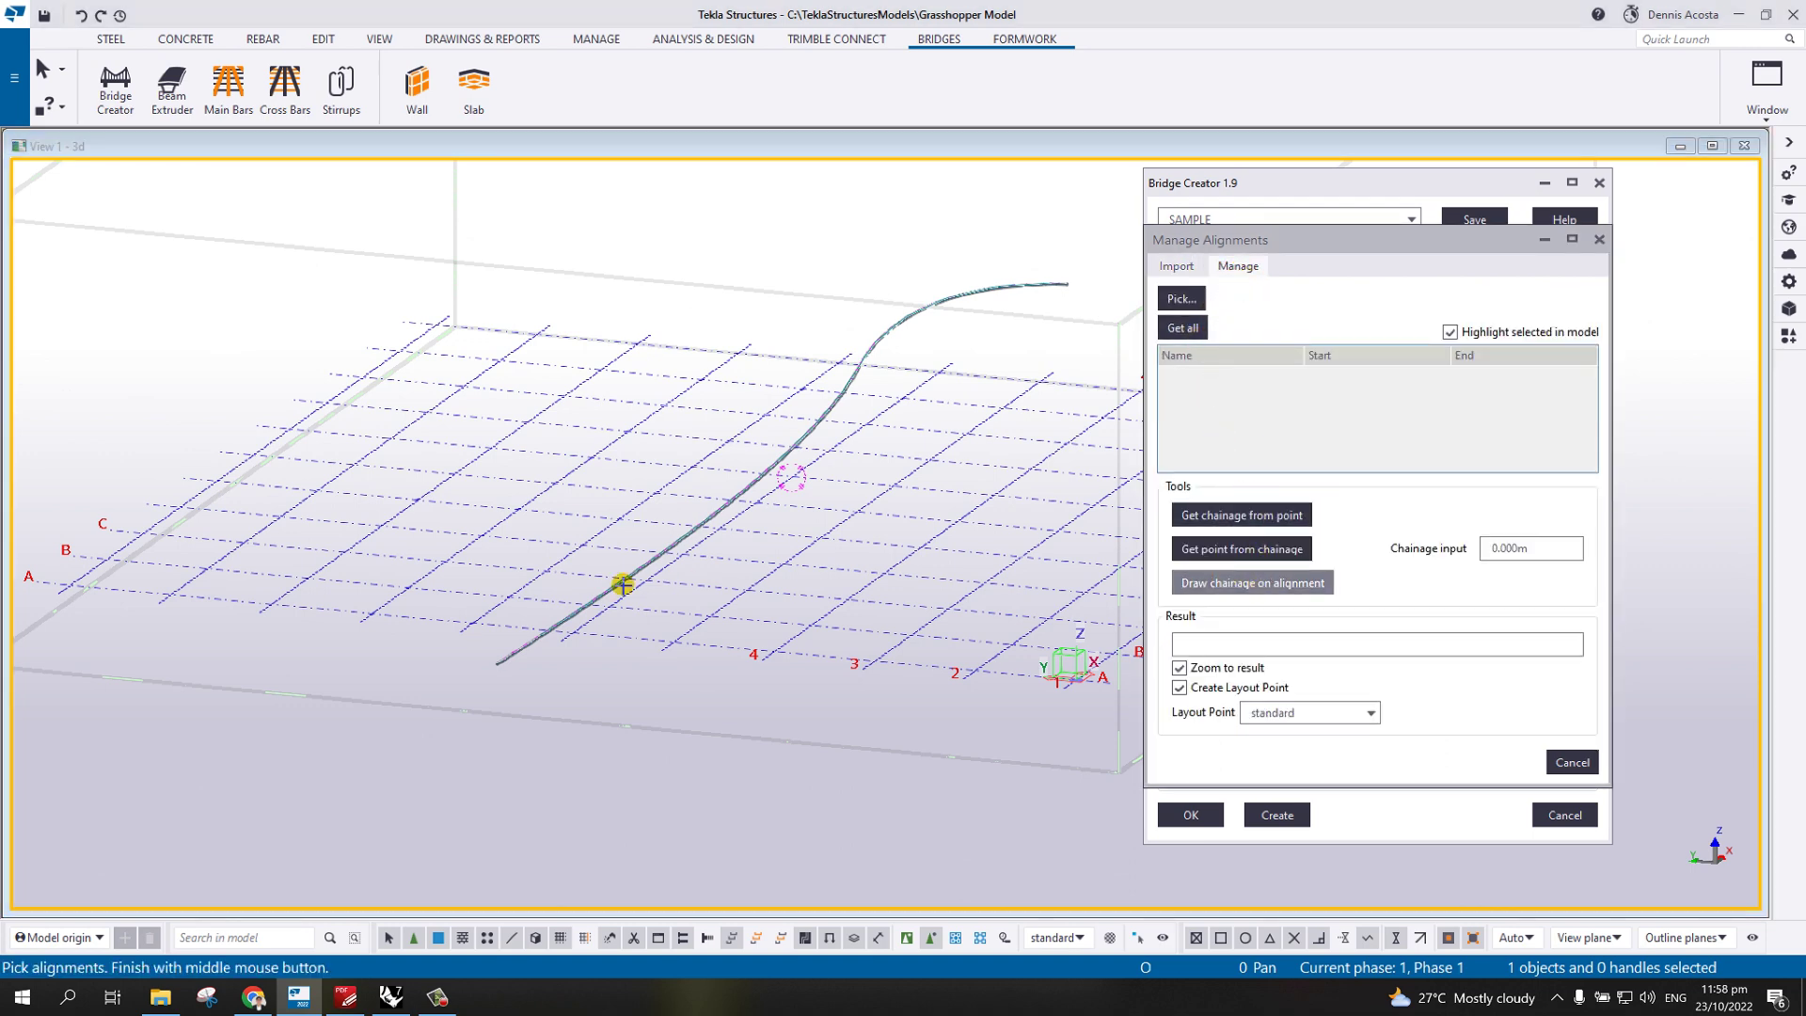
pyautogui.scroll(6, 522, 659)
pyautogui.click(543, 630)
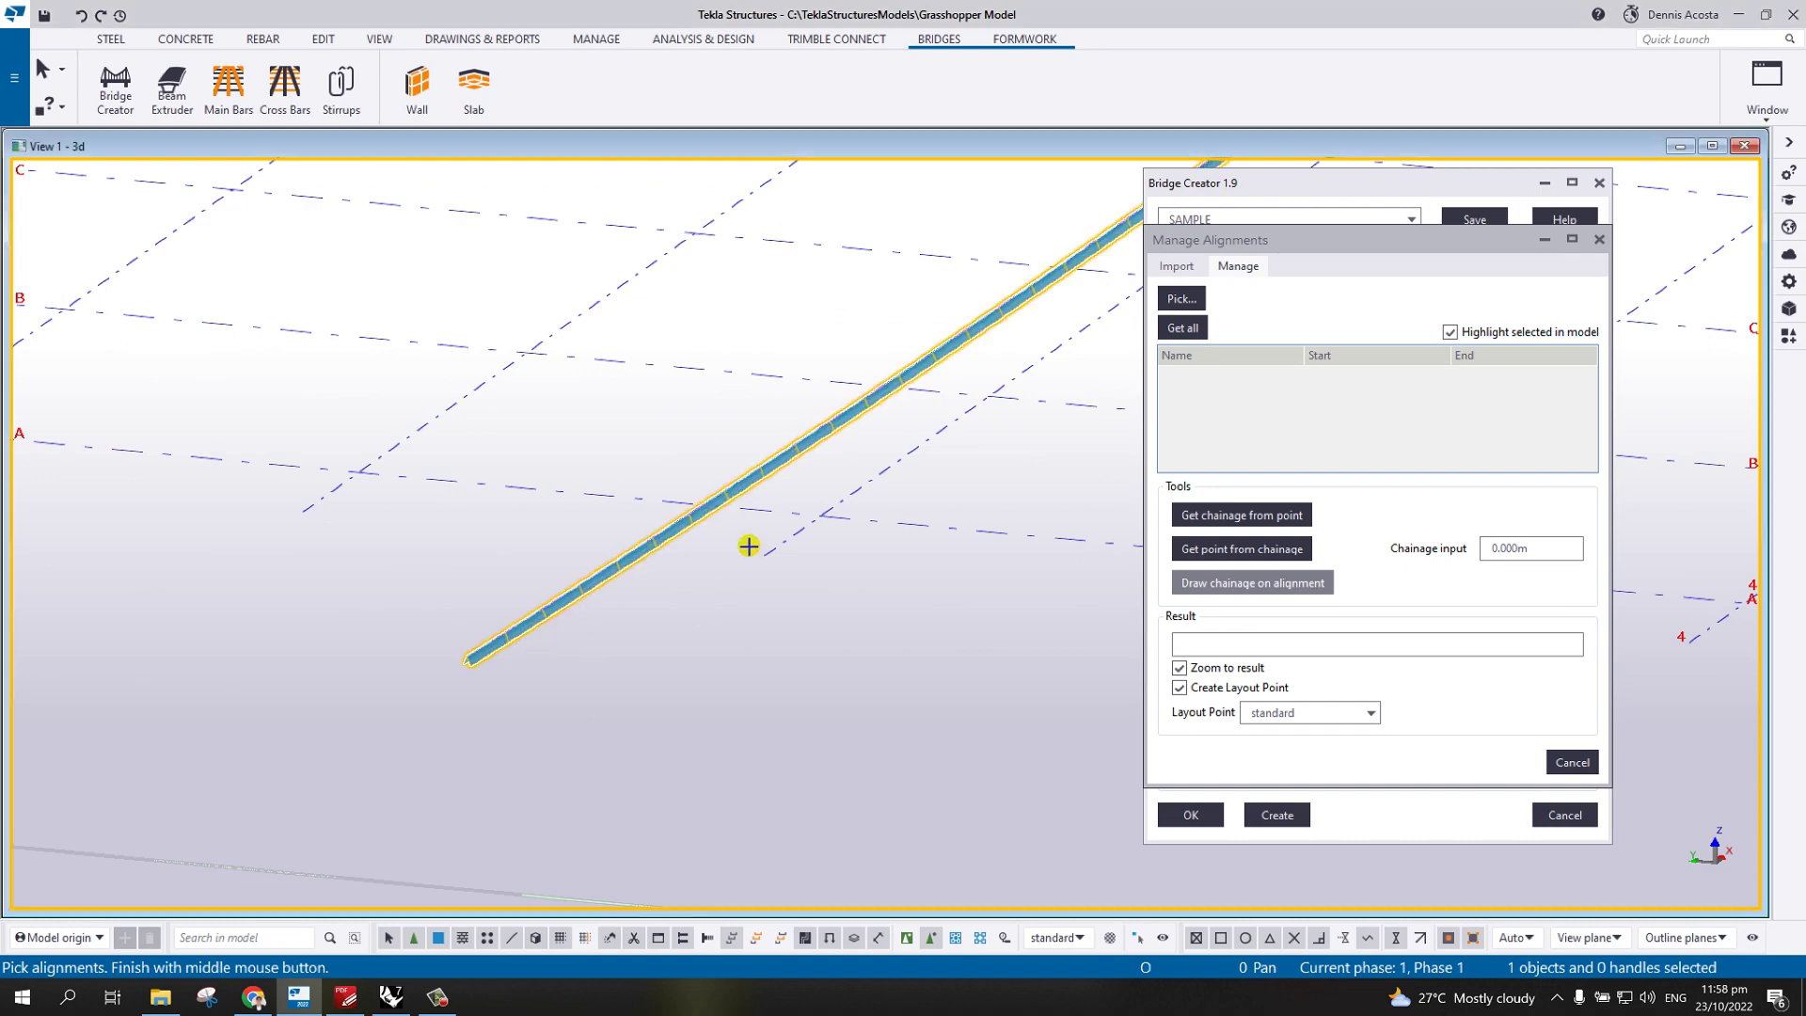
pyautogui.middleClick(735, 444)
pyautogui.scroll(-5, 742, 458)
pyautogui.moveTo(742, 458); pyautogui.dragTo(573, 658, button='middle')
pyautogui.keyDown('ctrl'); pyautogui.moveTo(514, 729); pyautogui.dragTo(580, 514, button='middle'); pyautogui.keyUp('ctrl')
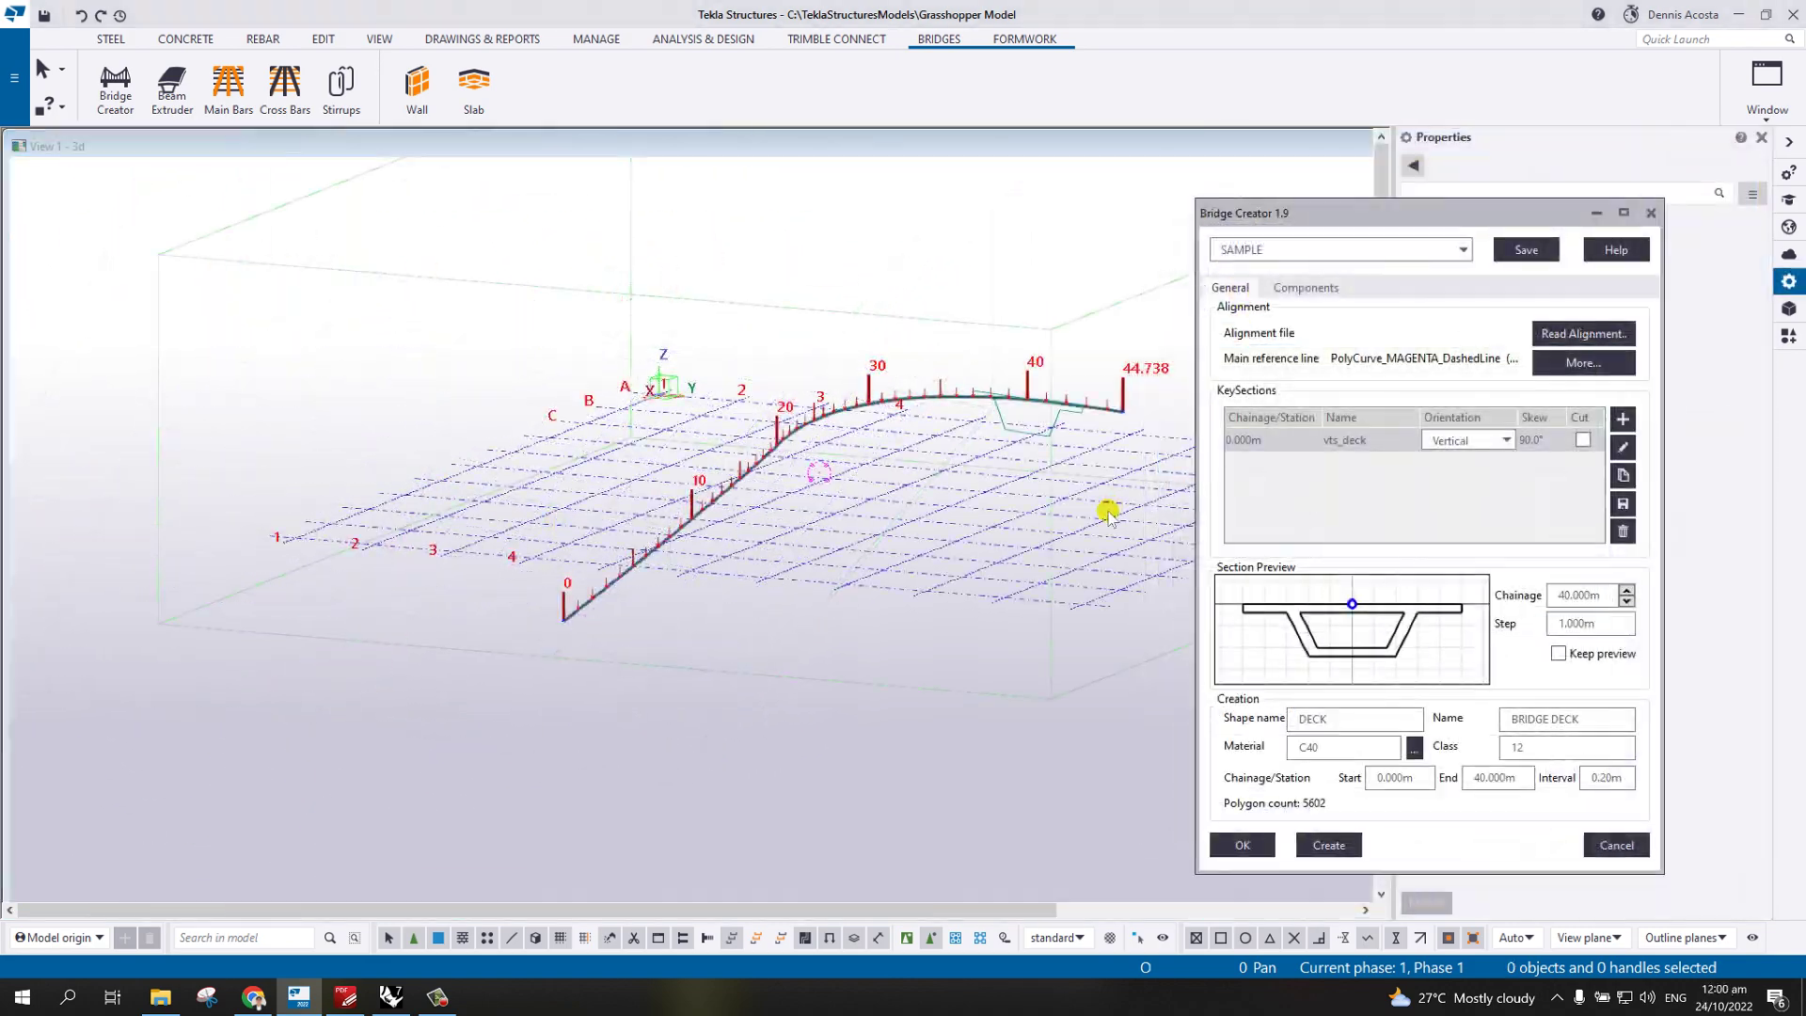
pyautogui.keyDown('ctrl'); pyautogui.moveTo(1100, 508); pyautogui.dragTo(947, 520, button='middle'); pyautogui.keyUp('ctrl')
pyautogui.keyDown('ctrl'); pyautogui.moveTo(879, 471); pyautogui.dragTo(476, 617, button='middle'); pyautogui.keyUp('ctrl')
pyautogui.scroll(3, 475, 625)
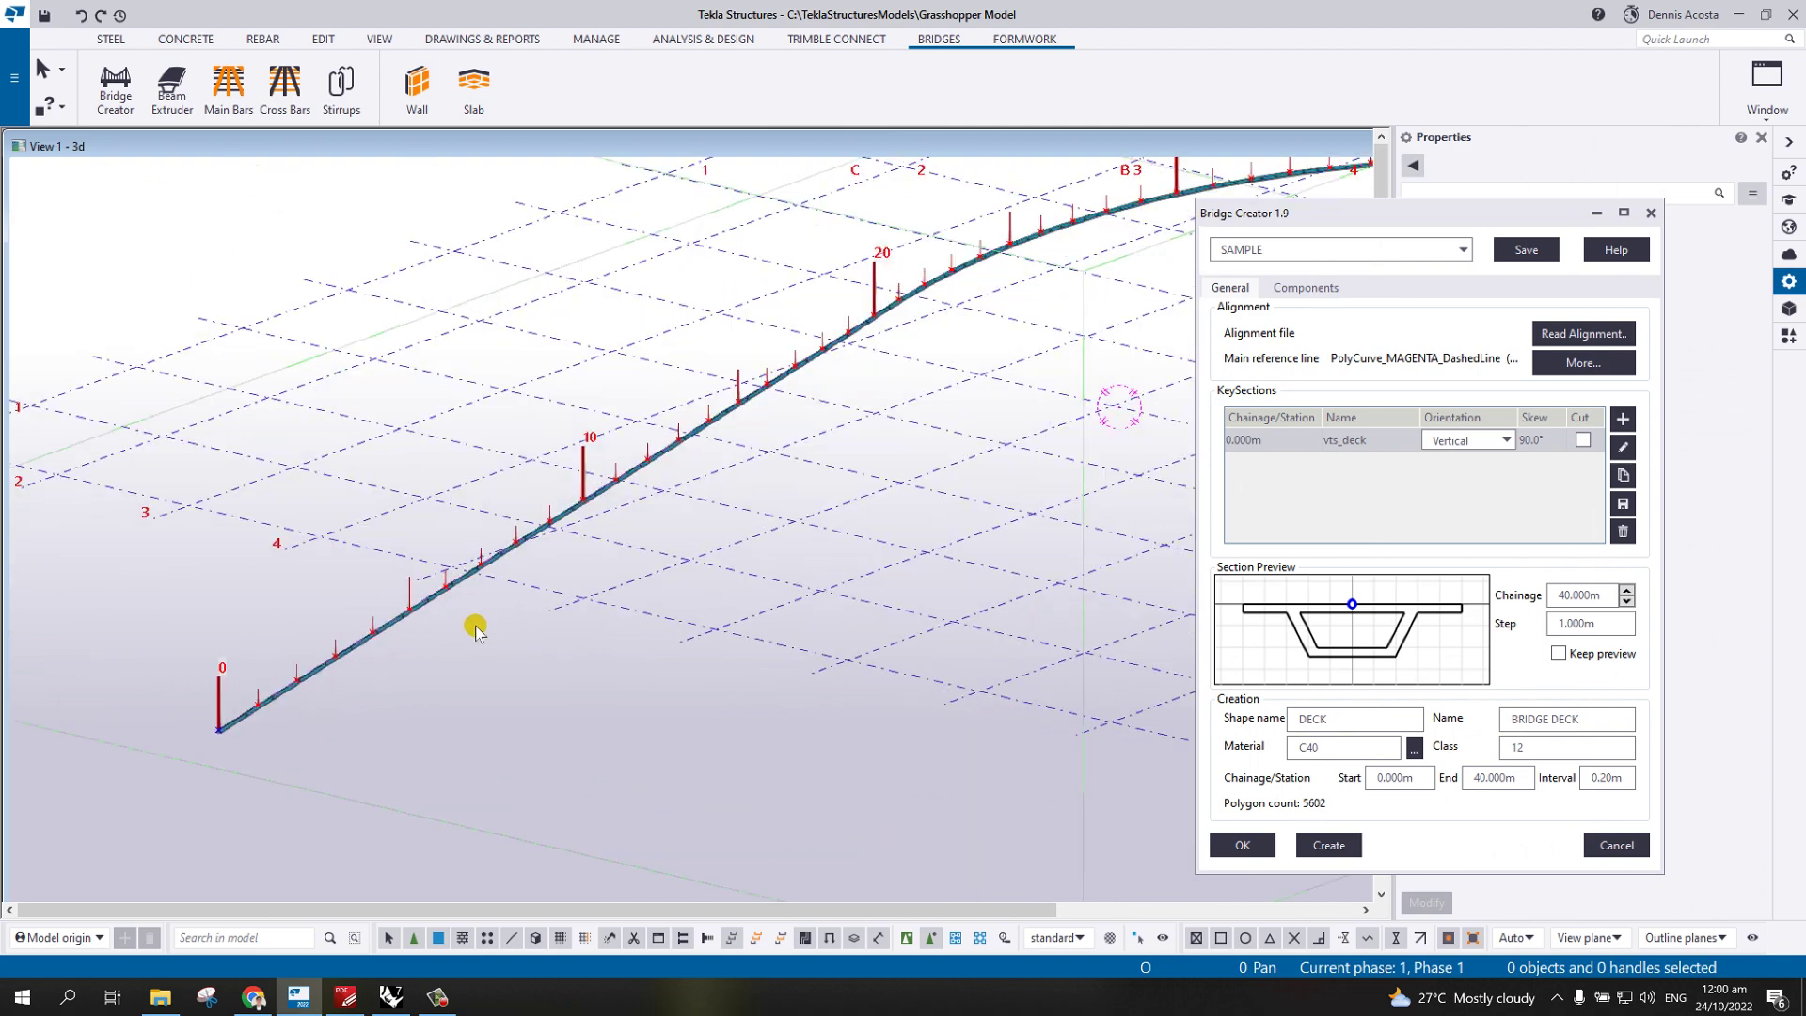
# - Link the vts_deck section's Alignment Proxy to PolyCurve_MAGENTA_DashedLine and confirm
pyautogui.click(1624, 450)
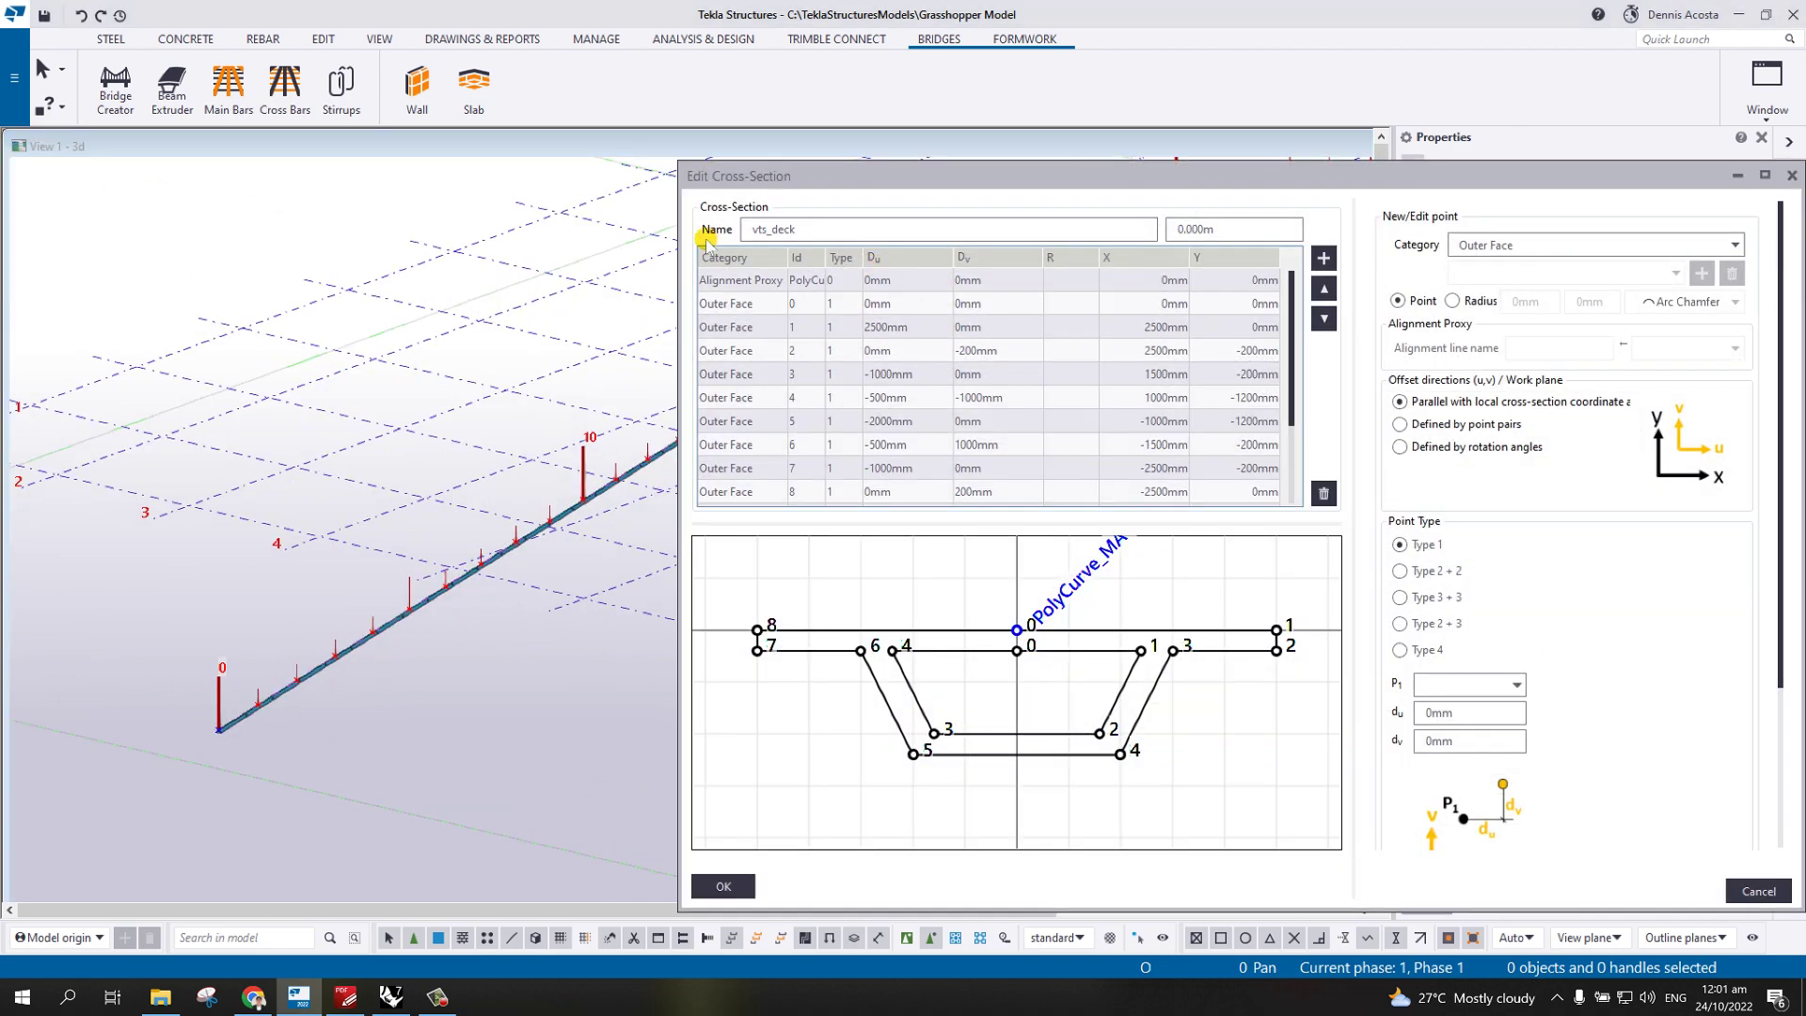
pyautogui.click(740, 282)
pyautogui.click(1730, 349)
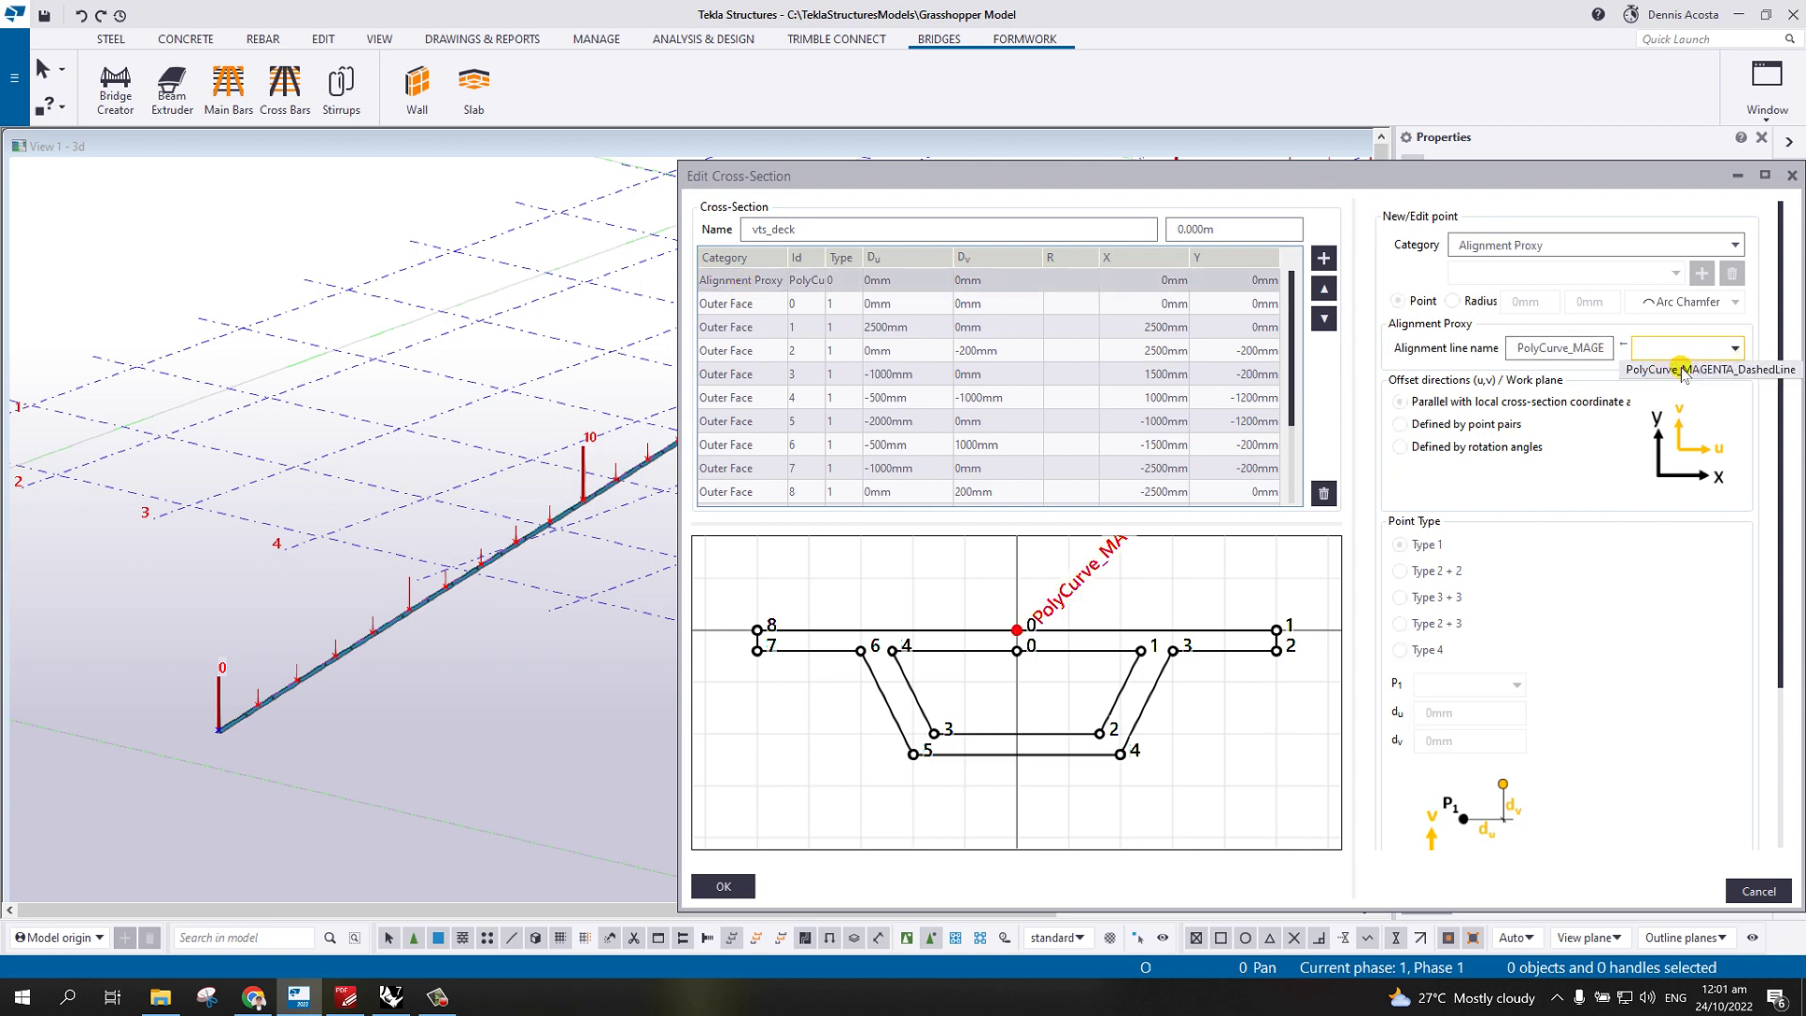
pyautogui.click(1690, 370)
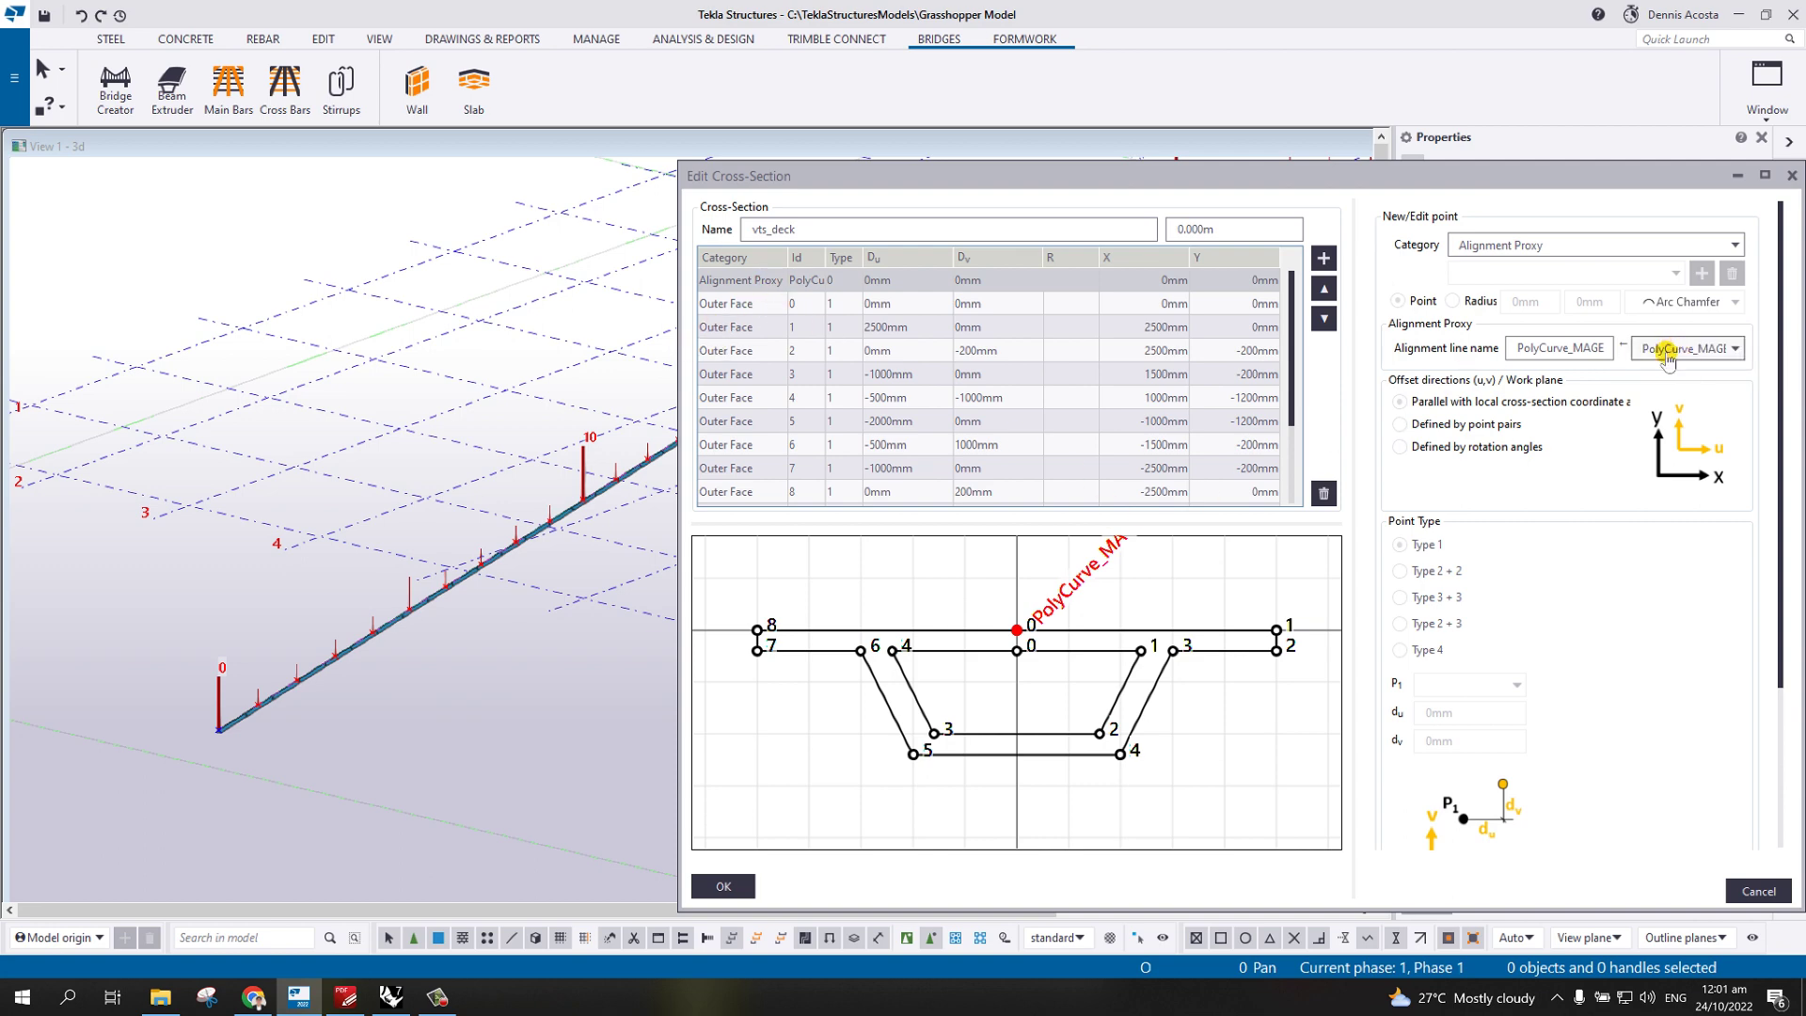
pyautogui.click(722, 885)
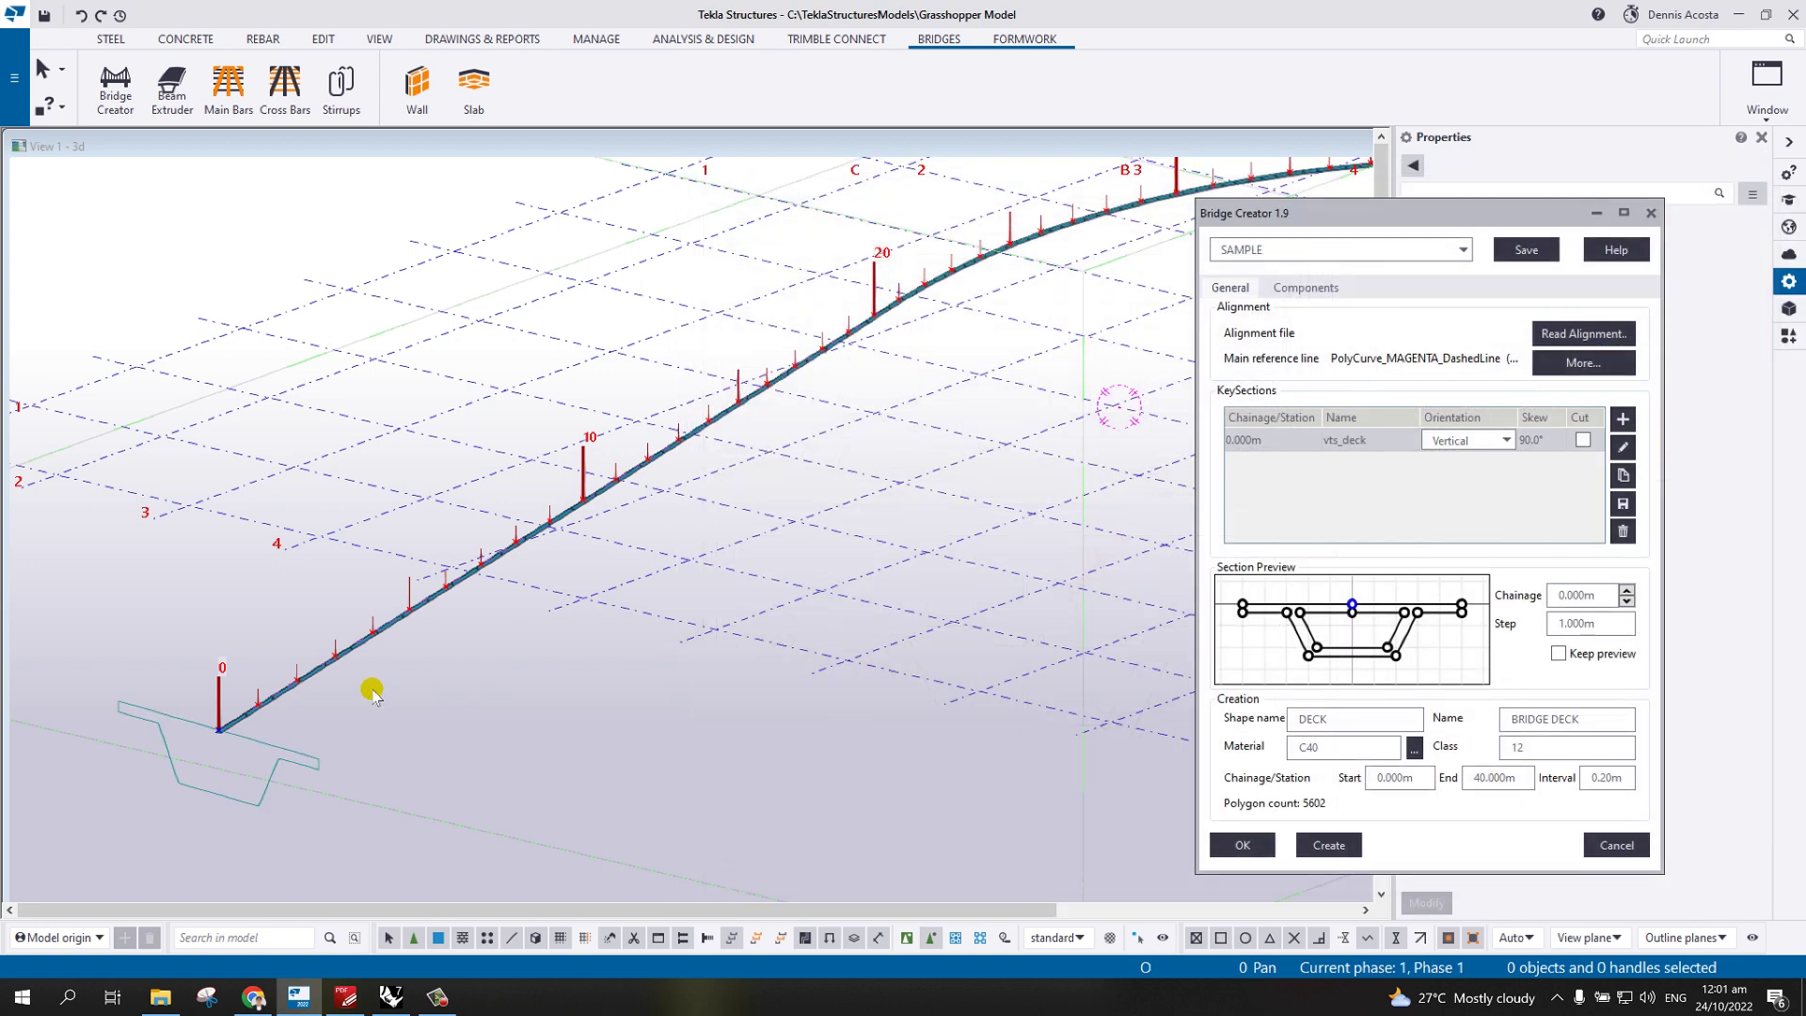
# - Check the DECK shape name and C40 material, and set the deck Class to 11
pyautogui.scroll(-3, 373, 693)
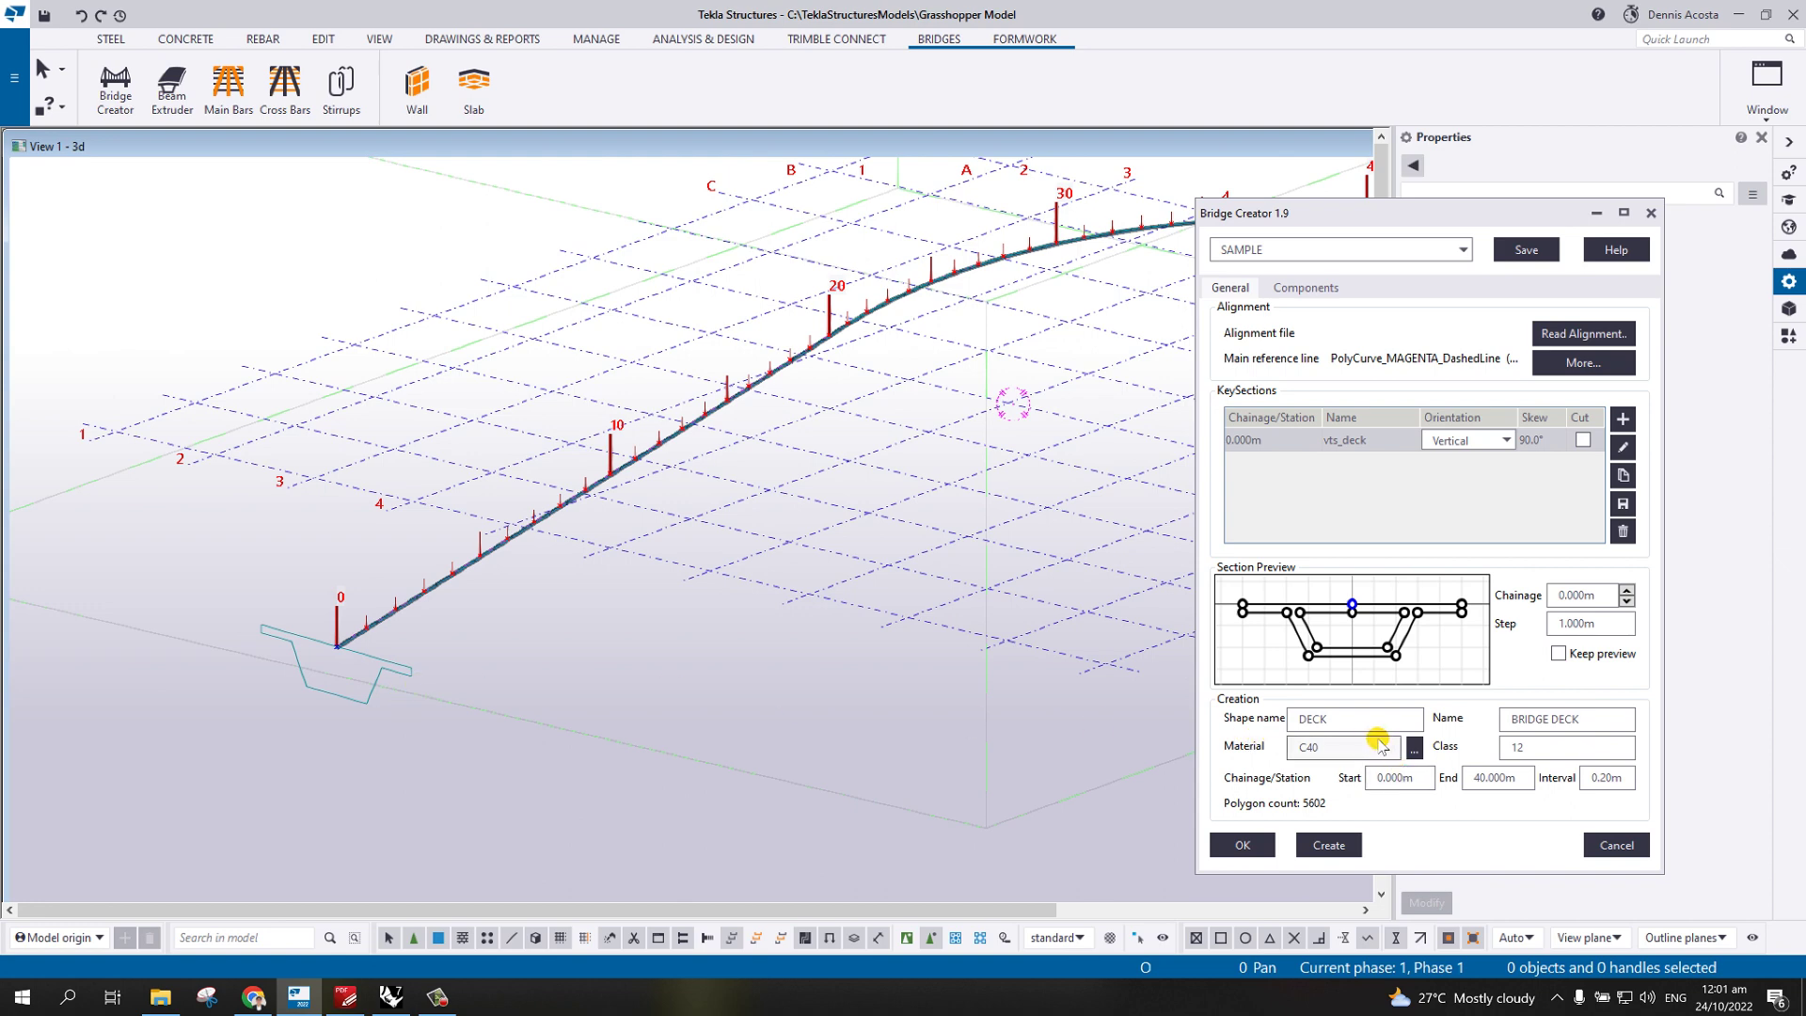
pyautogui.click(1345, 721)
pyautogui.click(1333, 747)
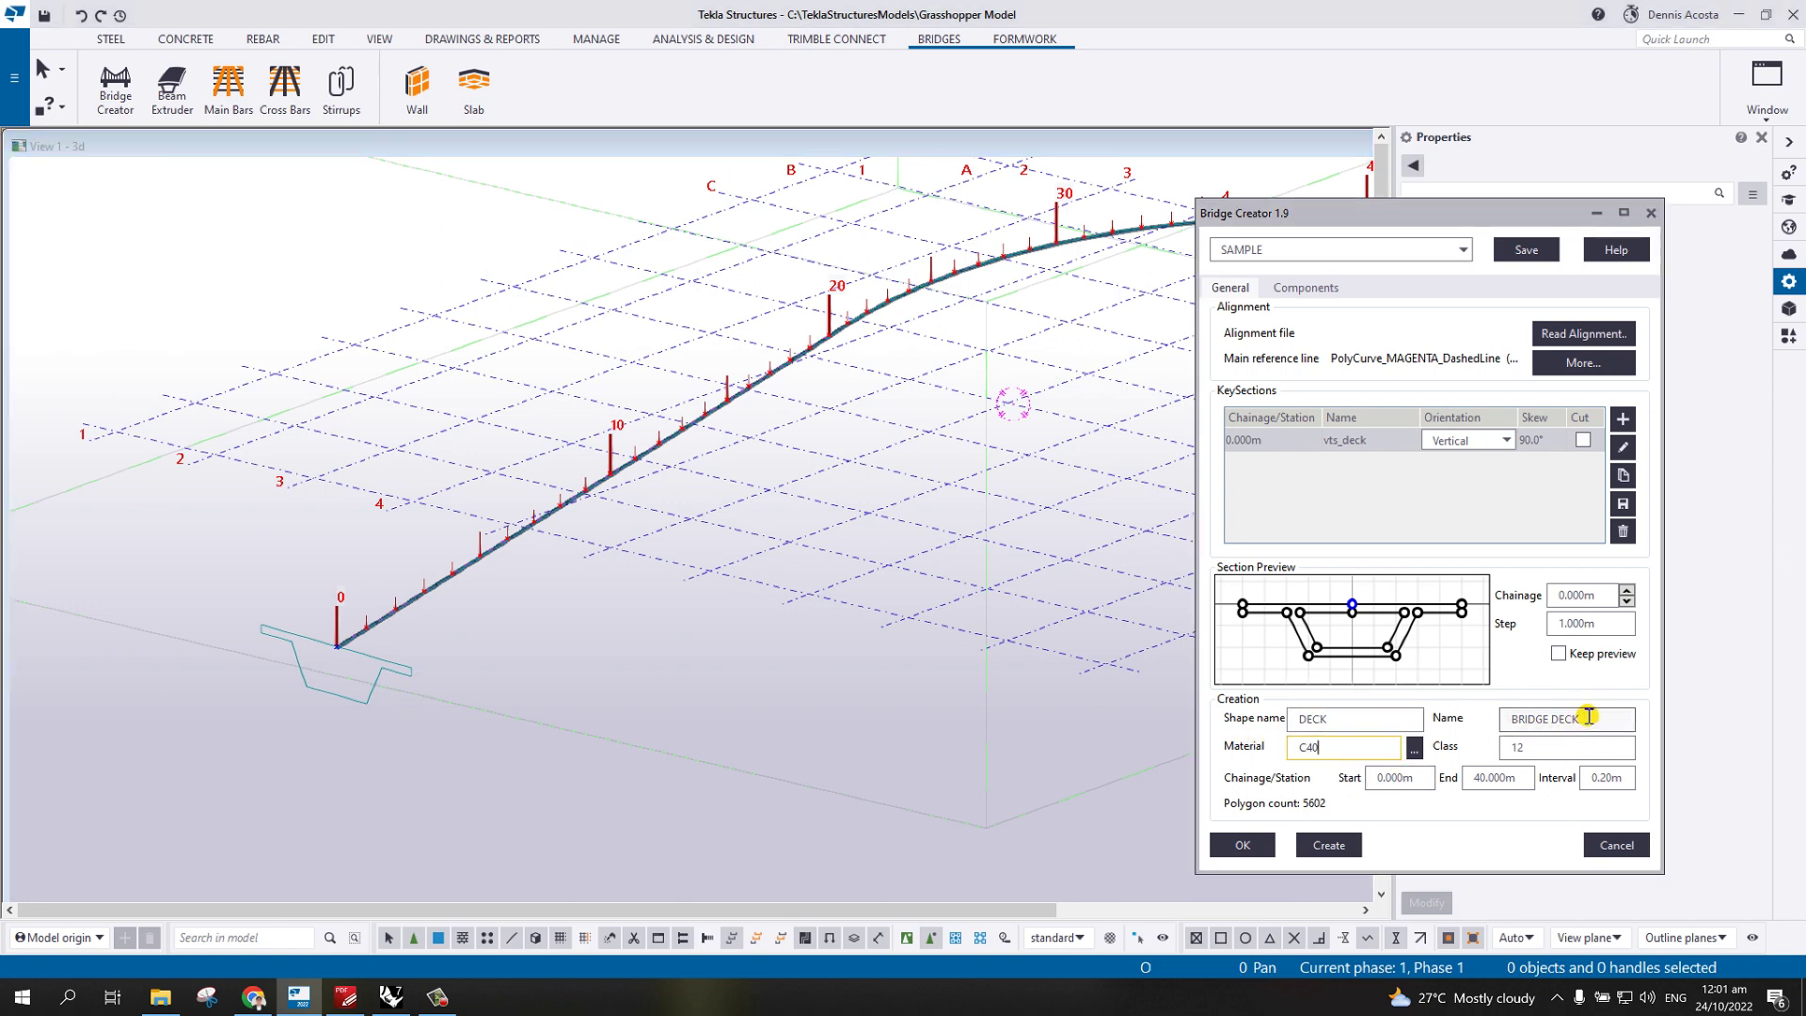
pyautogui.click(1545, 748)
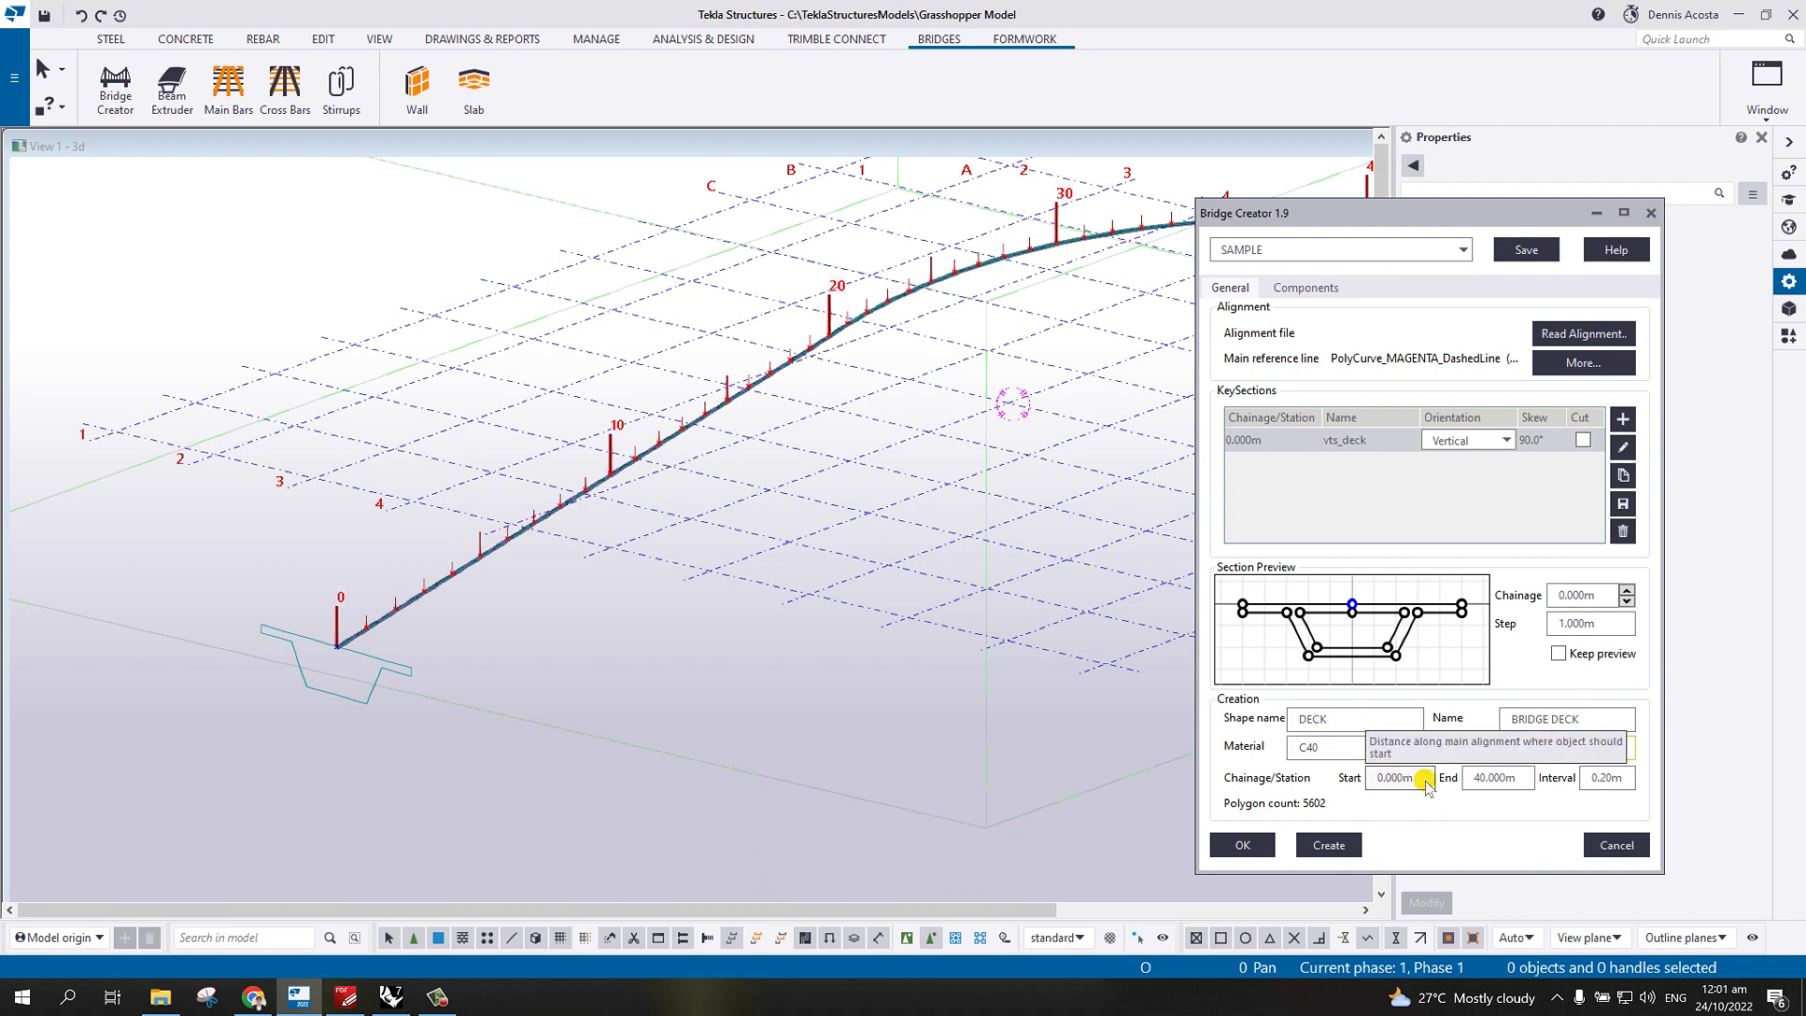
pyautogui.moveTo(734, 451); pyautogui.dragTo(259, 602, button='middle')
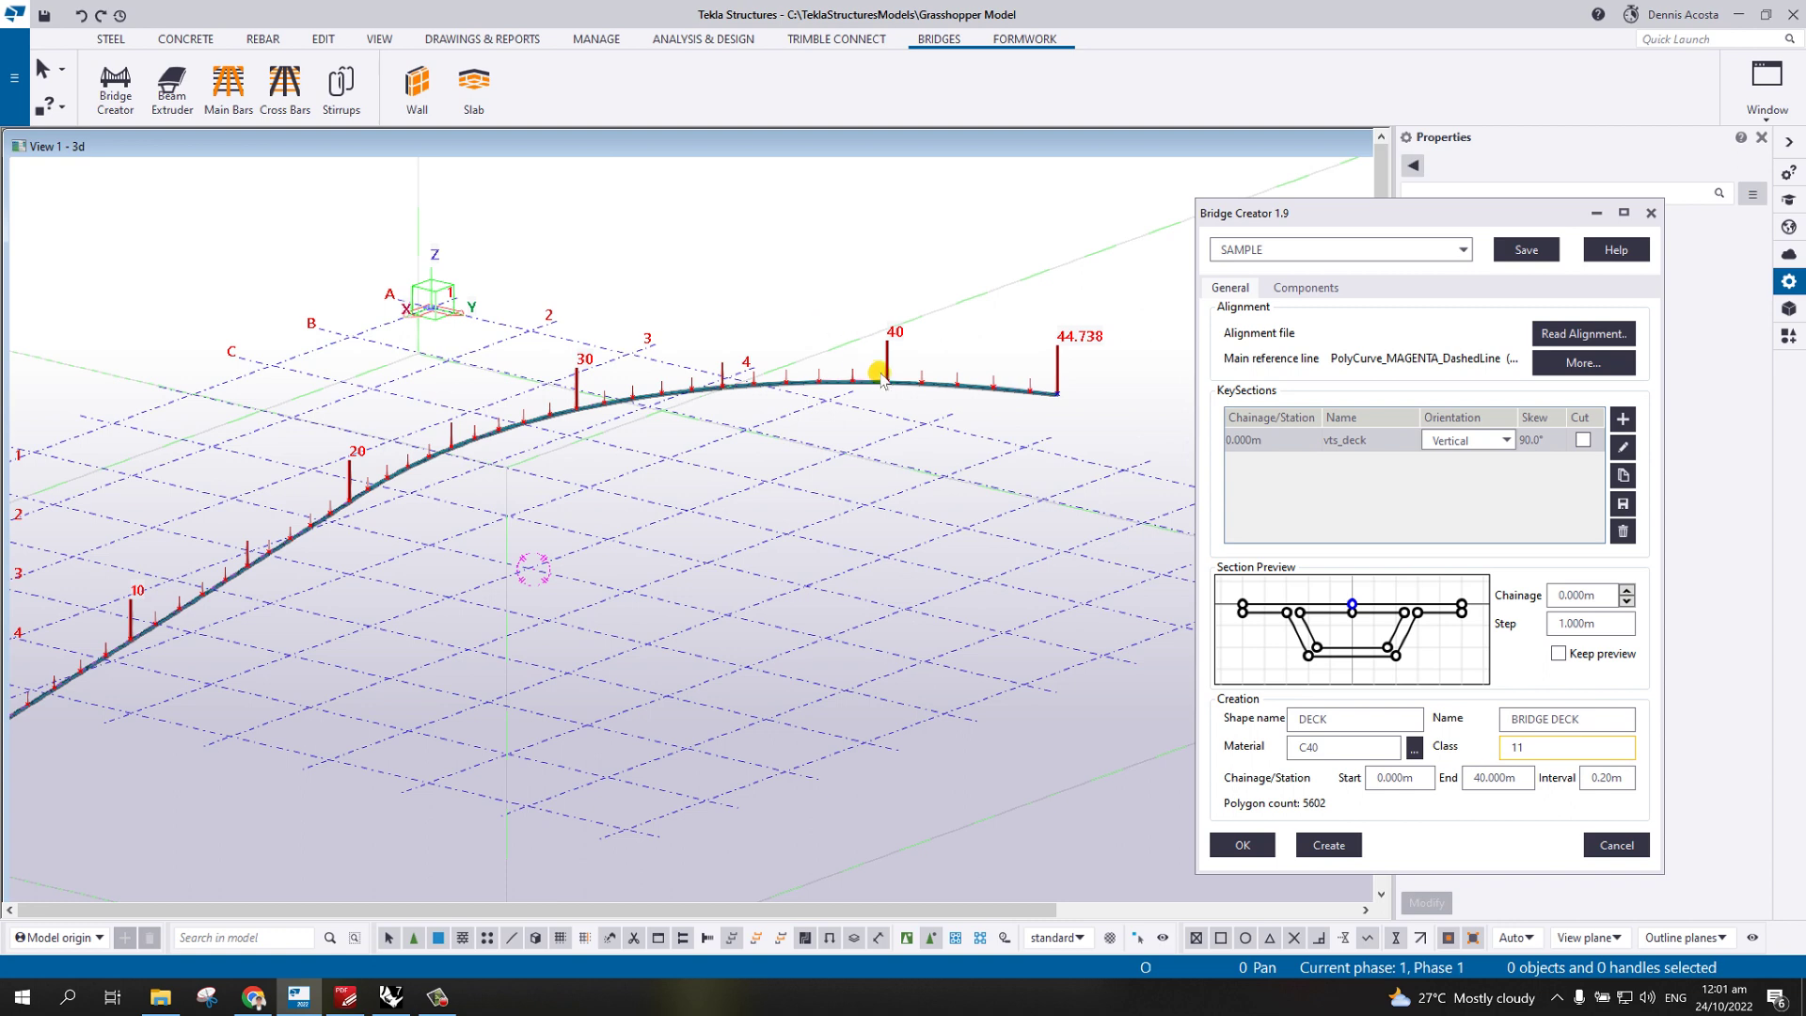
pyautogui.scroll(-2, 996, 543)
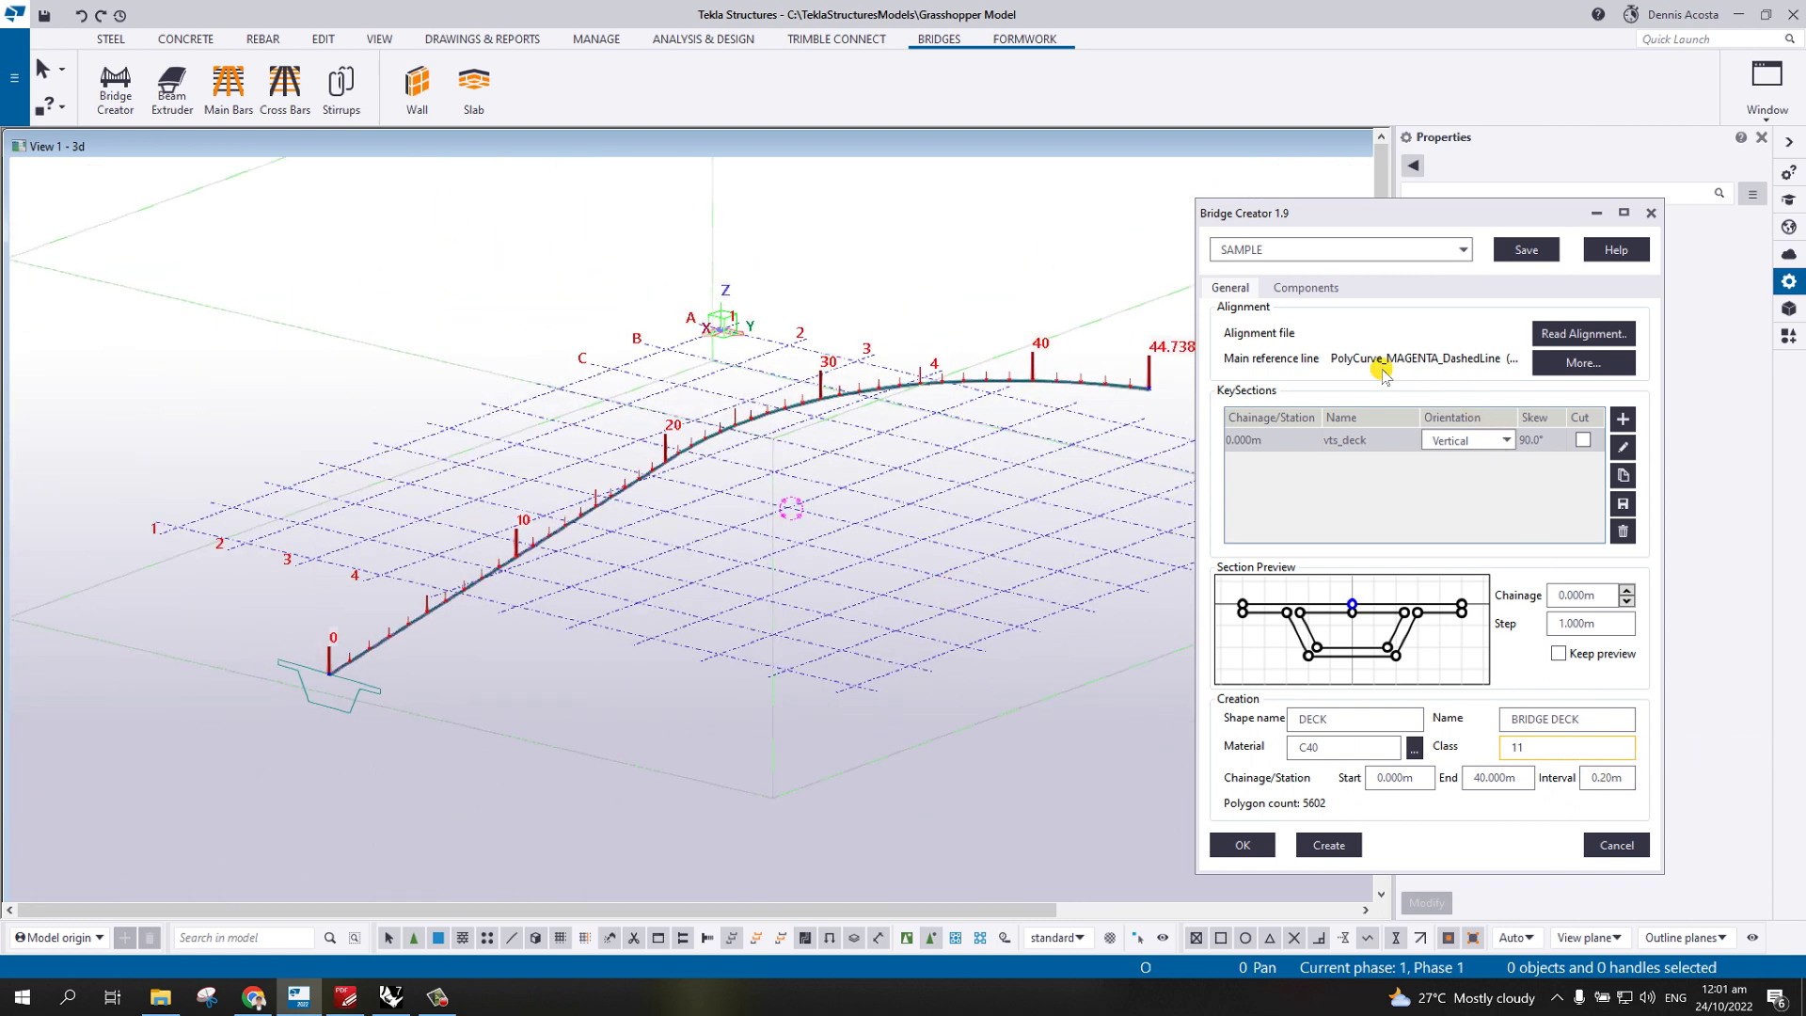
pyautogui.click(1306, 288)
pyautogui.click(1231, 288)
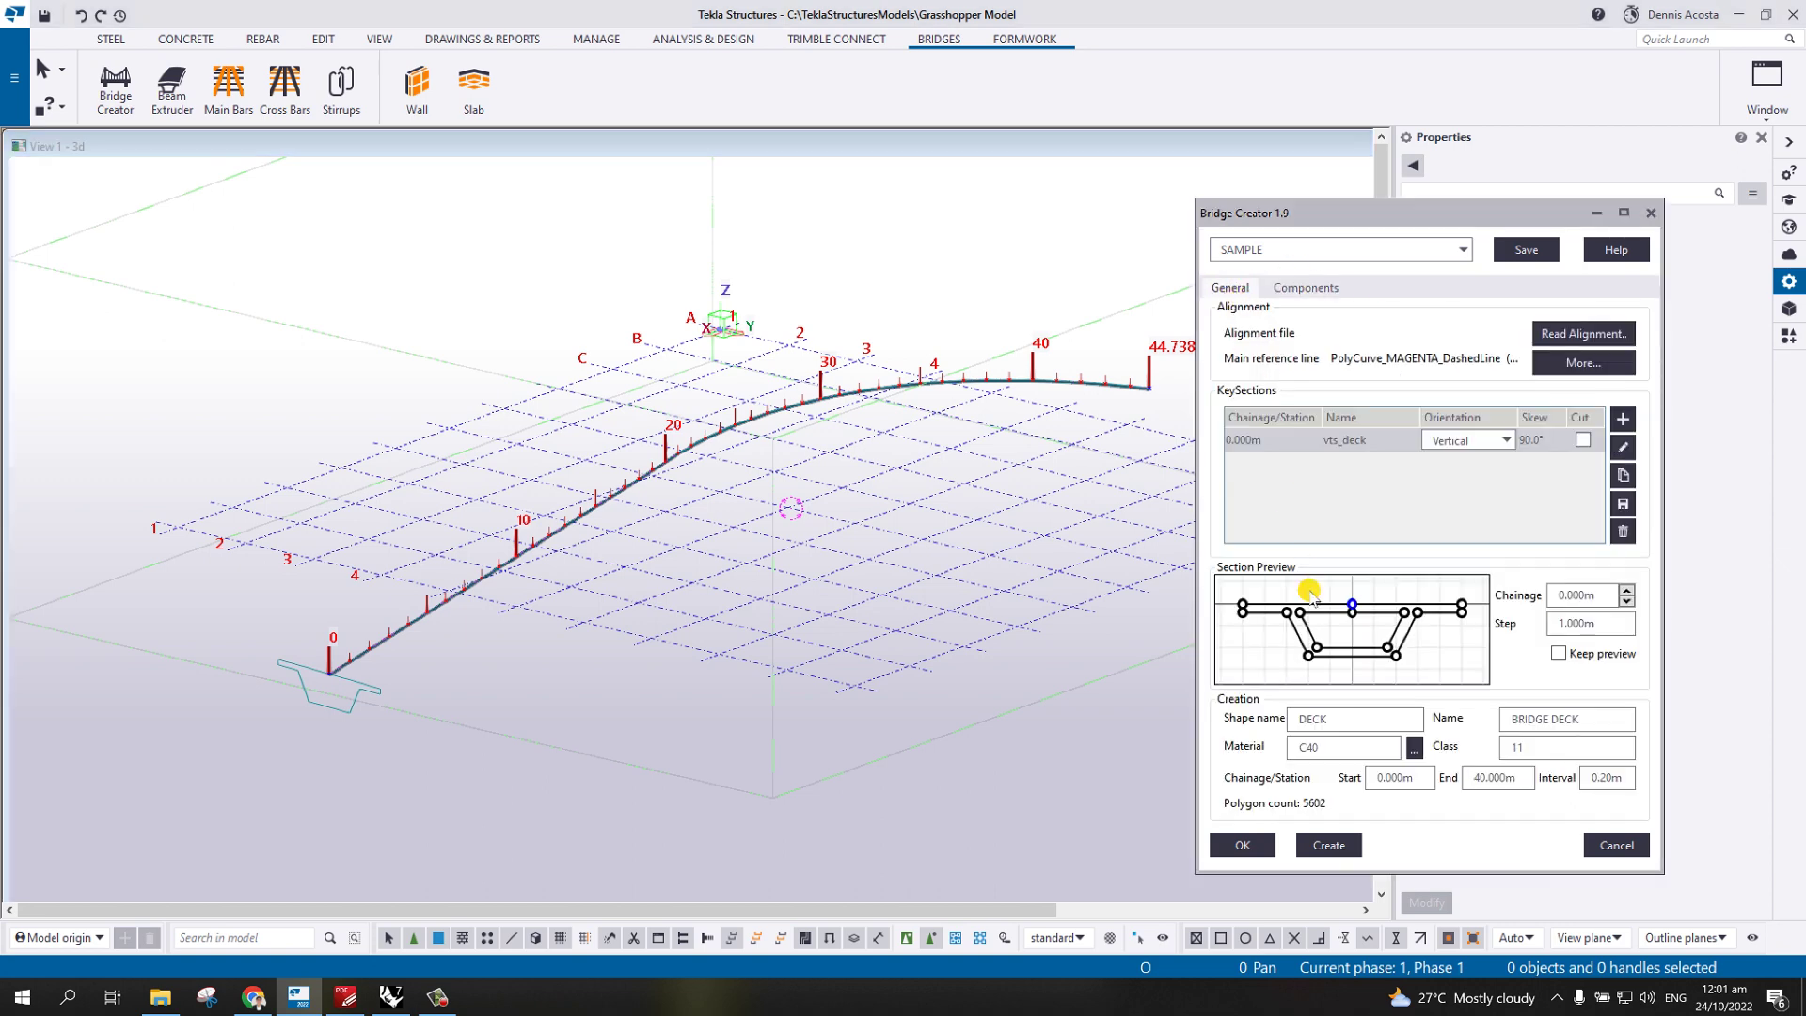
# - Create the deck from chainage 0 to 40, overwriting the existing DECK shape
pyautogui.click(1326, 845)
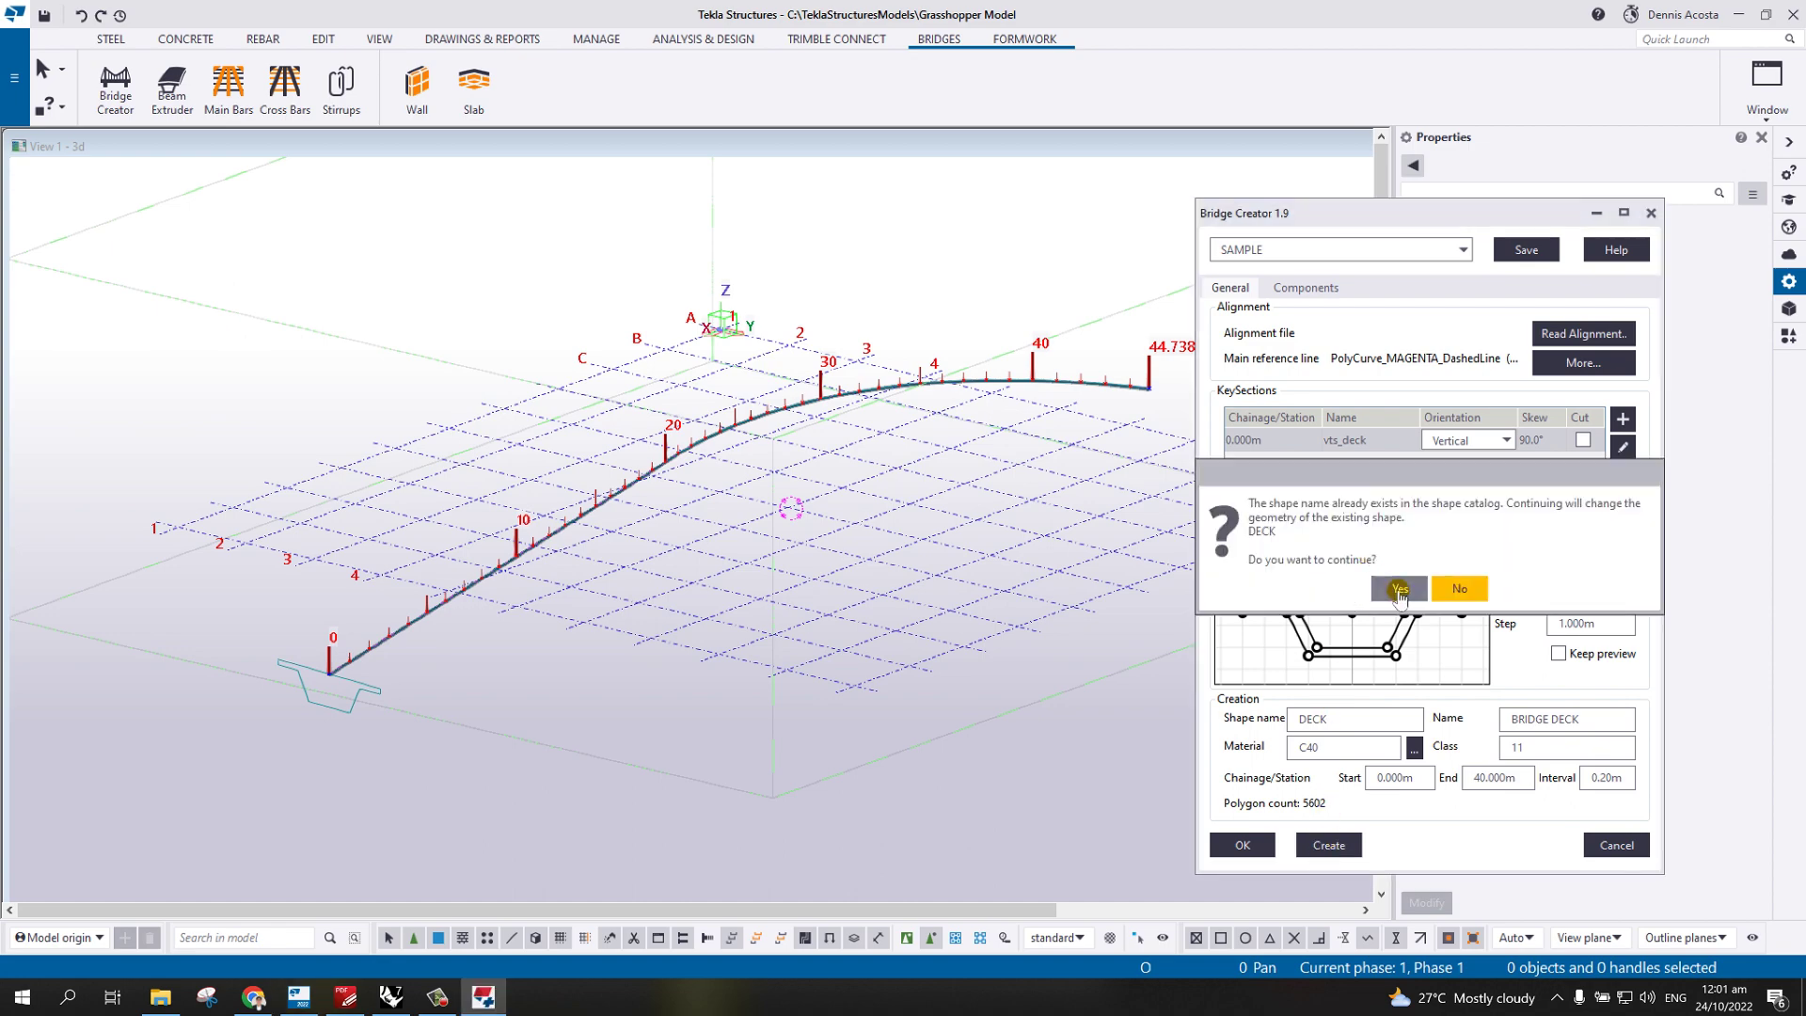
pyautogui.click(1398, 588)
pyautogui.scroll(5, 658, 555)
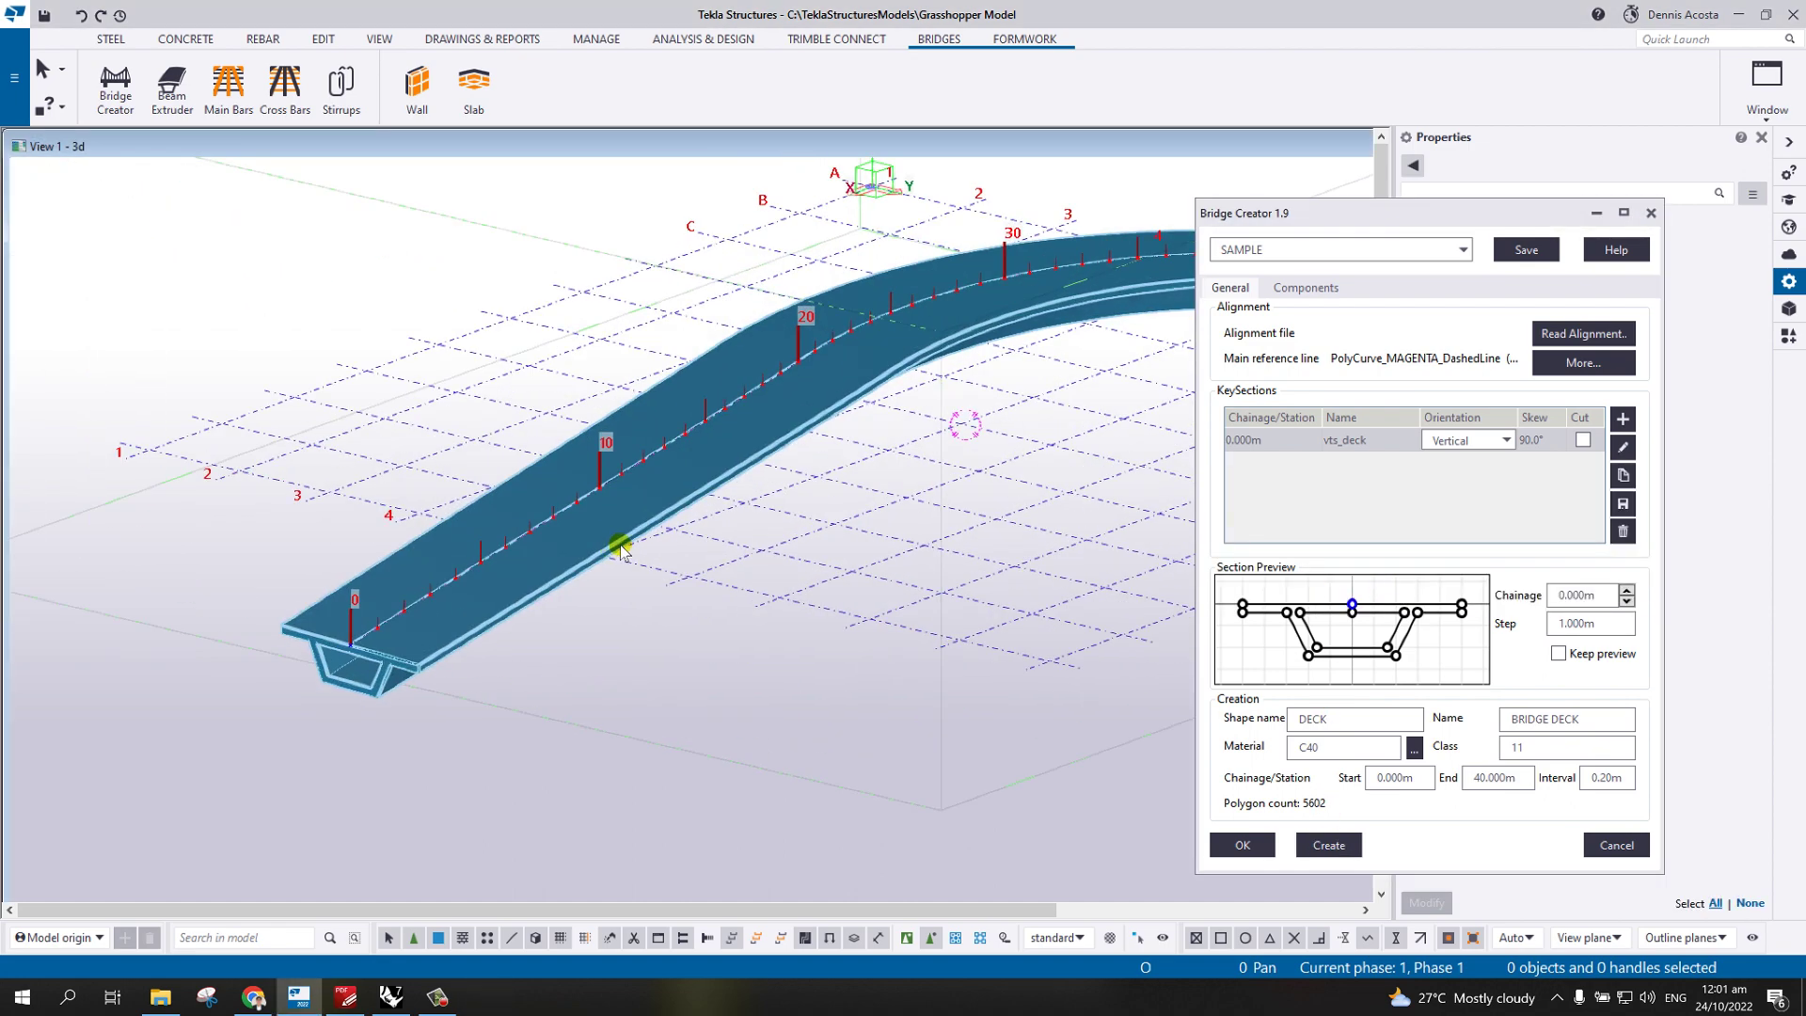
pyautogui.moveTo(624, 540); pyautogui.dragTo(919, 310, button='middle')
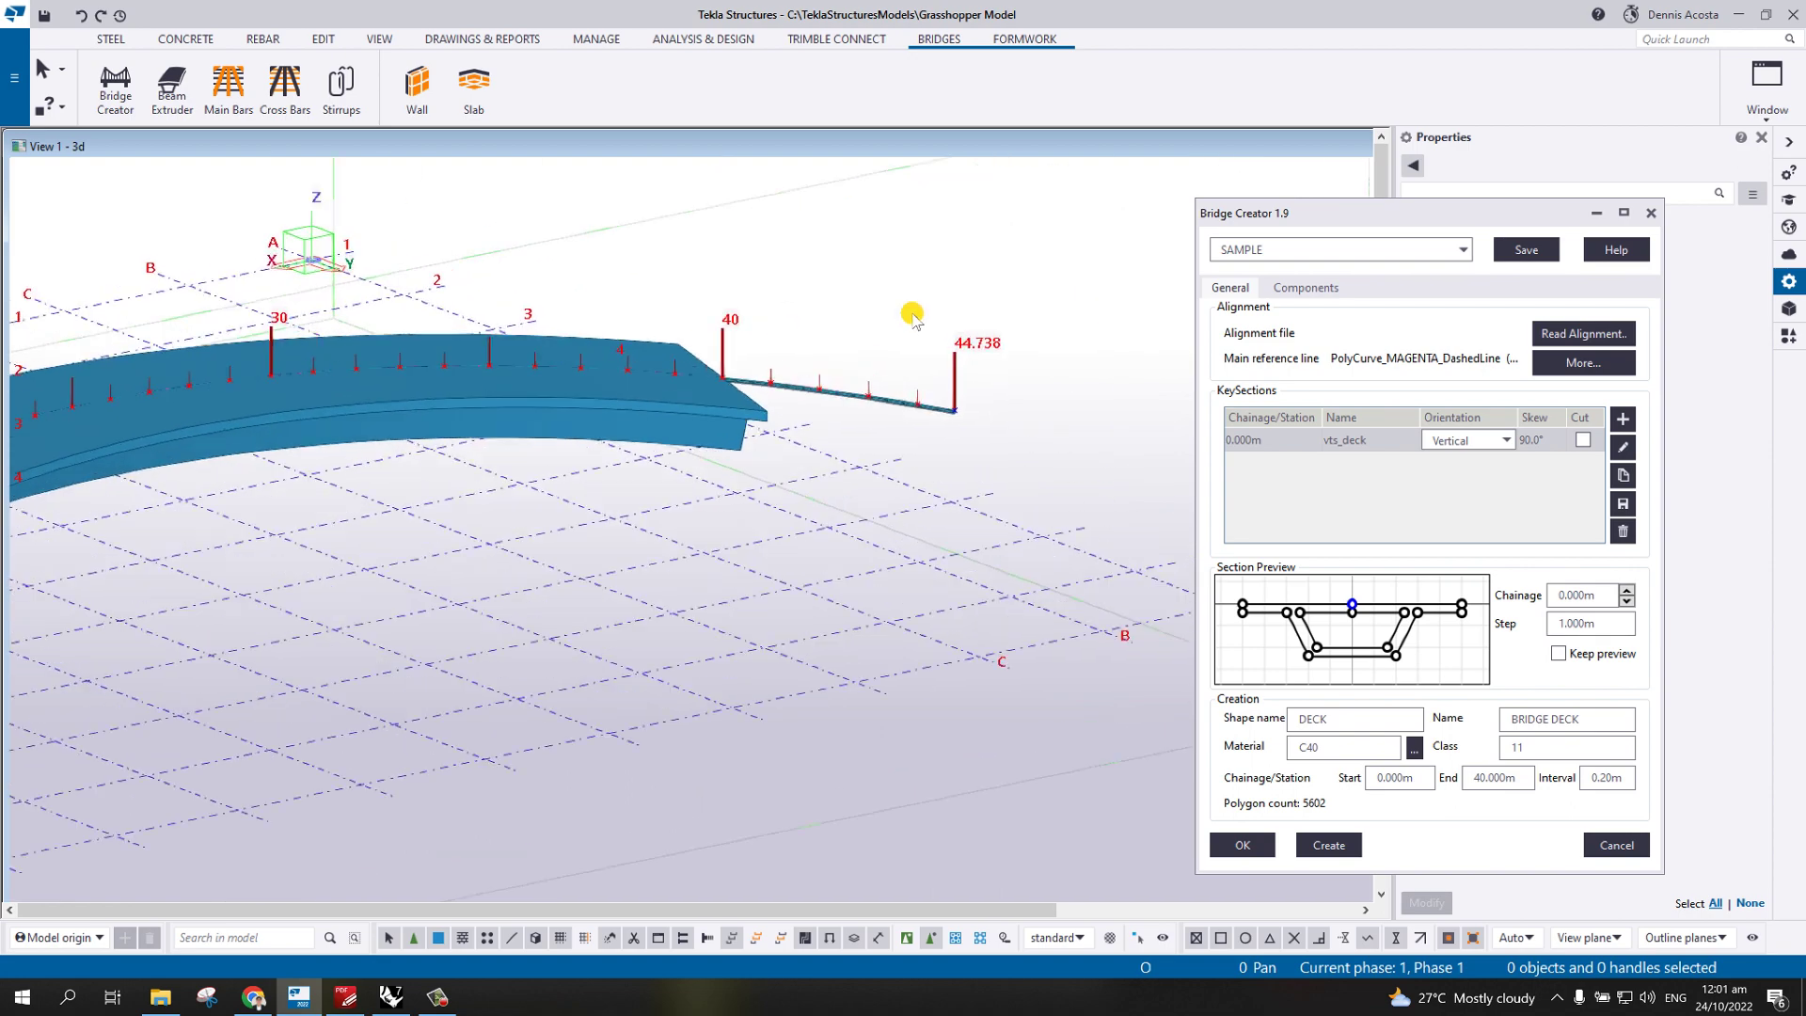
pyautogui.scroll(3, 790, 439)
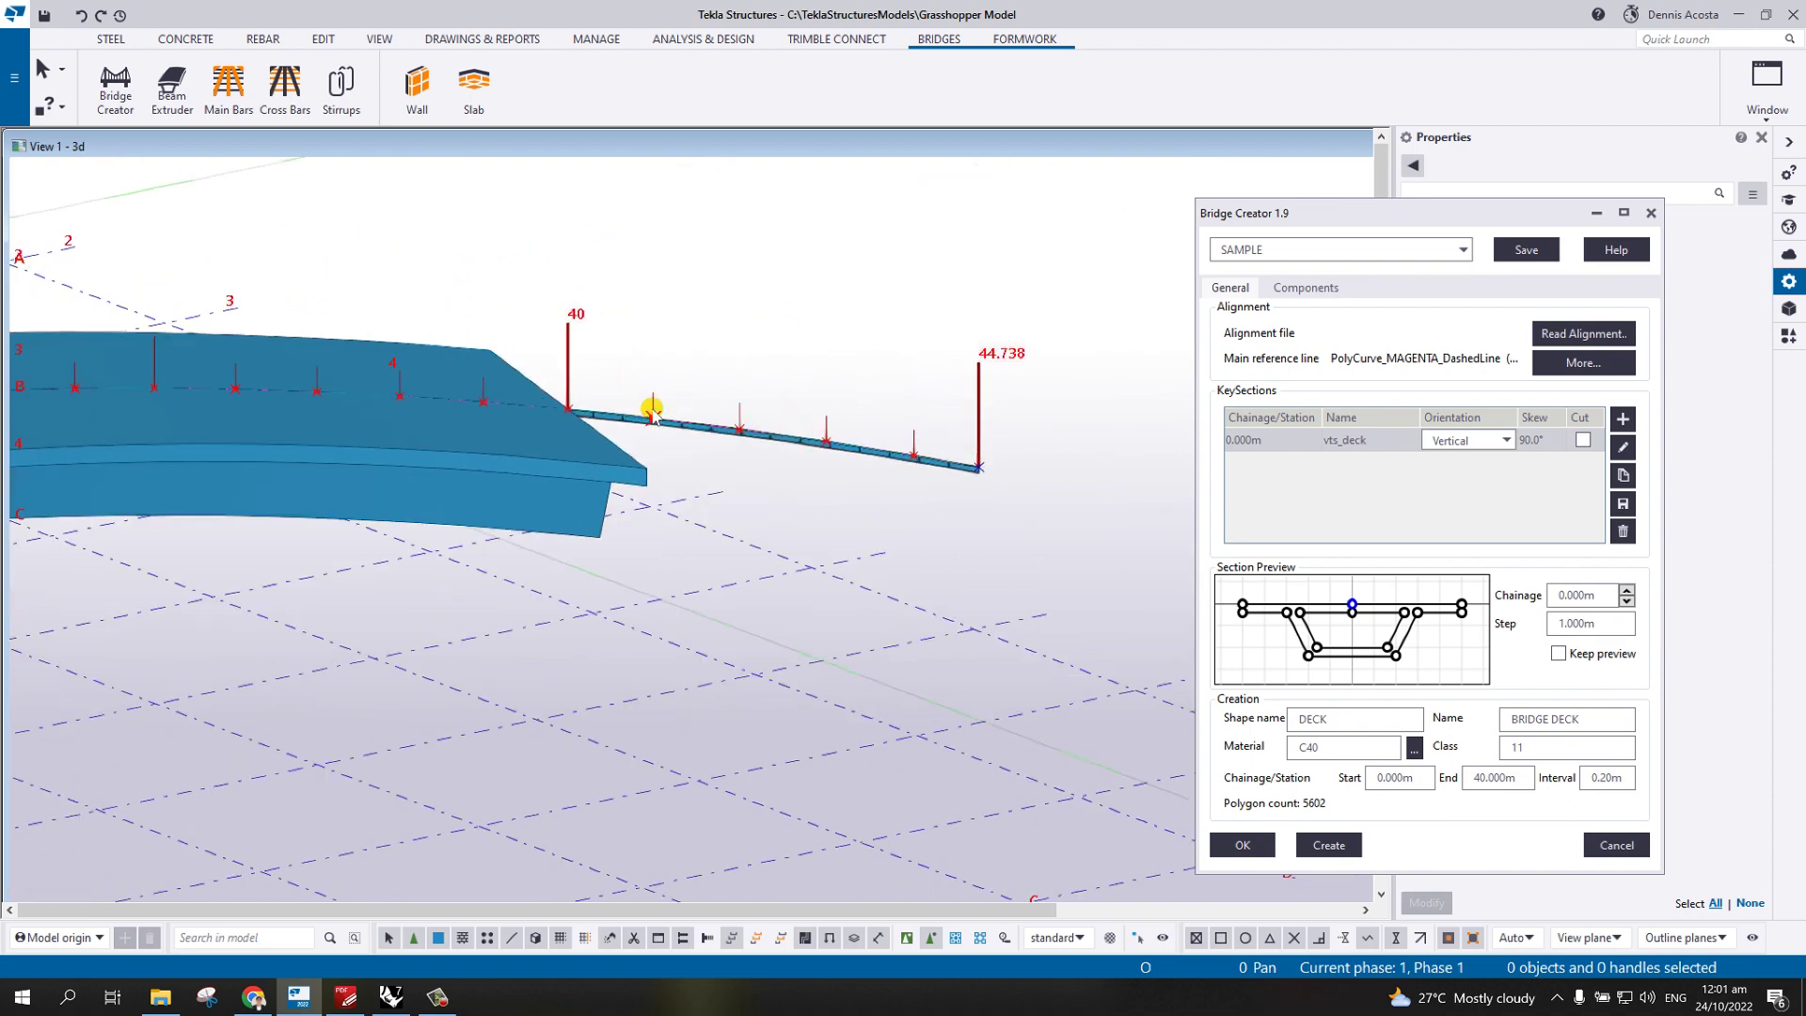
pyautogui.scroll(-3, 625, 435)
pyautogui.keyDown('ctrl'); pyautogui.moveTo(624, 435); pyautogui.dragTo(928, 464, button='middle'); pyautogui.keyUp('ctrl')
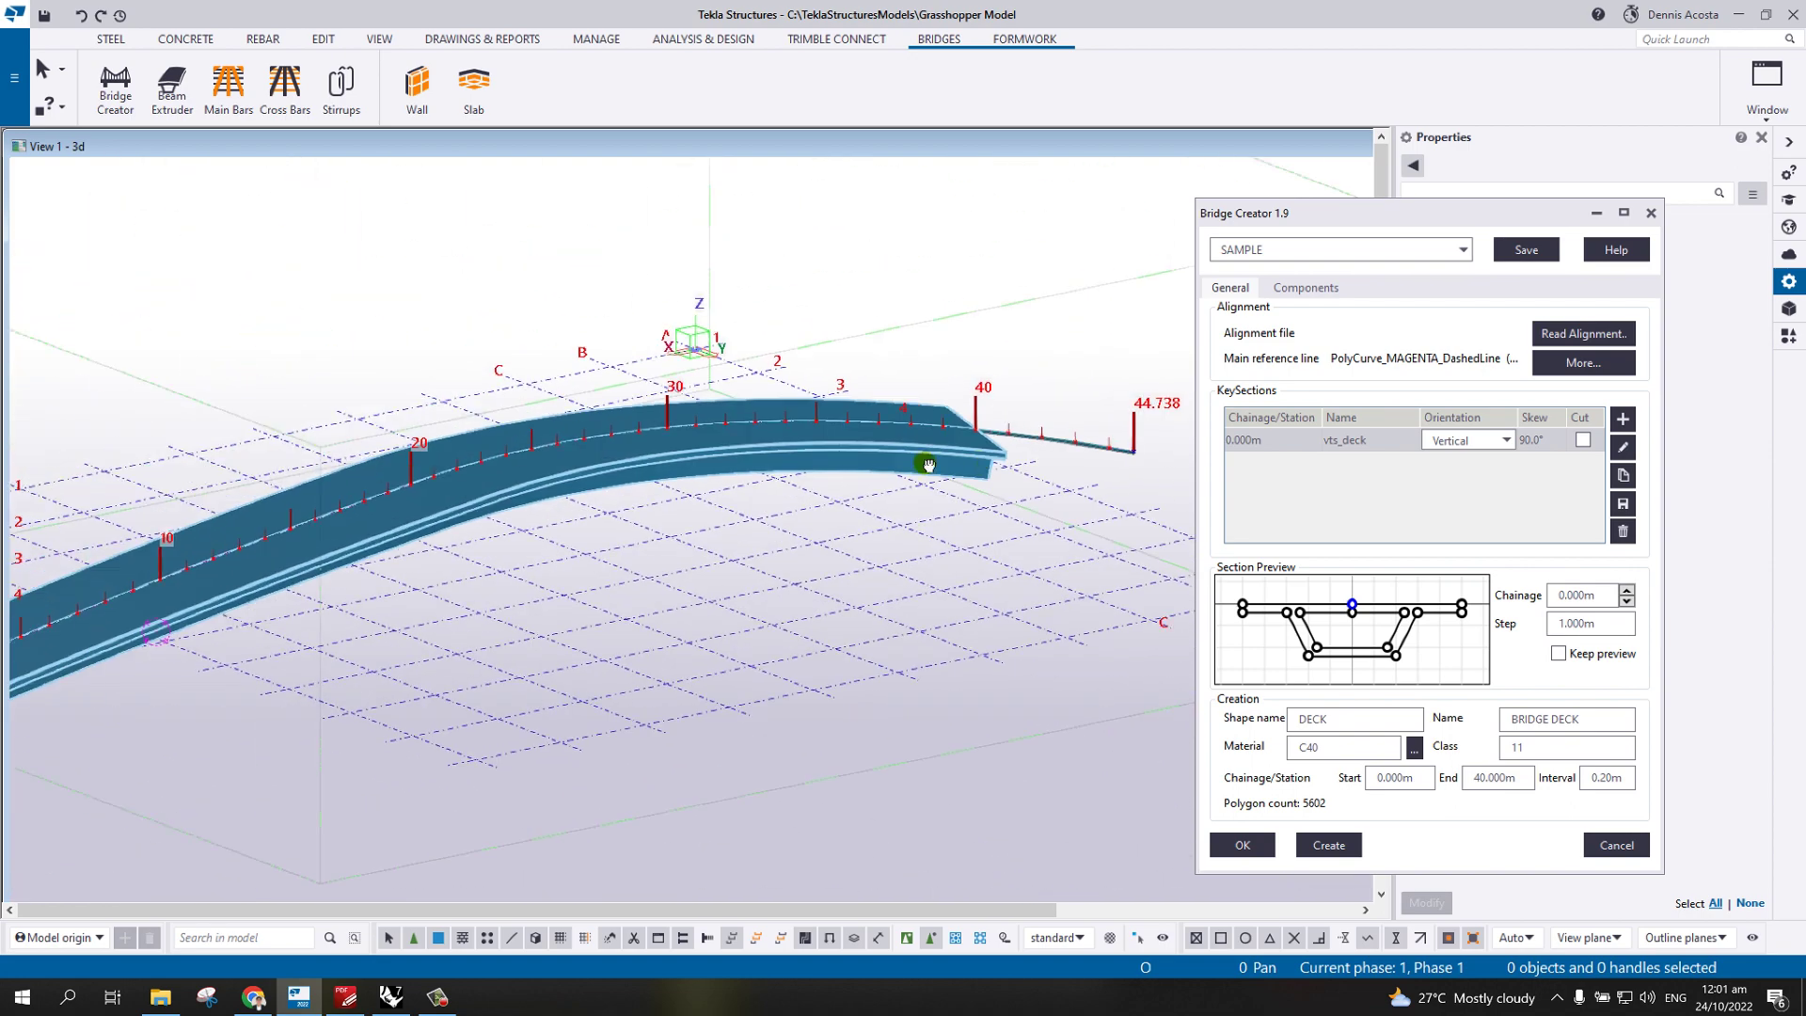
# - Set the deck's end chainage to 44 and regenerate the curved deck
pyautogui.click(1522, 779)
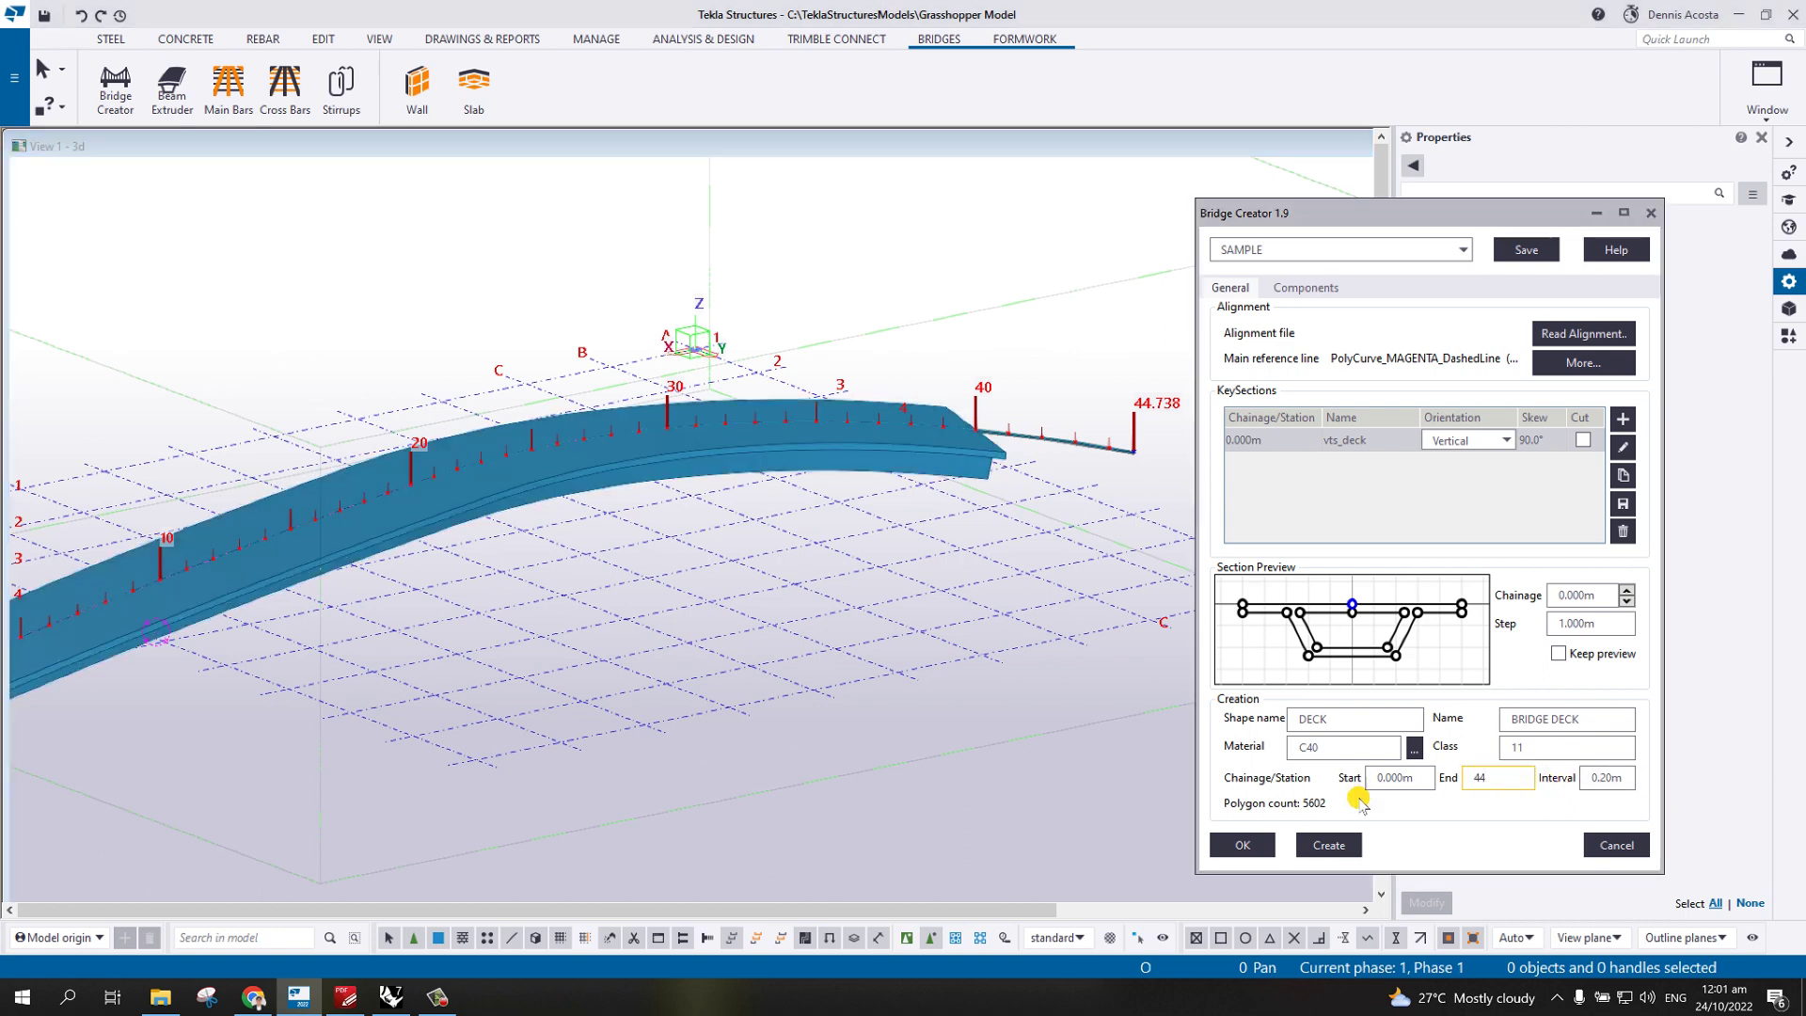
pyautogui.click(1329, 844)
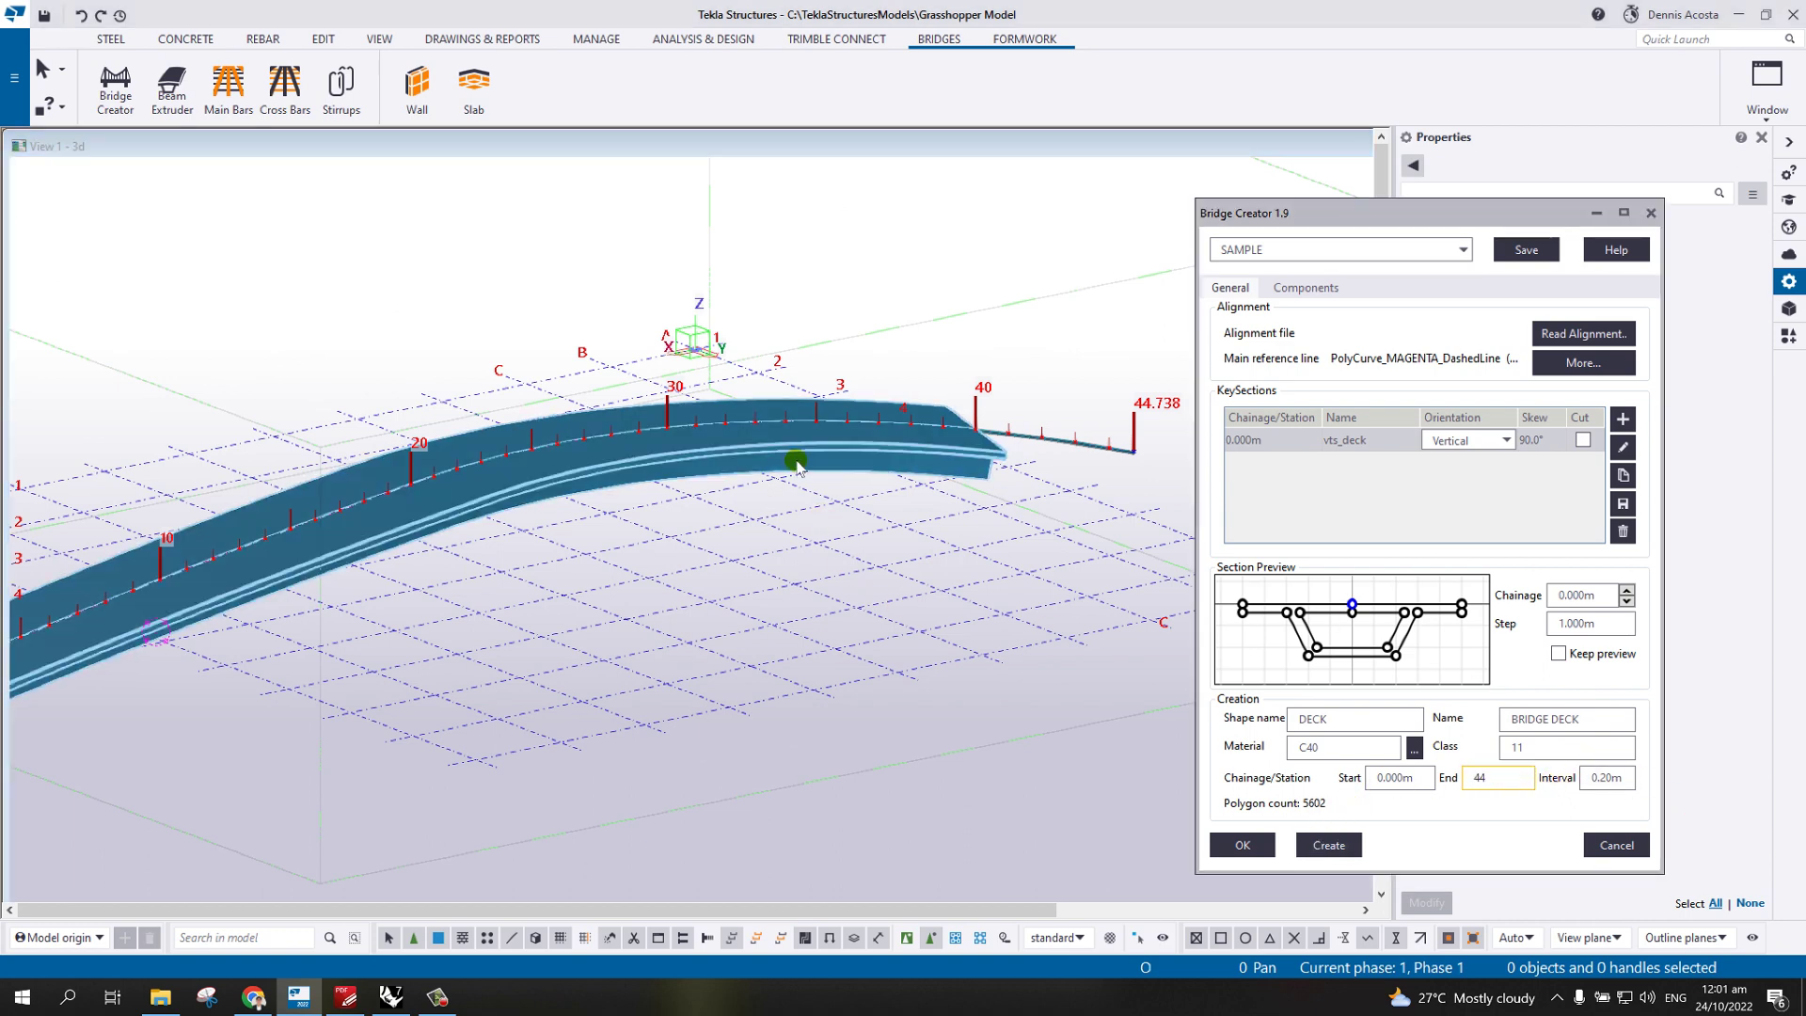
pyautogui.click(1347, 840)
pyautogui.keyDown('ctrl'); pyautogui.moveTo(1097, 456); pyautogui.dragTo(1103, 487, button='middle'); pyautogui.keyUp('ctrl')
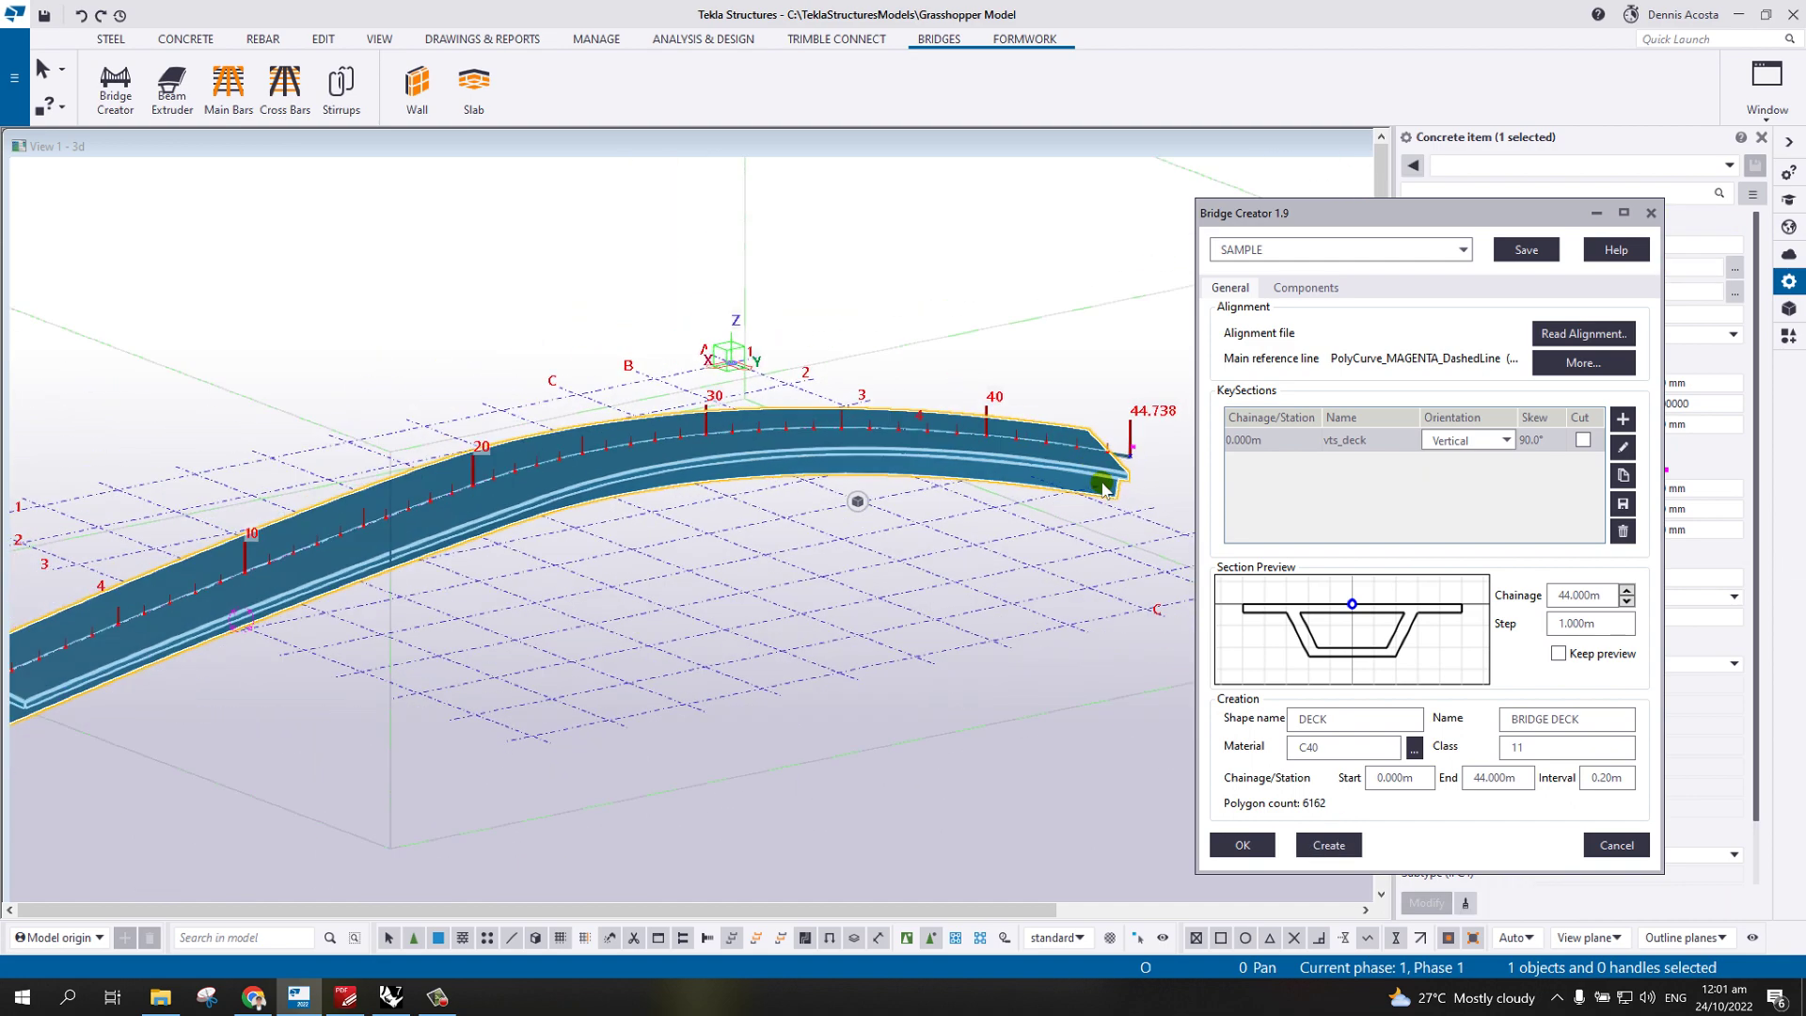
pyautogui.keyDown('ctrl'); pyautogui.moveTo(724, 564); pyautogui.dragTo(668, 444, button='middle'); pyautogui.keyUp('ctrl')
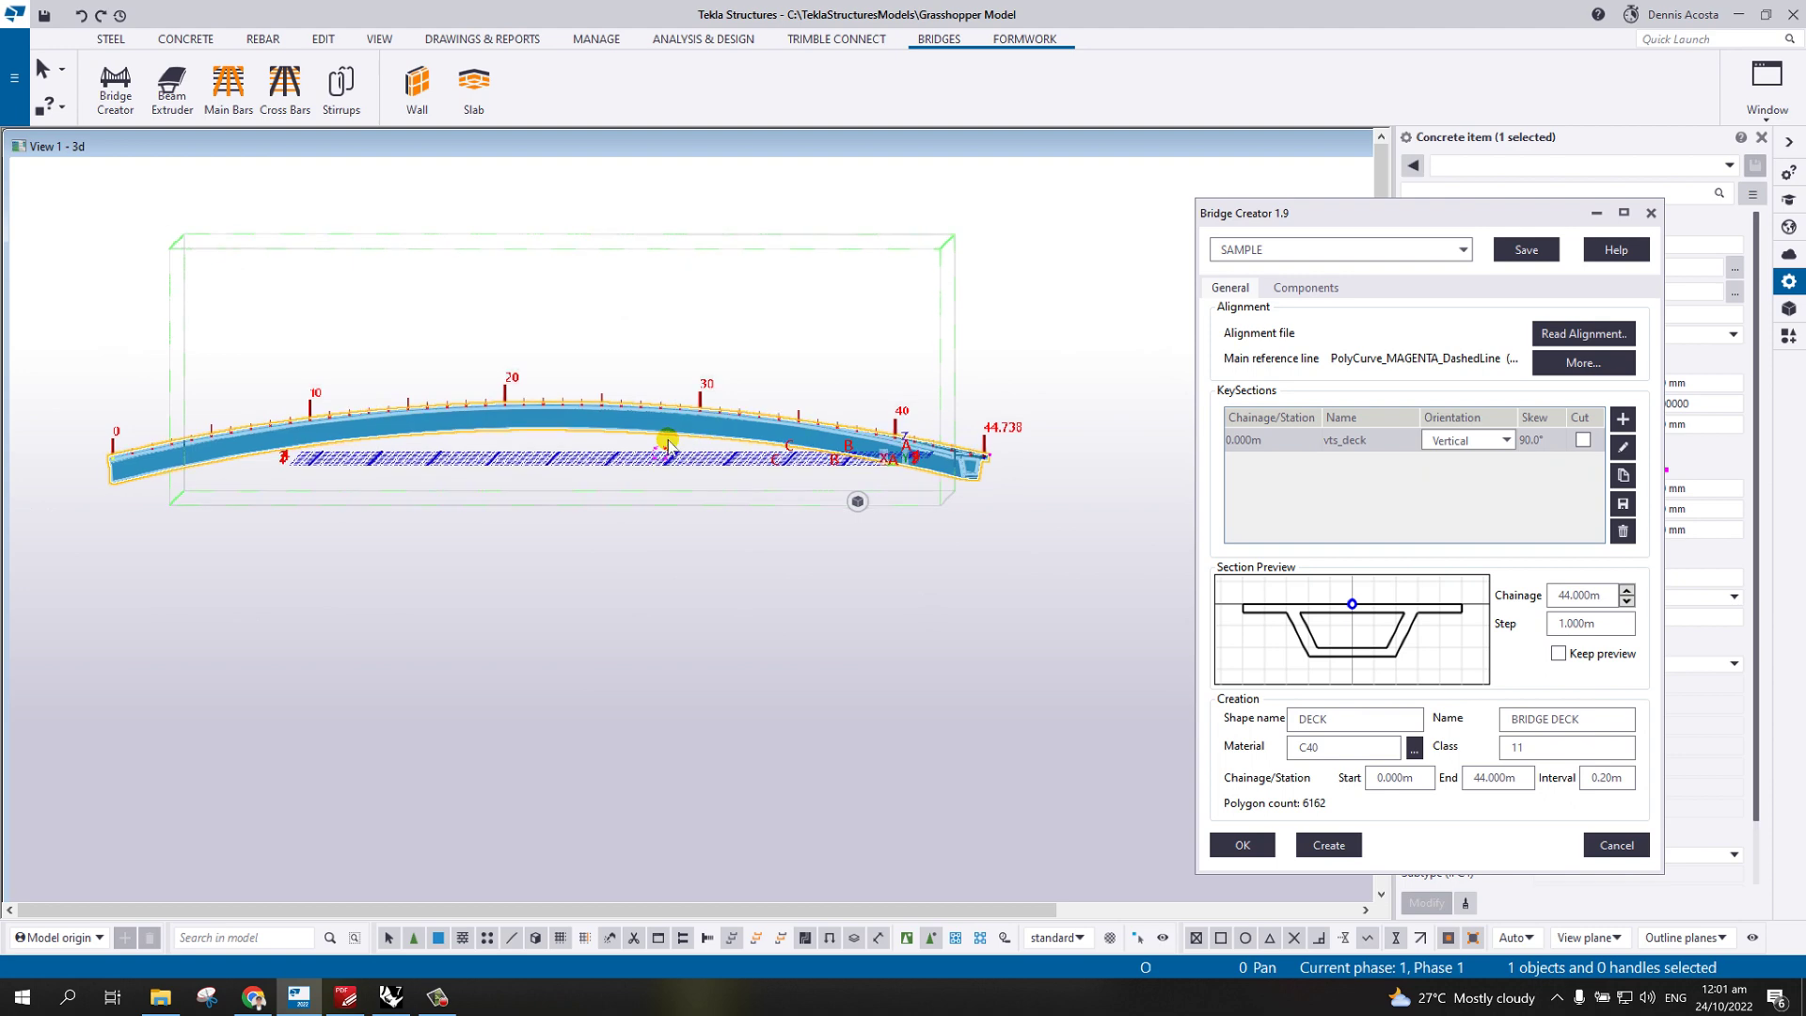
pyautogui.scroll(2, 765, 464)
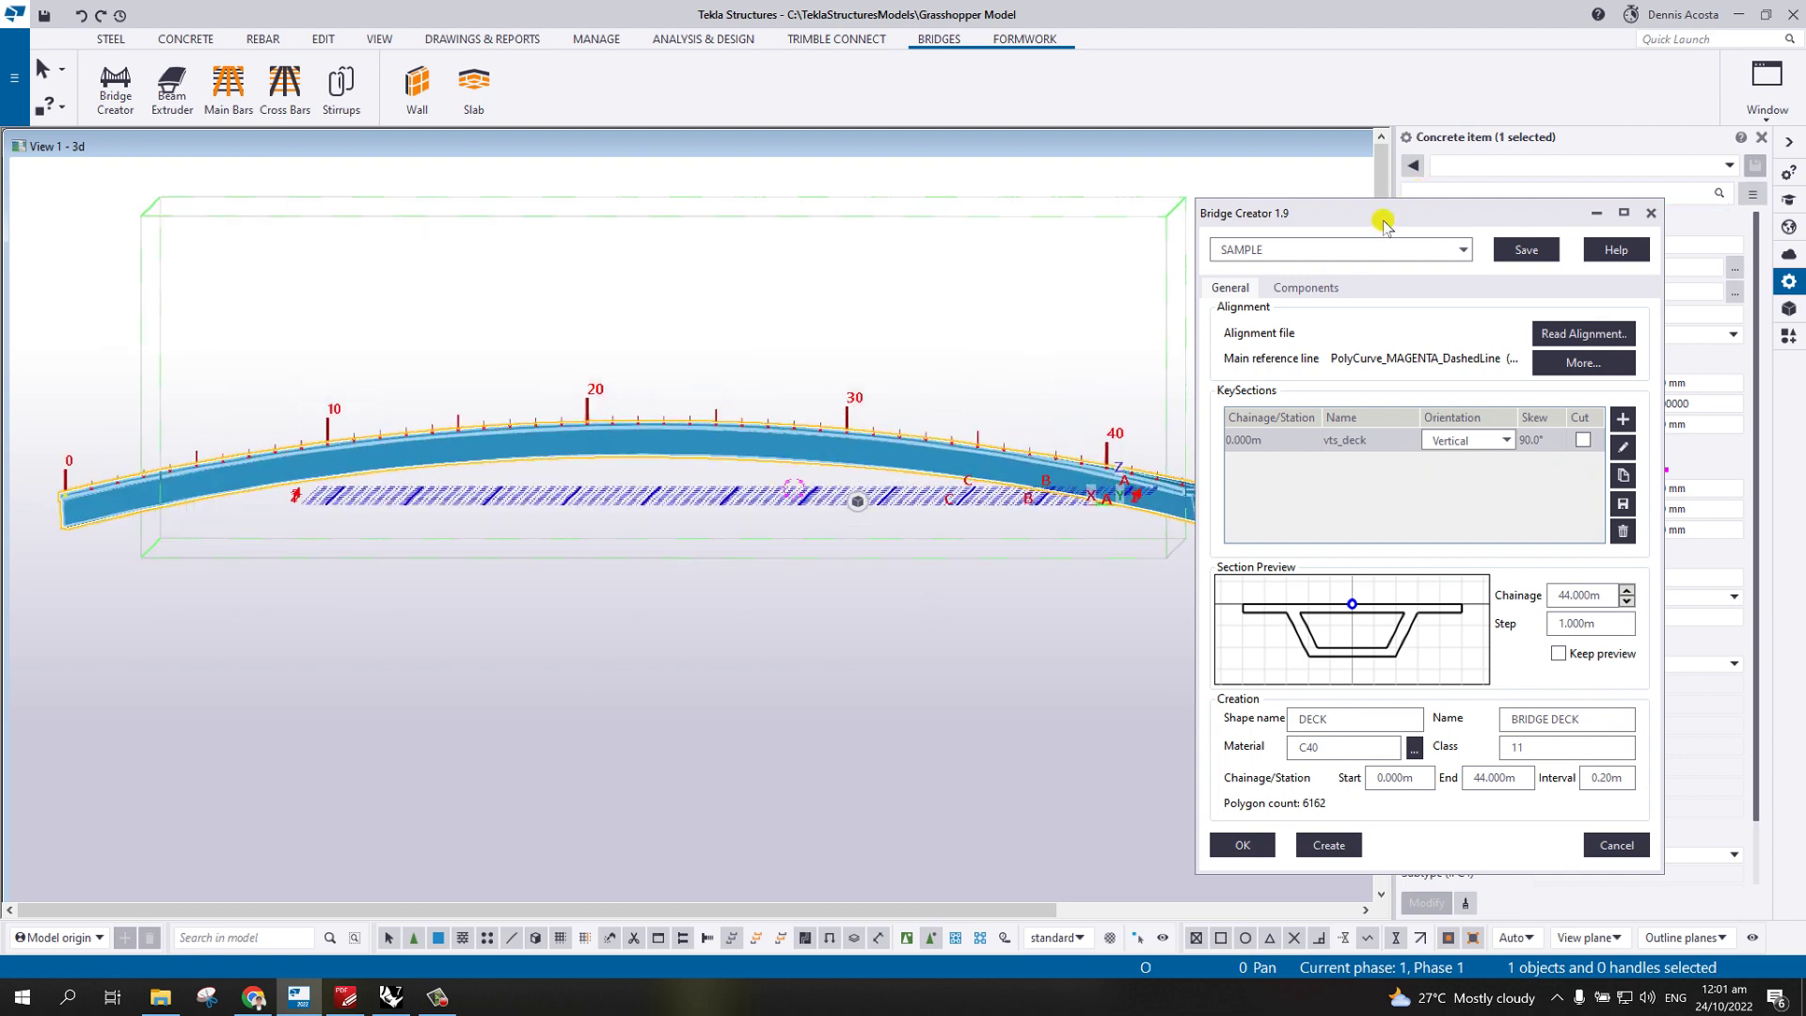
pyautogui.moveTo(1376, 217); pyautogui.dragTo(1505, 225)
pyautogui.keyDown('ctrl'); pyautogui.moveTo(827, 323); pyautogui.dragTo(971, 583, button='middle'); pyautogui.keyUp('ctrl')
pyautogui.moveTo(1483, 226); pyautogui.dragTo(1213, 213)
pyautogui.keyDown('ctrl'); pyautogui.moveTo(647, 520); pyautogui.dragTo(555, 538, button='middle'); pyautogui.keyUp('ctrl')
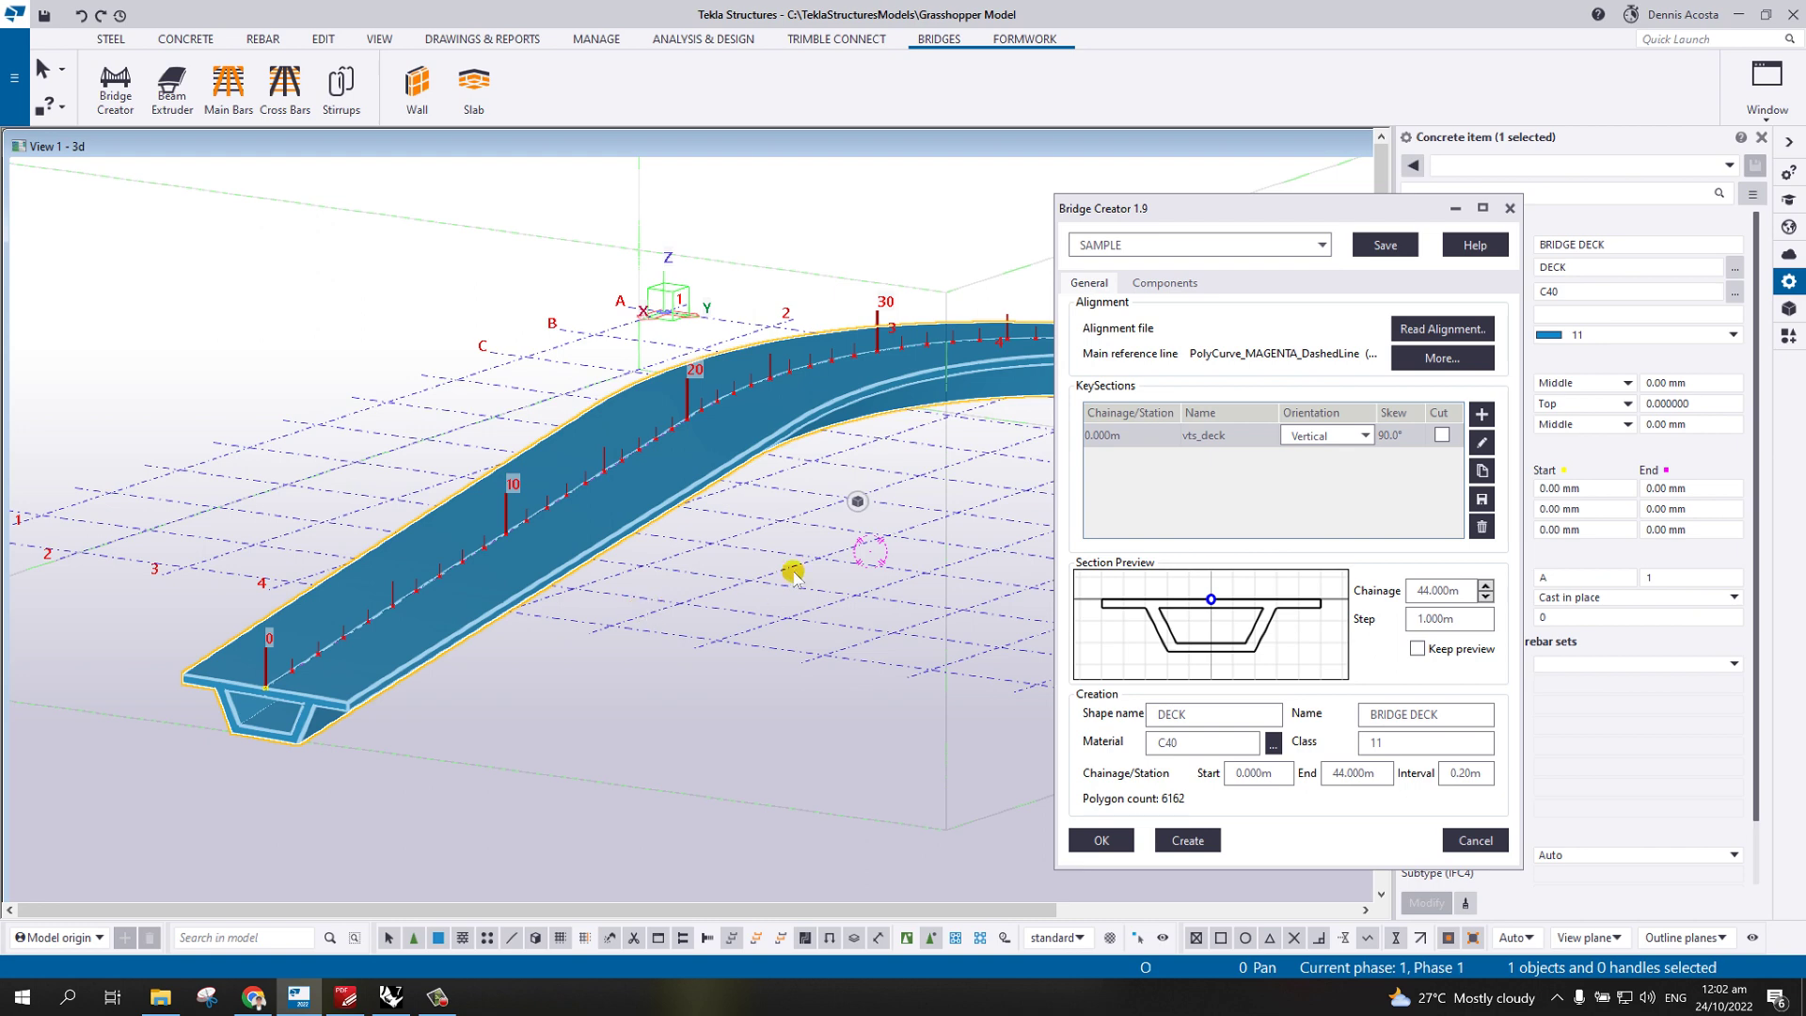
pyautogui.moveTo(804, 544); pyautogui.dragTo(802, 558, button='middle')
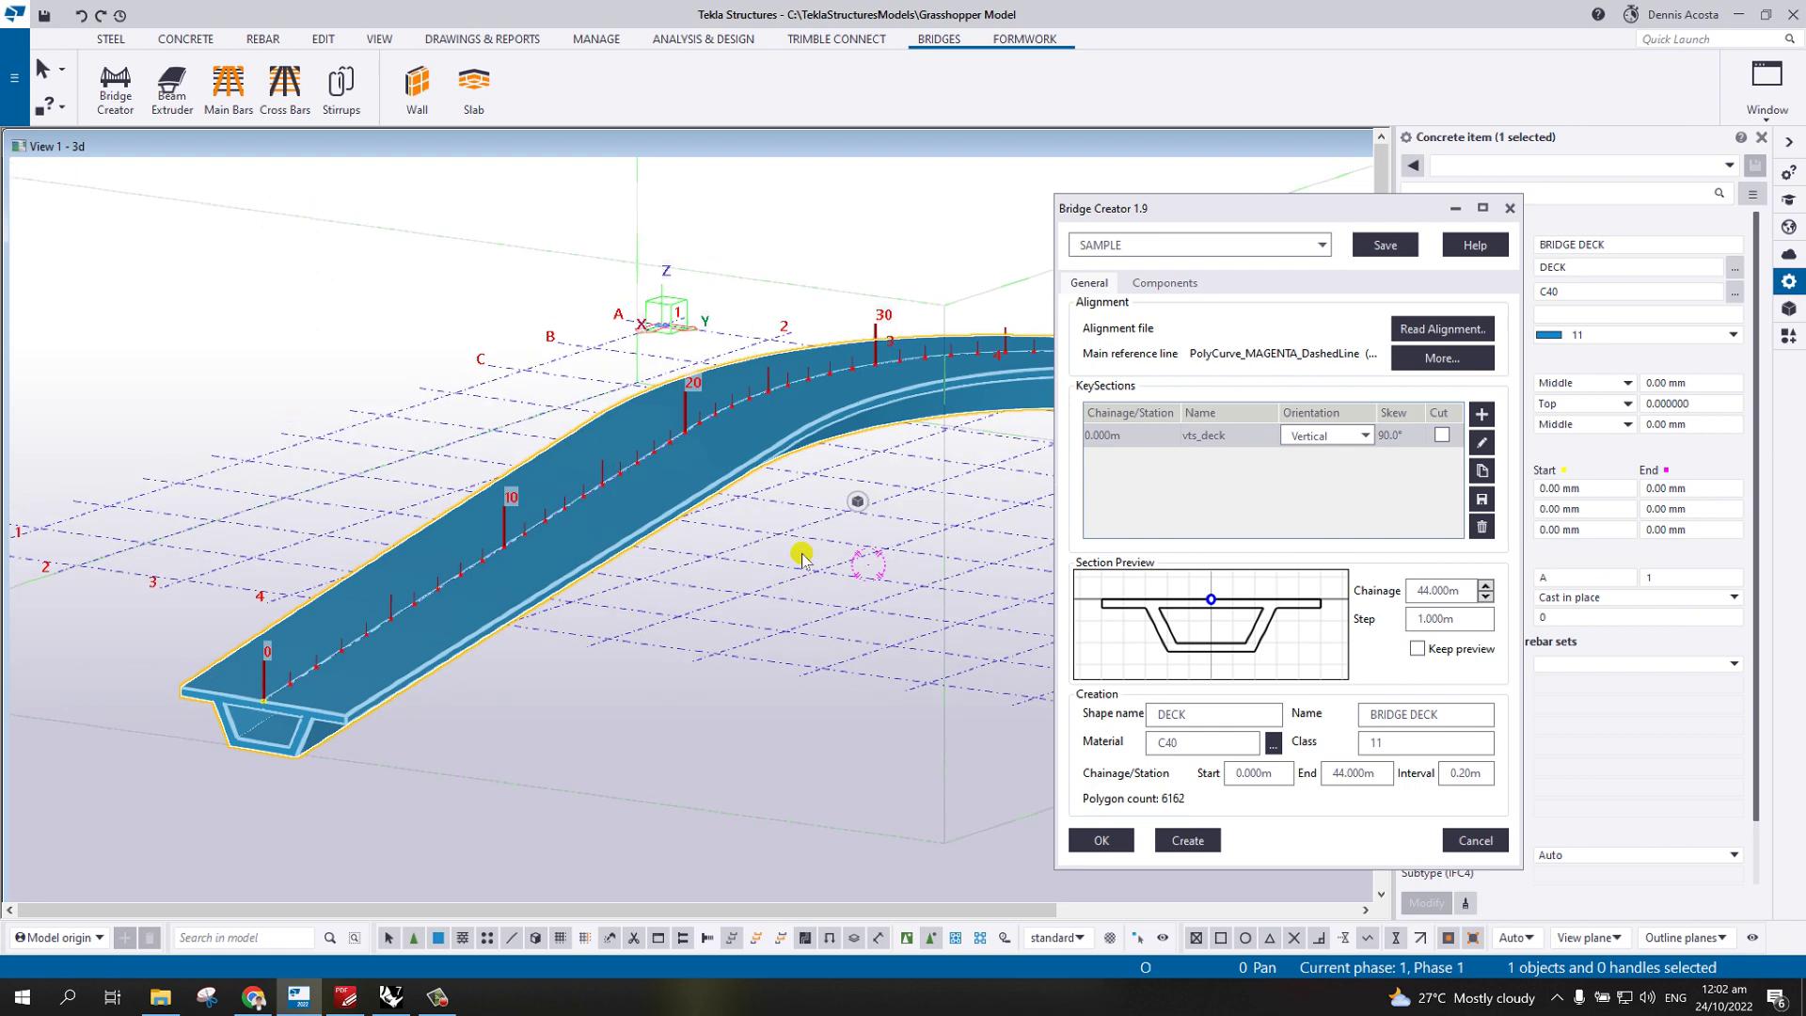